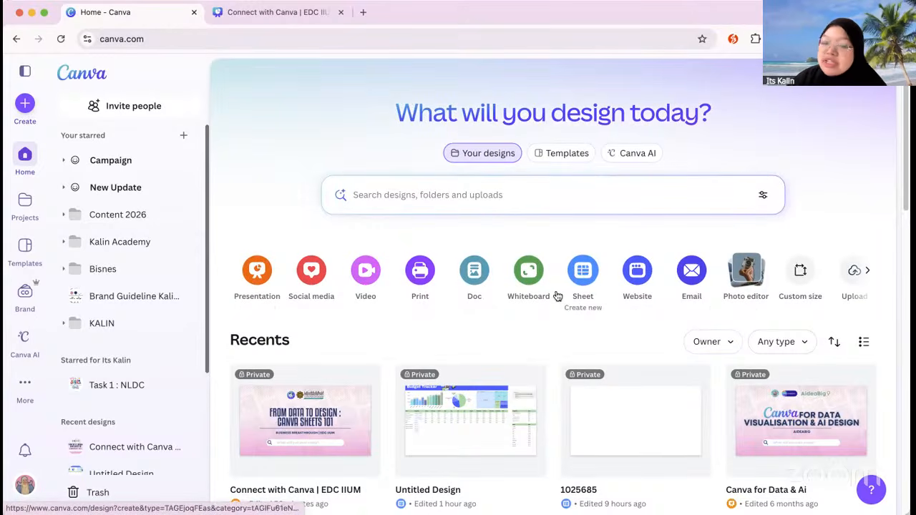
- Create a new blank sheet from the home page
{"action": "left_click", "coordinate": [586, 272]}
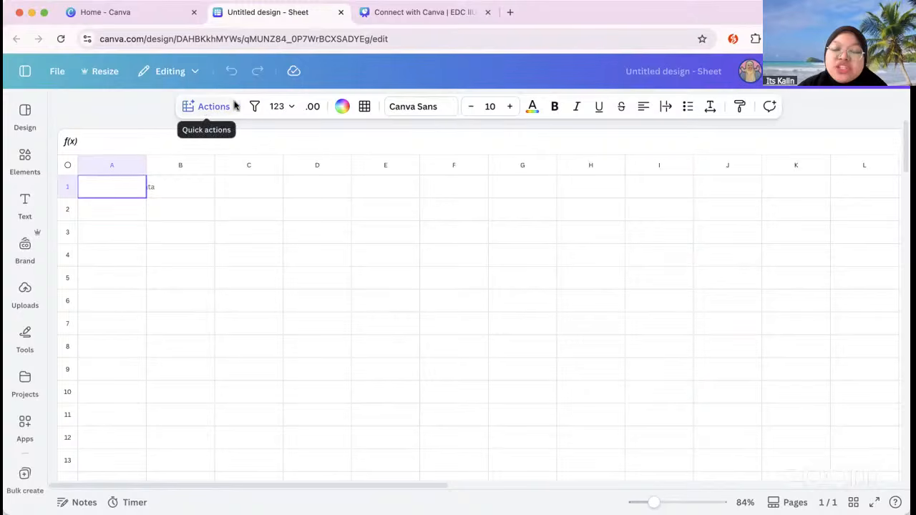
- Look through the quick actions available for cell A1 of the blank sheet
{"action": "left_click", "coordinate": [206, 108]}
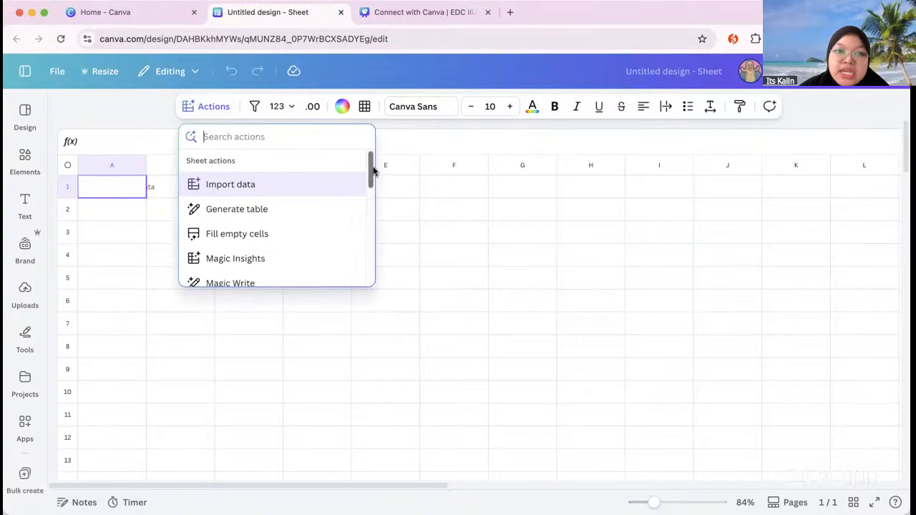
{"action": "scroll", "coordinate": [371, 172], "scroll_direction": "up", "scroll_amount": 1}
{"action": "left_click", "coordinate": [423, 231]}
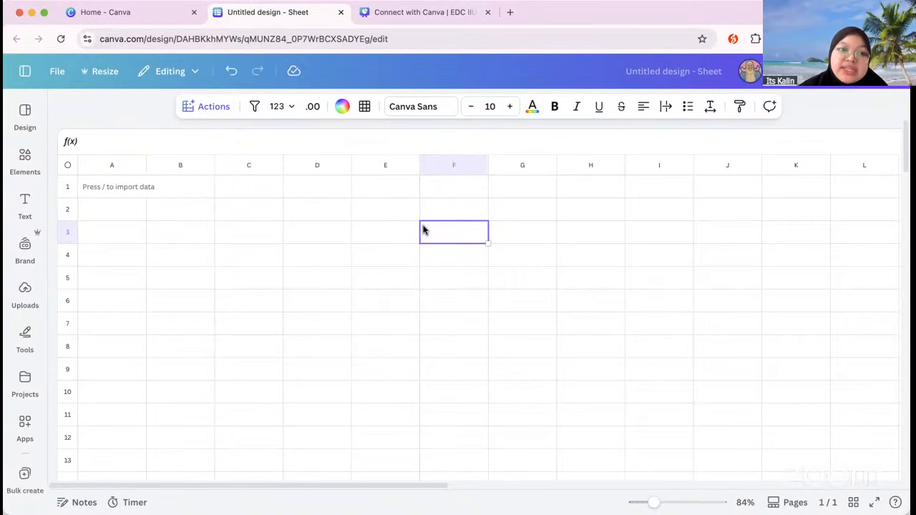
{"action": "left_click", "coordinate": [96, 190]}
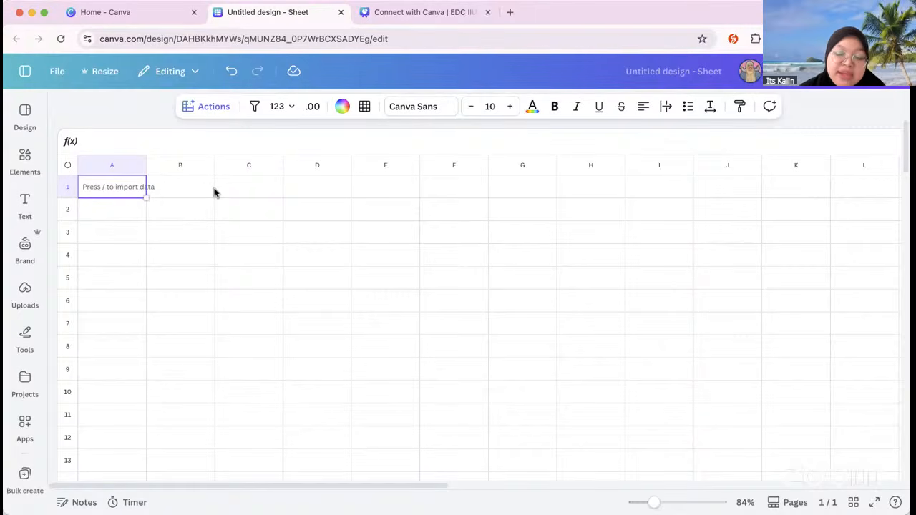
{"action": "left_click", "coordinate": [211, 107]}
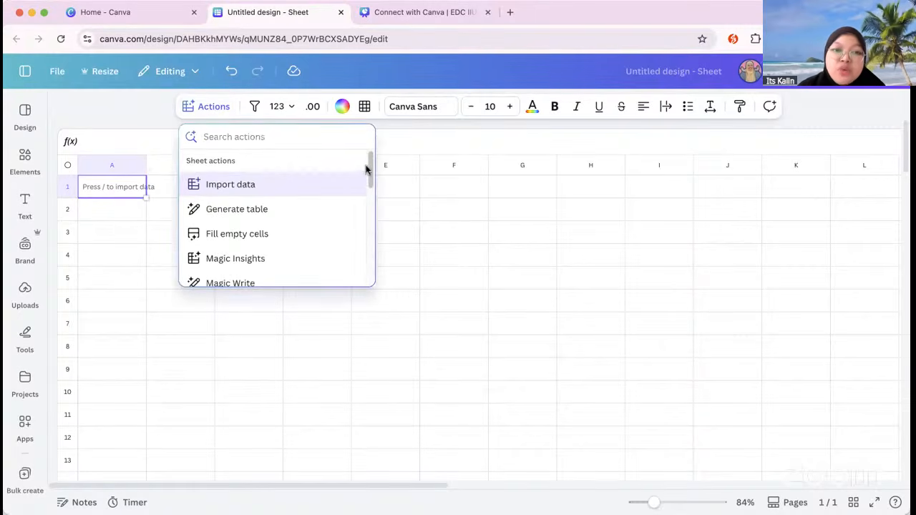
{"action": "mouse_move", "coordinate": [371, 167]}
{"action": "left_mouse_down"}
{"action": "mouse_move", "coordinate": [372, 251]}
{"action": "mouse_move", "coordinate": [370, 164]}
{"action": "left_mouse_up"}
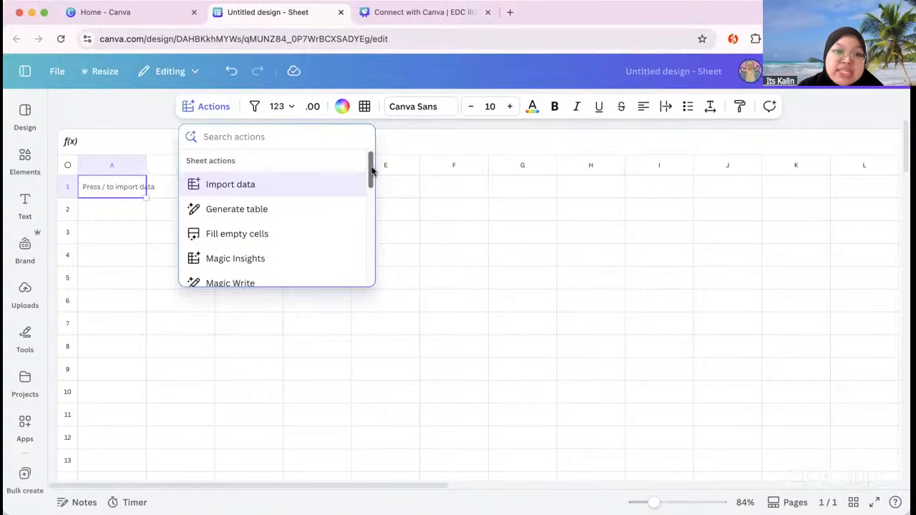
{"action": "left_click", "coordinate": [165, 135]}
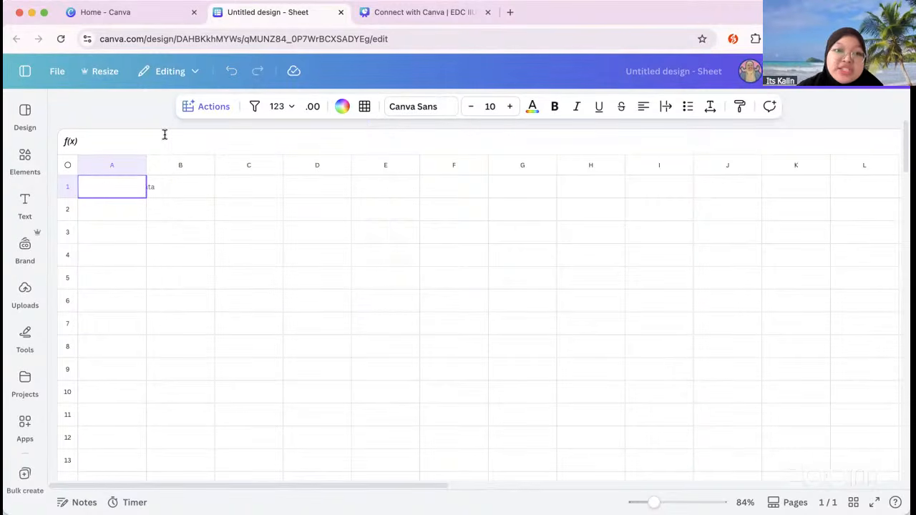
- View the data import sources and supported upload file types for the sheet without importing anything
{"action": "left_click", "coordinate": [202, 107]}
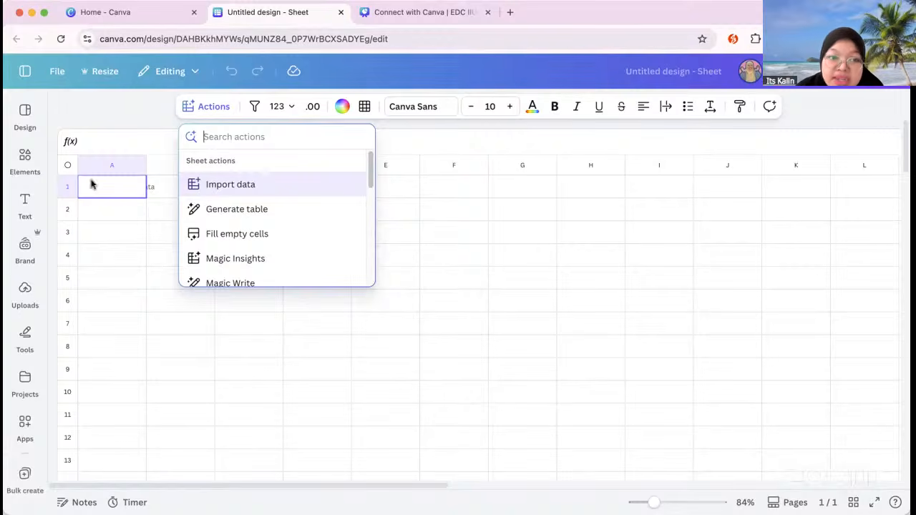
{"action": "left_click", "coordinate": [250, 185]}
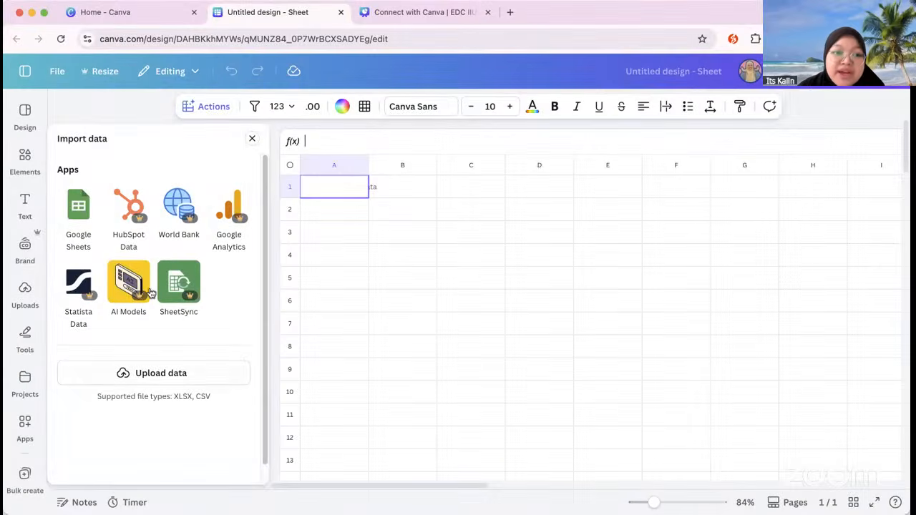
{"action": "left_click", "coordinate": [252, 138]}
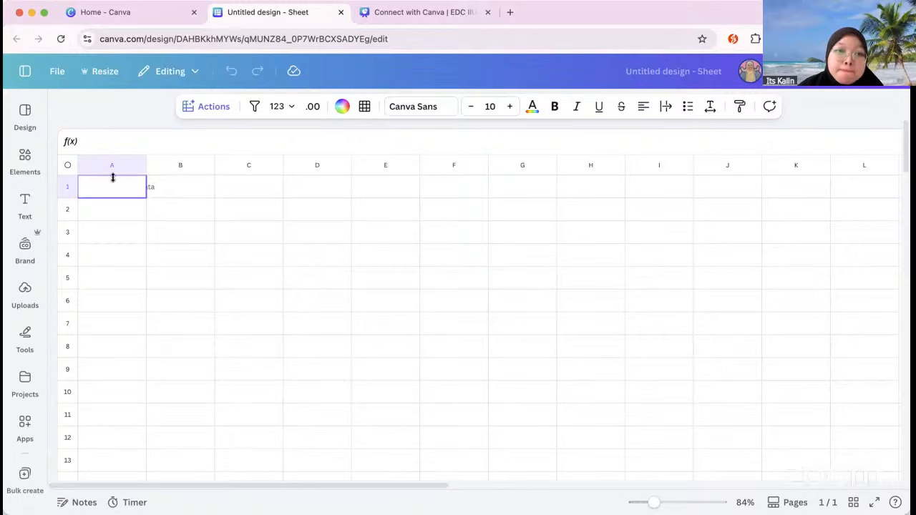
{"action": "left_click", "coordinate": [211, 115]}
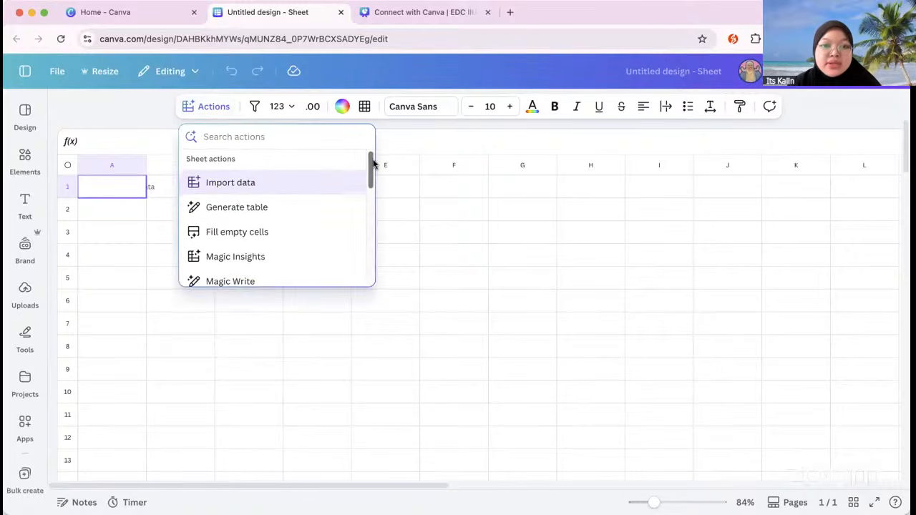
{"action": "left_click", "coordinate": [415, 142]}
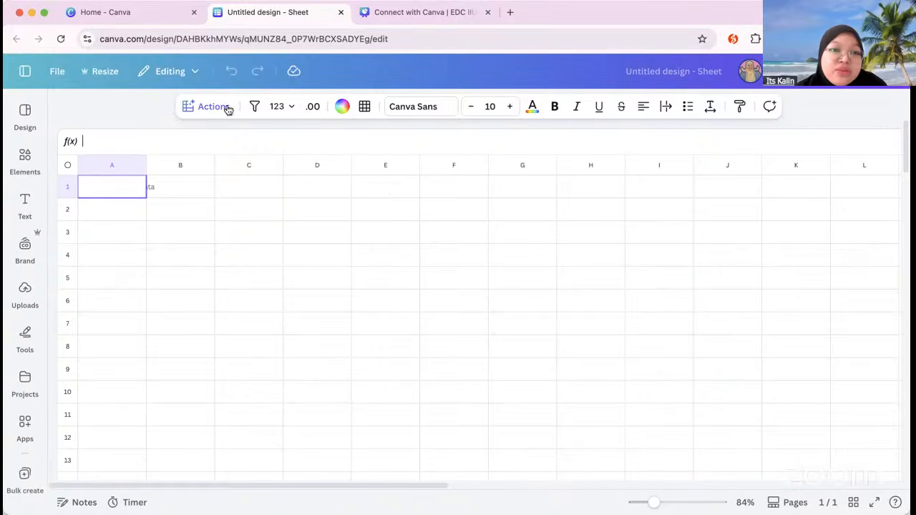
- Start a Magic Write table generation in cell A1 and fill in the suggested Campaign tracker prompt
{"action": "left_click", "coordinate": [200, 105]}
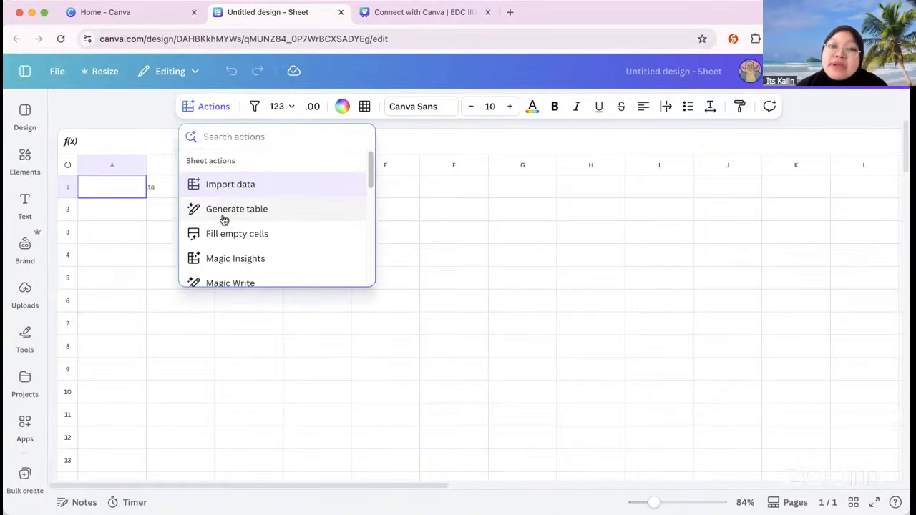
{"action": "left_click", "coordinate": [236, 209]}
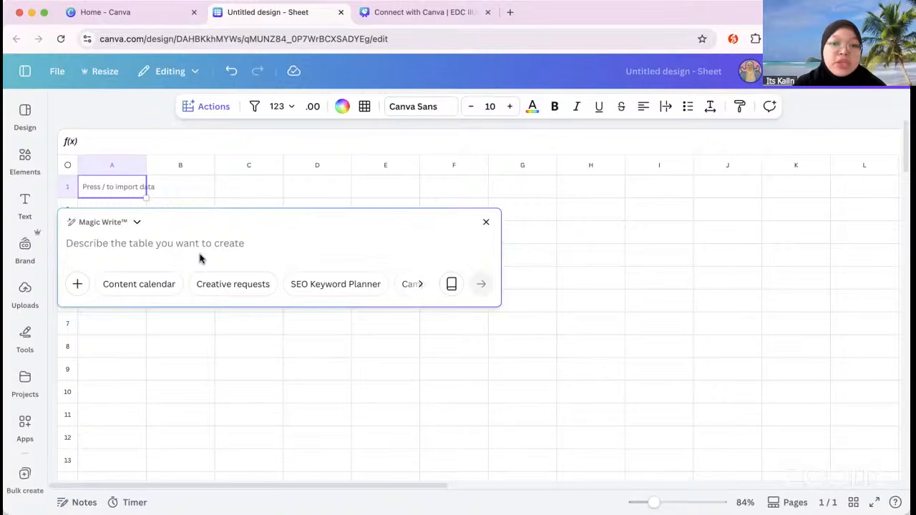
{"action": "scroll", "coordinate": [206, 283], "scroll_direction": "right", "scroll_amount": 1}
{"action": "scroll", "coordinate": [206, 283], "scroll_direction": "left", "scroll_amount": 1}
{"action": "scroll", "coordinate": [207, 284], "scroll_direction": "right", "scroll_amount": 2}
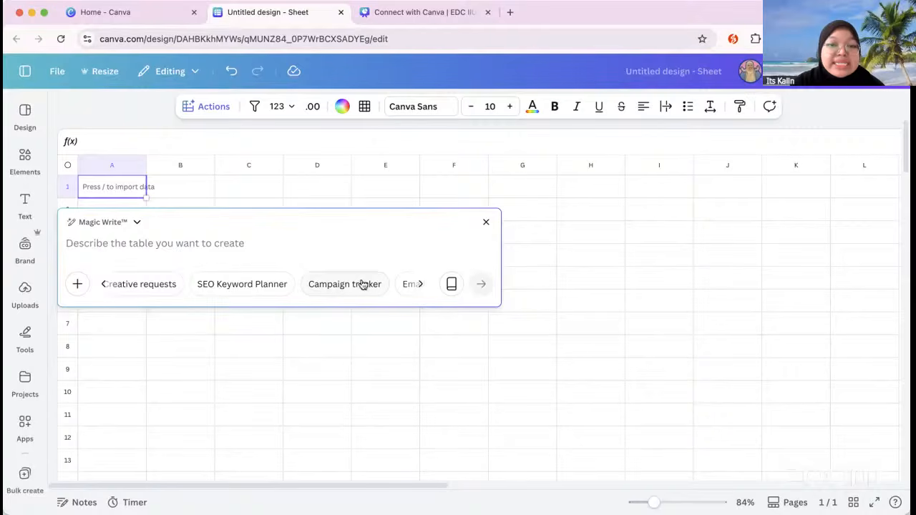
{"action": "scroll", "coordinate": [258, 284], "scroll_direction": "right", "scroll_amount": 1}
{"action": "scroll", "coordinate": [258, 284], "scroll_direction": "right", "scroll_amount": 1}
{"action": "scroll", "coordinate": [258, 284], "scroll_direction": "left", "scroll_amount": 3}
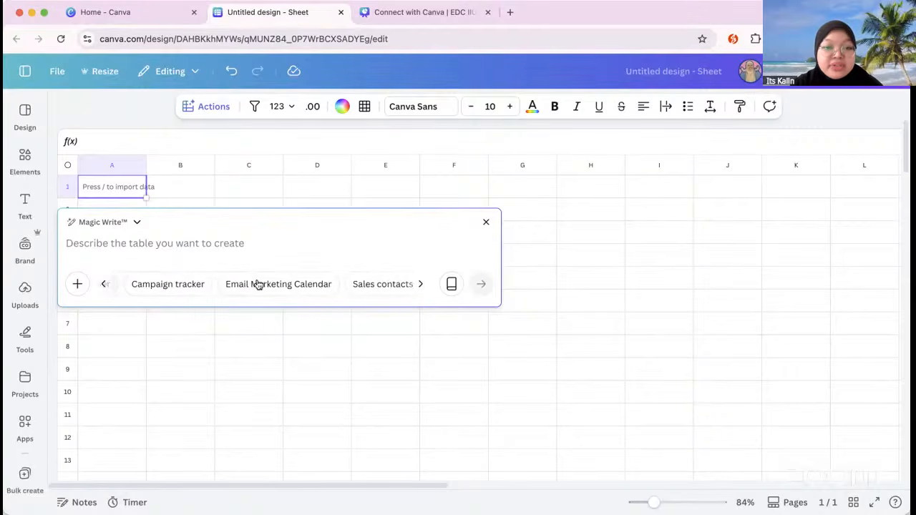
{"action": "scroll", "coordinate": [258, 284], "scroll_direction": "right", "scroll_amount": 3}
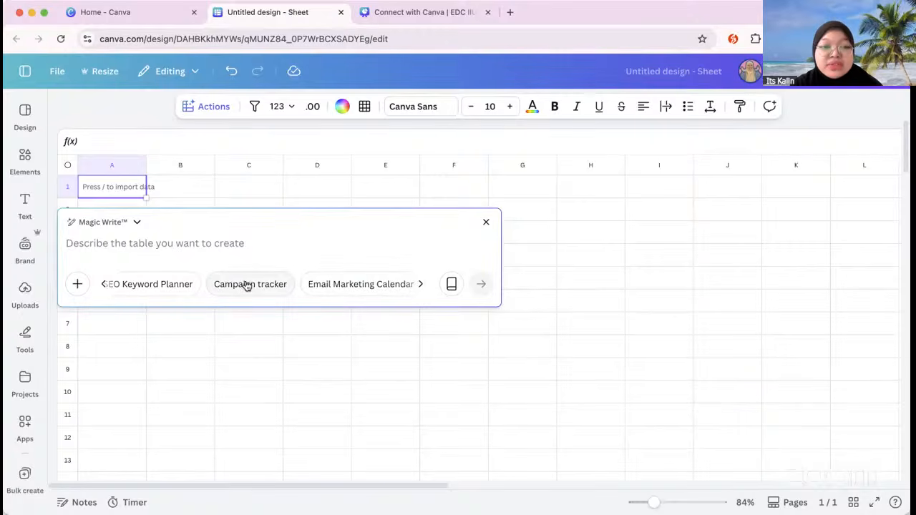
{"action": "left_click", "coordinate": [247, 284]}
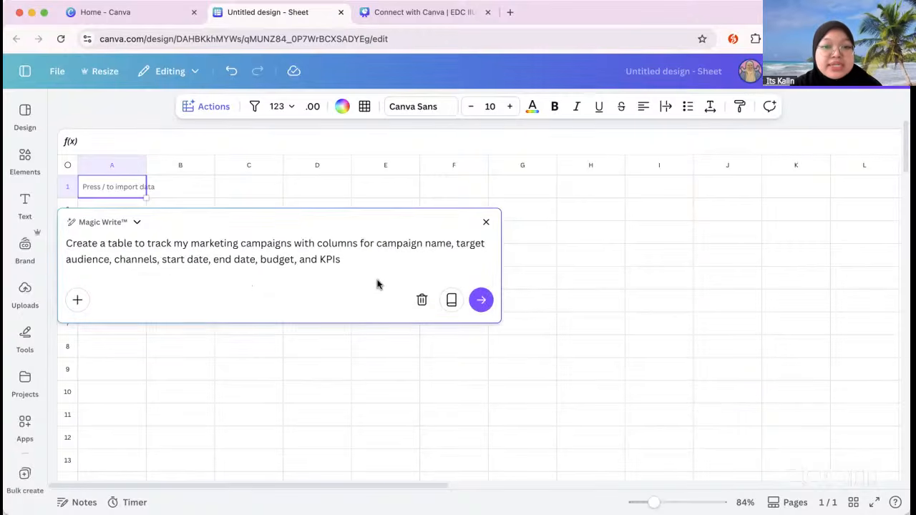
- Generate the marketing campaign table from the filled-in prompt and request another version like it
{"action": "left_click_drag", "start_coordinate": [347, 260], "coordinate": [65, 243]}
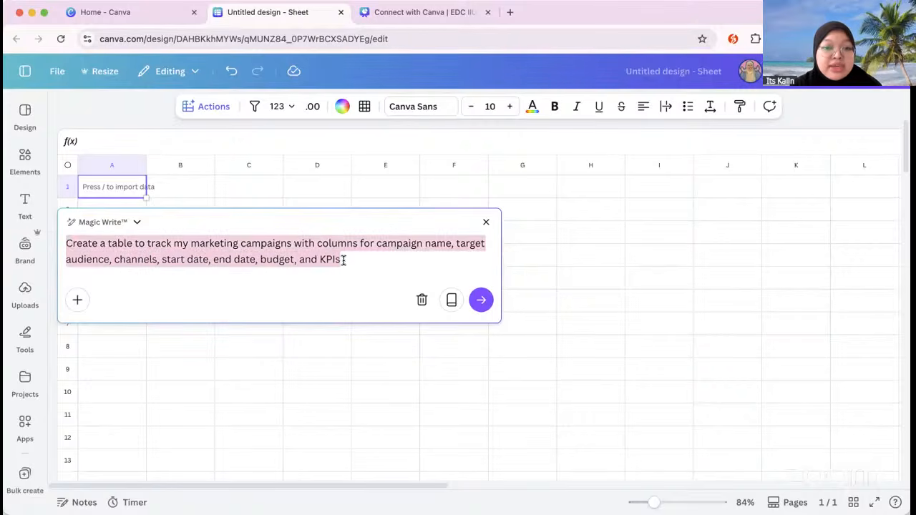
{"action": "left_click", "coordinate": [75, 262]}
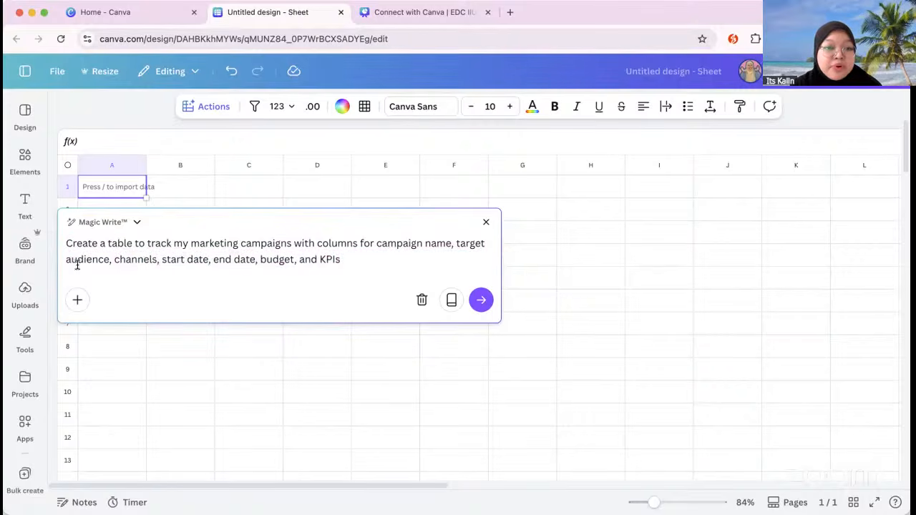
{"action": "left_click", "coordinate": [480, 301]}
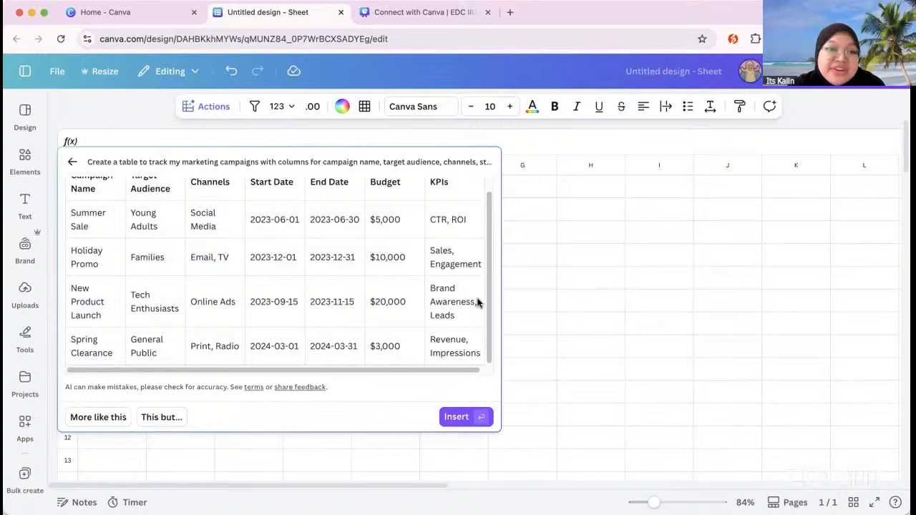
{"action": "scroll", "coordinate": [437, 283], "scroll_direction": "up", "scroll_amount": 1}
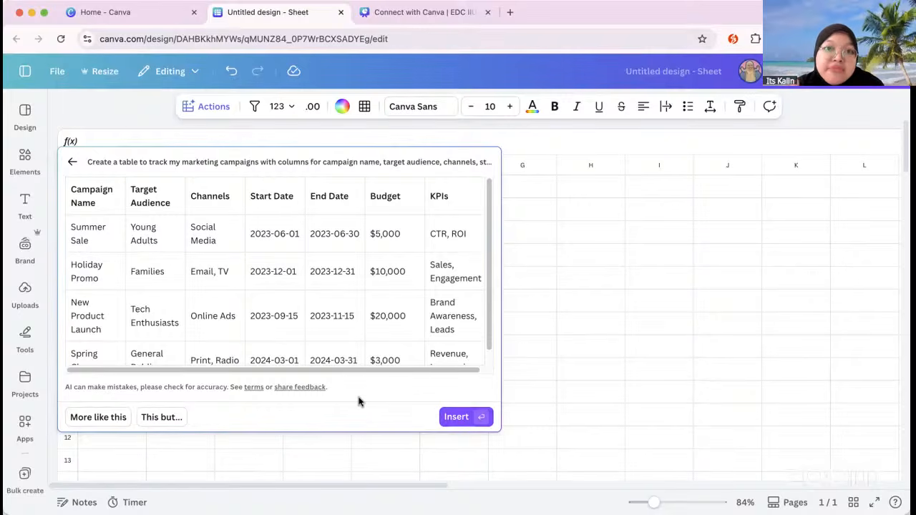
{"action": "left_click", "coordinate": [98, 417]}
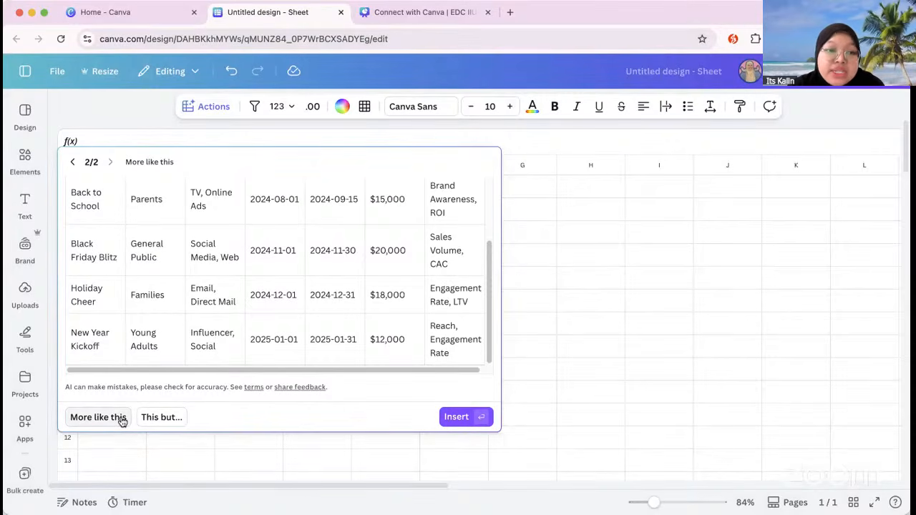
- Regenerate the campaign table with the refinement "add new column for status"
{"action": "left_click", "coordinate": [161, 418]}
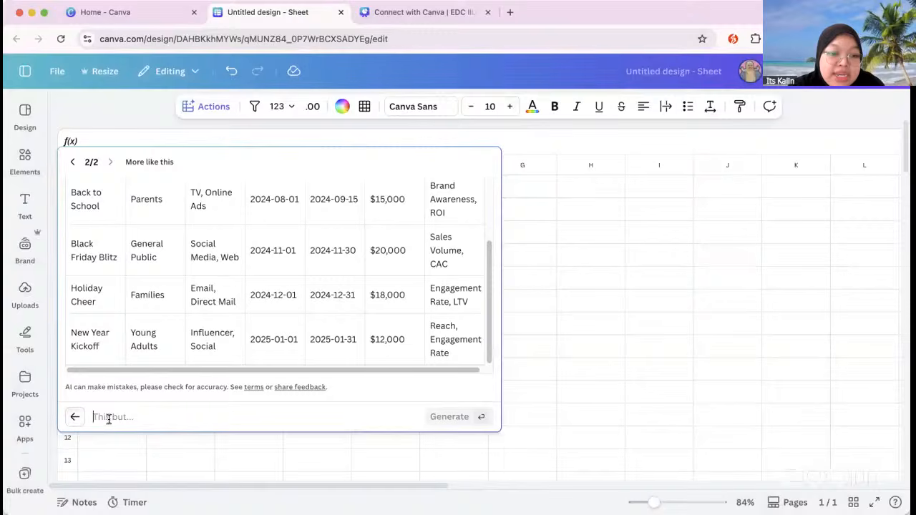
{"action": "scroll", "coordinate": [206, 275], "scroll_direction": "up", "scroll_amount": 5}
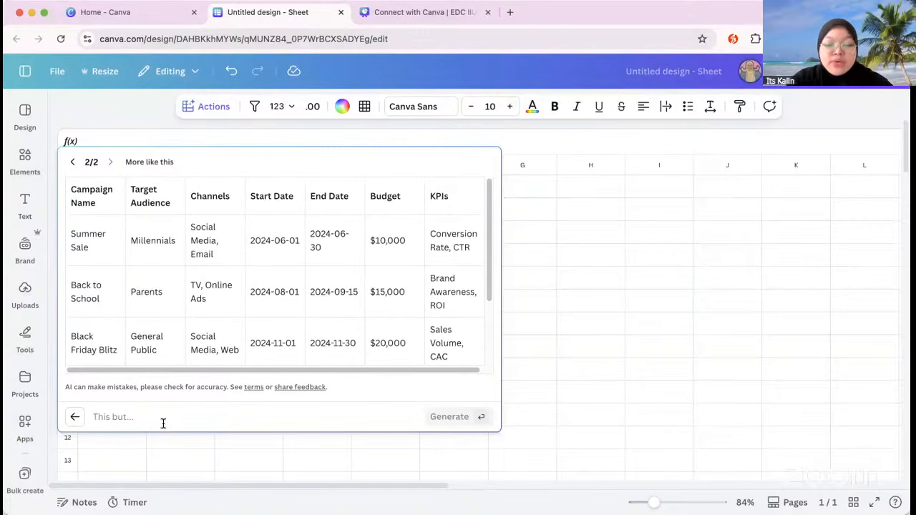
{"action": "type", "text": "add"}
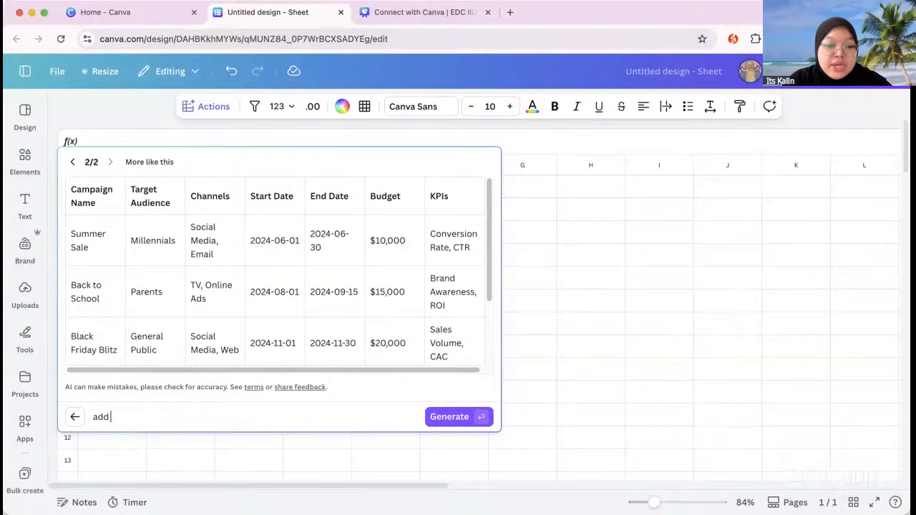
{"action": "type", "text": " new column "}
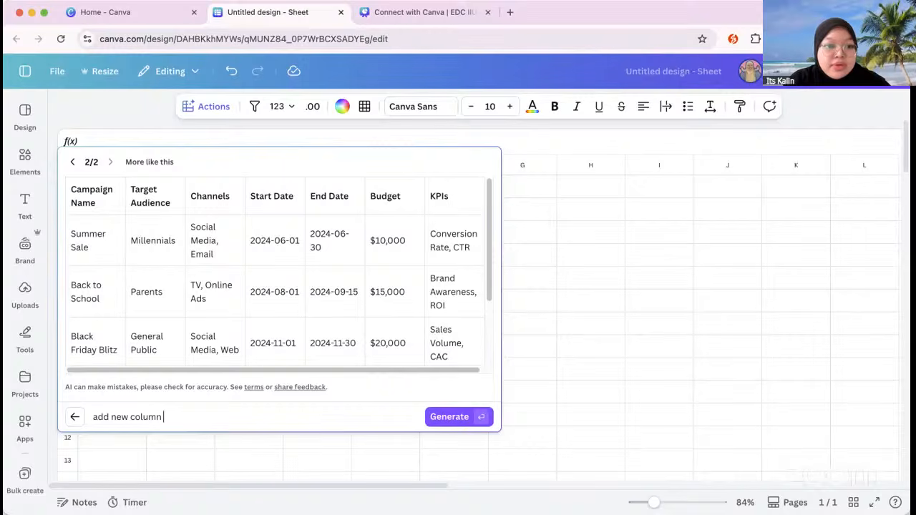
{"action": "type", "text": "for st"}
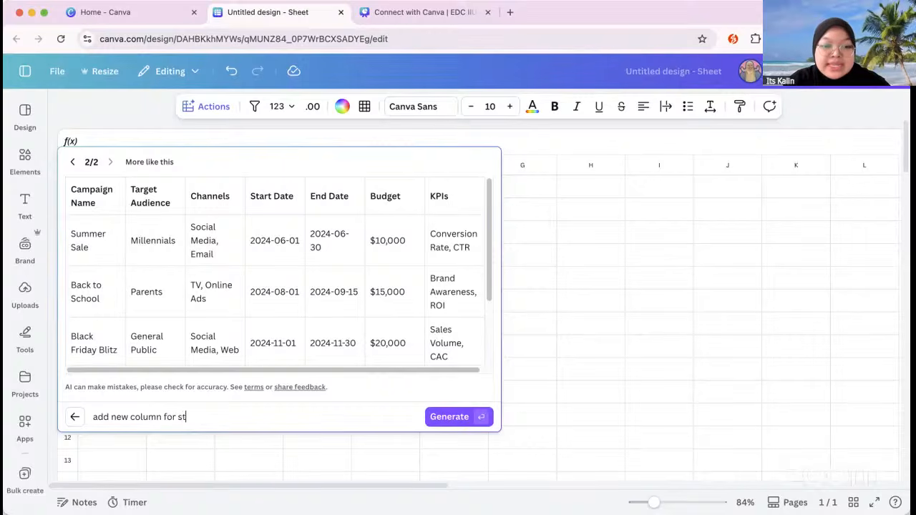
{"action": "type", "text": "atus"}
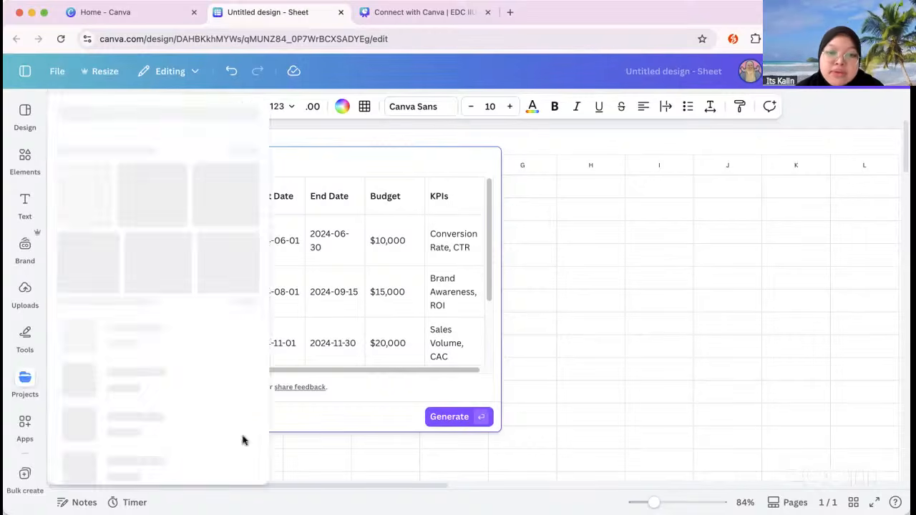
{"action": "left_click", "coordinate": [438, 418]}
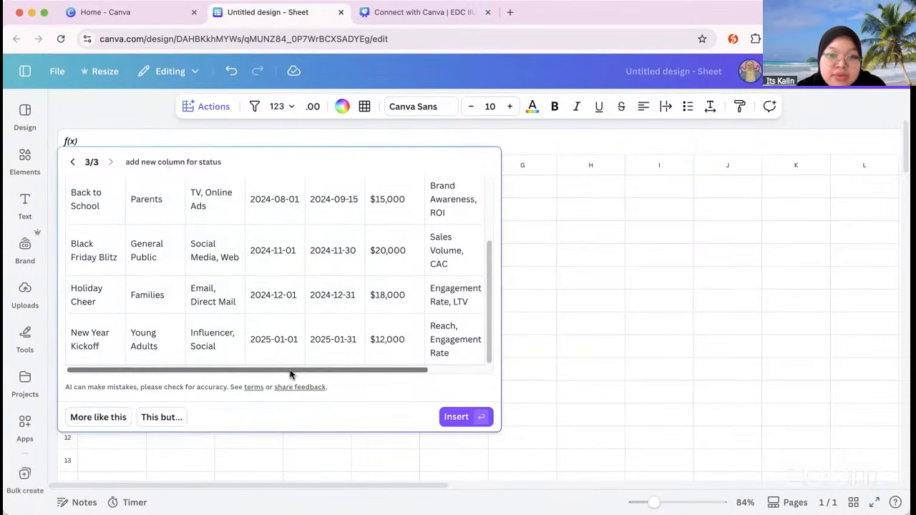
- Review the generated table including its Status column and insert it into the sheet at A1
{"action": "left_click_drag", "start_coordinate": [337, 367], "coordinate": [426, 337]}
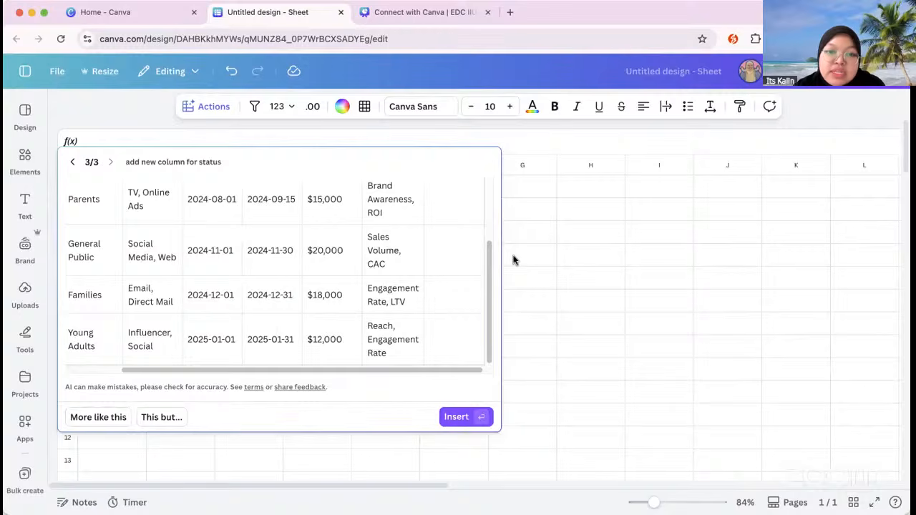
{"action": "left_click_drag", "start_coordinate": [490, 254], "coordinate": [487, 182]}
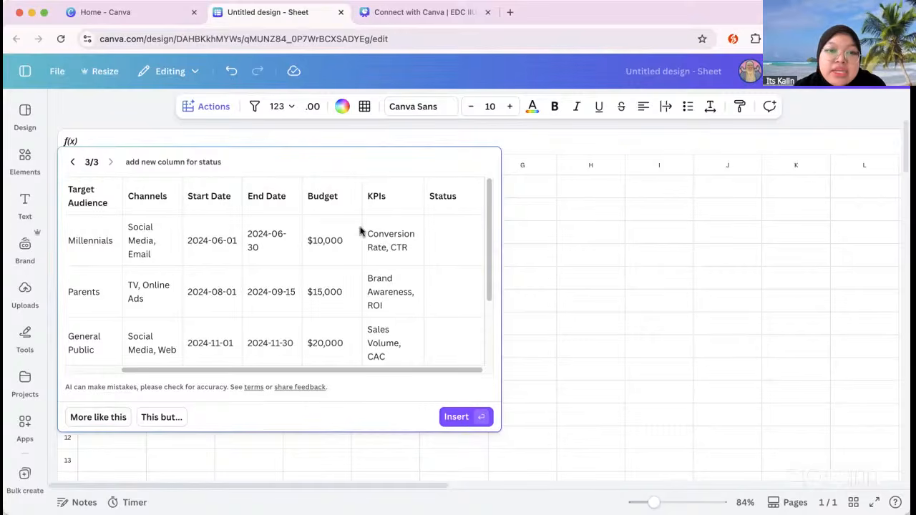
{"action": "scroll", "coordinate": [487, 265], "scroll_direction": "down", "scroll_amount": 3}
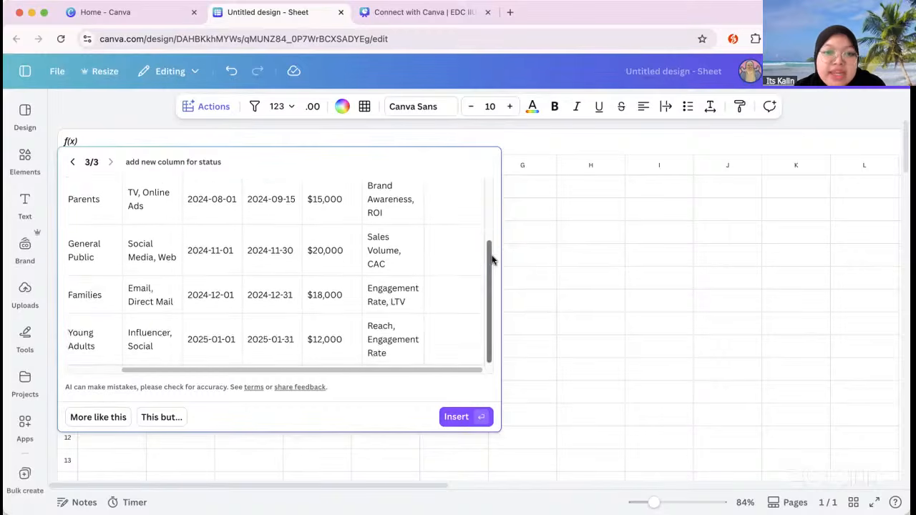
{"action": "scroll", "coordinate": [322, 255], "scroll_direction": "up", "scroll_amount": 3}
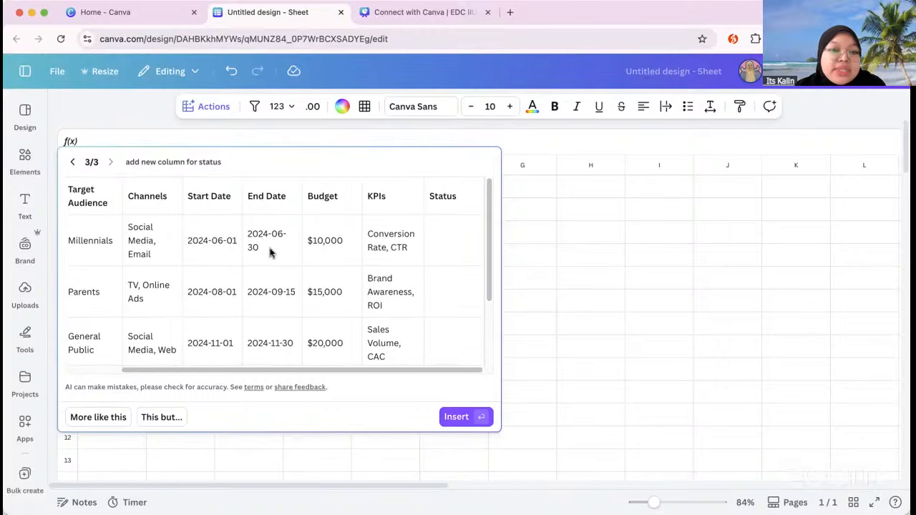
{"action": "left_click", "coordinate": [469, 421]}
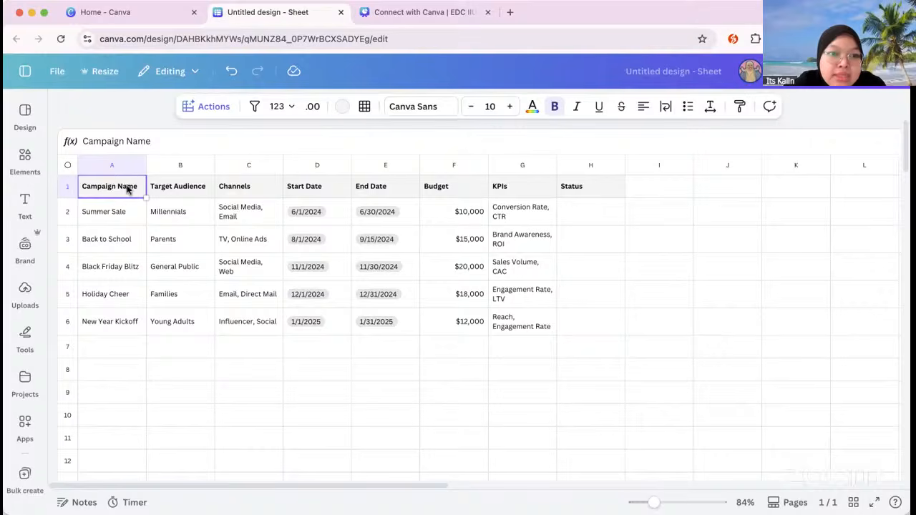
- Examine the available sheet actions, including Import data, Generate table, Fill empty cells, Magic Insights and Magic Write
{"action": "left_click", "coordinate": [214, 111]}
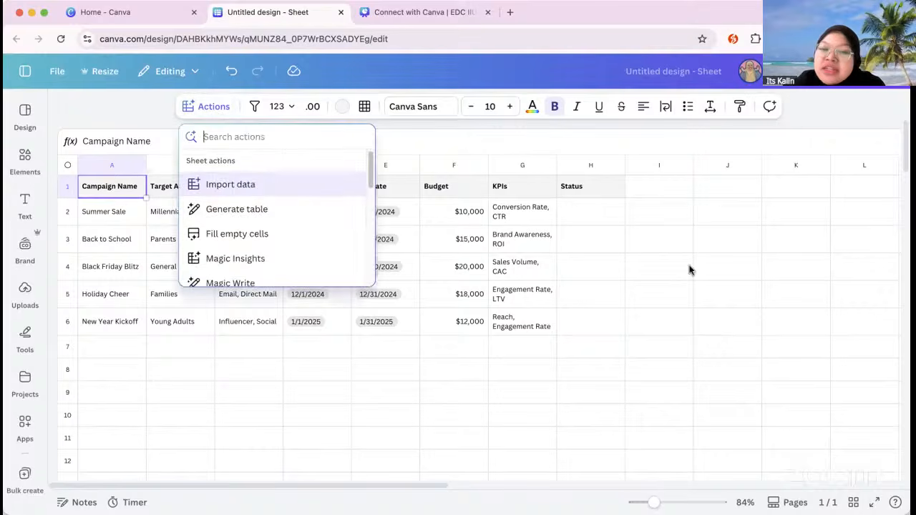
{"action": "left_click", "coordinate": [703, 368]}
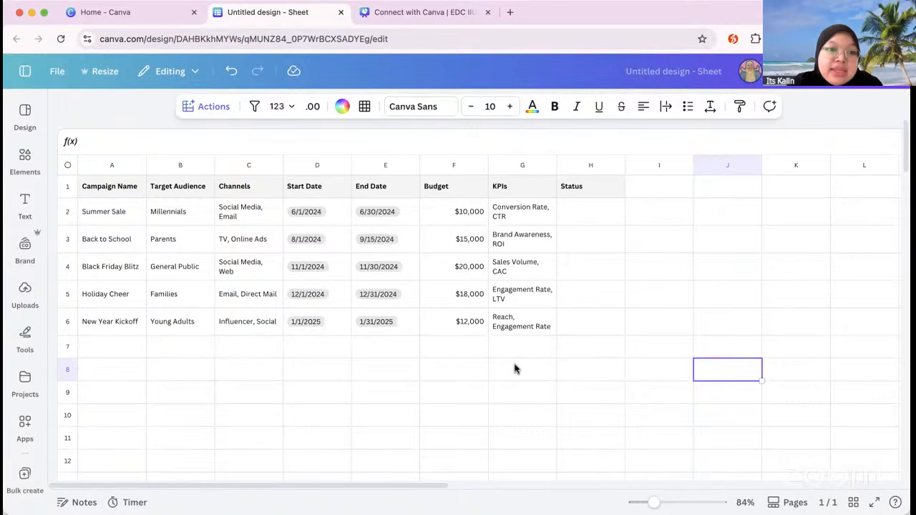
{"action": "left_click", "coordinate": [217, 112]}
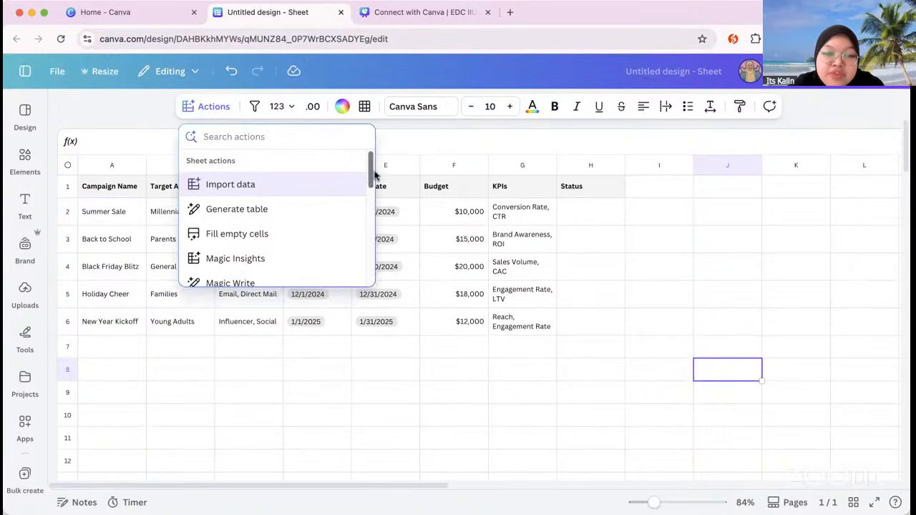
{"action": "left_click", "coordinate": [401, 140]}
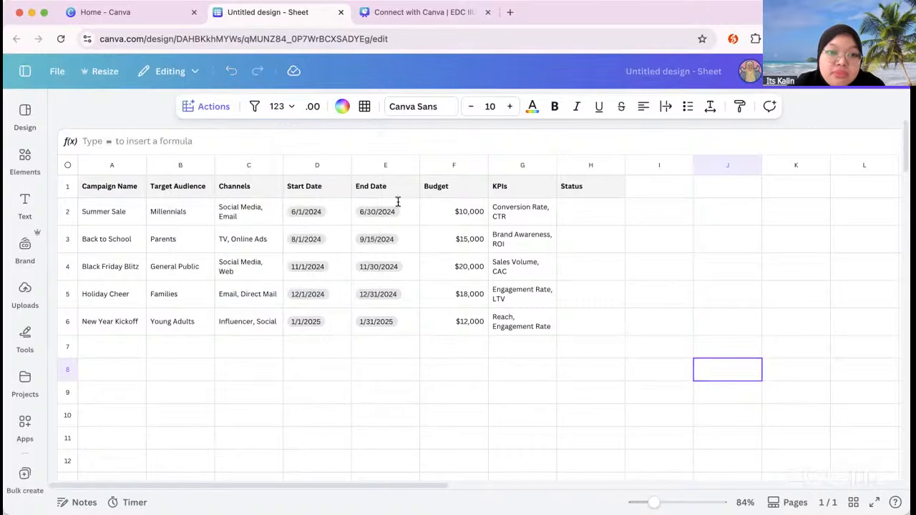
{"action": "left_click", "coordinate": [207, 110]}
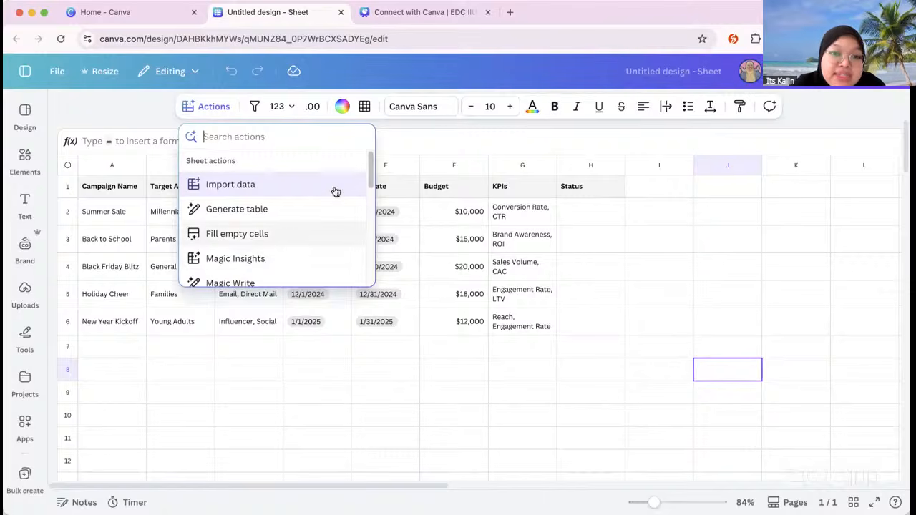
{"action": "scroll", "coordinate": [322, 200], "scroll_direction": "down", "scroll_amount": 1}
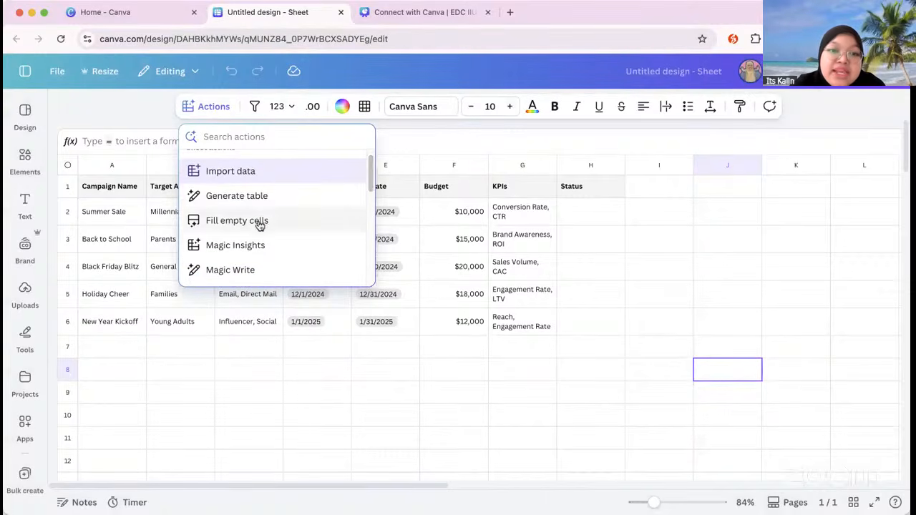
{"action": "left_click", "coordinate": [478, 371]}
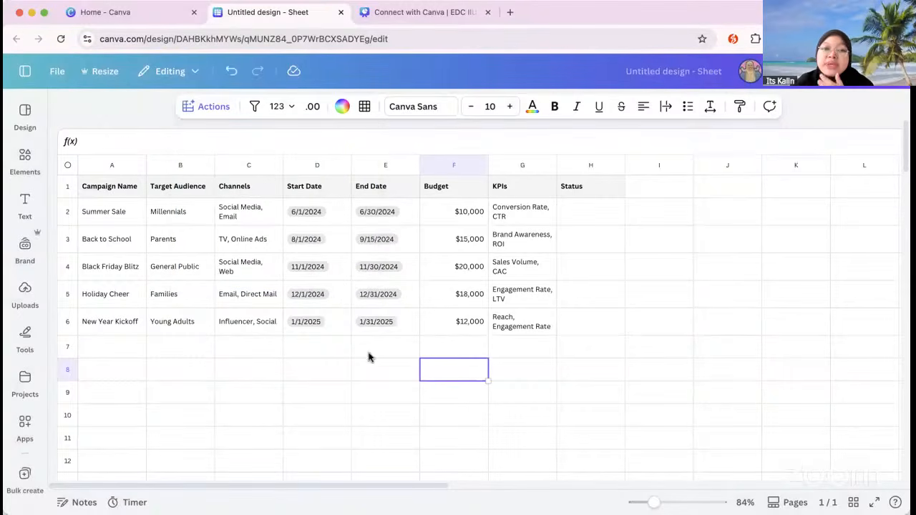
{"action": "left_click", "coordinate": [214, 112]}
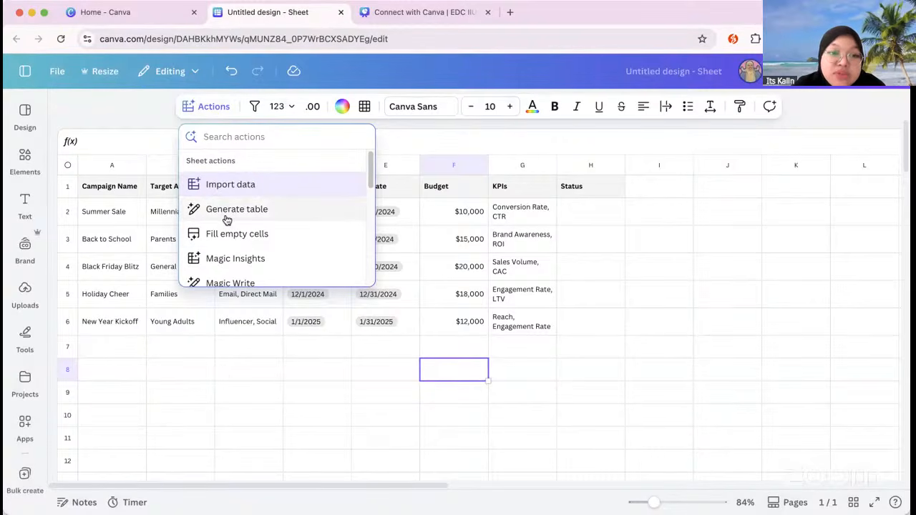
{"action": "left_click", "coordinate": [205, 387]}
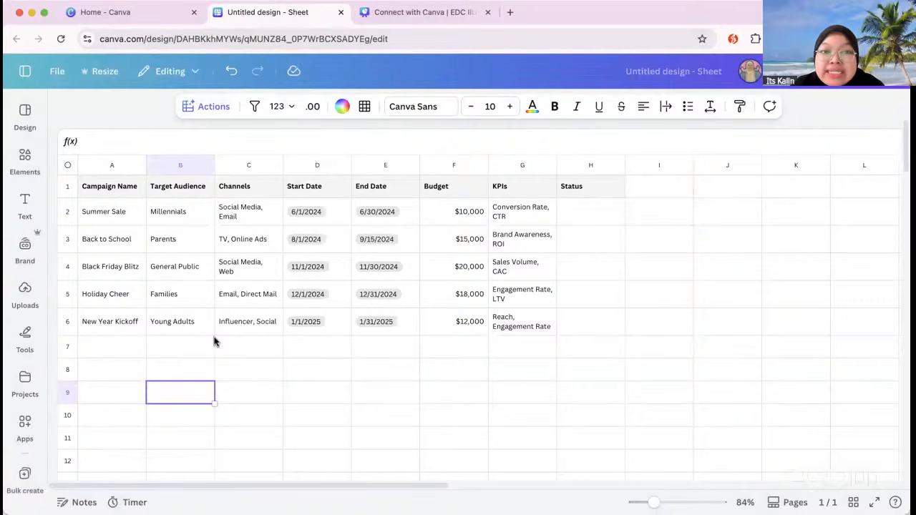
- Enter the column header "Caption Social Media" in cell I1, beside the Status header
{"action": "left_click", "coordinate": [649, 187]}
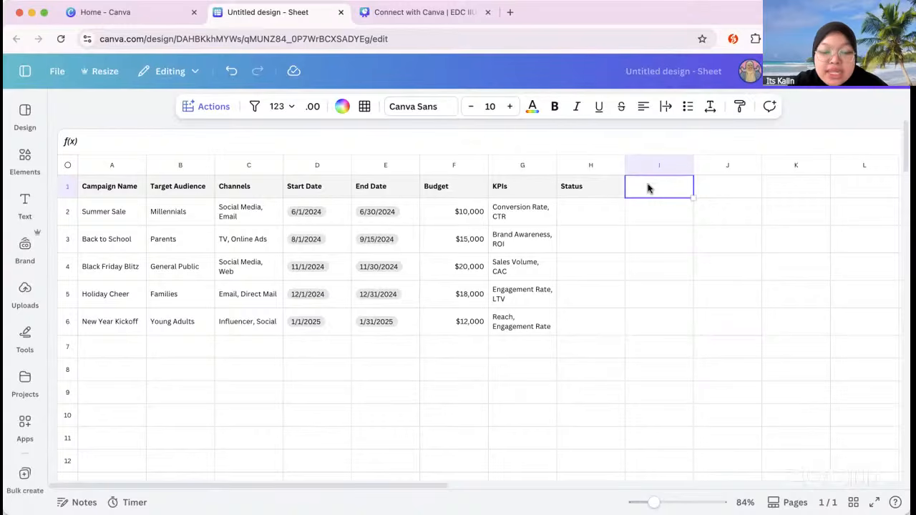
{"action": "type", "text": "Cap"}
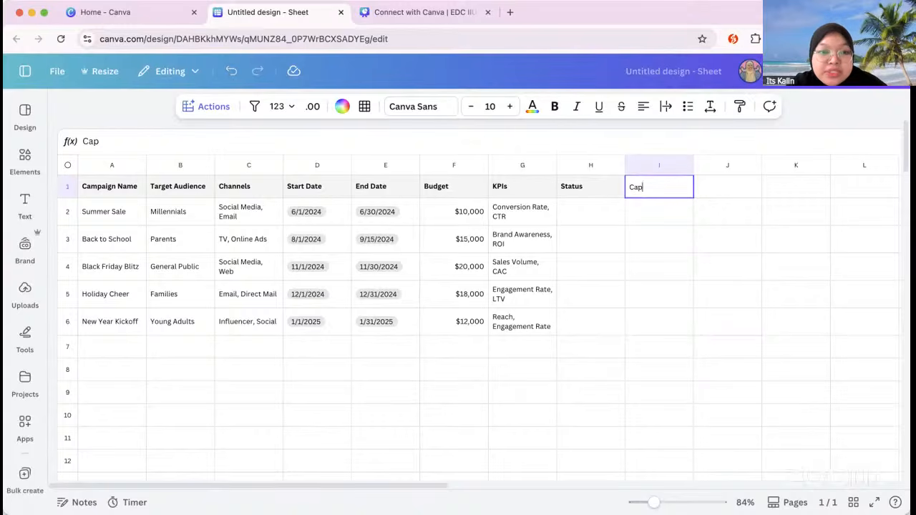
{"action": "type", "text": "tion Social Media"}
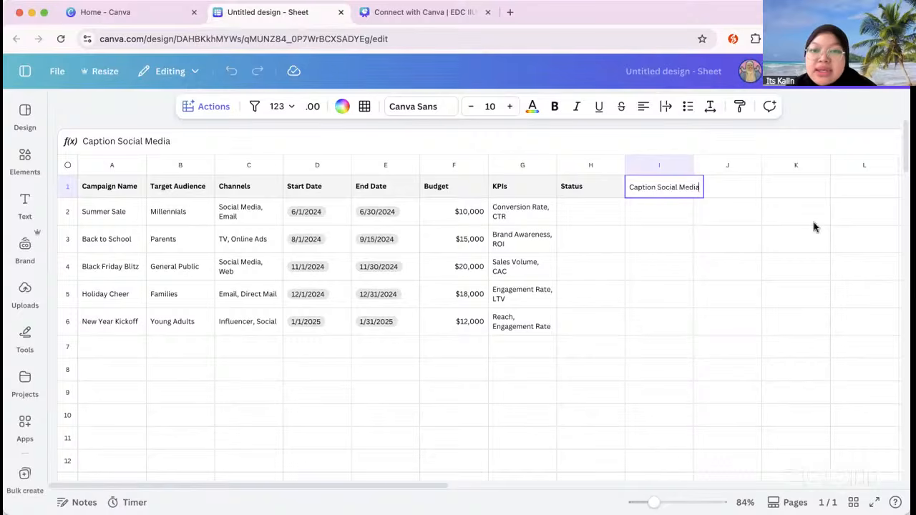
{"action": "scroll", "coordinate": [646, 229], "scroll_direction": "right", "scroll_amount": 3}
- Widen column I to fit its header and enter the header "Hashtag" in cell J1
{"action": "left_click", "coordinate": [613, 189]}
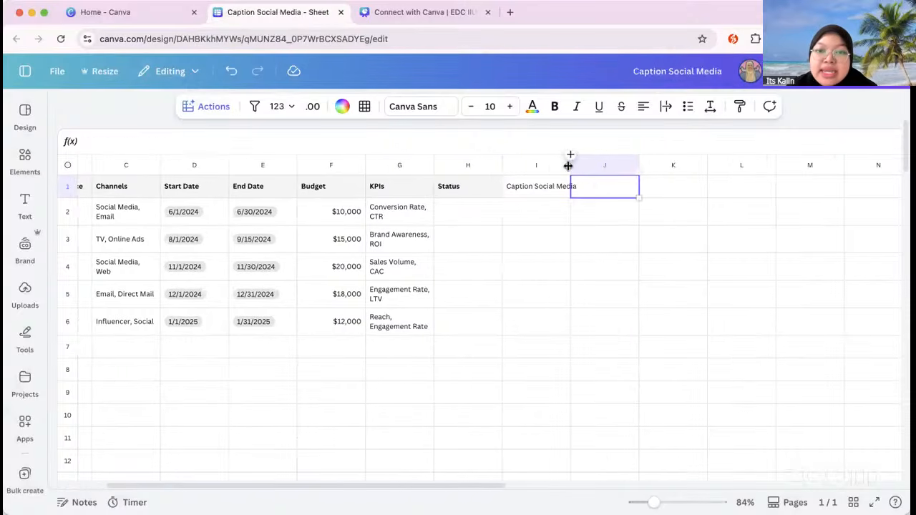
{"action": "left_click_drag", "start_coordinate": [570, 165], "coordinate": [586, 166]}
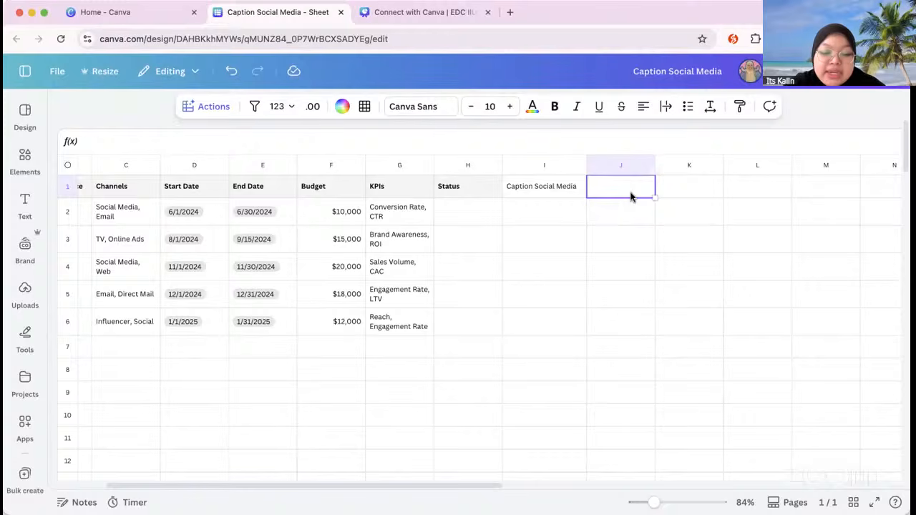
{"action": "type", "text": "Hashtag"}
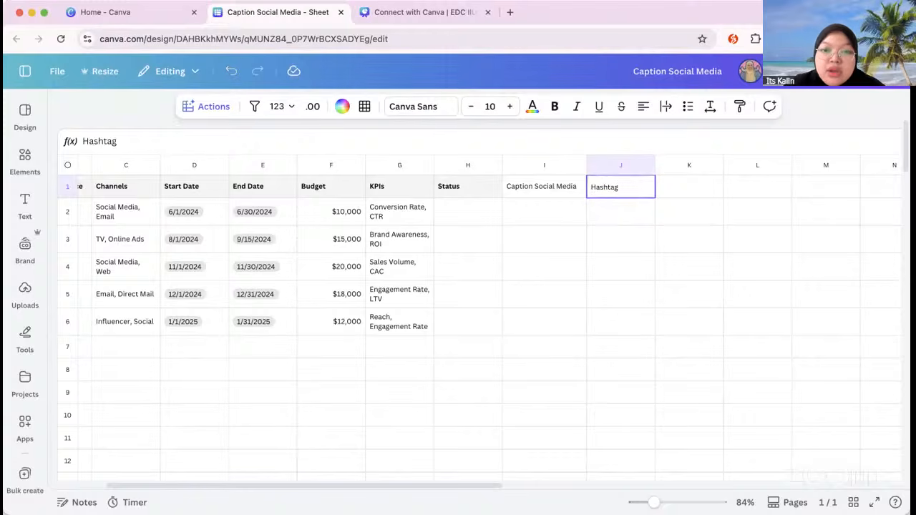
{"action": "left_click", "coordinate": [523, 223]}
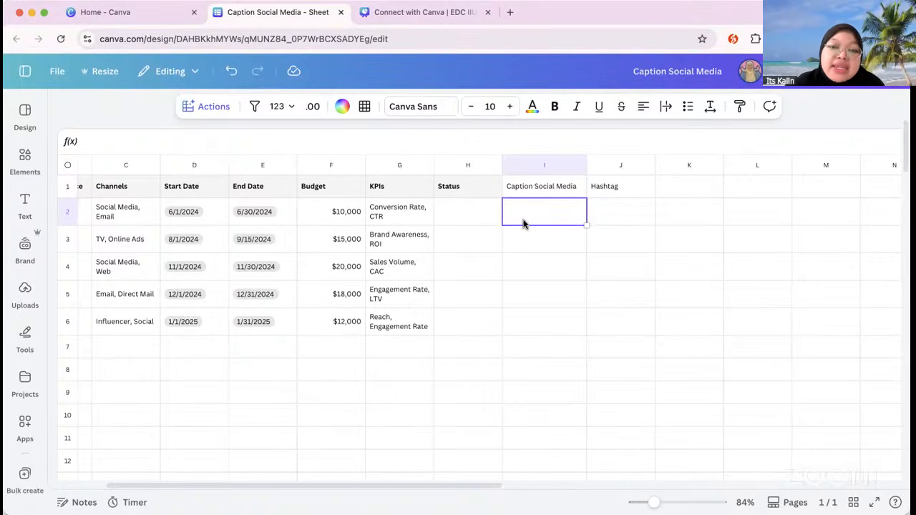
- Generate content for the Caption Social Media and Hashtag columns with Fill empty cells on range I1:J6
{"action": "left_click", "coordinate": [544, 190]}
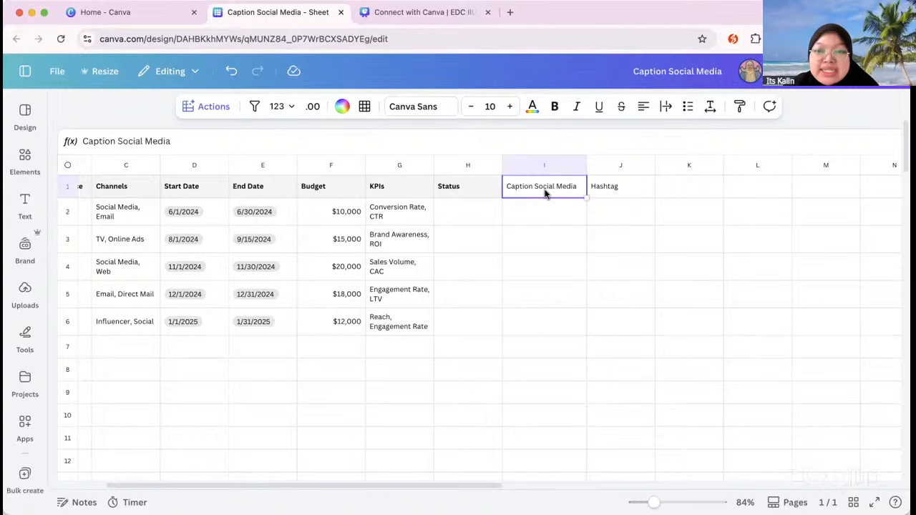
{"action": "left_click", "coordinate": [598, 323], "text": "shift"}
{"action": "scroll", "coordinate": [575, 233], "scroll_direction": "left", "scroll_amount": 2}
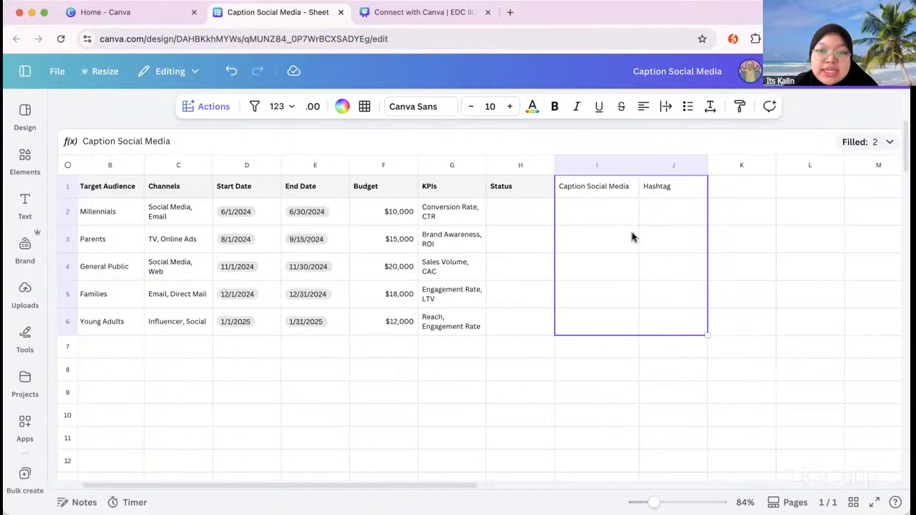
{"action": "scroll", "coordinate": [631, 237], "scroll_direction": "left", "scroll_amount": 1}
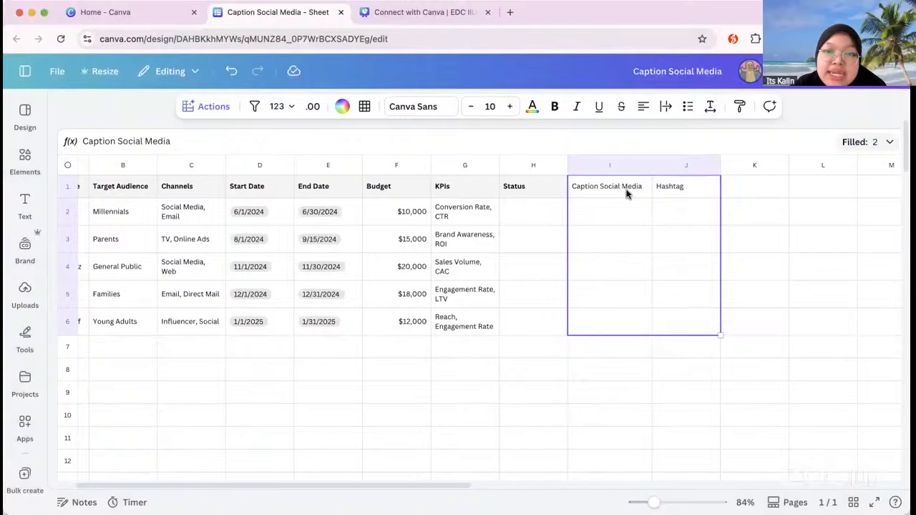
{"action": "left_click", "coordinate": [209, 109]}
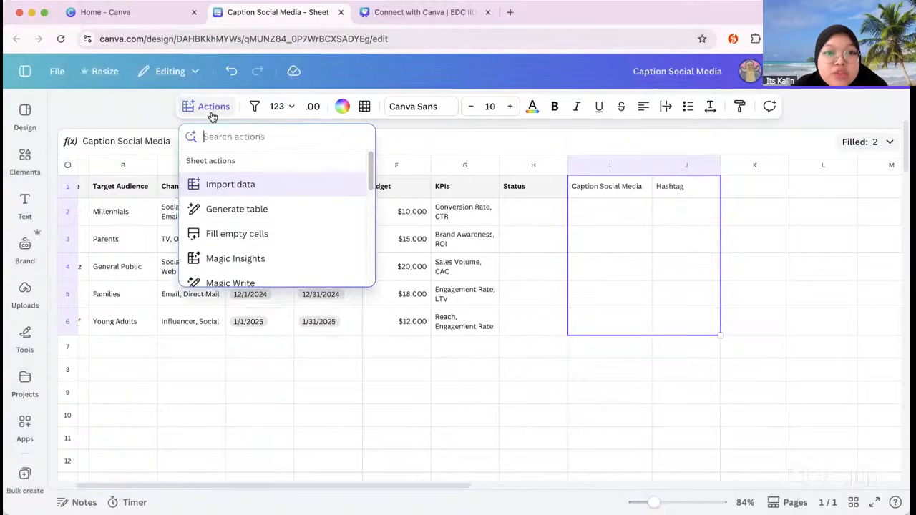
{"action": "left_click", "coordinate": [235, 241]}
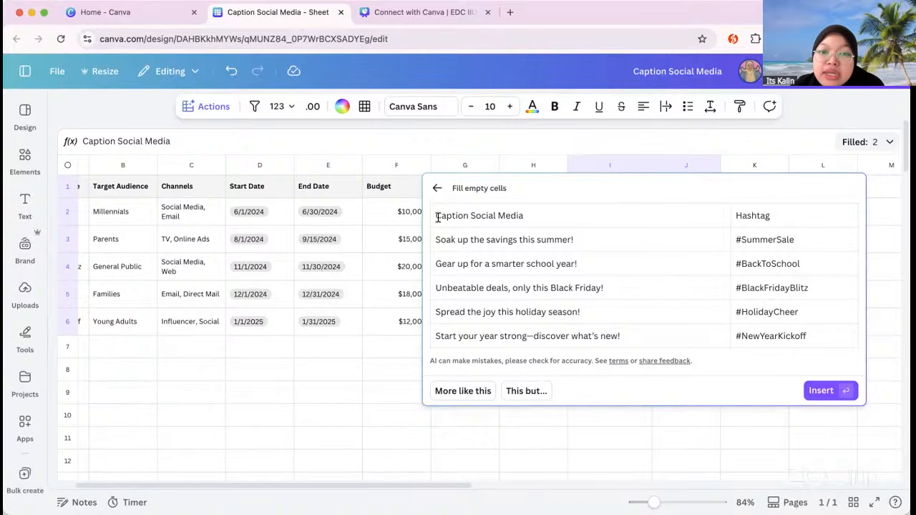
- Review the generated captions and hashtags under both headers and insert them into the selected range
{"action": "left_click_drag", "start_coordinate": [438, 216], "coordinate": [569, 217]}
{"action": "left_click_drag", "start_coordinate": [737, 215], "coordinate": [769, 215]}
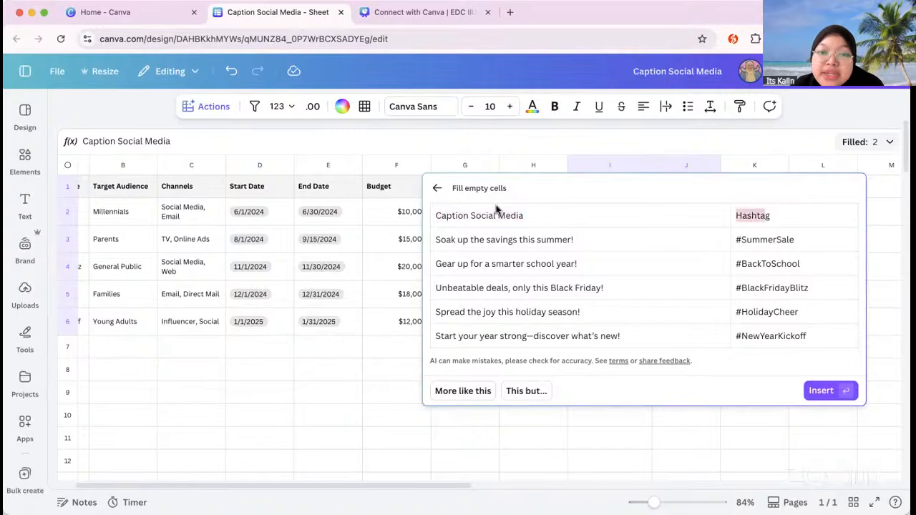
{"action": "left_click_drag", "start_coordinate": [438, 217], "coordinate": [560, 218]}
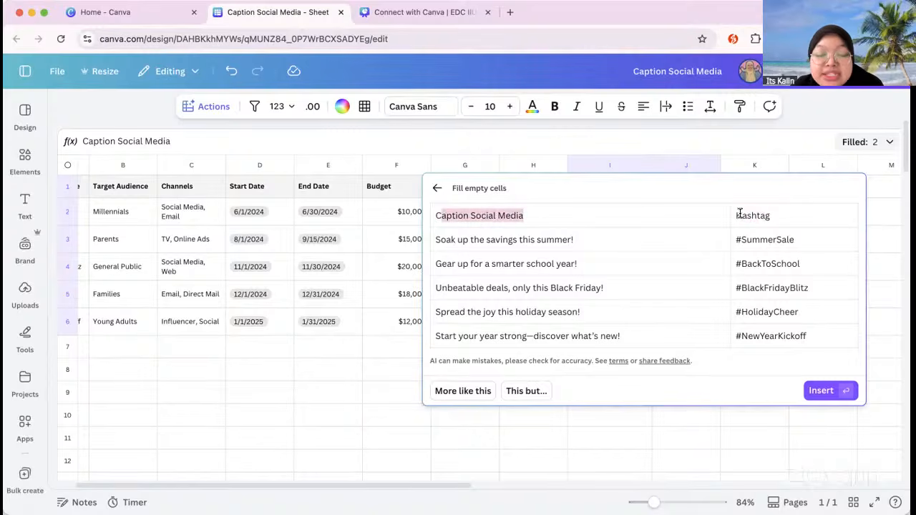
{"action": "left_click_drag", "start_coordinate": [740, 214], "coordinate": [769, 215]}
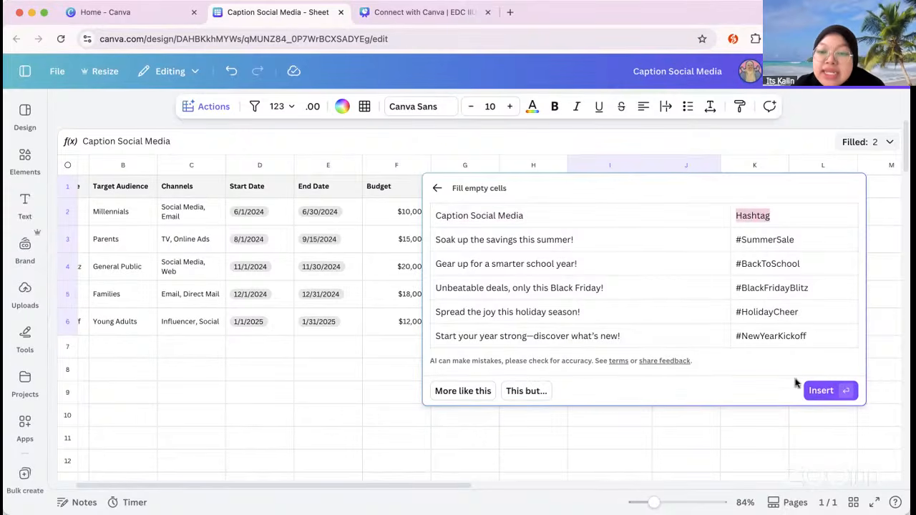
{"action": "left_click", "coordinate": [607, 285]}
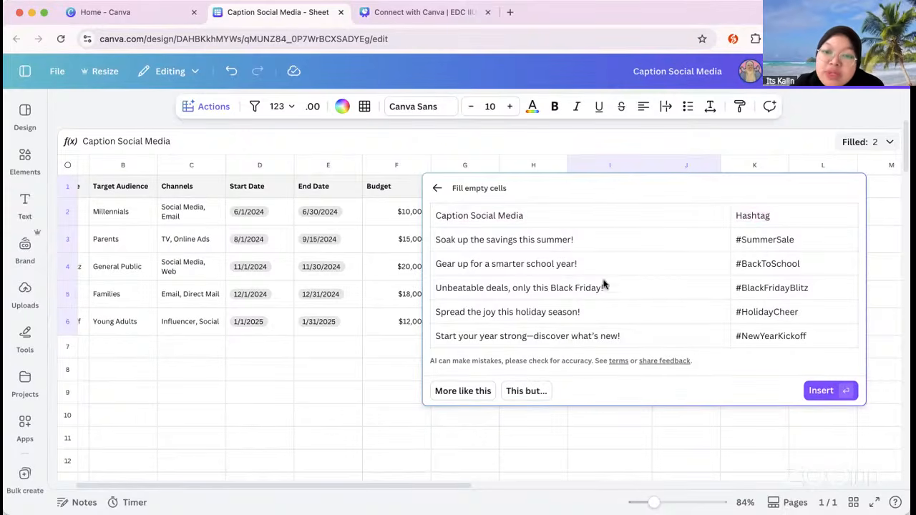
{"action": "left_click", "coordinate": [822, 390]}
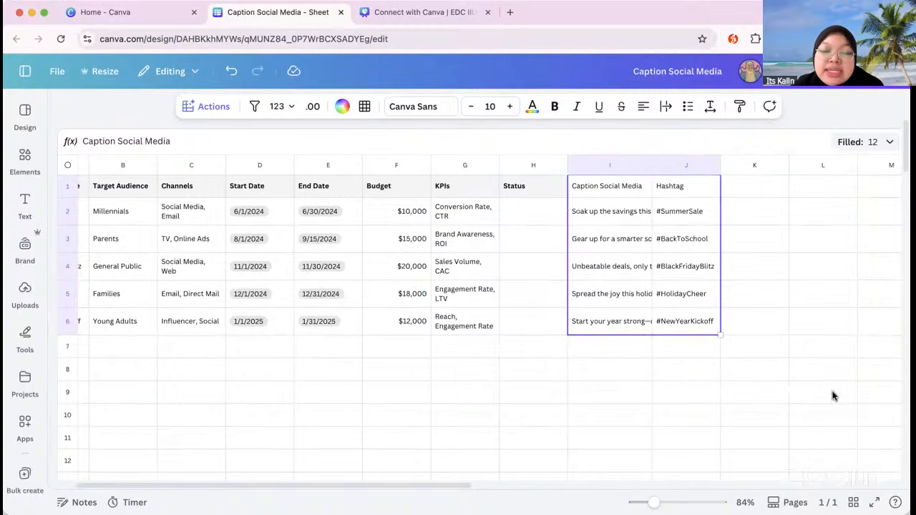
- Widen column I until the full social media captions fit in their cells
{"action": "left_click_drag", "start_coordinate": [652, 164], "coordinate": [735, 179]}
{"action": "left_click", "coordinate": [713, 419]}
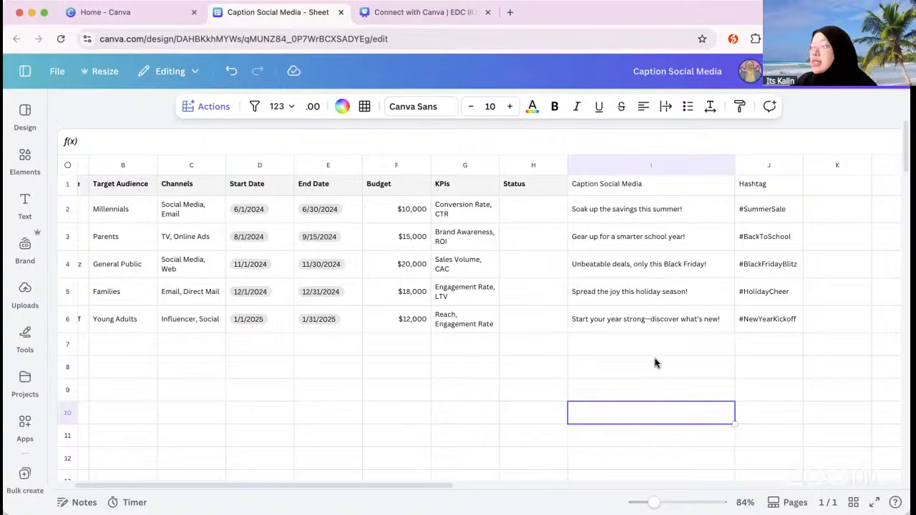
{"action": "scroll", "coordinate": [656, 362], "scroll_direction": "right", "scroll_amount": 1}
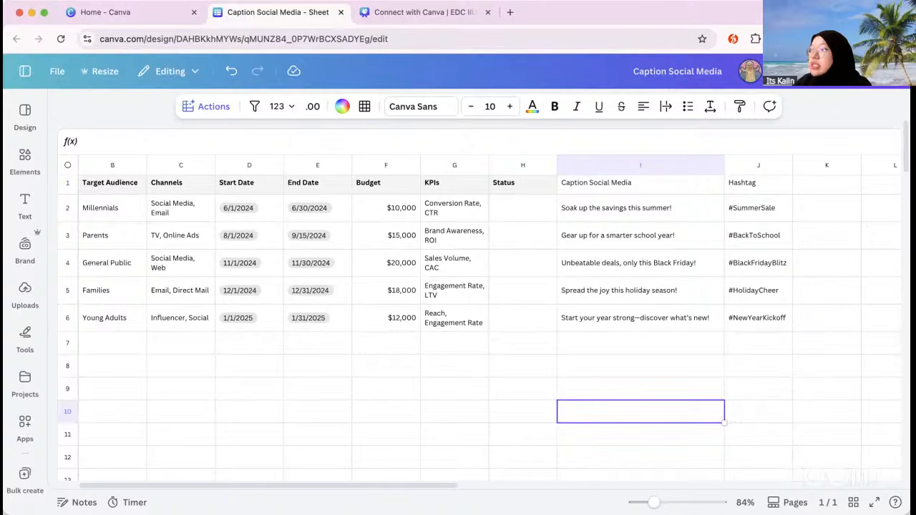
{"action": "left_click", "coordinate": [417, 375]}
{"action": "key", "text": "Down"}
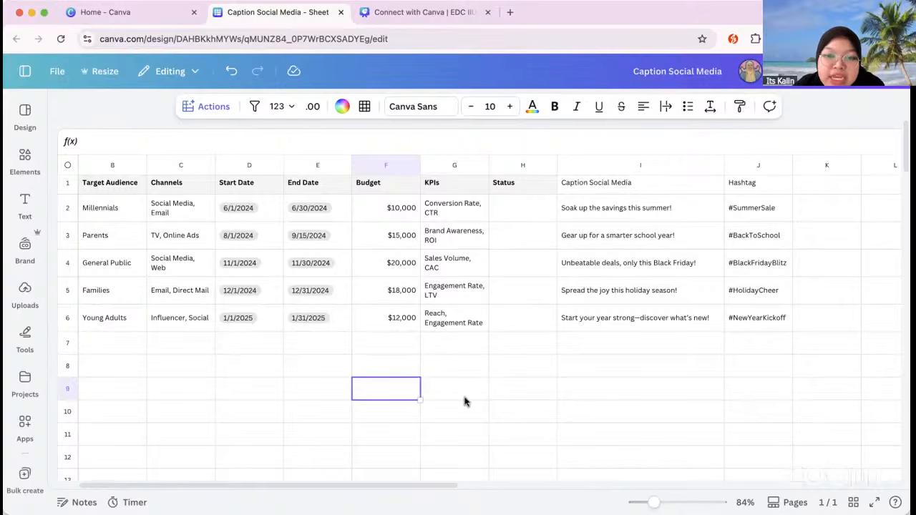
{"action": "left_click", "coordinate": [204, 106]}
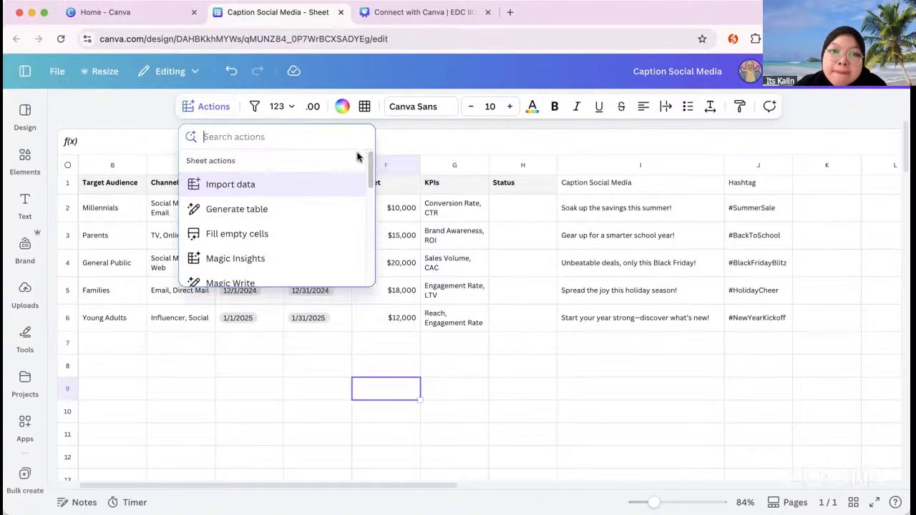
{"action": "left_click_drag", "start_coordinate": [369, 163], "coordinate": [366, 143]}
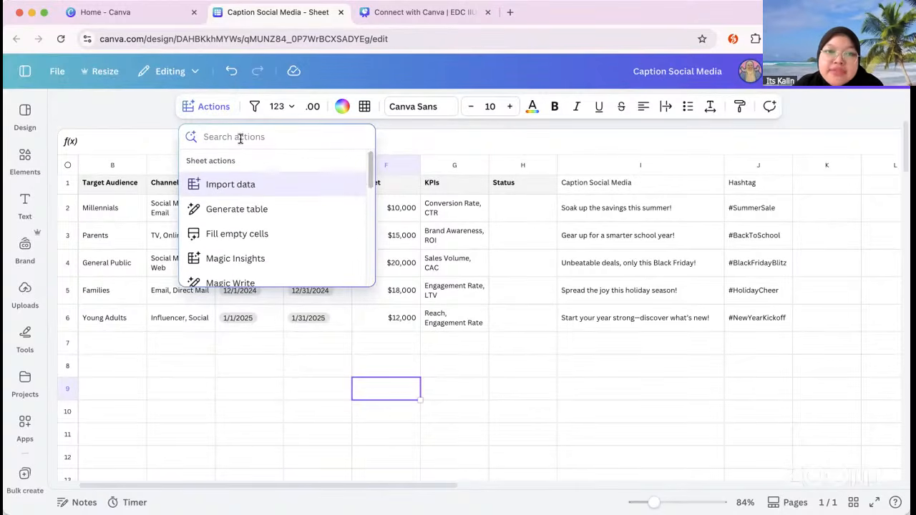
{"action": "left_click", "coordinate": [156, 136]}
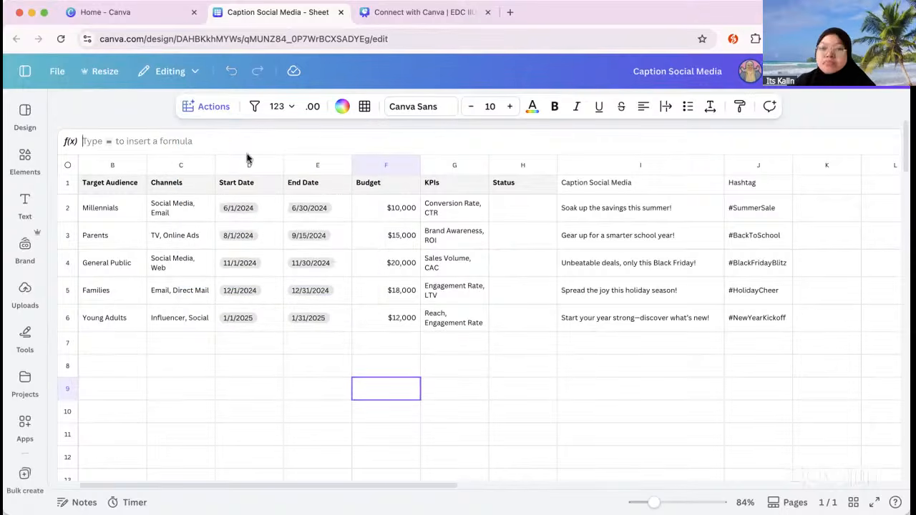
{"action": "left_click", "coordinate": [405, 372]}
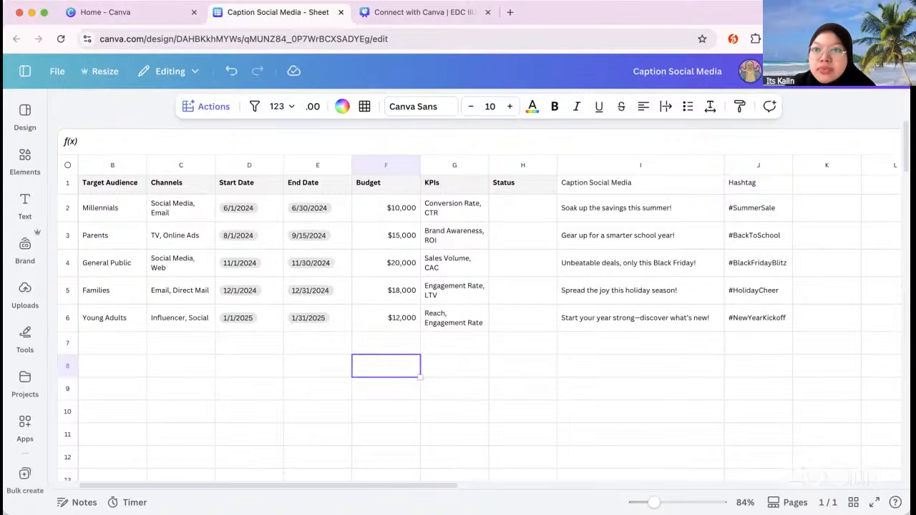
- Examine the sheet actions available, from Import data and Fill empty cells through Magic Insights to Resize designs
{"action": "scroll", "coordinate": [468, 167], "scroll_direction": "left", "scroll_amount": 2}
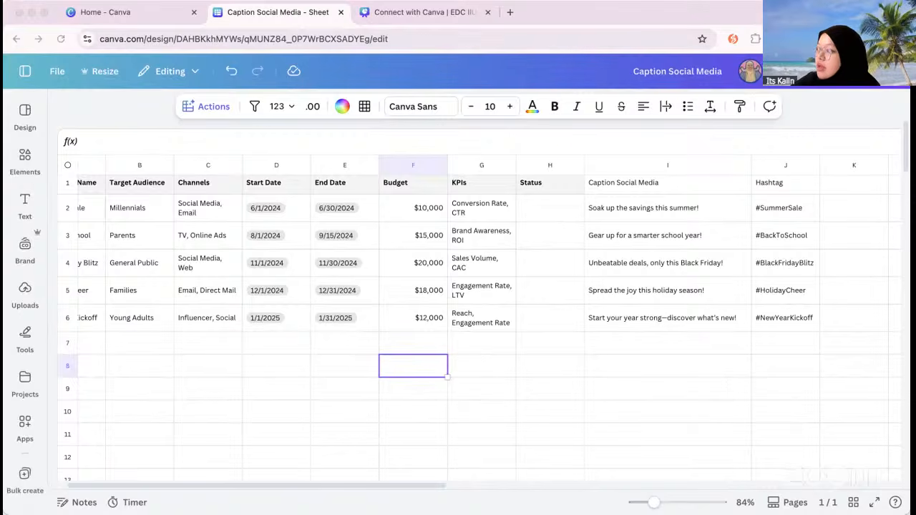
{"action": "left_click", "coordinate": [209, 107]}
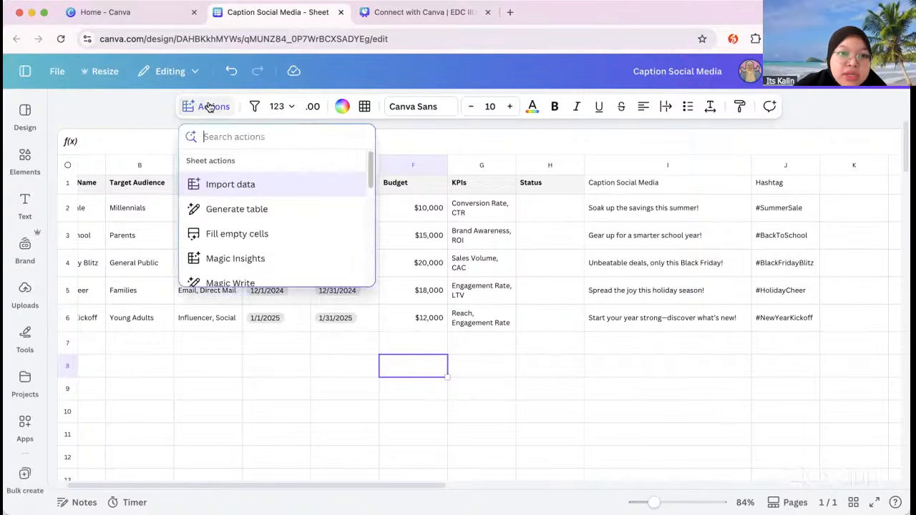
{"action": "left_click_drag", "start_coordinate": [371, 179], "coordinate": [374, 197]}
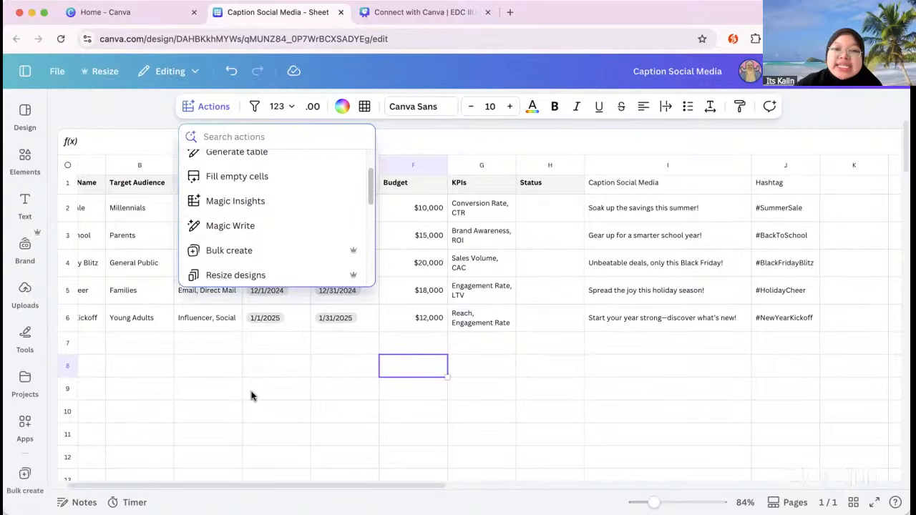
{"action": "left_click_drag", "start_coordinate": [370, 181], "coordinate": [370, 164]}
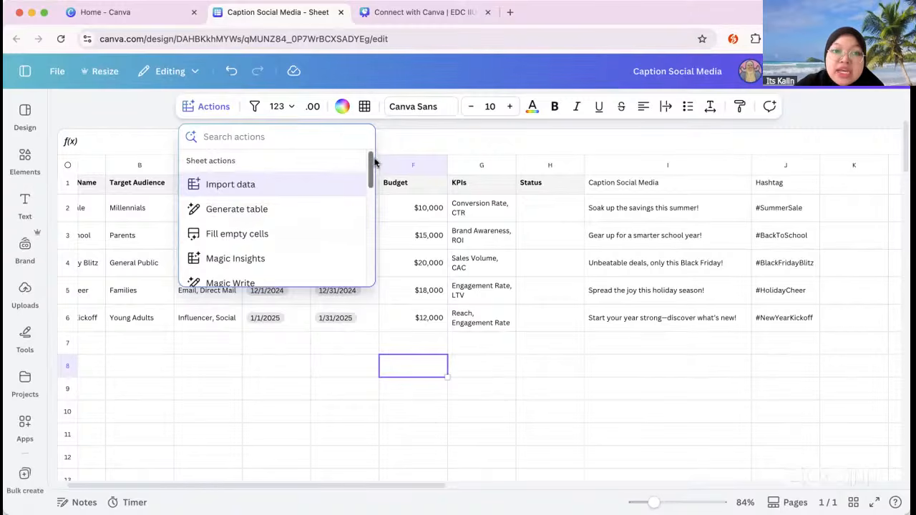
{"action": "mouse_move", "coordinate": [371, 164]}
{"action": "left_mouse_down"}
{"action": "mouse_move", "coordinate": [371, 239]}
{"action": "mouse_move", "coordinate": [355, 263]}
{"action": "mouse_move", "coordinate": [360, 155]}
{"action": "left_mouse_up"}
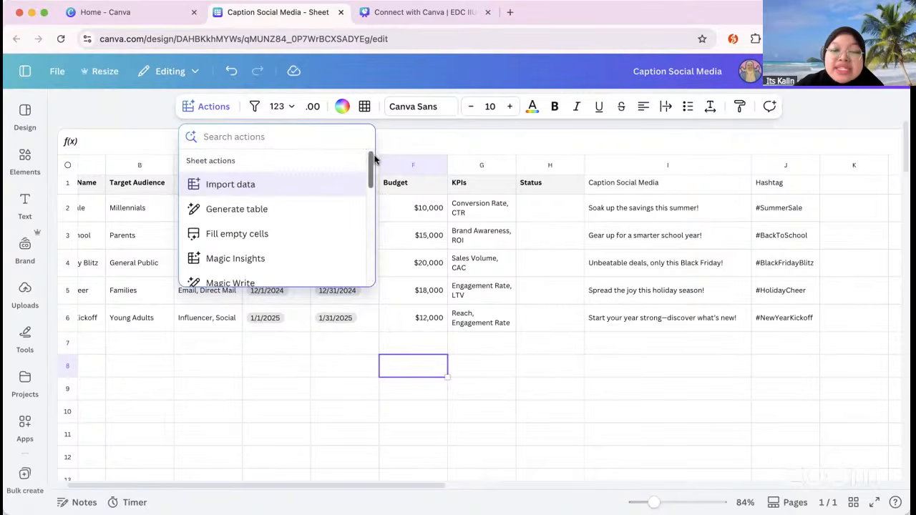
{"action": "scroll", "coordinate": [236, 207], "scroll_direction": "down", "scroll_amount": 2}
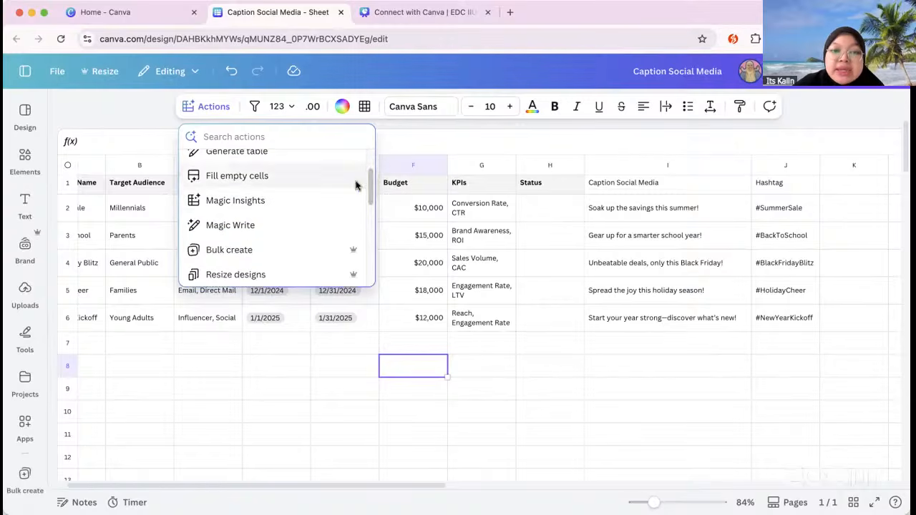
{"action": "left_click_drag", "start_coordinate": [372, 184], "coordinate": [371, 164]}
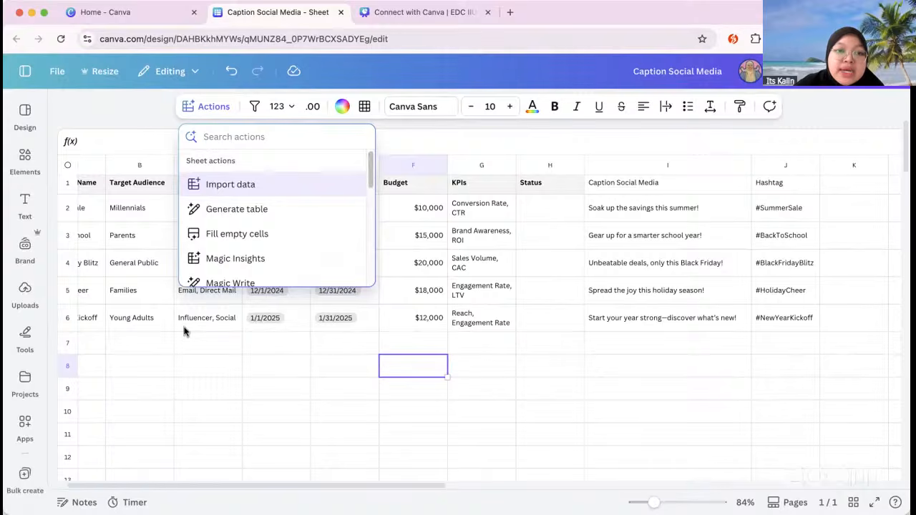
{"action": "left_click", "coordinate": [143, 353]}
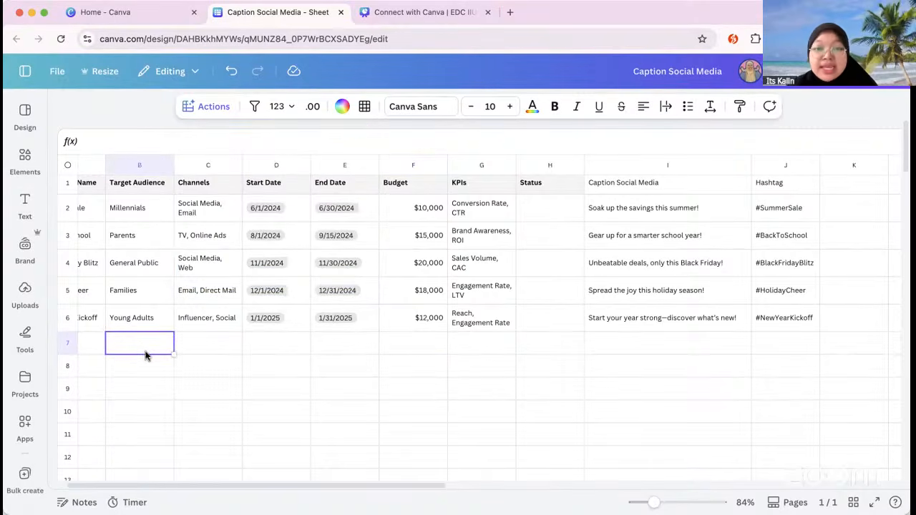
- Add a second page to the sheet and replace its blank content with the recently used Expense Tracker template
{"action": "scroll", "coordinate": [145, 355], "scroll_direction": "left", "scroll_amount": 2}
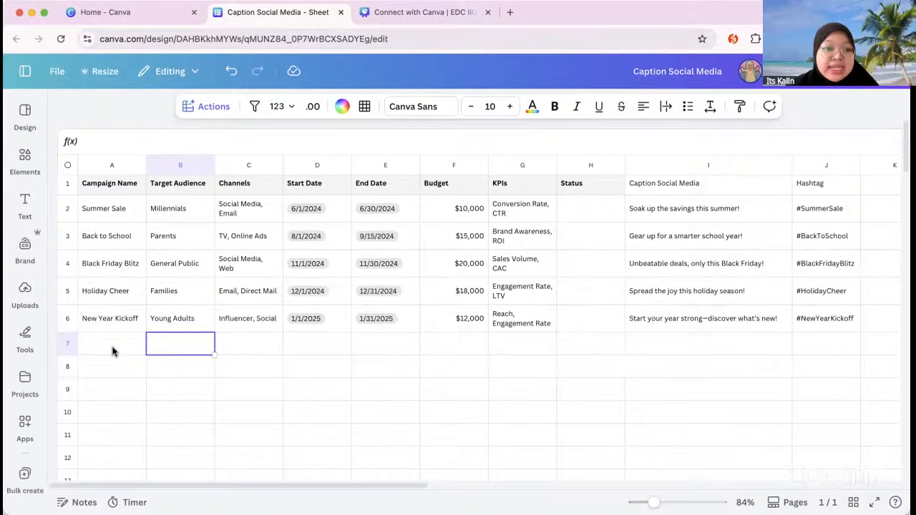
{"action": "left_click", "coordinate": [792, 505]}
{"action": "left_click", "coordinate": [503, 465]}
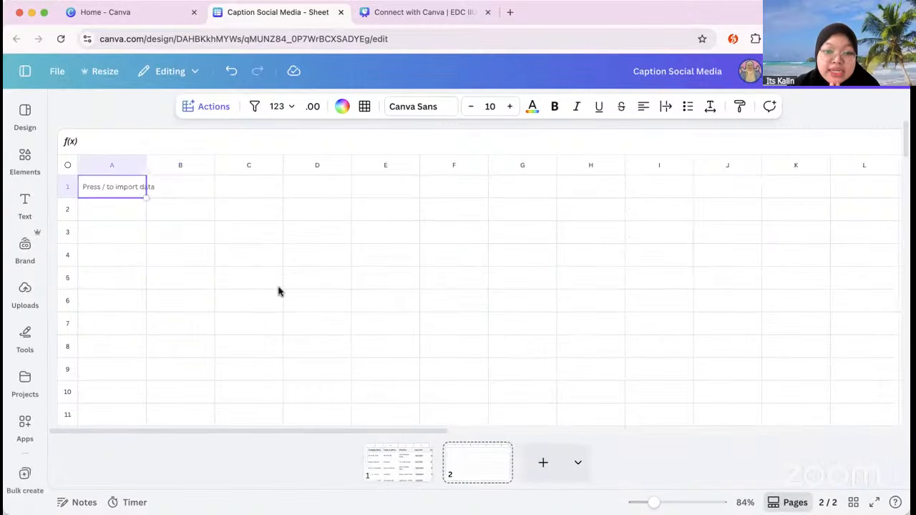
{"action": "left_click", "coordinate": [16, 126]}
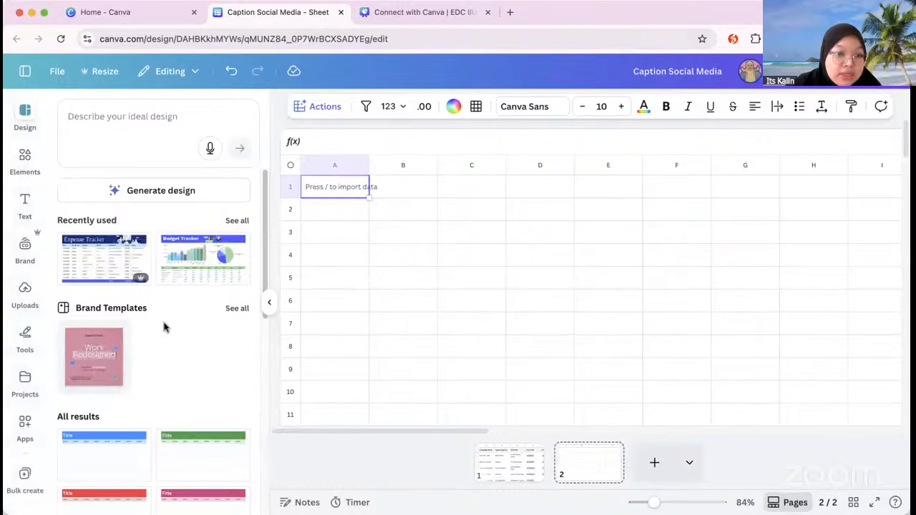
{"action": "left_click", "coordinate": [100, 270]}
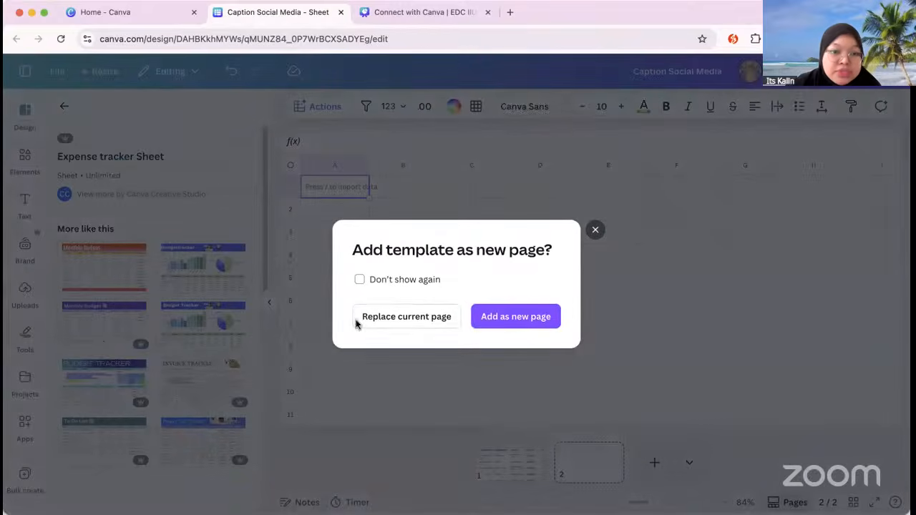
{"action": "left_click", "coordinate": [393, 317]}
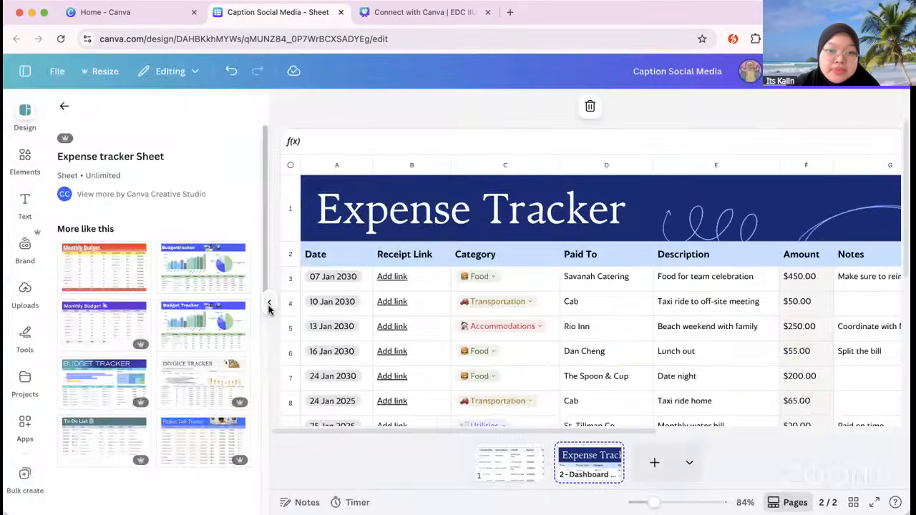
{"action": "left_click", "coordinate": [270, 304]}
{"action": "left_click", "coordinate": [780, 503]}
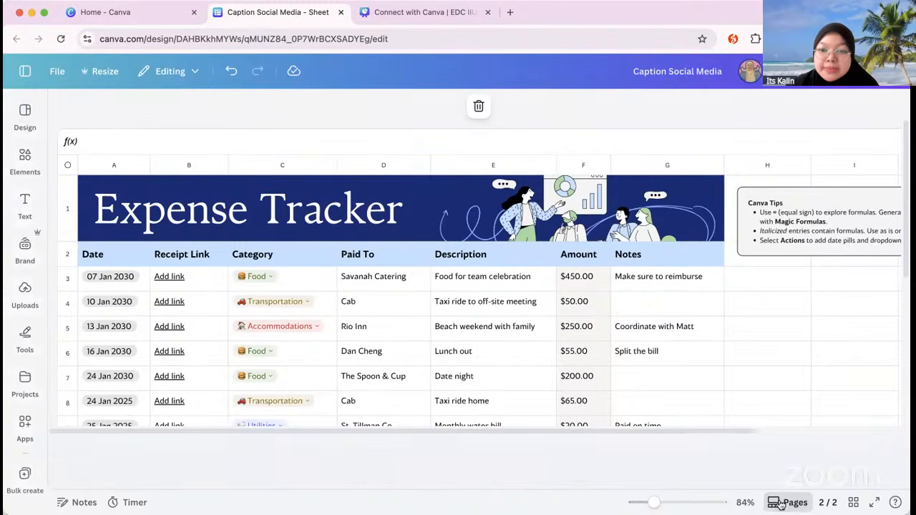
- Select the entire Expense Tracker sheet and generate a summary of its data with the Summarize idea in Magic Insights
{"action": "left_click_drag", "start_coordinate": [654, 503], "coordinate": [650, 503]}
{"action": "scroll", "coordinate": [626, 341], "scroll_direction": "down", "scroll_amount": 3}
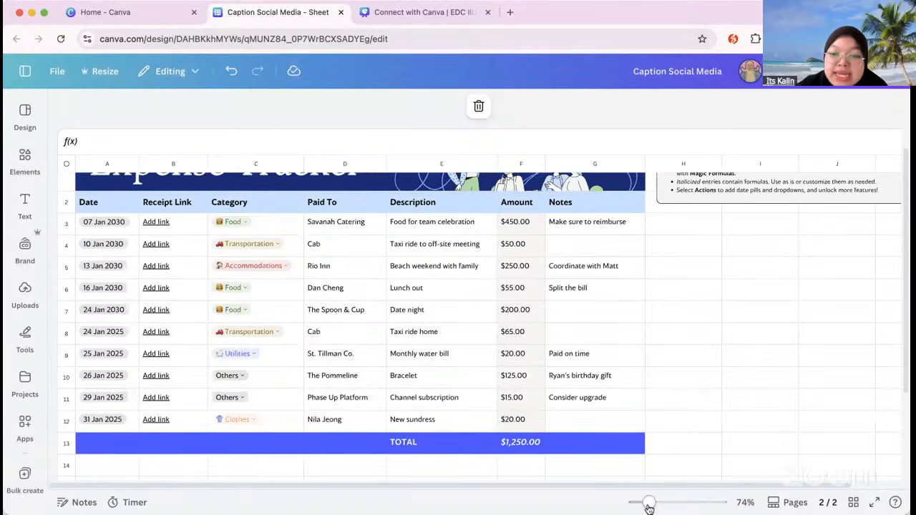
{"action": "left_click_drag", "start_coordinate": [649, 508], "coordinate": [646, 504]}
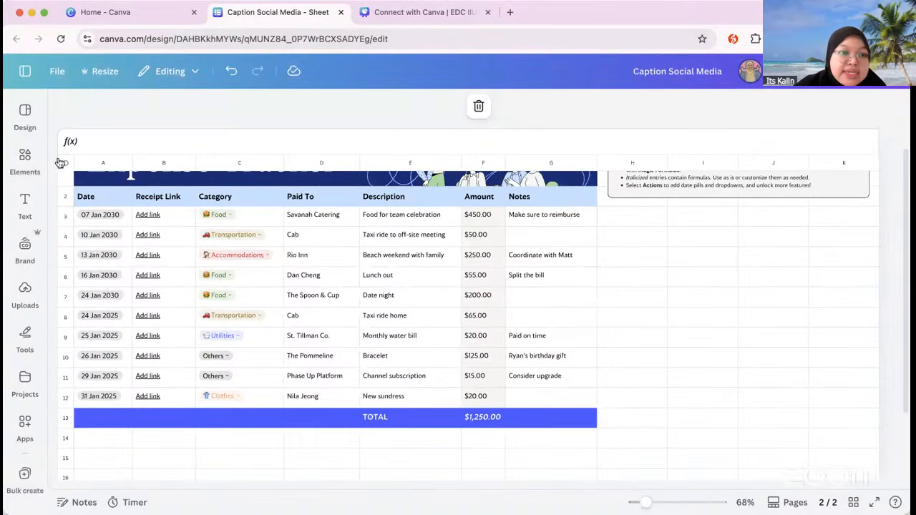
{"action": "left_click", "coordinate": [62, 163]}
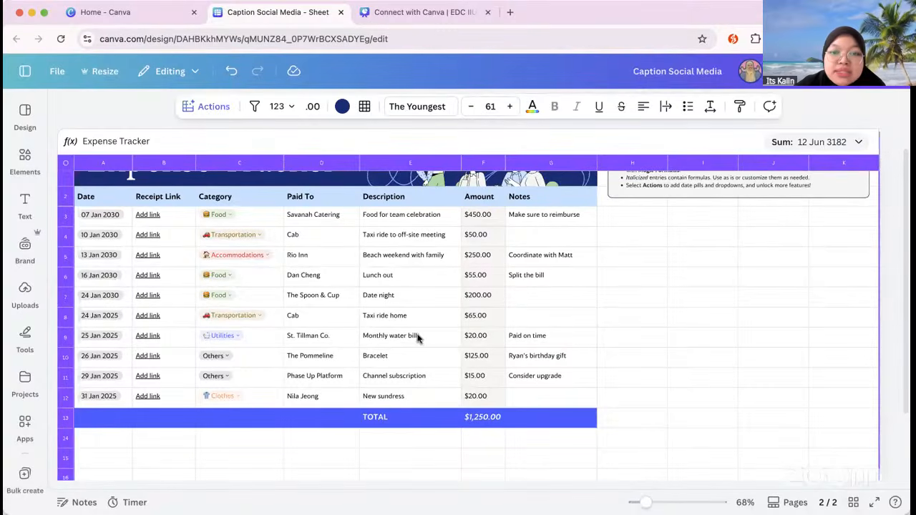
{"action": "left_click", "coordinate": [223, 110]}
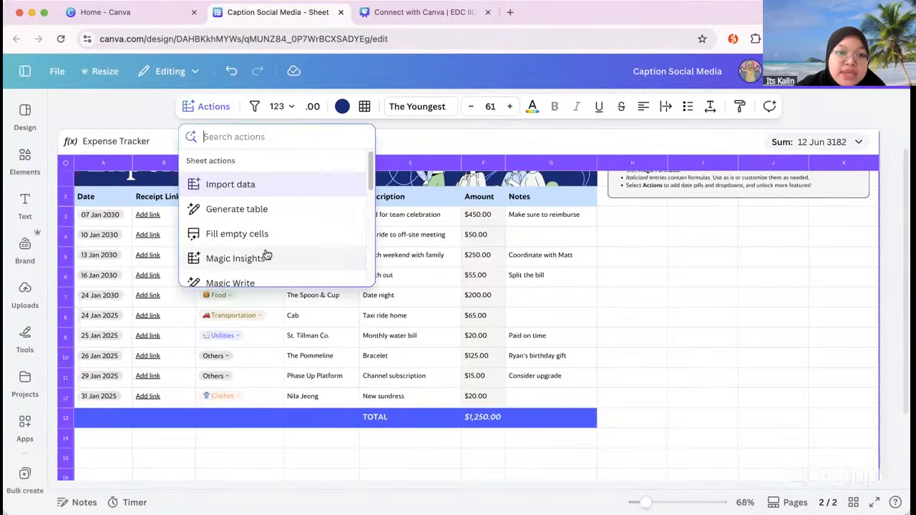
{"action": "left_click", "coordinate": [221, 254]}
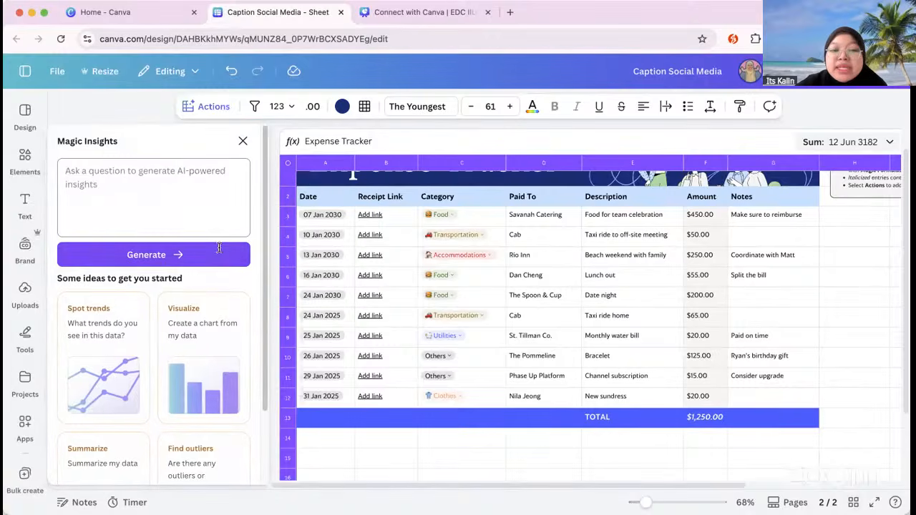
{"action": "scroll", "coordinate": [136, 186], "scroll_direction": "down", "scroll_amount": 2}
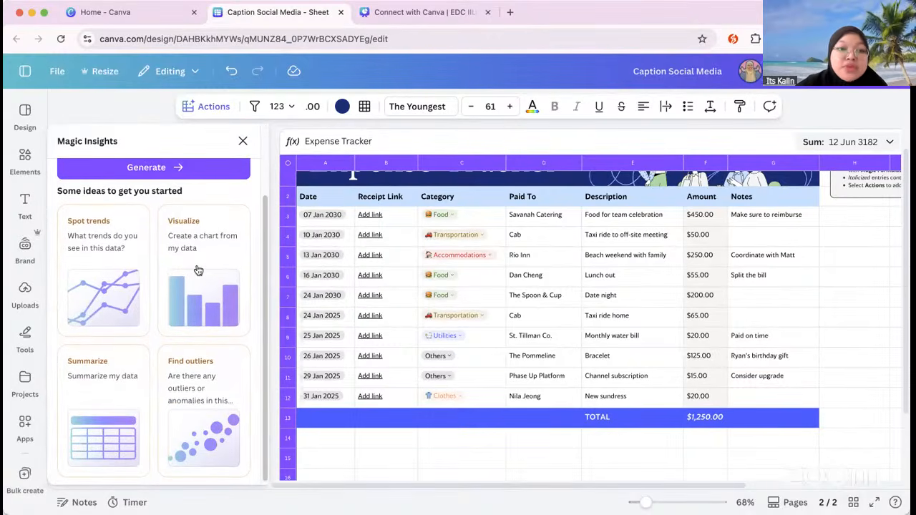
{"action": "scroll", "coordinate": [198, 270], "scroll_direction": "down", "scroll_amount": 1}
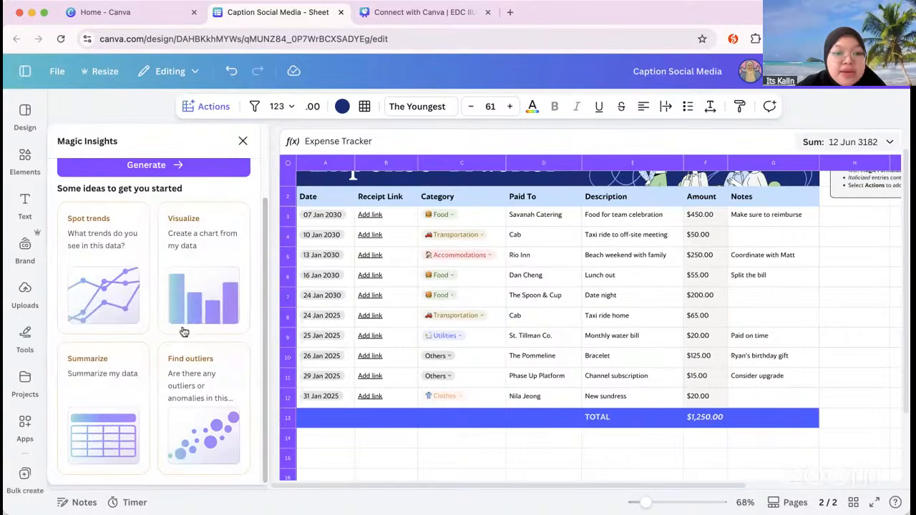
{"action": "left_click", "coordinate": [97, 372]}
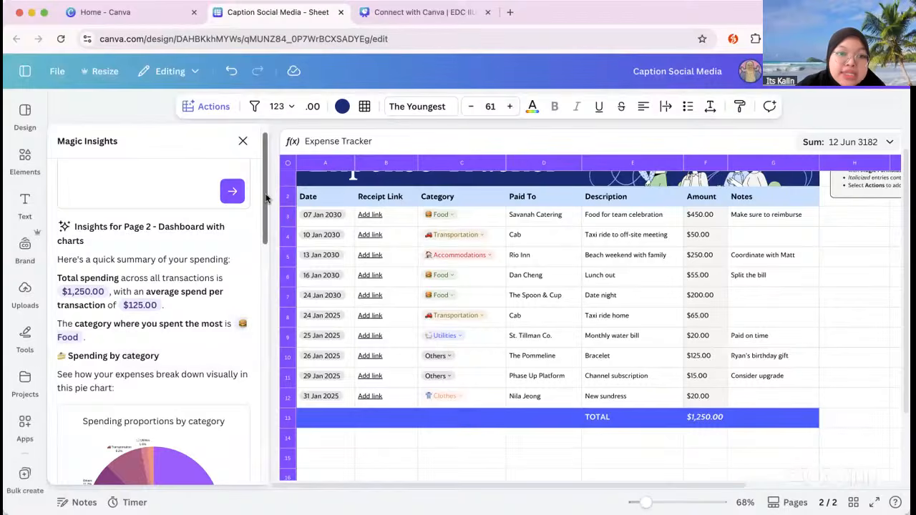
- Review the generated spending insights and insert the "Spending proportions by category" pie chart into the sheet
{"action": "scroll", "coordinate": [266, 198], "scroll_direction": "down", "scroll_amount": 2}
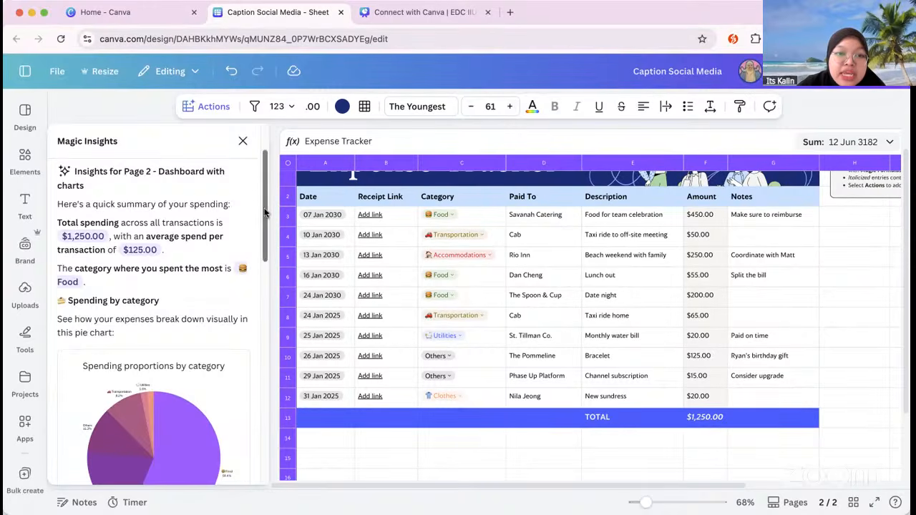
{"action": "left_click_drag", "start_coordinate": [265, 215], "coordinate": [271, 262]}
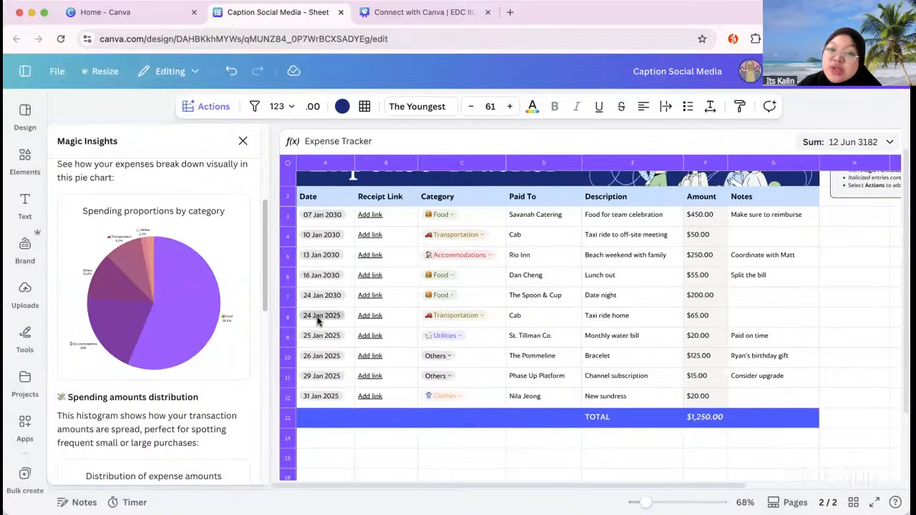
{"action": "left_click_drag", "start_coordinate": [264, 231], "coordinate": [264, 230]}
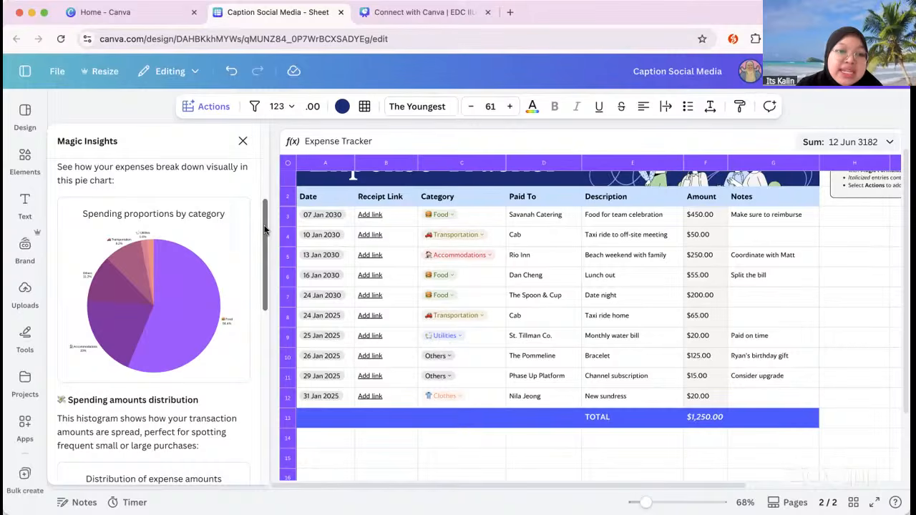
{"action": "scroll", "coordinate": [213, 247], "scroll_direction": "down", "scroll_amount": 5}
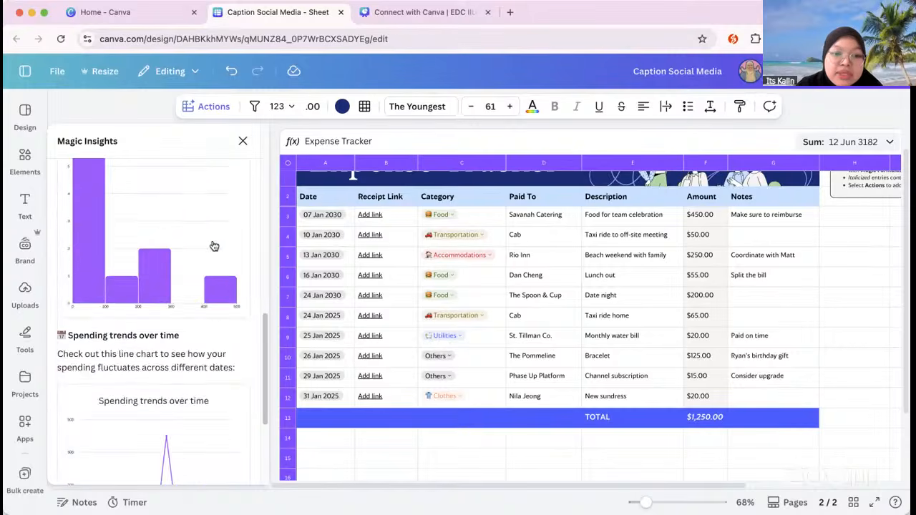
{"action": "scroll", "coordinate": [213, 246], "scroll_direction": "up", "scroll_amount": 5}
{"action": "scroll", "coordinate": [207, 261], "scroll_direction": "down", "scroll_amount": 3}
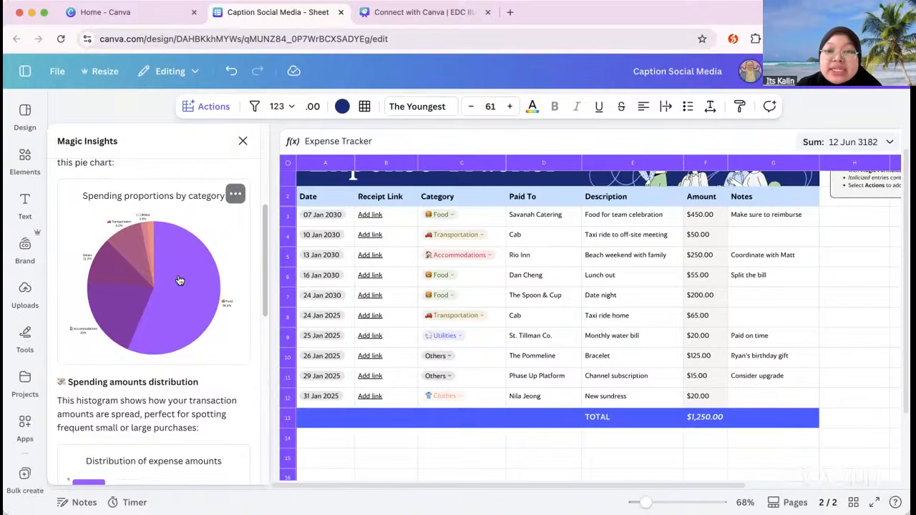
{"action": "left_click", "coordinate": [151, 247]}
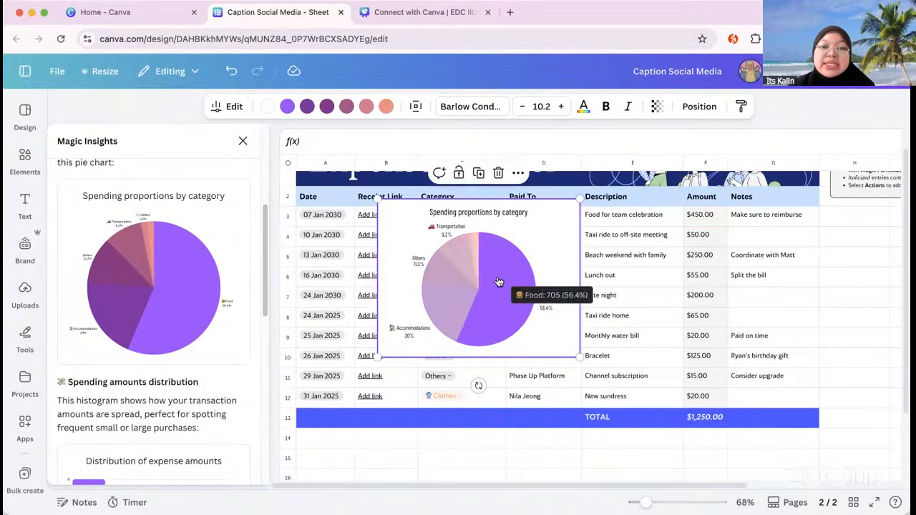
- Move the inserted pie chart off the table to the empty cells beside the Notes column, below the Canva Tips box
{"action": "scroll", "coordinate": [501, 286], "scroll_direction": "right", "scroll_amount": 3}
{"action": "left_click_drag", "start_coordinate": [391, 222], "coordinate": [843, 233]}
{"action": "scroll", "coordinate": [792, 241], "scroll_direction": "right", "scroll_amount": 3}
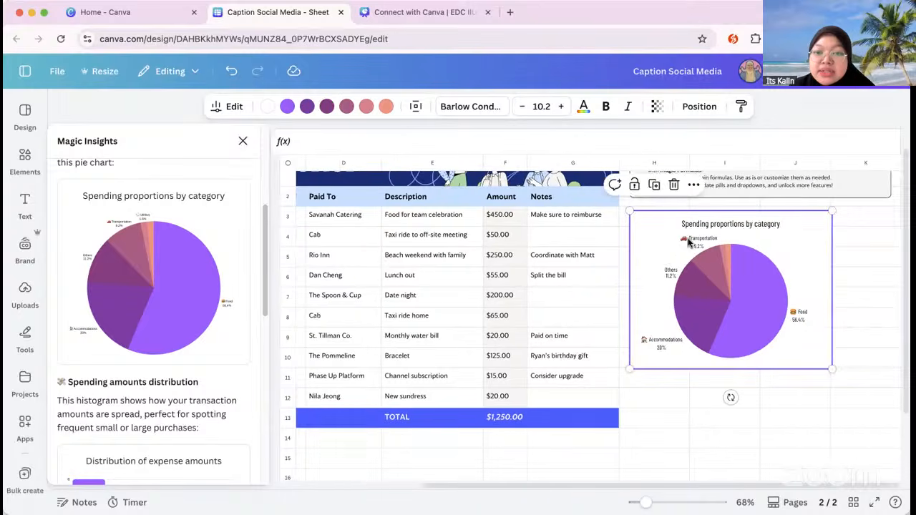
{"action": "mouse_move", "coordinate": [689, 242]}
{"action": "left_mouse_down"}
{"action": "mouse_move", "coordinate": [685, 227]}
{"action": "mouse_move", "coordinate": [684, 250]}
{"action": "left_mouse_up"}
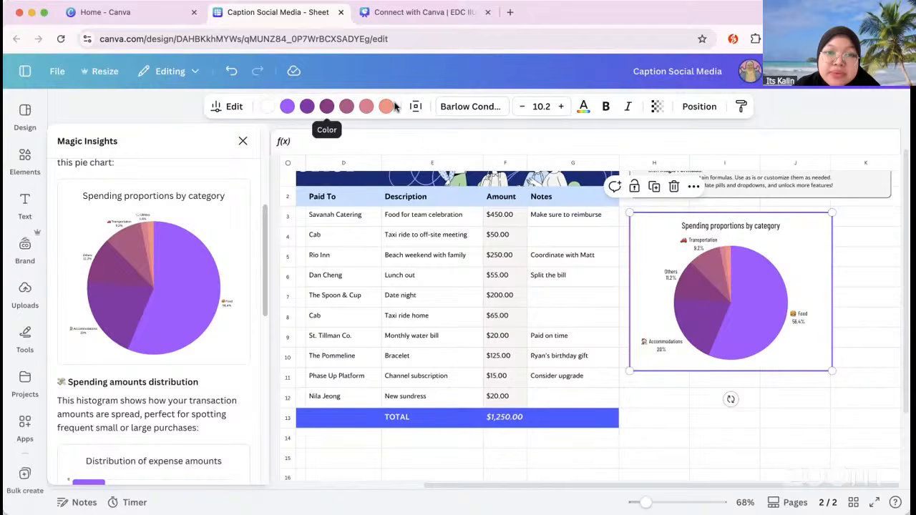
- Change the inserted spending chart from a pie chart to a line chart
{"action": "left_click", "coordinate": [287, 106]}
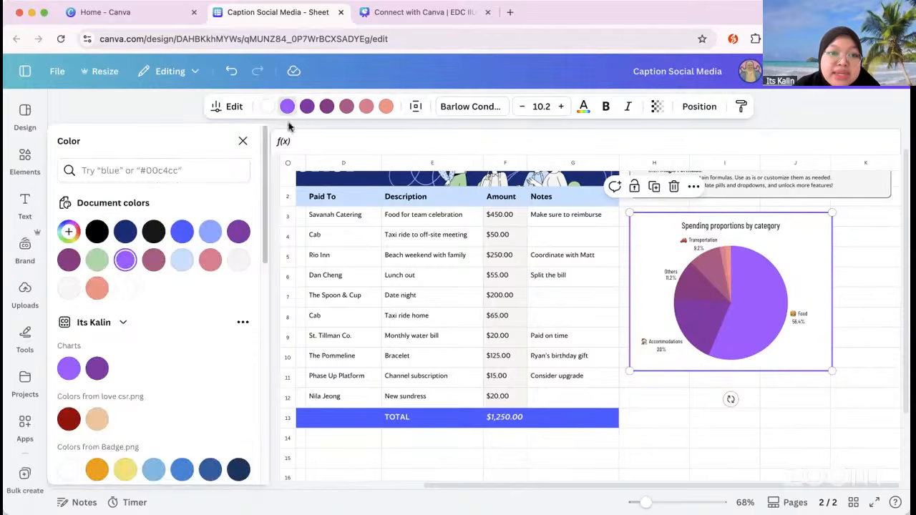
{"action": "left_click", "coordinate": [227, 106]}
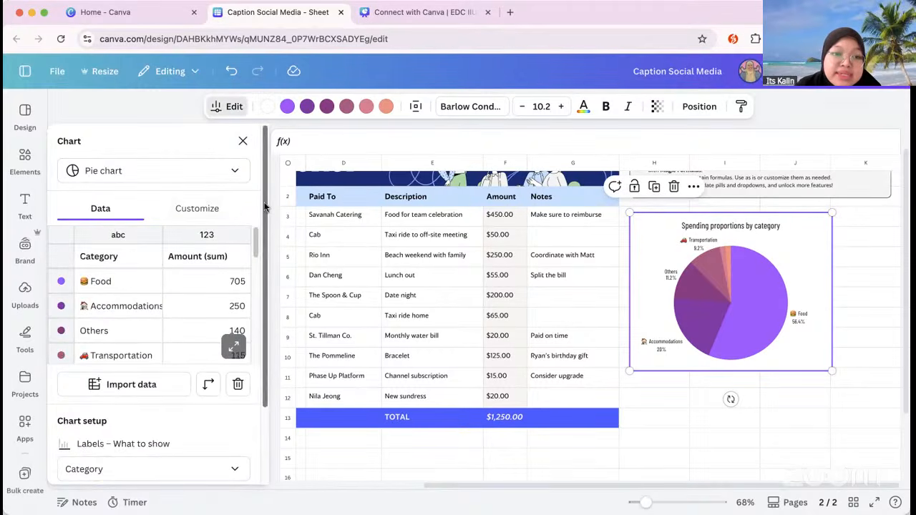
{"action": "left_click", "coordinate": [172, 176]}
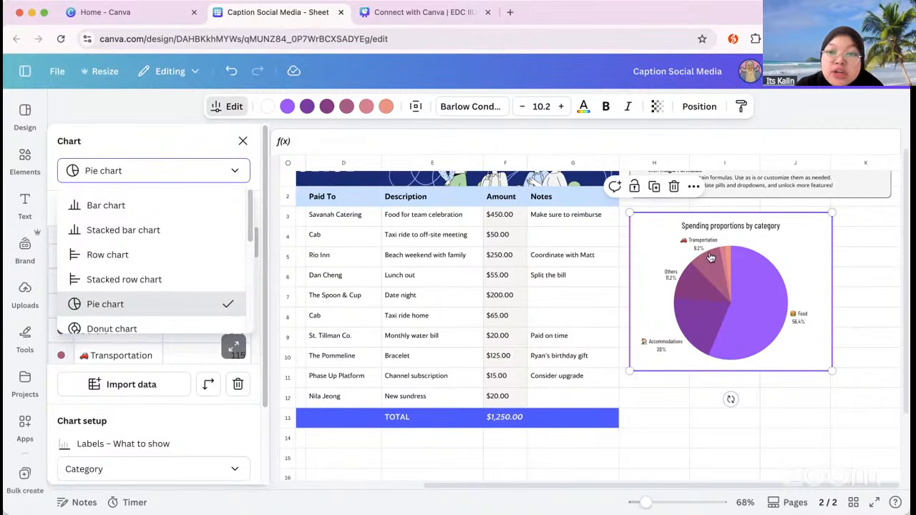
{"action": "scroll", "coordinate": [139, 237], "scroll_direction": "down", "scroll_amount": 3}
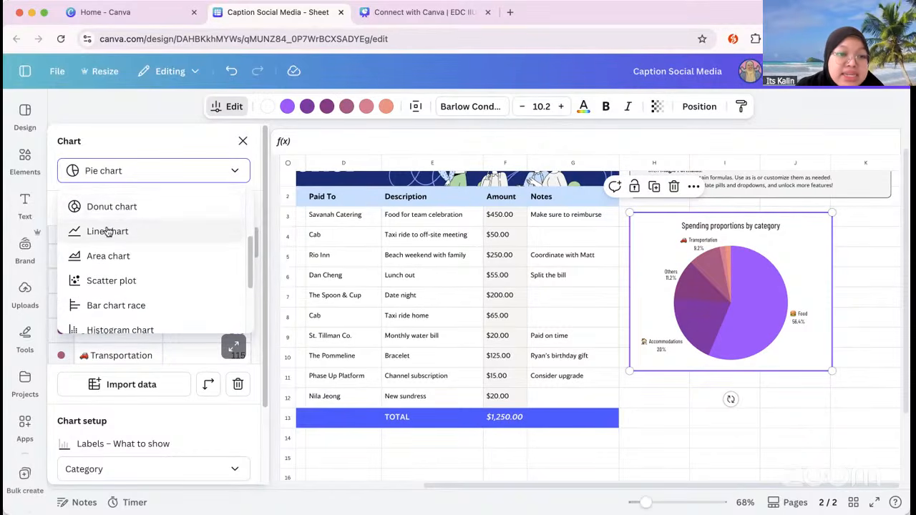
{"action": "left_click", "coordinate": [107, 231]}
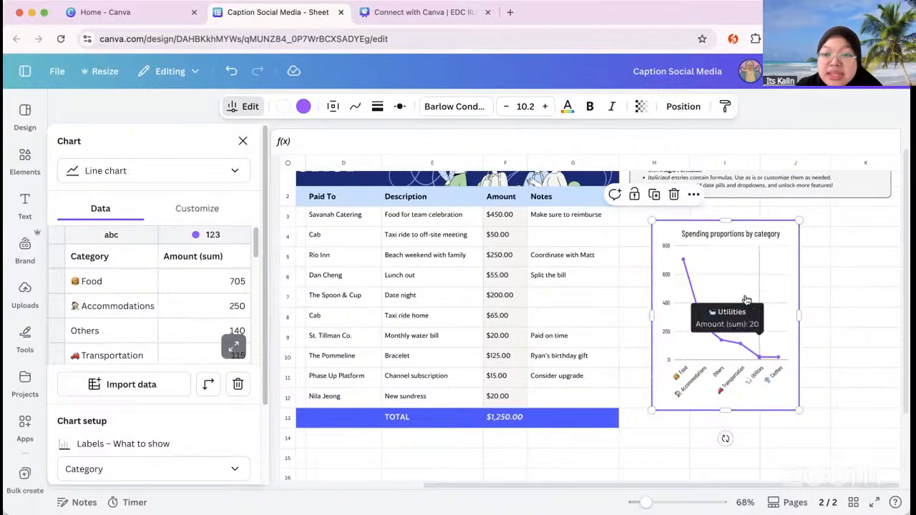
- Widen the spending line chart beside the expense table so that it extends into column K
{"action": "left_click_drag", "start_coordinate": [801, 308], "coordinate": [878, 308]}
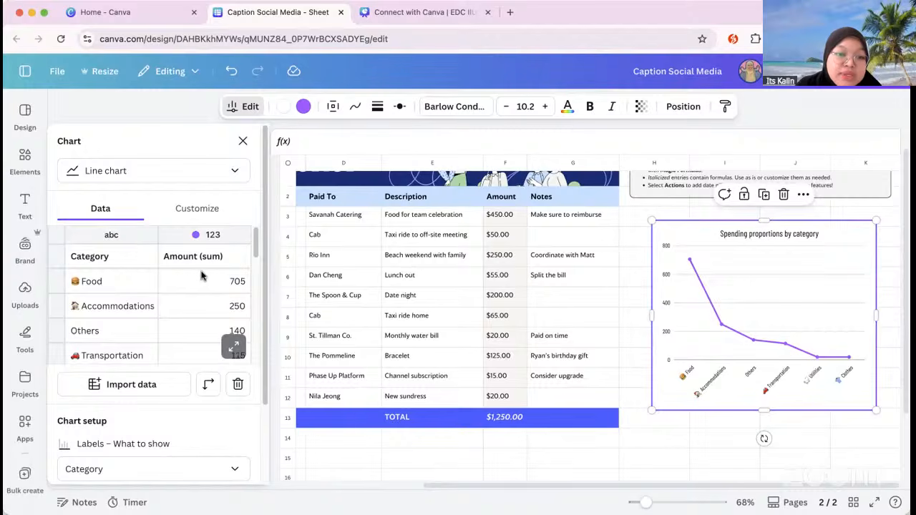
- Examine the line chart's source data and its customization options for text, axes and settings
{"action": "scroll", "coordinate": [200, 273], "scroll_direction": "down", "scroll_amount": 2}
{"action": "scroll", "coordinate": [200, 275], "scroll_direction": "up", "scroll_amount": 2}
{"action": "left_click", "coordinate": [209, 211]}
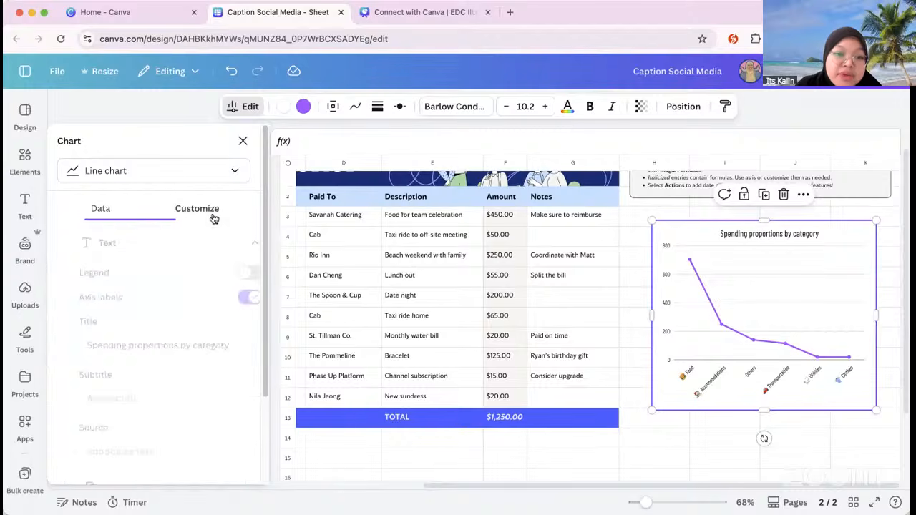
{"action": "scroll", "coordinate": [164, 311], "scroll_direction": "down", "scroll_amount": 4}
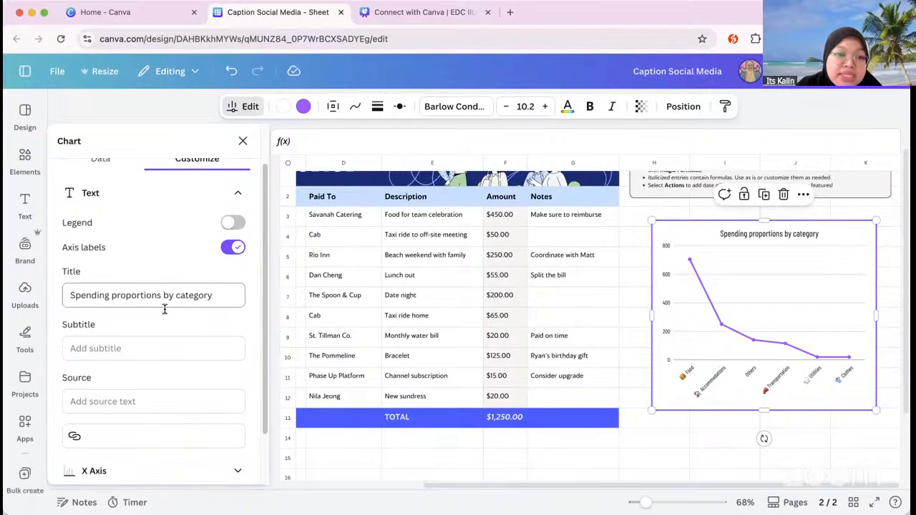
{"action": "scroll", "coordinate": [164, 312], "scroll_direction": "up", "scroll_amount": 3}
{"action": "scroll", "coordinate": [163, 312], "scroll_direction": "down", "scroll_amount": 3}
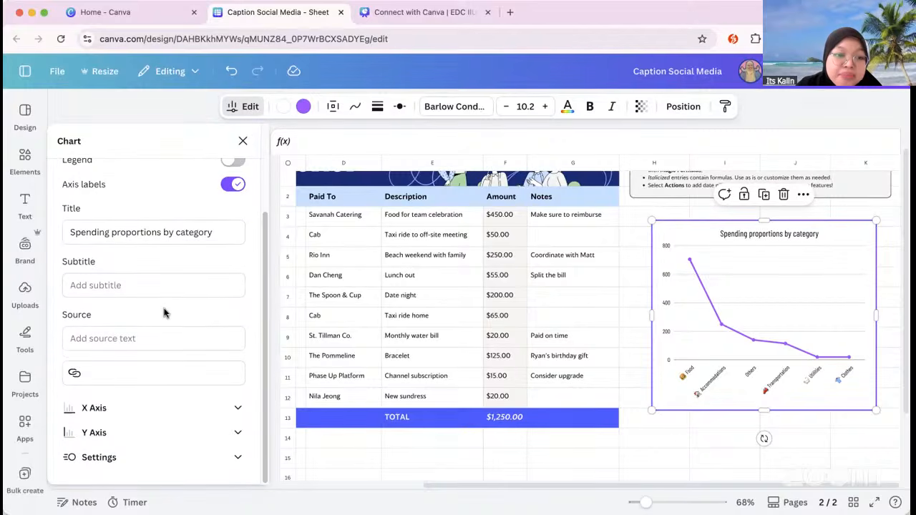
{"action": "scroll", "coordinate": [164, 312], "scroll_direction": "up", "scroll_amount": 3}
{"action": "left_click", "coordinate": [108, 214]}
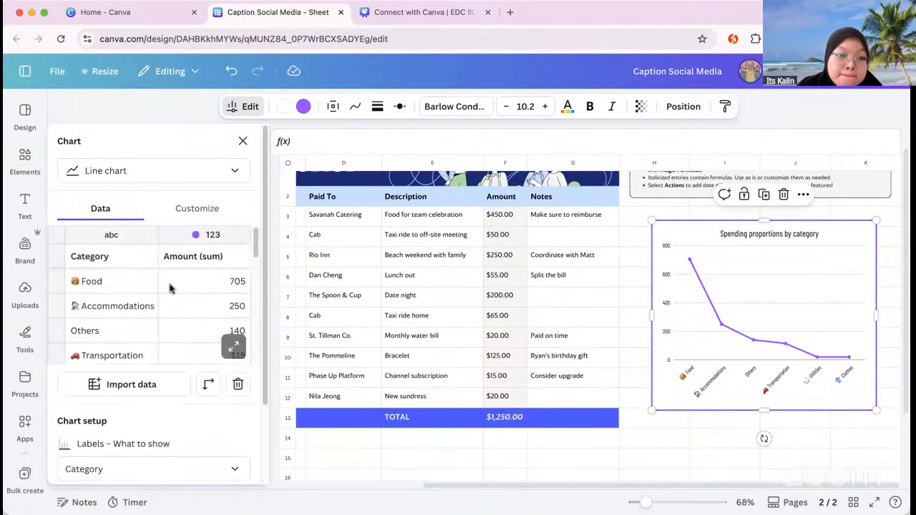
{"action": "scroll", "coordinate": [170, 288], "scroll_direction": "down", "scroll_amount": 5}
{"action": "left_click", "coordinate": [242, 141]}
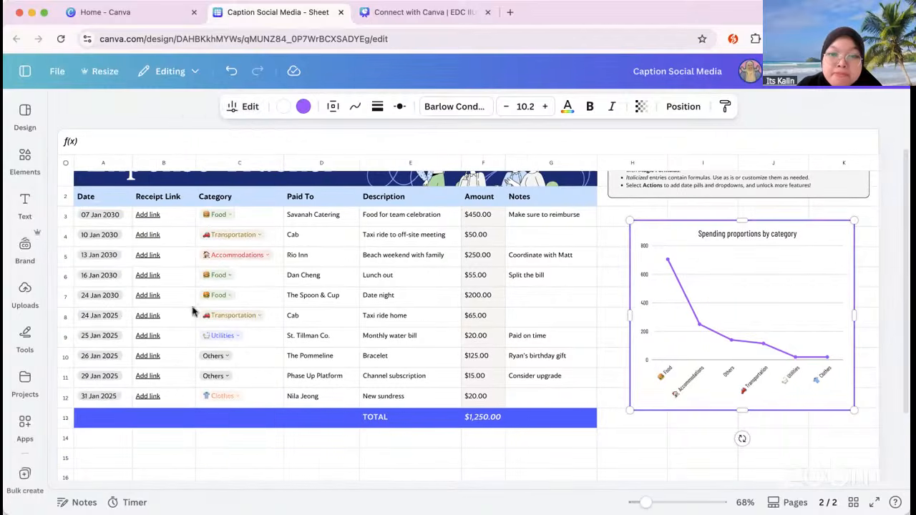
- Look through the sheet actions on offer, such as Generate table, Fill empty cells, Magic Insights and Magic Write
{"action": "left_click", "coordinate": [212, 462]}
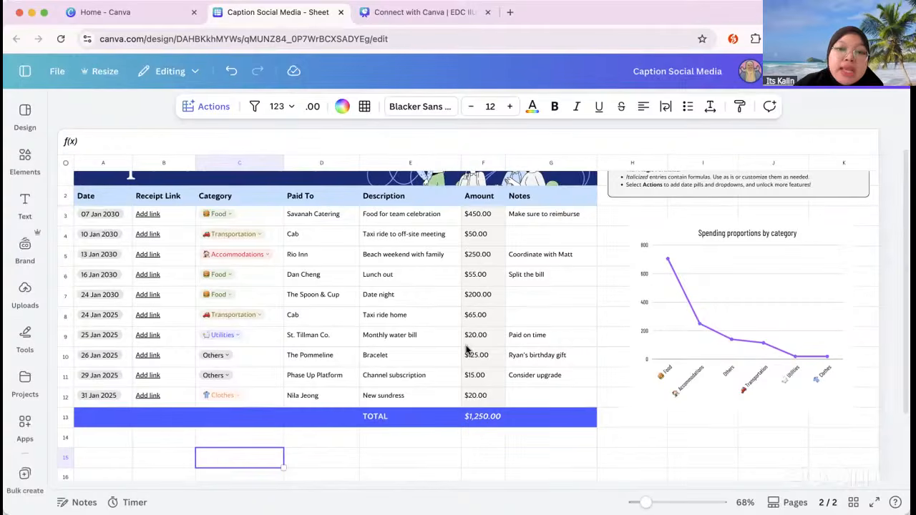
{"action": "left_click", "coordinate": [698, 235]}
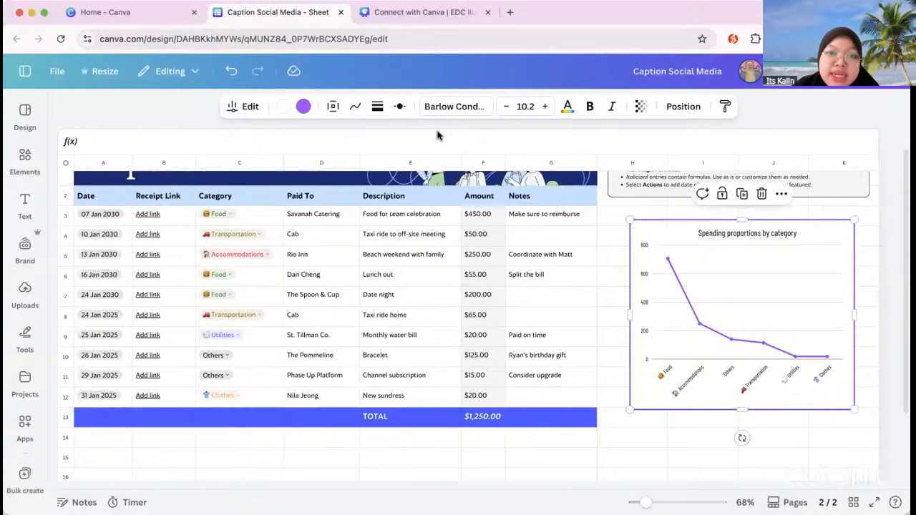
{"action": "left_click", "coordinate": [282, 465]}
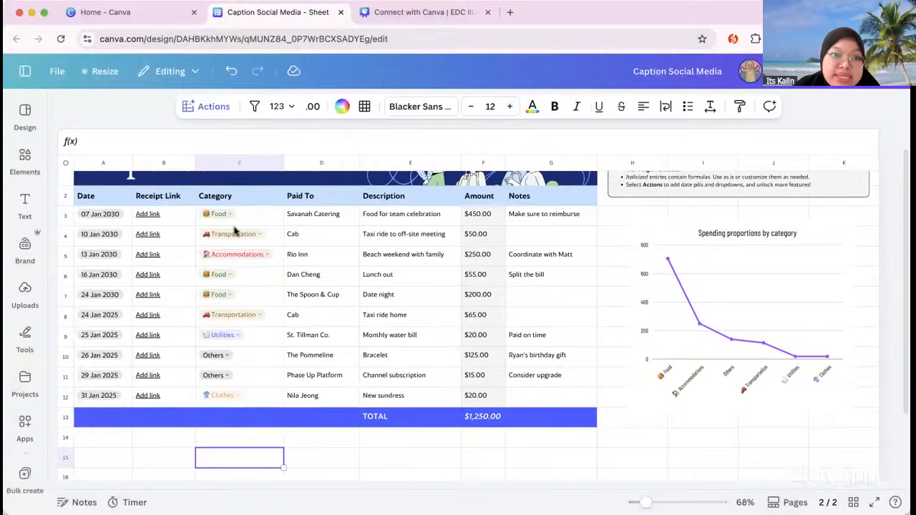
{"action": "left_click", "coordinate": [211, 109]}
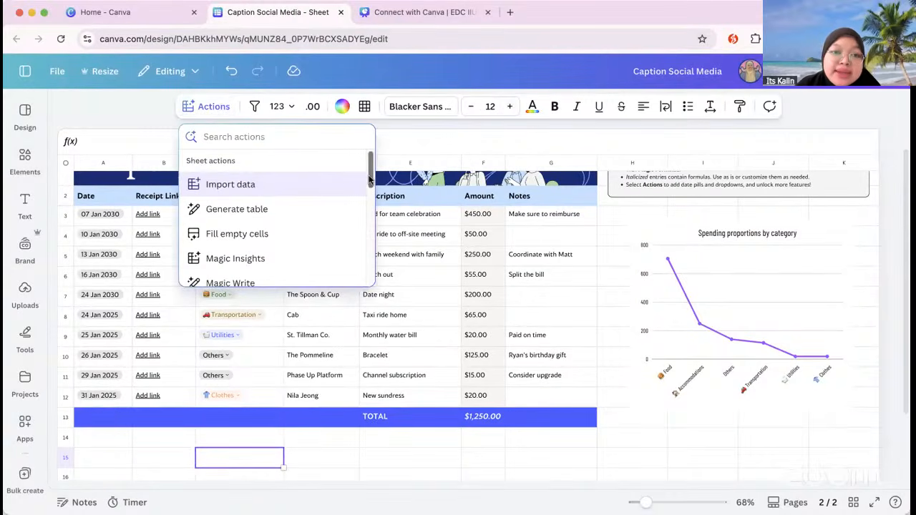
{"action": "left_click_drag", "start_coordinate": [369, 179], "coordinate": [370, 187]}
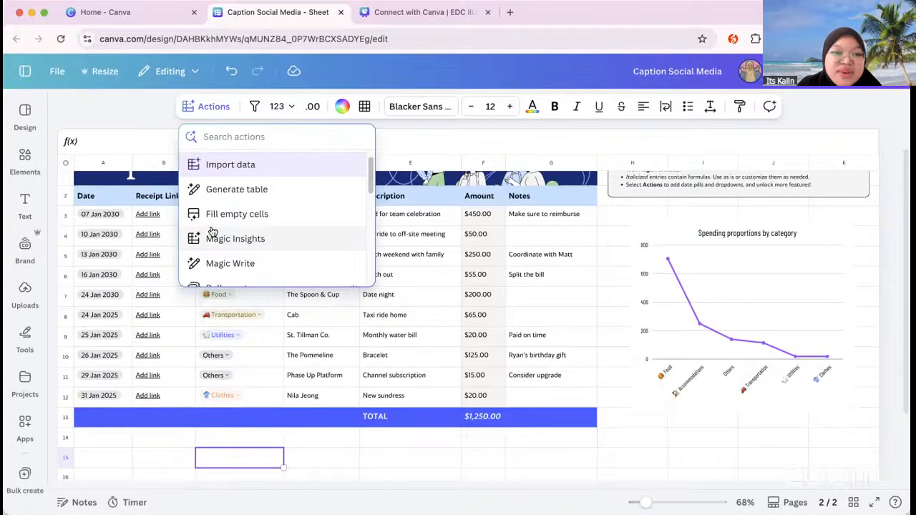
{"action": "scroll", "coordinate": [213, 231], "scroll_direction": "down", "scroll_amount": 1}
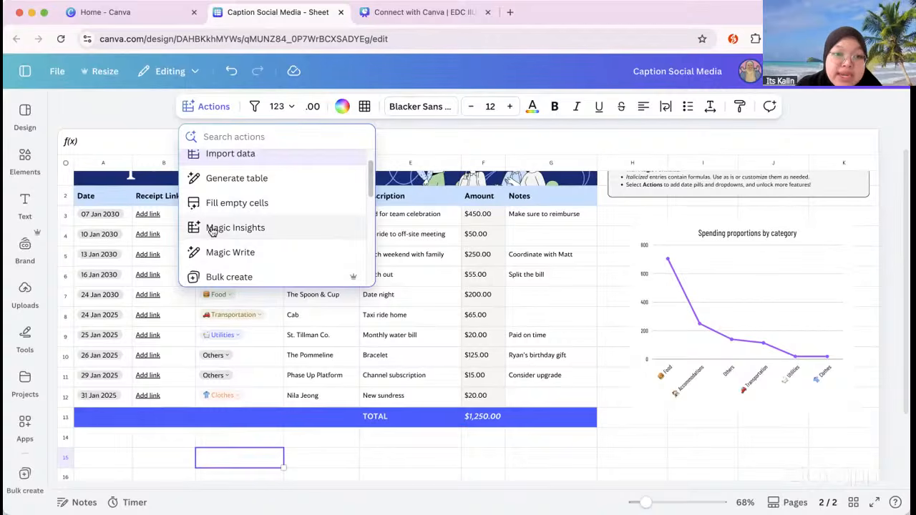
{"action": "left_click", "coordinate": [155, 146]}
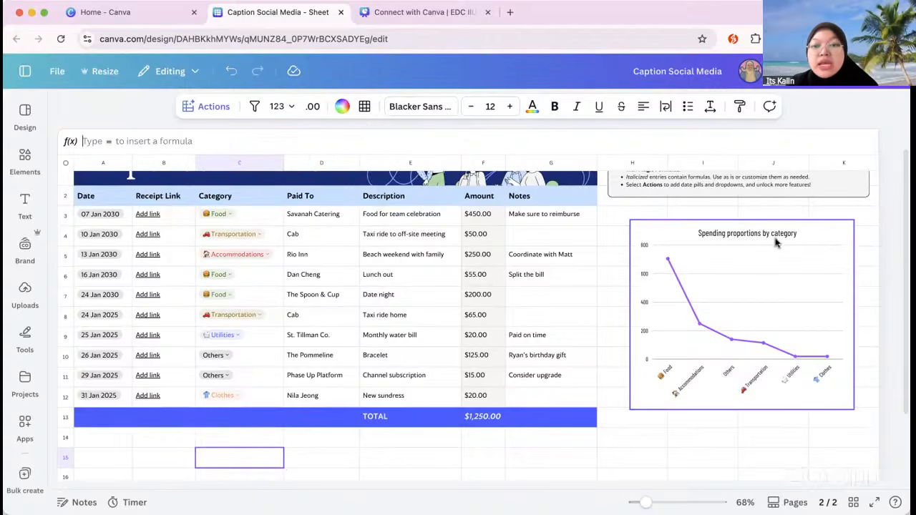
{"action": "left_click", "coordinate": [215, 106]}
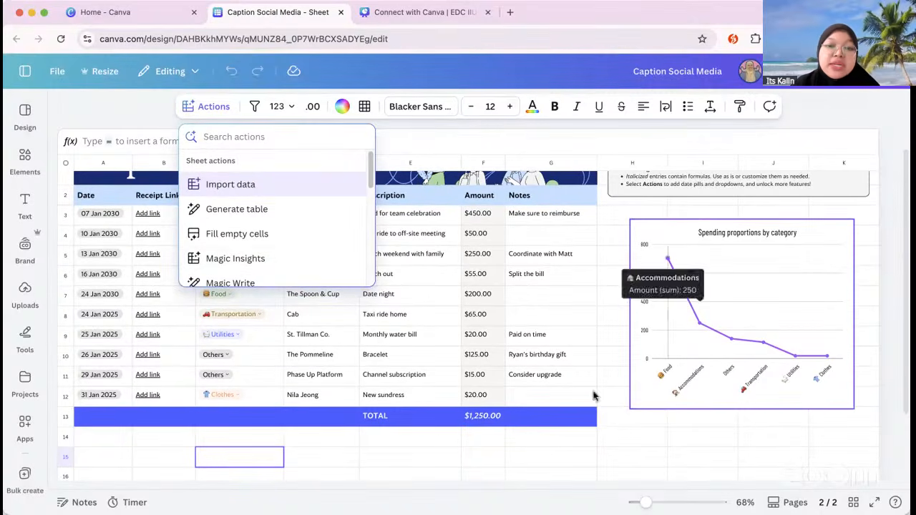
{"action": "left_click", "coordinate": [512, 462]}
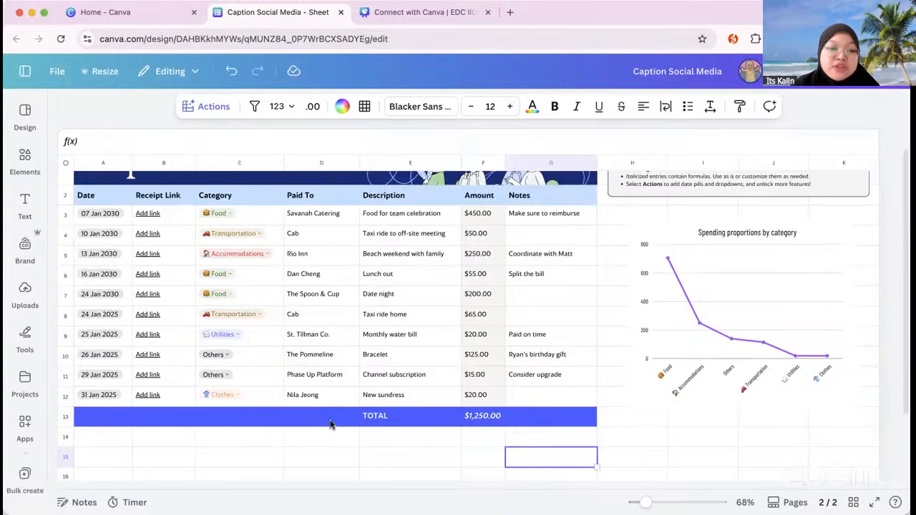
{"action": "left_click", "coordinate": [25, 161]}
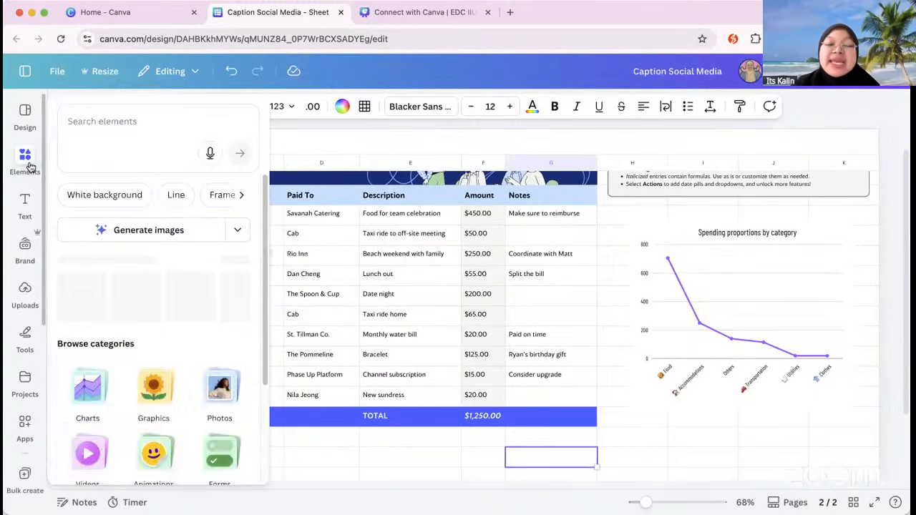
{"action": "left_click", "coordinate": [329, 142]}
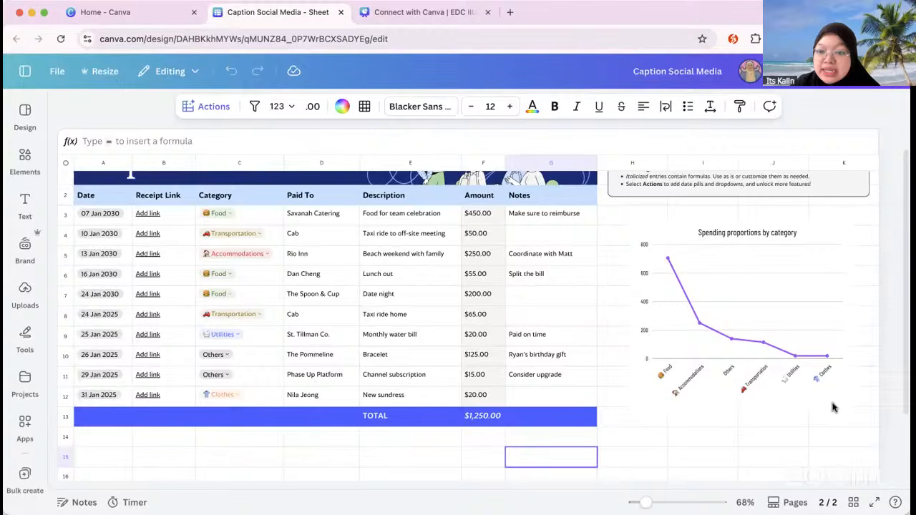
{"action": "left_click_drag", "start_coordinate": [644, 503], "coordinate": [639, 503]}
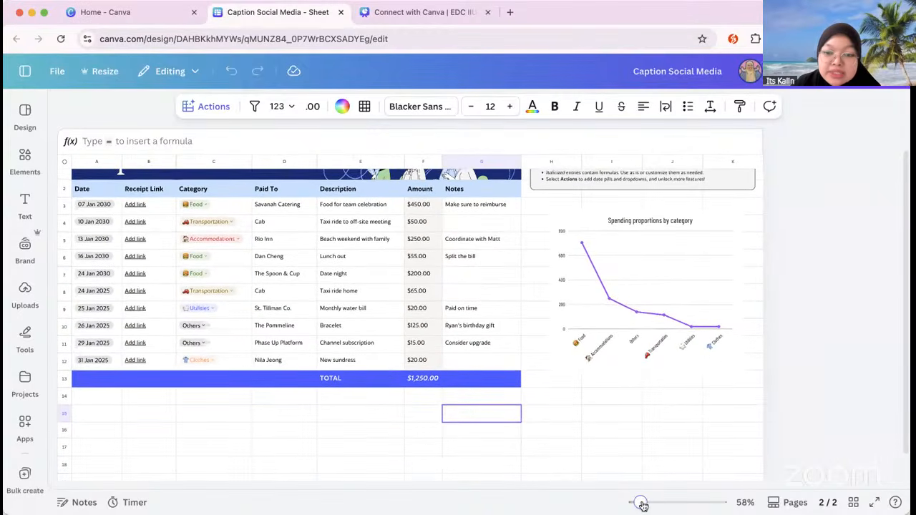
{"action": "left_click_drag", "start_coordinate": [640, 502], "coordinate": [644, 502]}
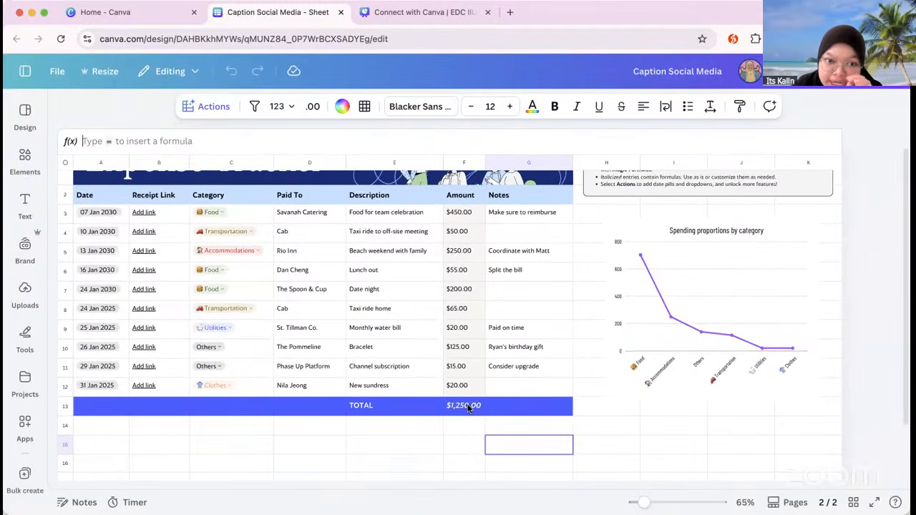
- Insert a donut chart built from the Paid To, Description and Amount data in cells D2:F12, headers included and TOTAL row excluded
{"action": "left_click", "coordinate": [308, 199]}
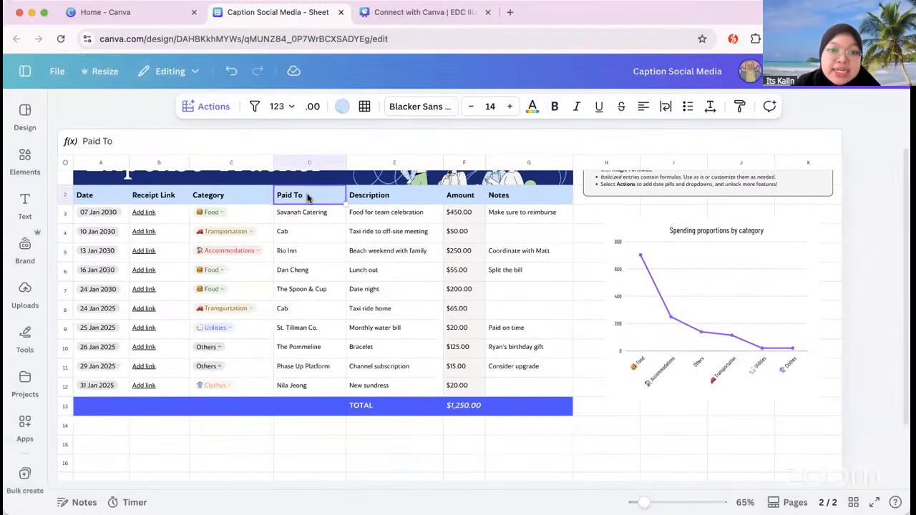
{"action": "left_click", "coordinate": [465, 387], "text": "shift"}
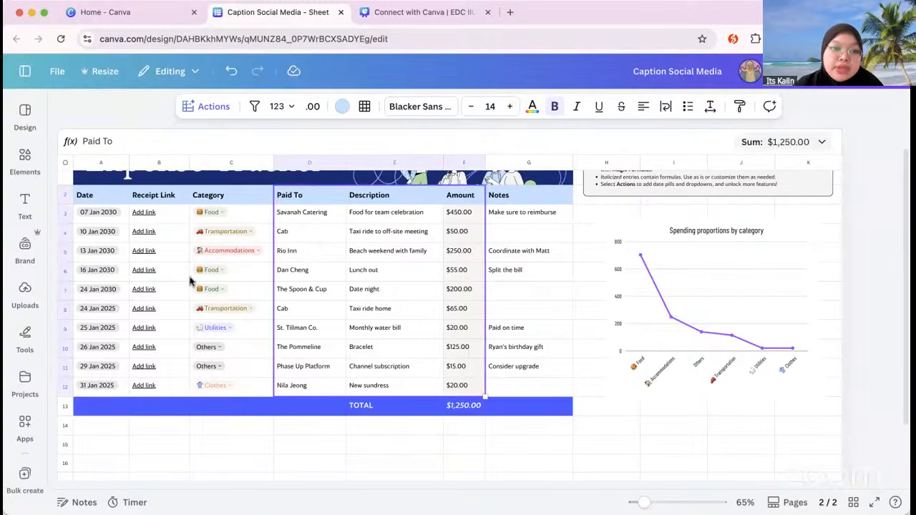
{"action": "left_click", "coordinate": [25, 157]}
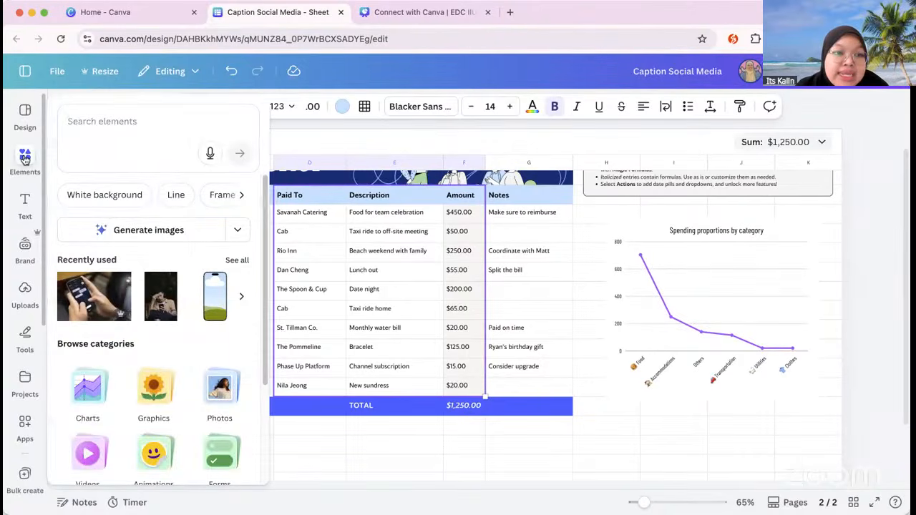
{"action": "scroll", "coordinate": [108, 301], "scroll_direction": "down", "scroll_amount": 3}
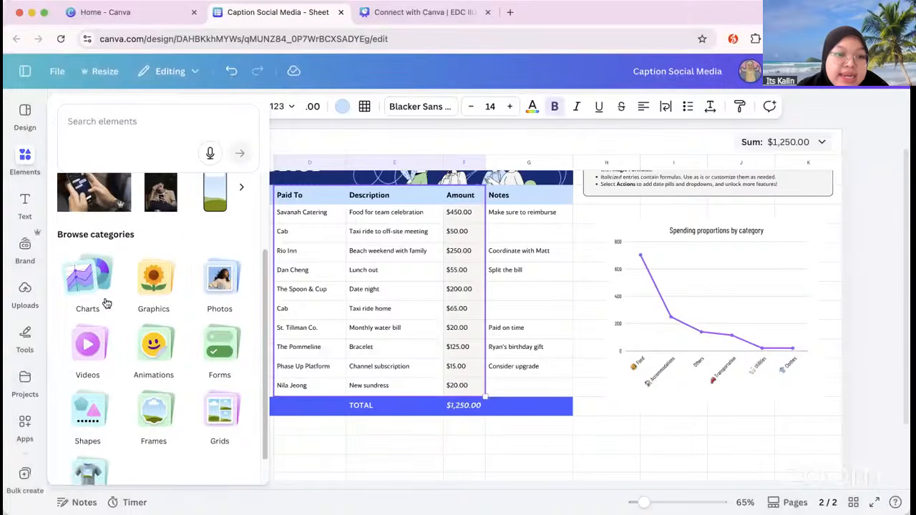
{"action": "left_click", "coordinate": [89, 285]}
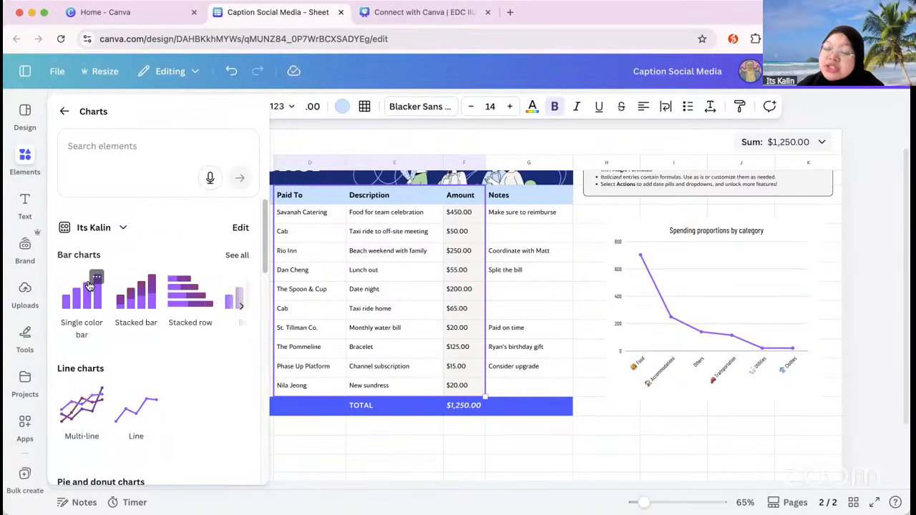
{"action": "scroll", "coordinate": [163, 248], "scroll_direction": "down", "scroll_amount": 3}
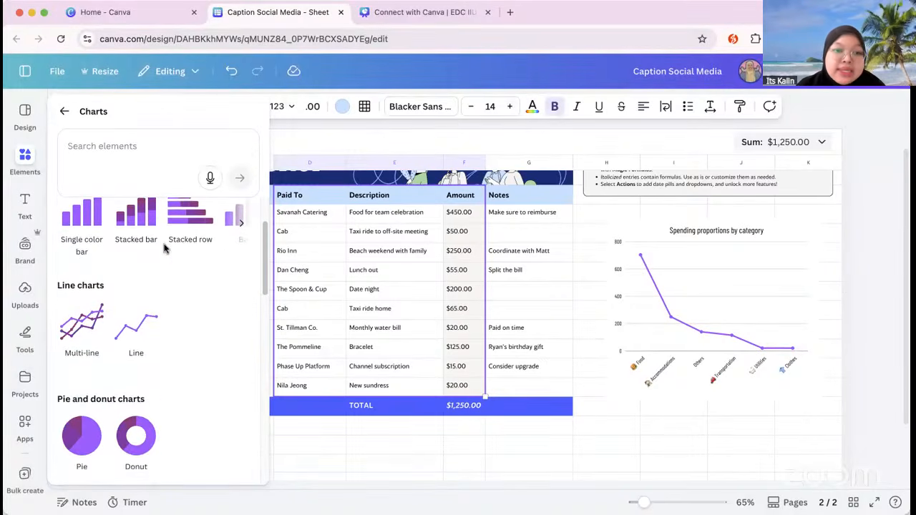
{"action": "scroll", "coordinate": [163, 248], "scroll_direction": "up", "scroll_amount": 2}
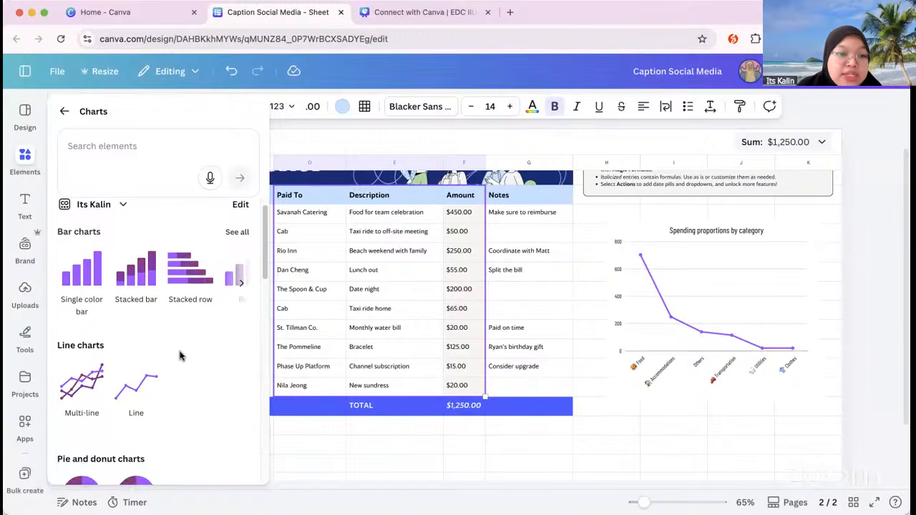
{"action": "scroll", "coordinate": [179, 356], "scroll_direction": "down", "scroll_amount": 8}
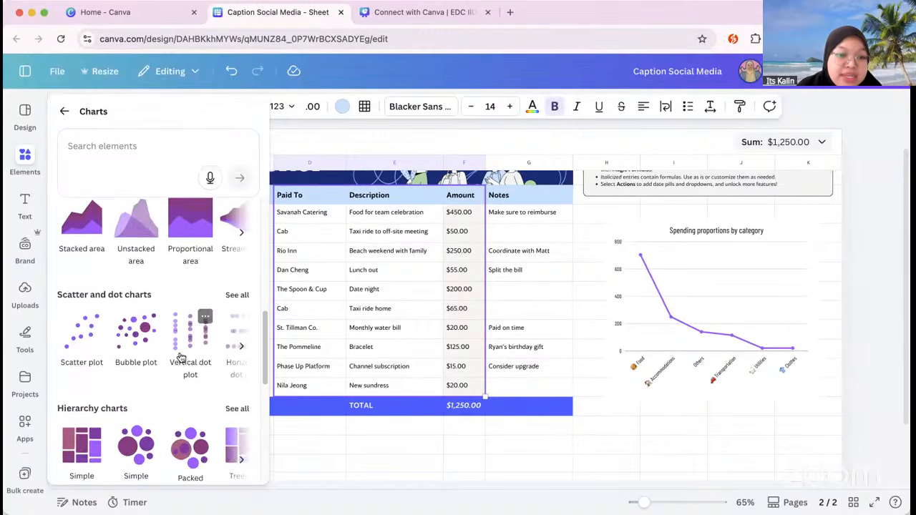
{"action": "scroll", "coordinate": [179, 356], "scroll_direction": "down", "scroll_amount": 8}
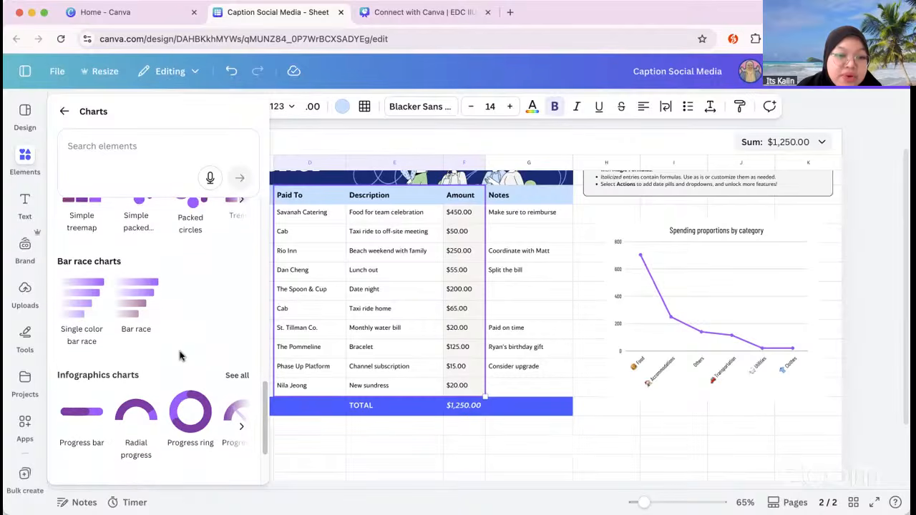
{"action": "scroll", "coordinate": [86, 378], "scroll_direction": "down", "scroll_amount": 3}
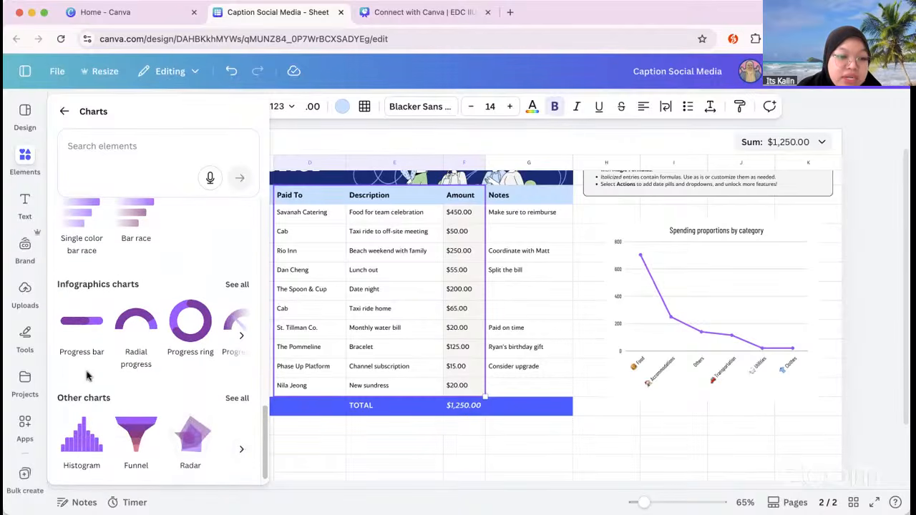
{"action": "scroll", "coordinate": [87, 377], "scroll_direction": "up", "scroll_amount": 10}
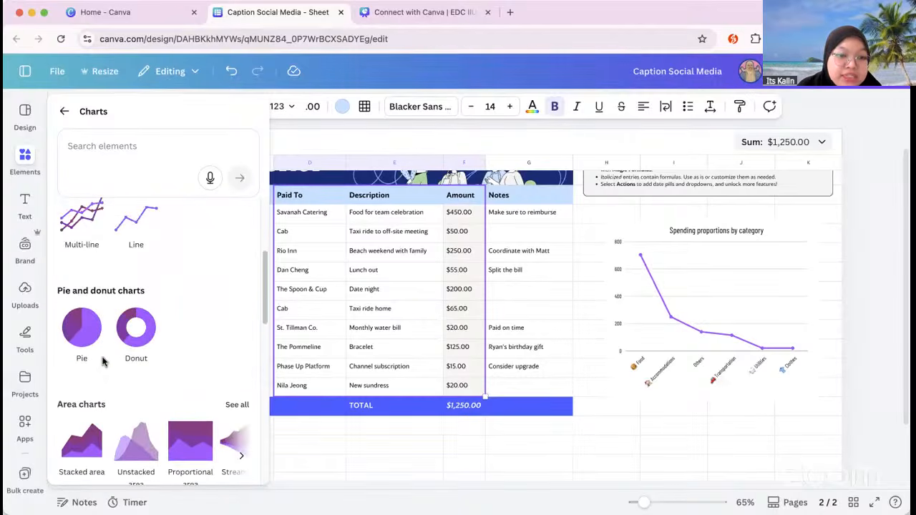
{"action": "left_click", "coordinate": [135, 343]}
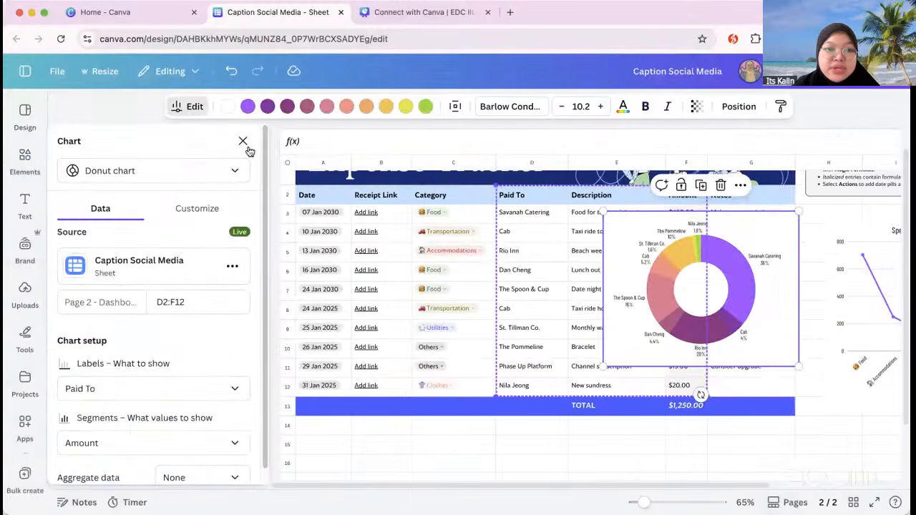
- Move the donut chart off the table to the cells beside the Notes column and delete the line chart there
{"action": "left_click", "coordinate": [243, 144]}
{"action": "scroll", "coordinate": [483, 229], "scroll_direction": "down", "scroll_amount": 2}
{"action": "left_click_drag", "start_coordinate": [483, 229], "coordinate": [685, 268]}
{"action": "left_click", "coordinate": [729, 257]}
{"action": "key", "text": "Delete"}
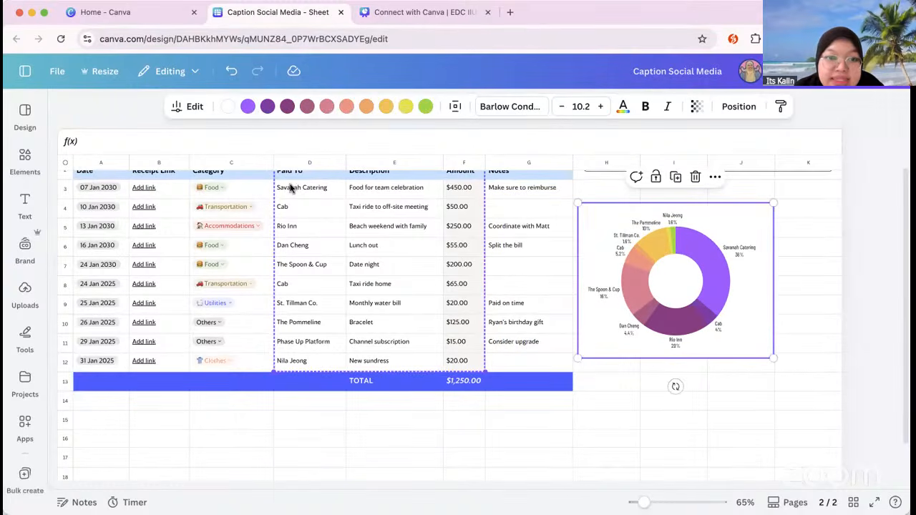
- Enlarge the donut chart to fill the space beside the table and align it below the Canva Tips box
{"action": "scroll", "coordinate": [293, 188], "scroll_direction": "up", "scroll_amount": 1}
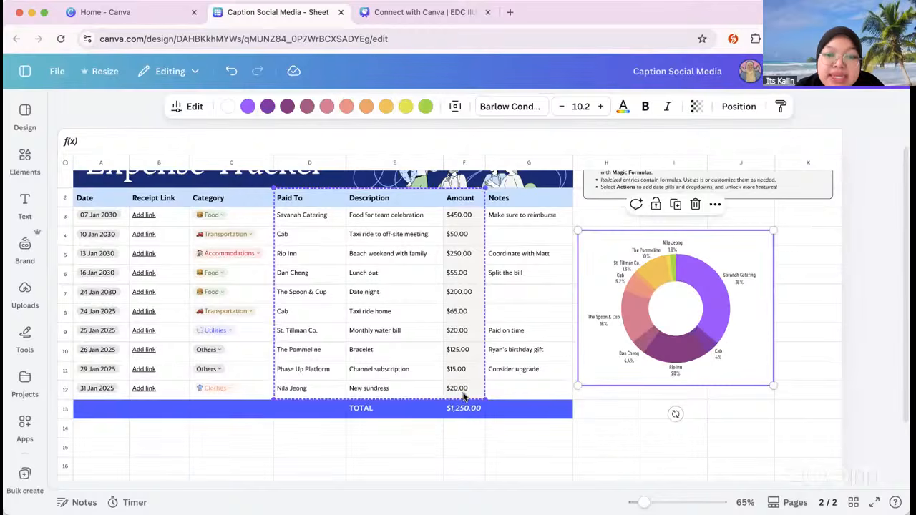
{"action": "left_click_drag", "start_coordinate": [608, 267], "coordinate": [620, 250]}
{"action": "left_click_drag", "start_coordinate": [785, 370], "coordinate": [834, 410]}
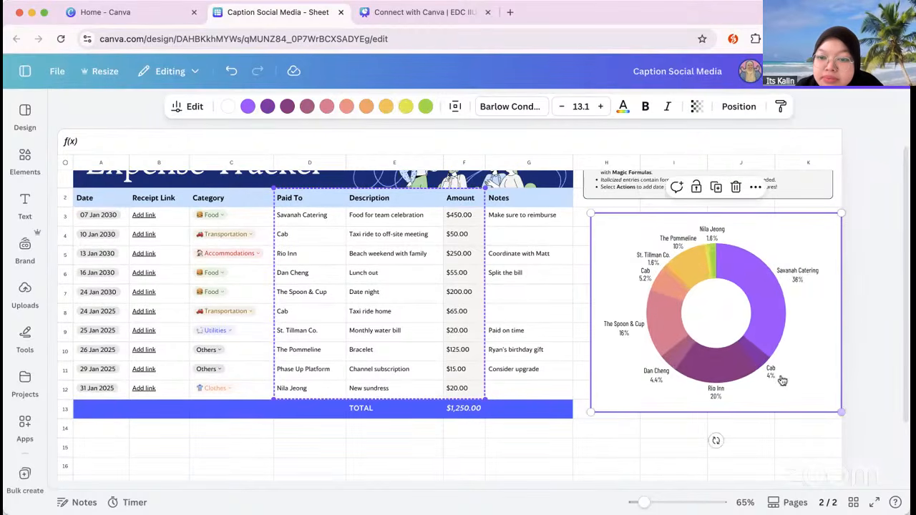
{"action": "left_click", "coordinate": [748, 315]}
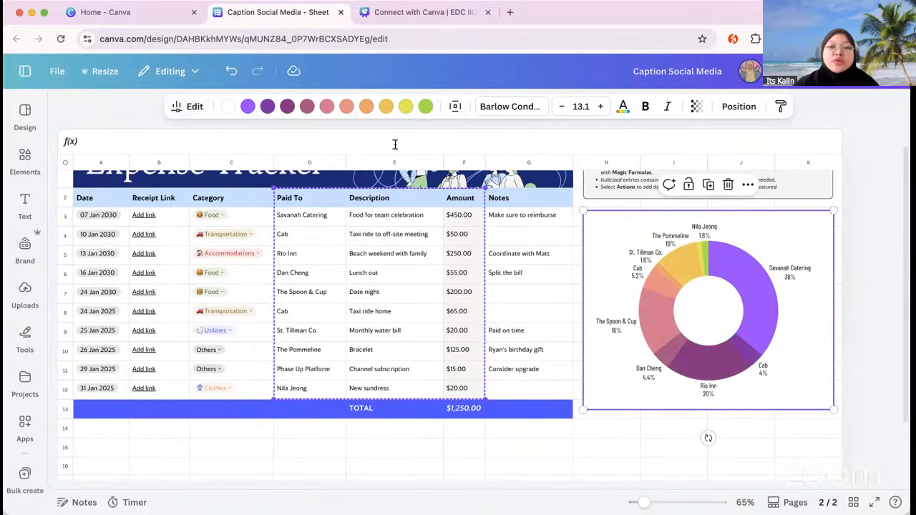
- Look through the sheet actions on offer beyond Magic Write, including Bulk create, Resize designs, Translate and Apply brand voice
{"action": "left_click", "coordinate": [458, 436]}
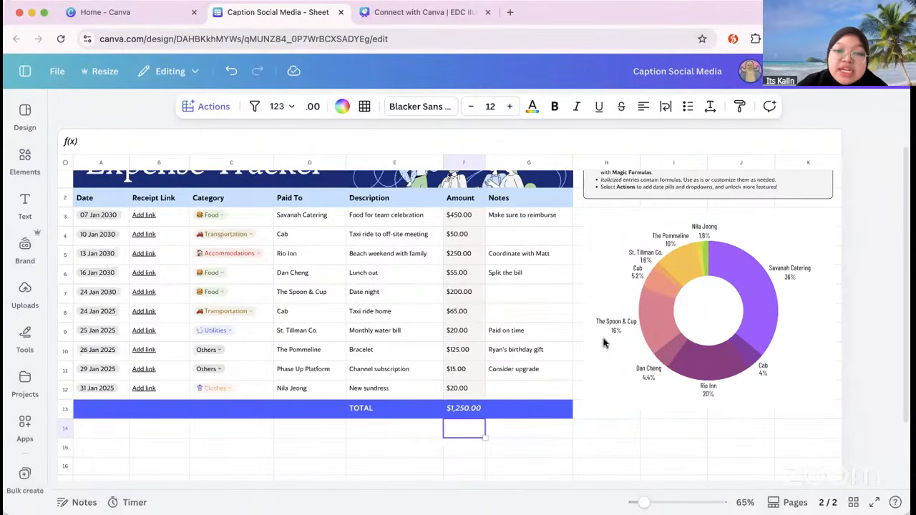
{"action": "left_click", "coordinate": [206, 106]}
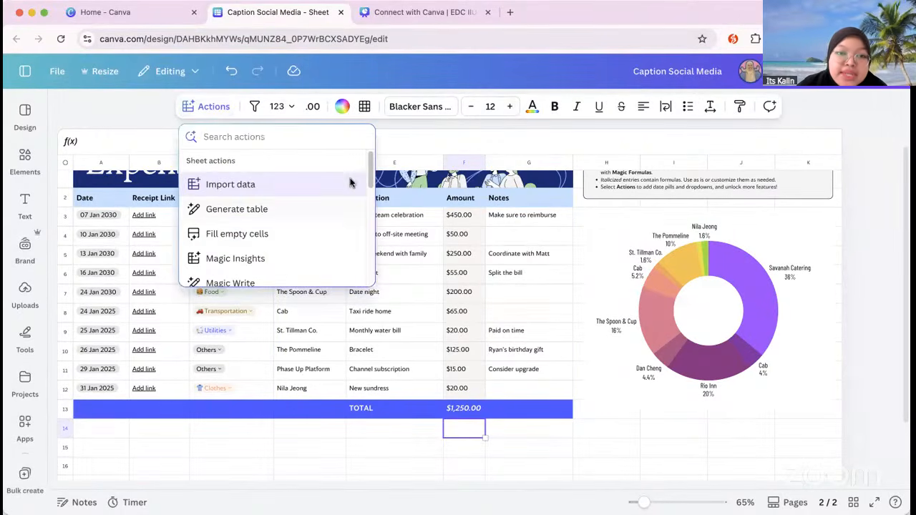
{"action": "left_click_drag", "start_coordinate": [369, 179], "coordinate": [370, 204]}
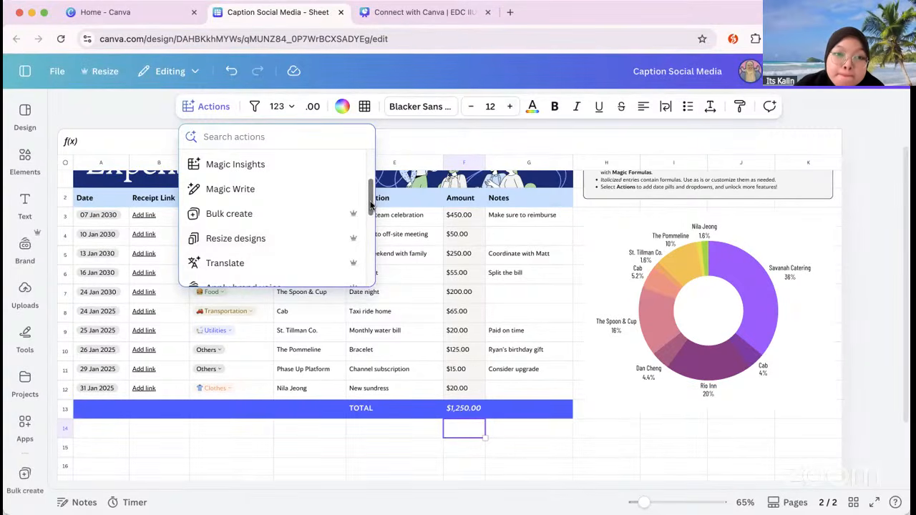
{"action": "left_click_drag", "start_coordinate": [371, 205], "coordinate": [372, 211]}
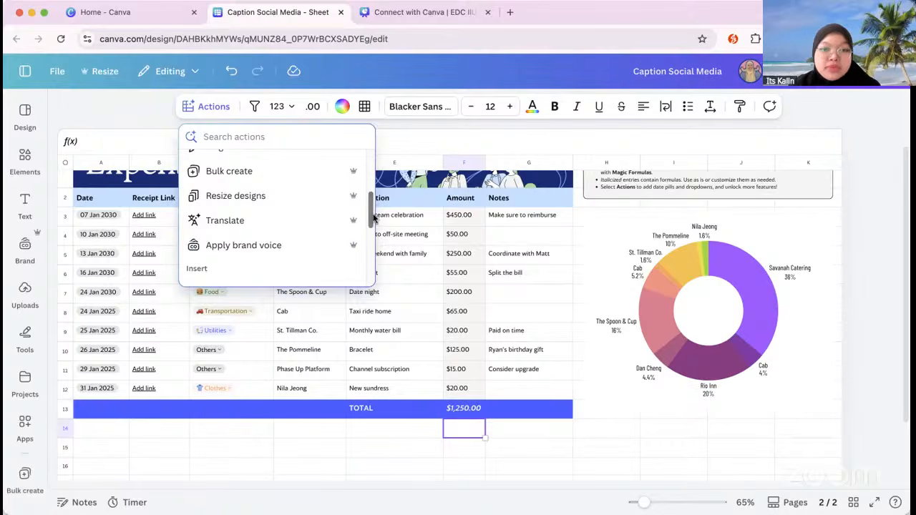
{"action": "scroll", "coordinate": [369, 215], "scroll_direction": "up", "scroll_amount": 5}
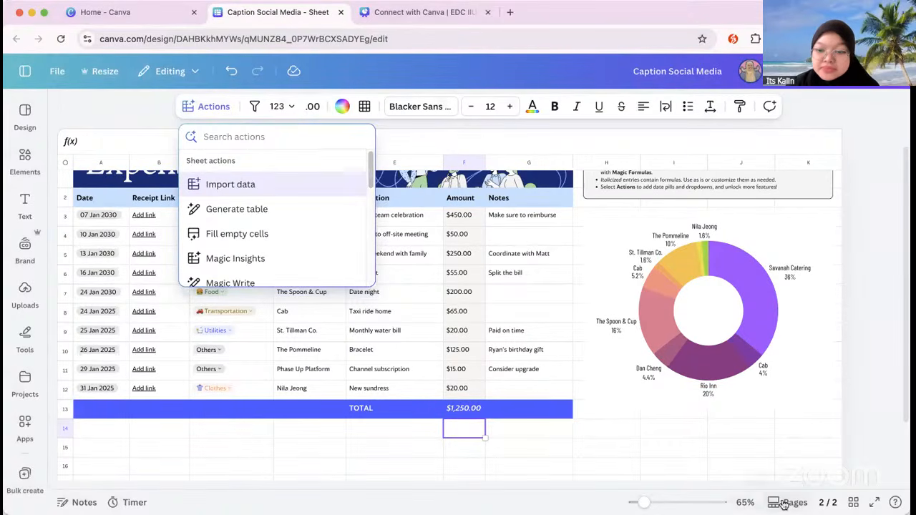
- Switch to page 1 with the campaign tracker and hide the page thumbnails
{"action": "left_click", "coordinate": [829, 505]}
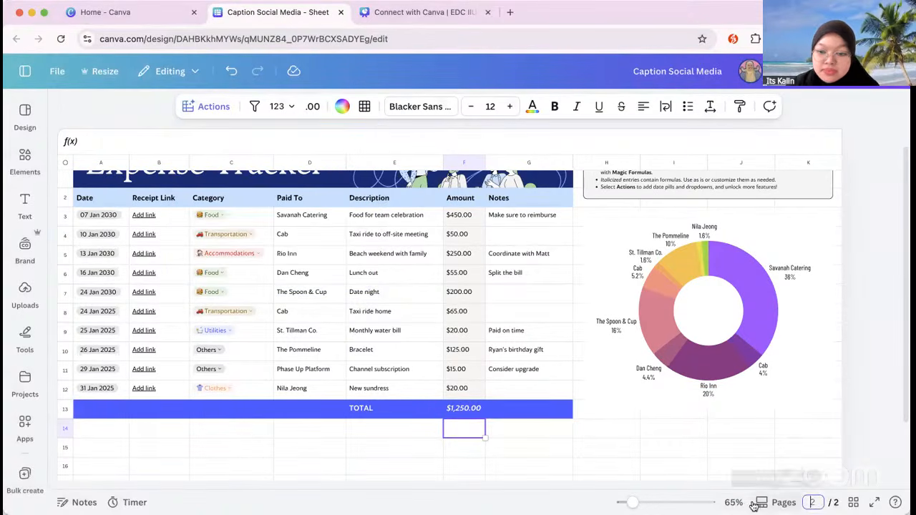
{"action": "left_click", "coordinate": [791, 506]}
{"action": "left_click", "coordinate": [791, 506]}
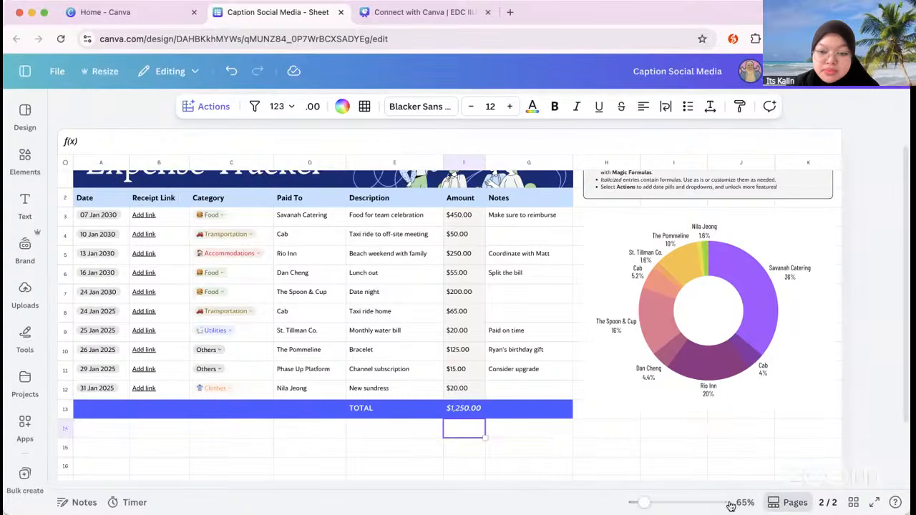
{"action": "left_click", "coordinate": [403, 478]}
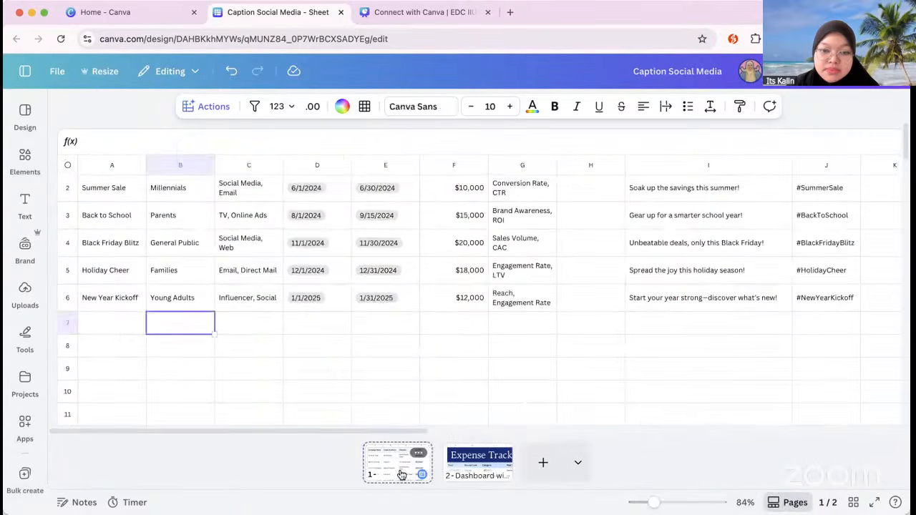
{"action": "left_click", "coordinate": [777, 505]}
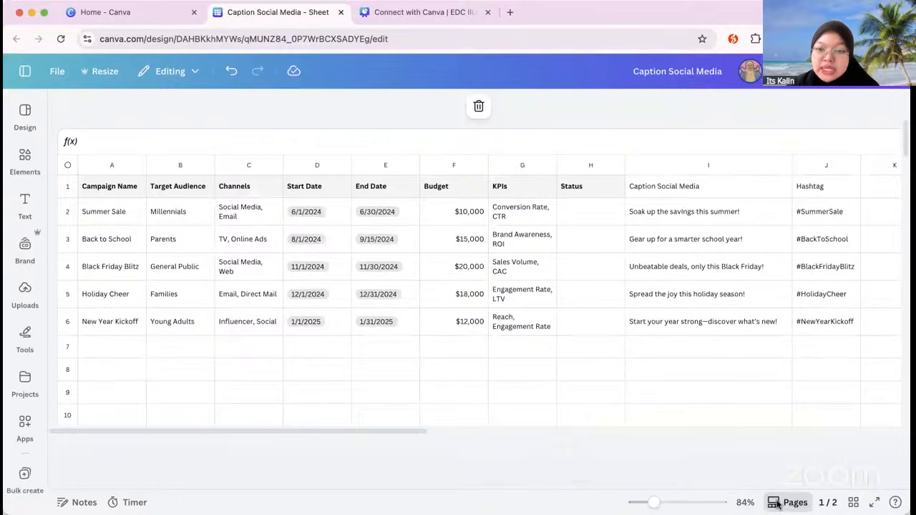
- Move the empty column K between the Caption Social Media and Hashtag columns
{"action": "scroll", "coordinate": [569, 319], "scroll_direction": "right", "scroll_amount": 5}
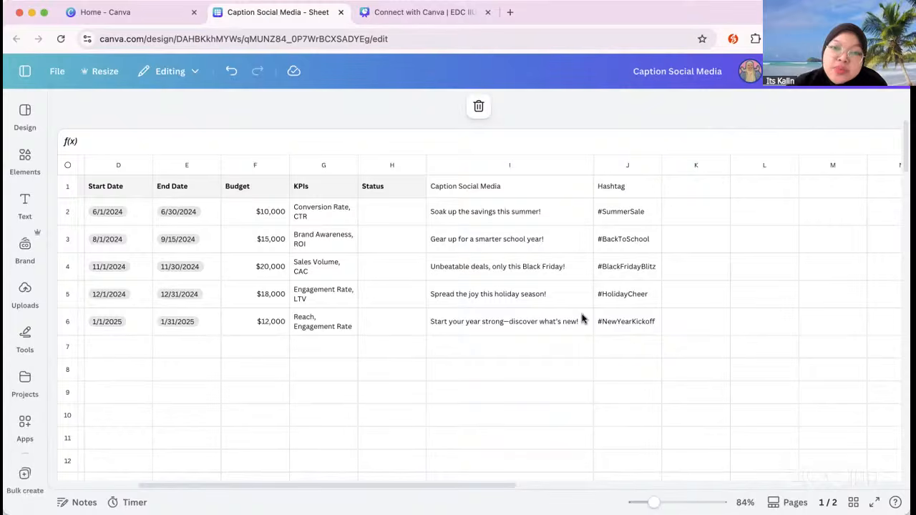
{"action": "left_click", "coordinate": [491, 218]}
{"action": "left_click", "coordinate": [615, 169]}
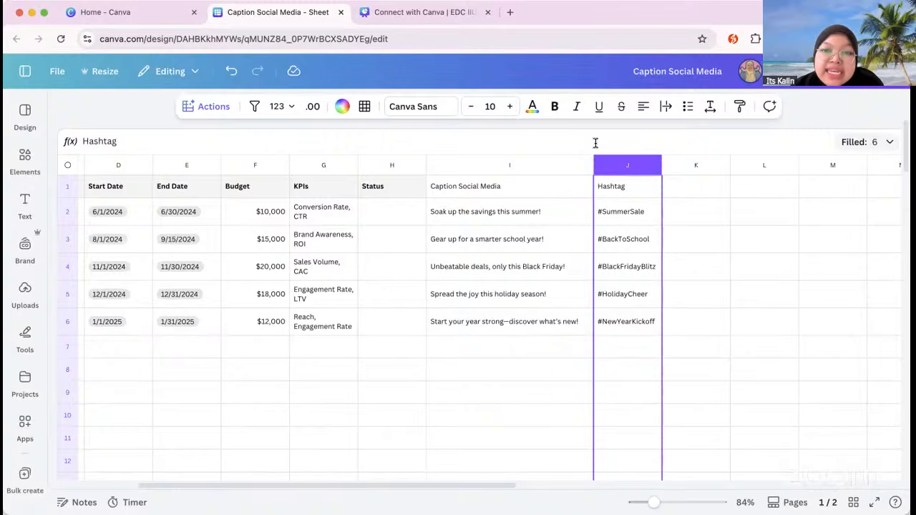
{"action": "left_click", "coordinate": [713, 165]}
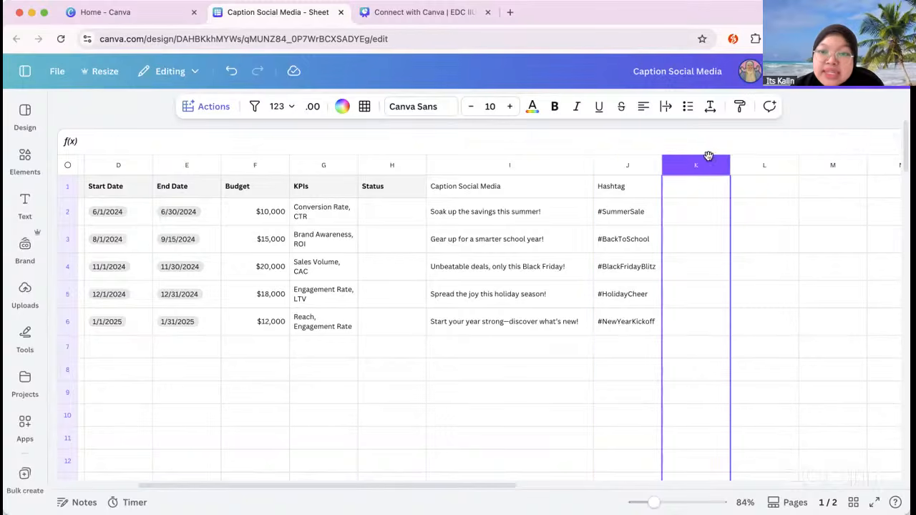
{"action": "left_click_drag", "start_coordinate": [620, 165], "coordinate": [662, 166]}
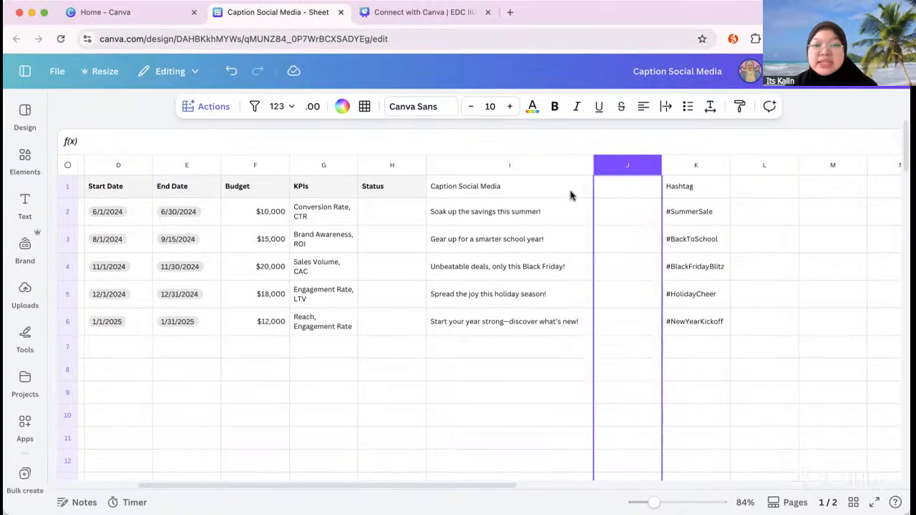
- Widen the Caption Social Media column slightly and the empty column J beside it to make room for longer text
{"action": "scroll", "coordinate": [570, 250], "scroll_direction": "right", "scroll_amount": 2}
{"action": "scroll", "coordinate": [570, 250], "scroll_direction": "right", "scroll_amount": 1}
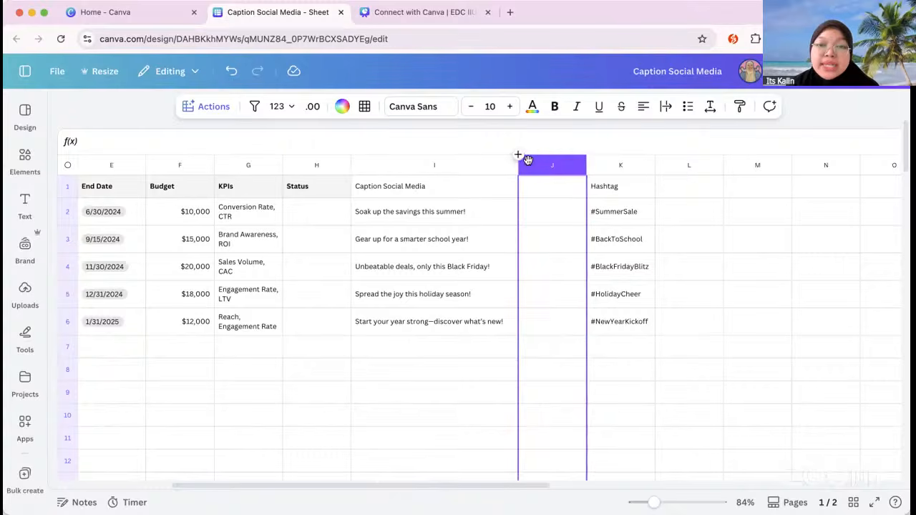
{"action": "left_click_drag", "start_coordinate": [518, 166], "coordinate": [534, 166]}
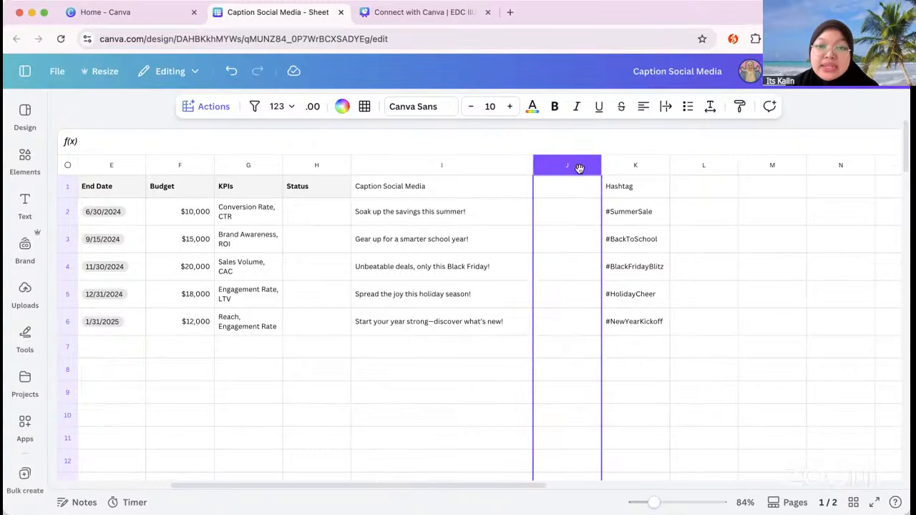
{"action": "left_click_drag", "start_coordinate": [602, 174], "coordinate": [660, 179]}
{"action": "left_click", "coordinate": [491, 340]}
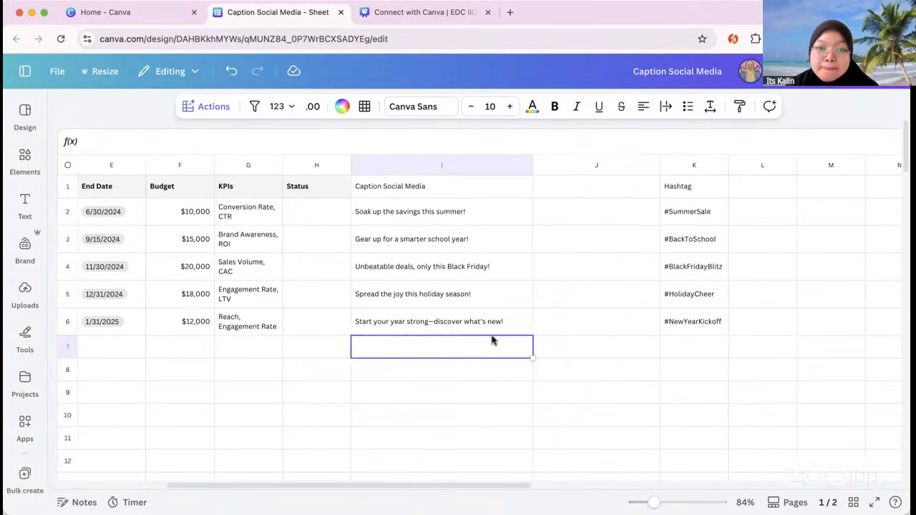
- Start the Translate action for the Caption Social Media cells I1:I6, header included
{"action": "left_click", "coordinate": [468, 188]}
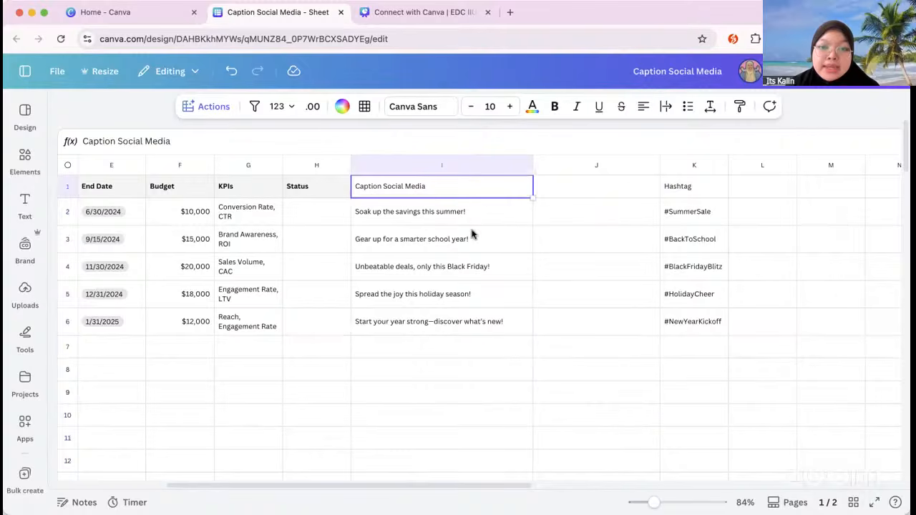
{"action": "left_click", "coordinate": [506, 324], "text": "shift"}
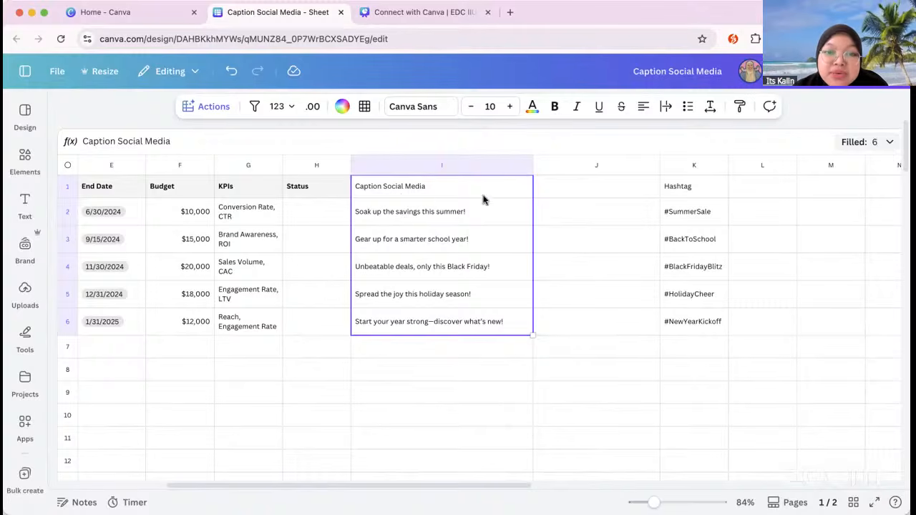
{"action": "left_click", "coordinate": [211, 106]}
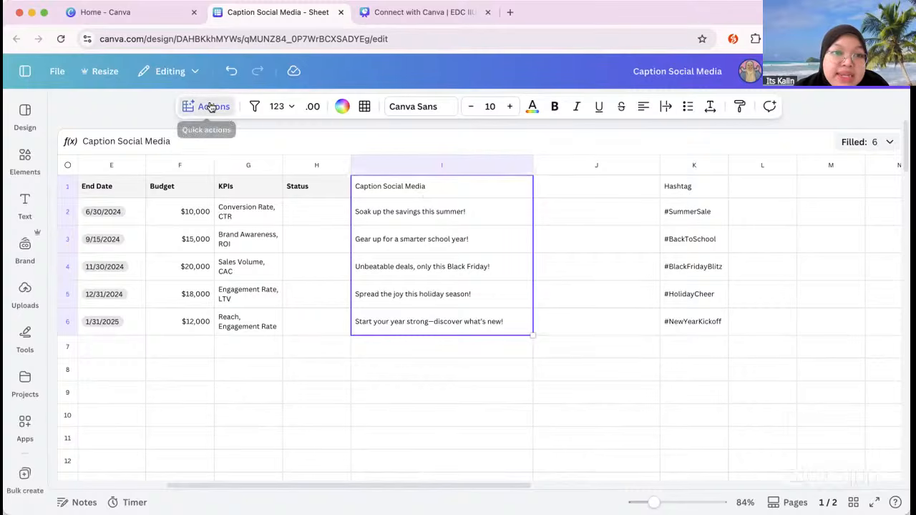
{"action": "left_click_drag", "start_coordinate": [372, 167], "coordinate": [370, 211]}
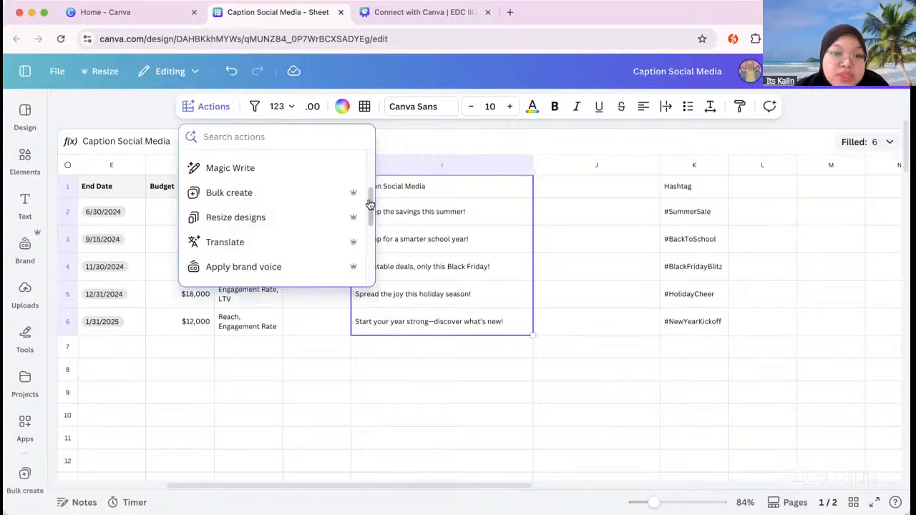
{"action": "left_click", "coordinate": [248, 241]}
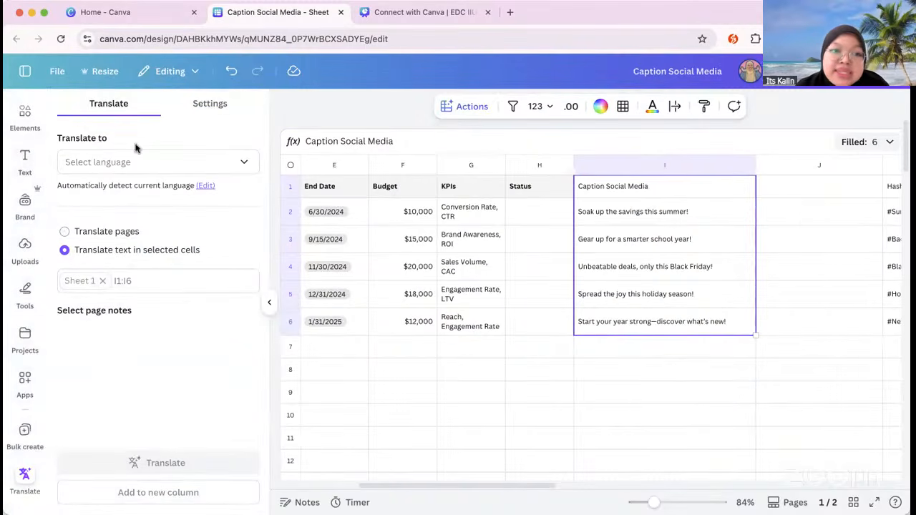
- Translate the selected captions to Arabic in a Friendly tone of voice and add the result to a new column
{"action": "left_click", "coordinate": [120, 162]}
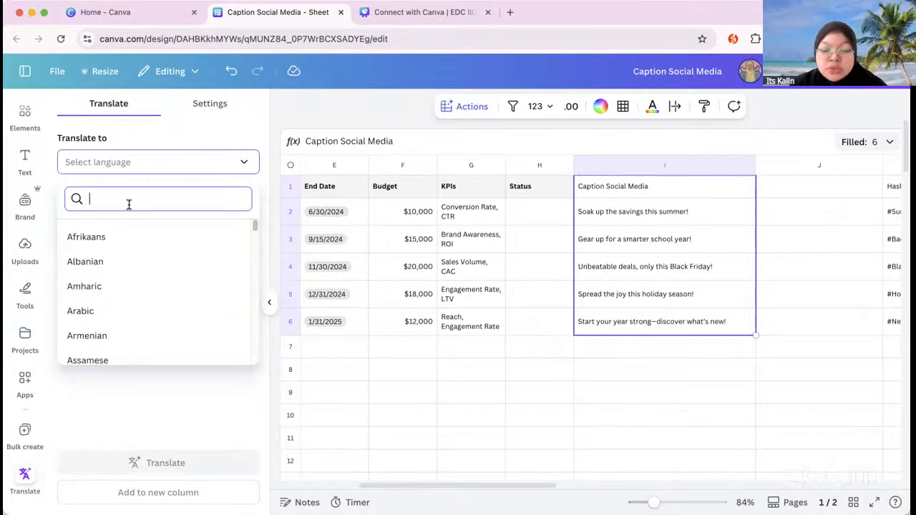
{"action": "type", "text": "ara"}
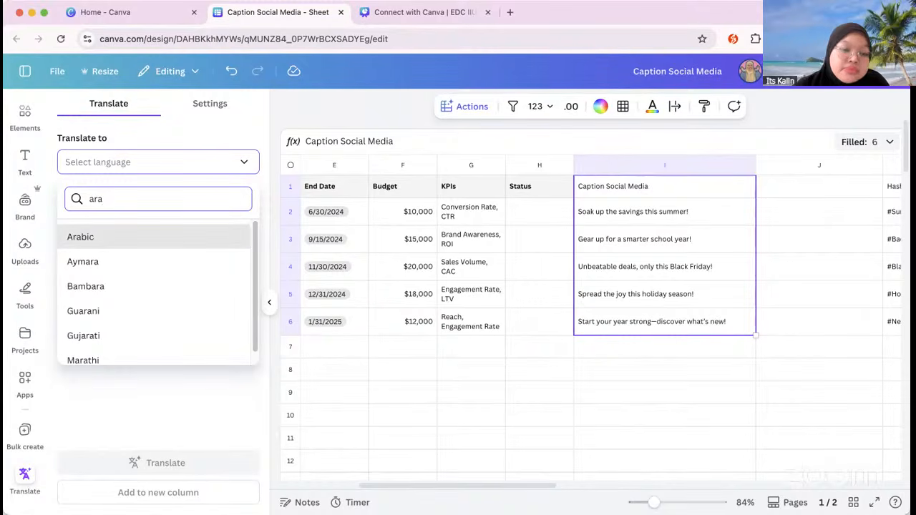
{"action": "left_click", "coordinate": [92, 239]}
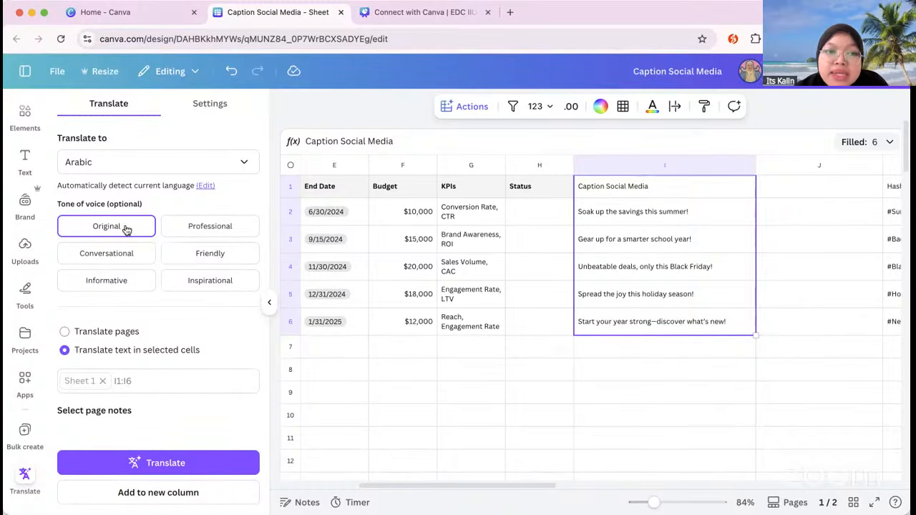
{"action": "left_click", "coordinate": [215, 261]}
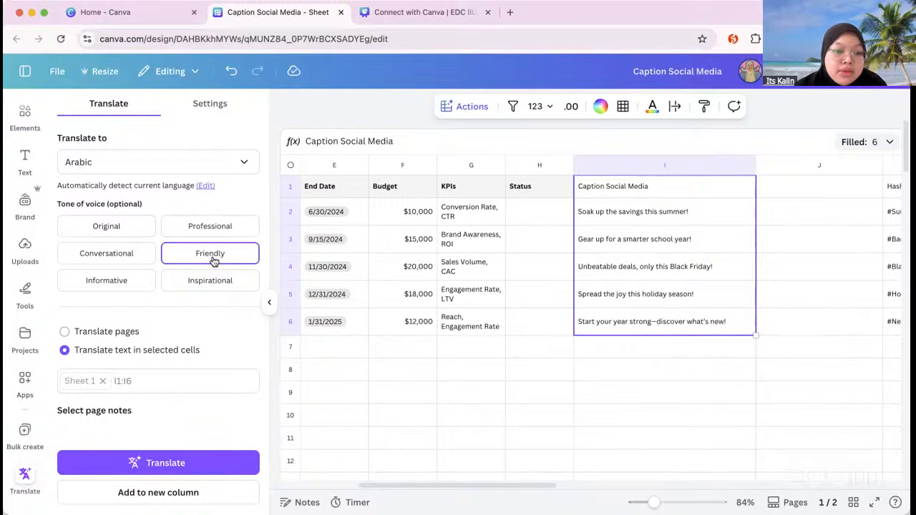
{"action": "left_click", "coordinate": [151, 494]}
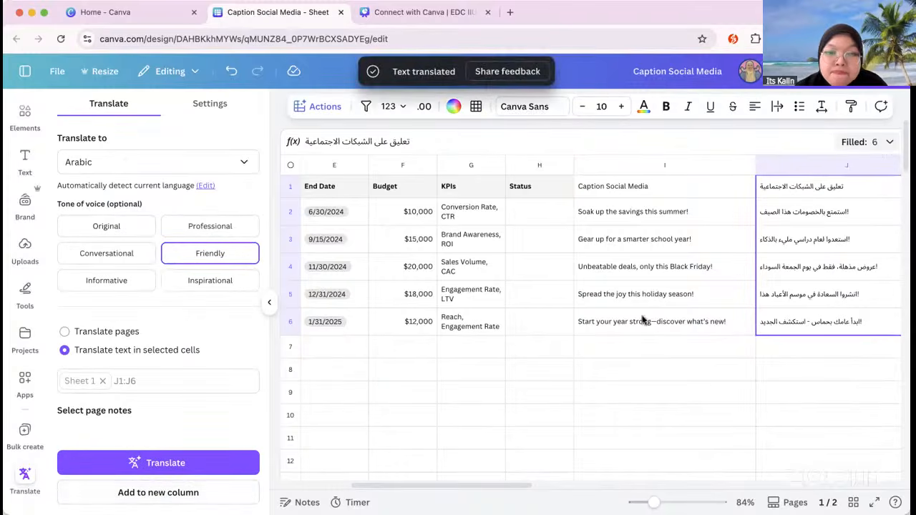
- Examine the Arabic captions in column J at a larger zoom beside the original captions and the empty column K
{"action": "scroll", "coordinate": [685, 374], "scroll_direction": "right", "scroll_amount": 3}
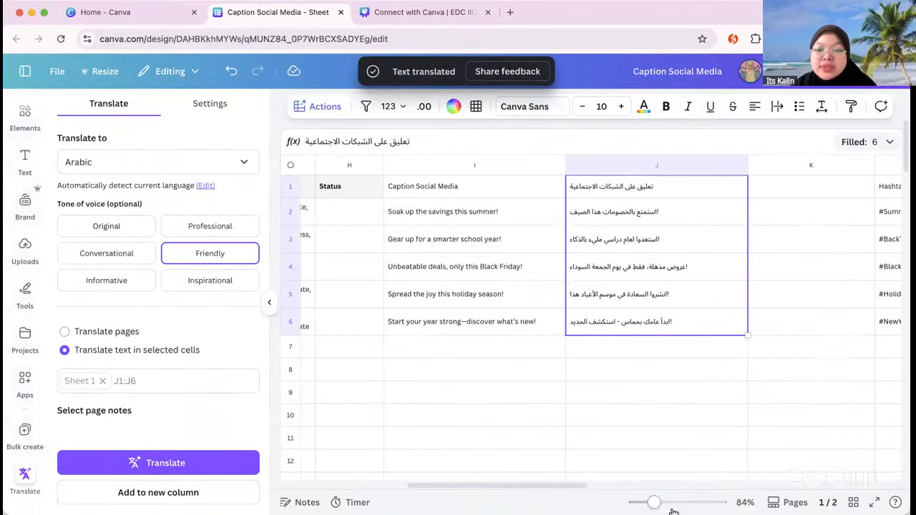
{"action": "left_click_drag", "start_coordinate": [656, 505], "coordinate": [660, 504]}
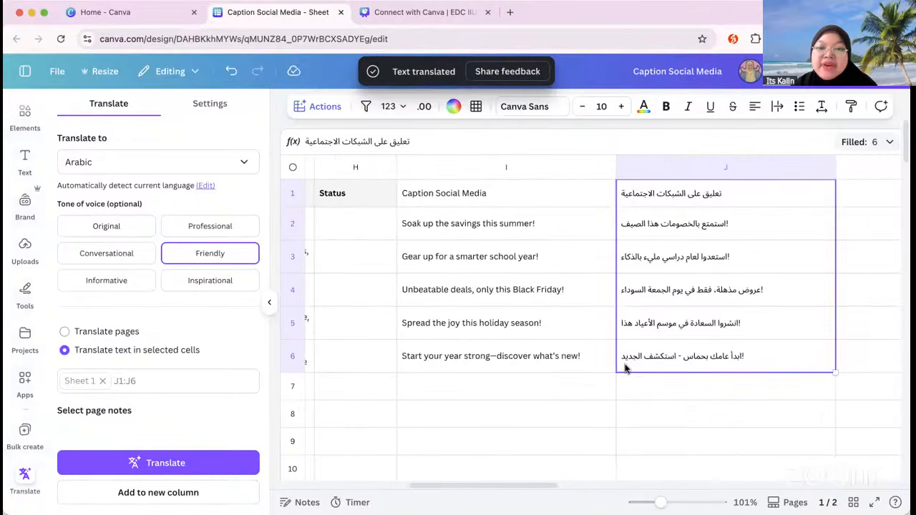
{"action": "left_click", "coordinate": [720, 437]}
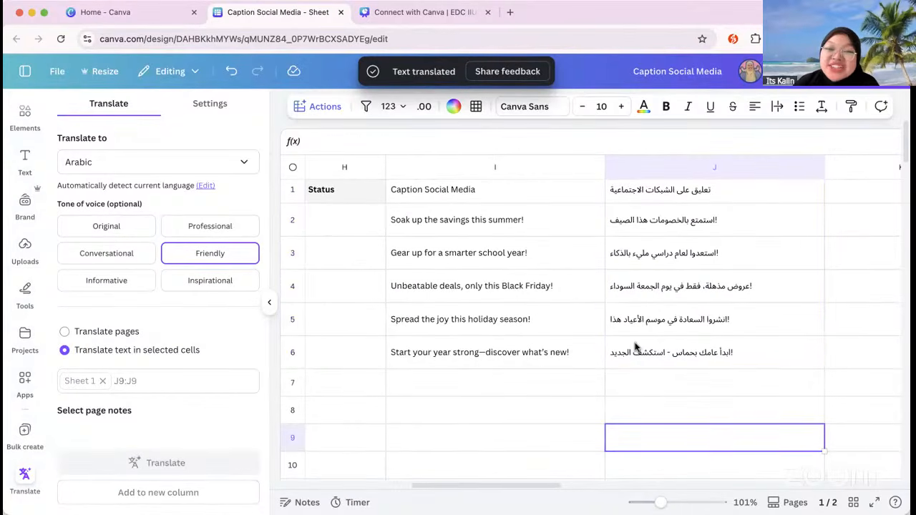
{"action": "scroll", "coordinate": [690, 241], "scroll_direction": "right", "scroll_amount": 3}
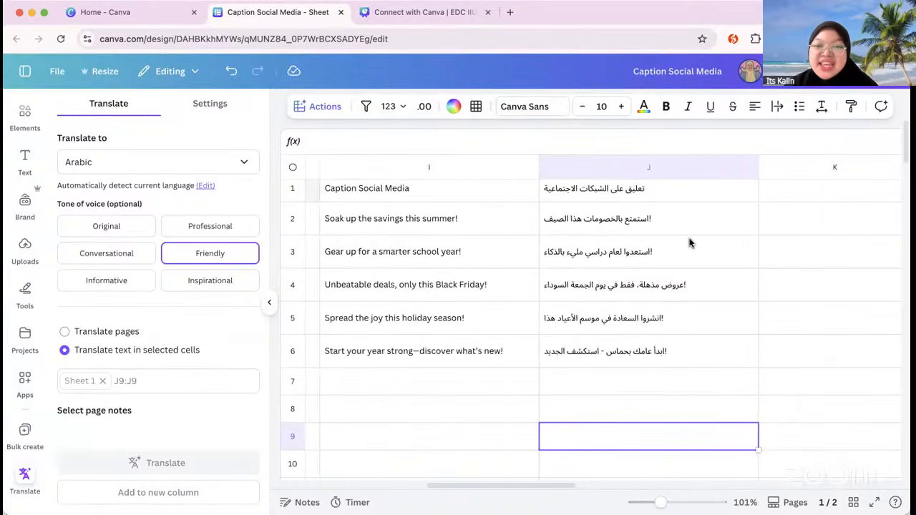
{"action": "left_click", "coordinate": [765, 192]}
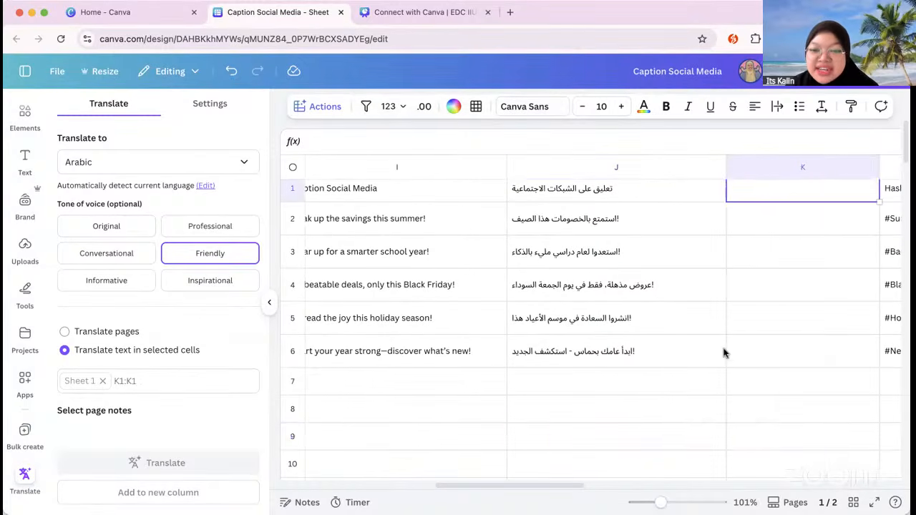
{"action": "left_click", "coordinate": [418, 202]}
{"action": "left_click", "coordinate": [600, 166]}
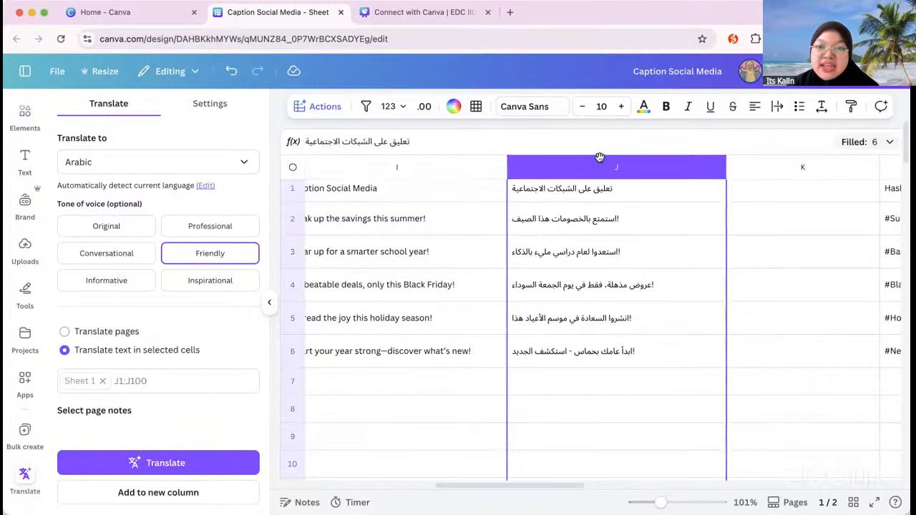
- Translate the Caption Social Media cells I1:I6 to Malay and add the result to a new column
{"action": "left_click_drag", "start_coordinate": [367, 189], "coordinate": [421, 354]}
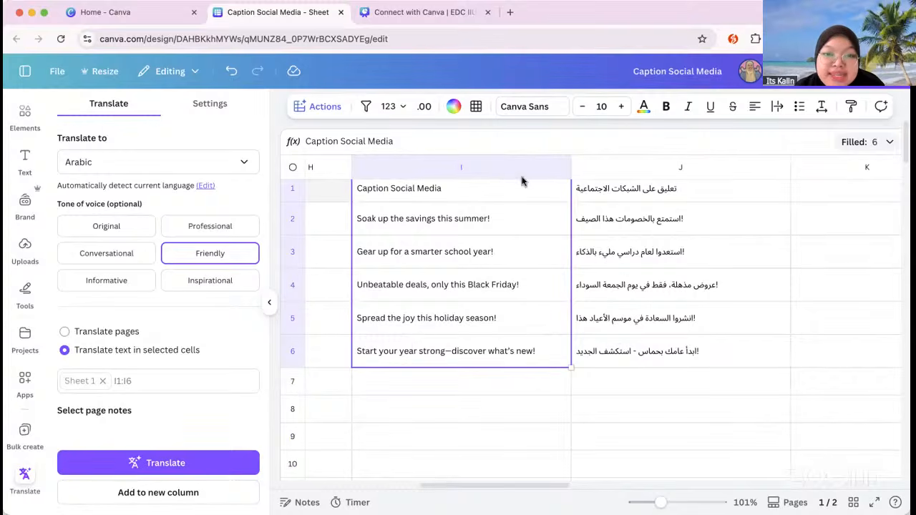
{"action": "left_click", "coordinate": [197, 162]}
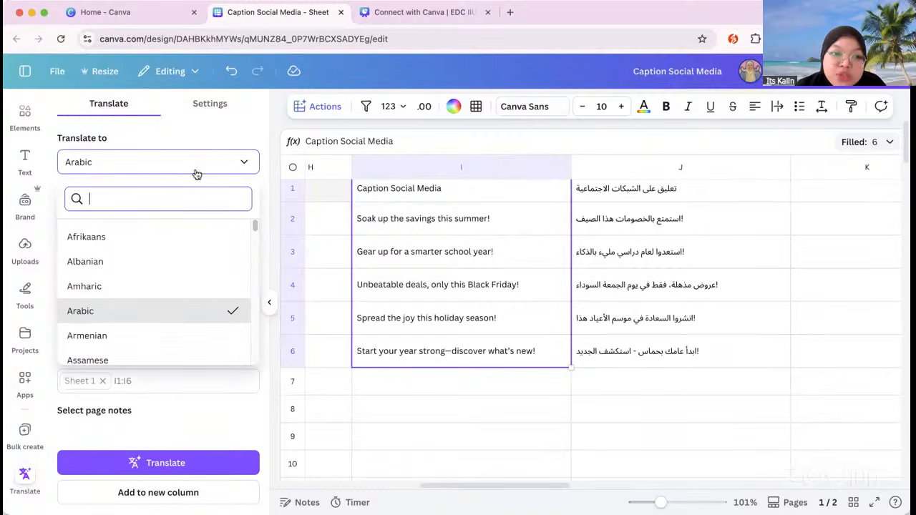
{"action": "type", "text": "malay"}
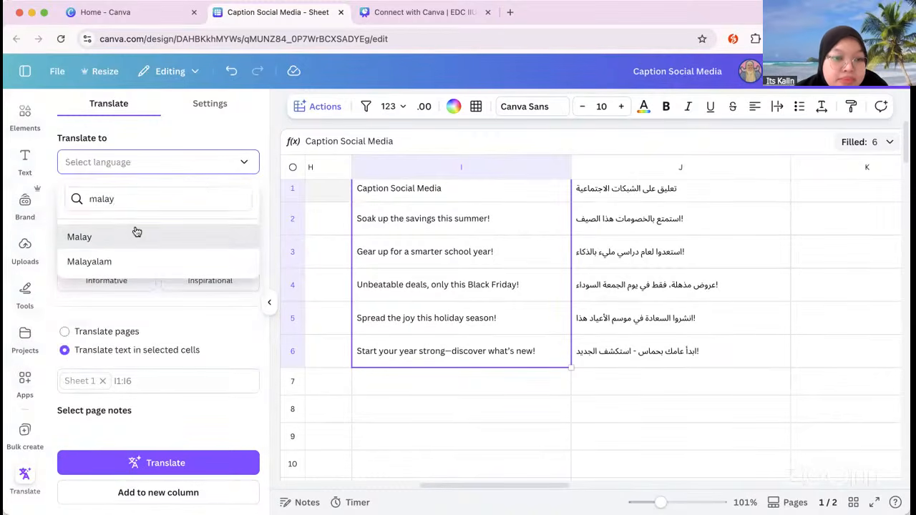
{"action": "left_click", "coordinate": [135, 235]}
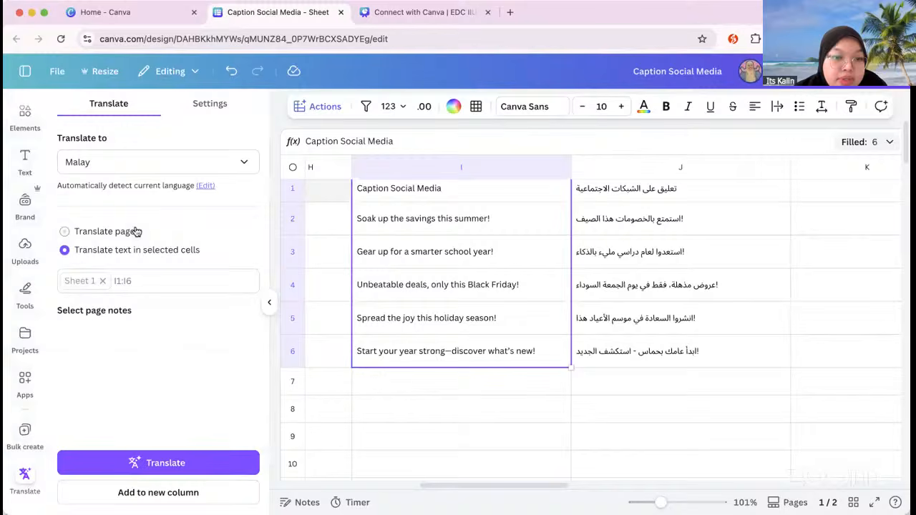
{"action": "left_click", "coordinate": [161, 502]}
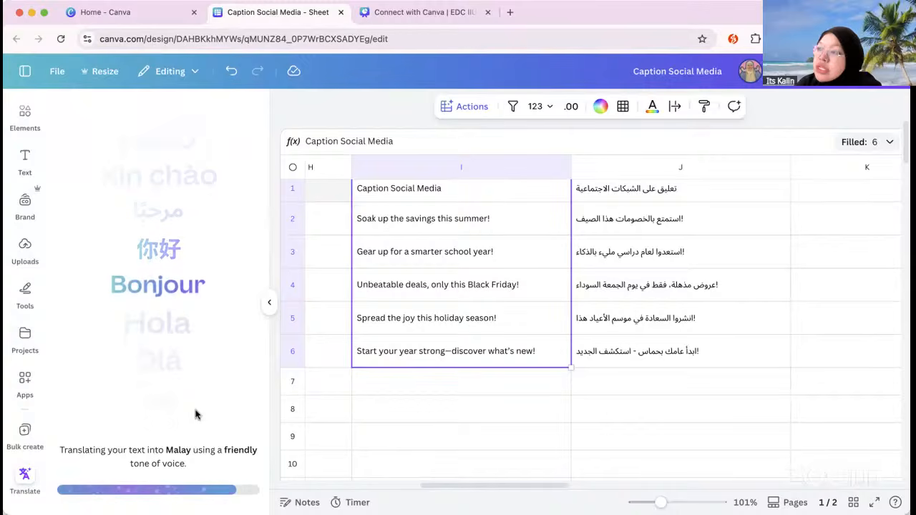
{"action": "scroll", "coordinate": [569, 402], "scroll_direction": "right", "scroll_amount": 1}
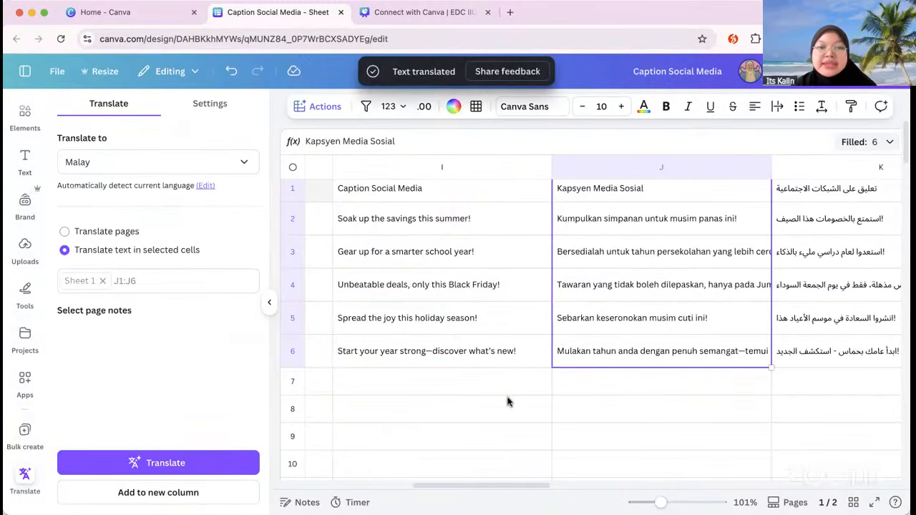
{"action": "left_click", "coordinate": [266, 305]}
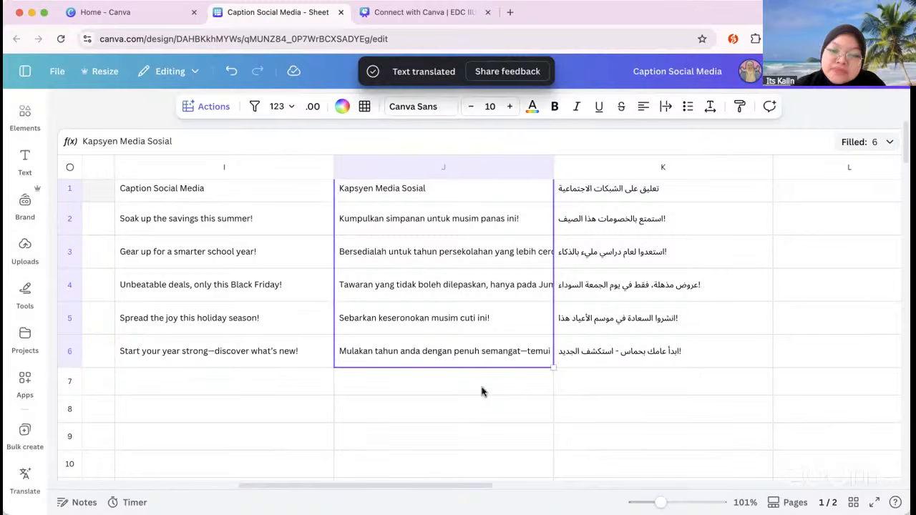
{"action": "left_click", "coordinate": [209, 106]}
{"action": "left_click_drag", "start_coordinate": [372, 183], "coordinate": [375, 245]}
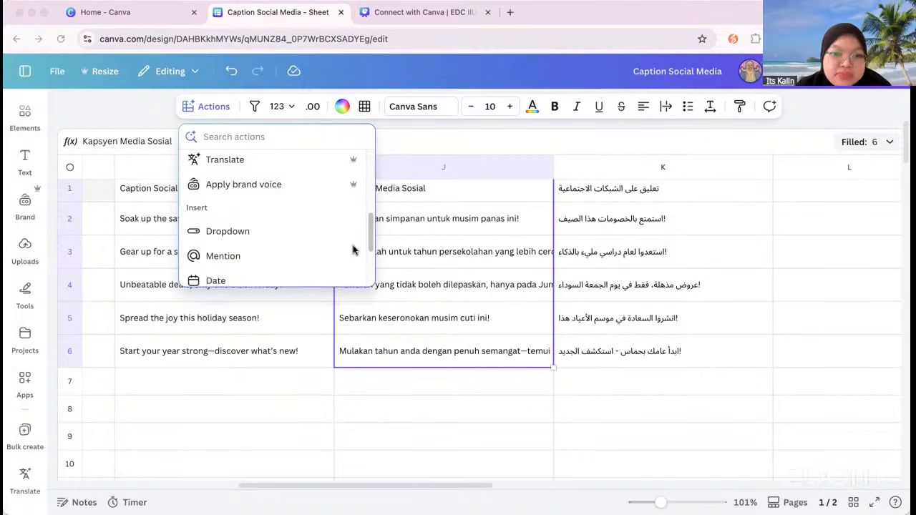
{"action": "scroll", "coordinate": [357, 244], "scroll_direction": "down", "scroll_amount": 1}
{"action": "scroll", "coordinate": [359, 242], "scroll_direction": "down", "scroll_amount": 3}
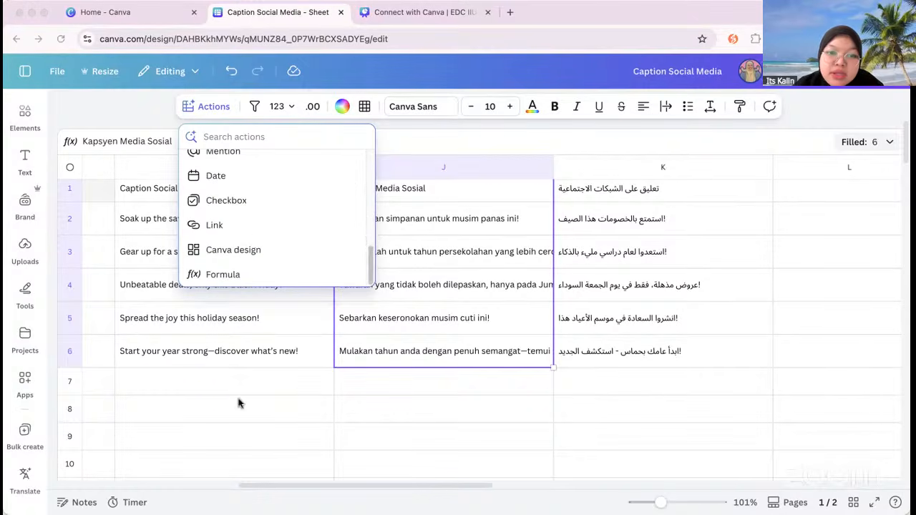
{"action": "left_click", "coordinate": [294, 378]}
- Insert the preset Status dropdown into the empty cells L1:L6 beside the Hashtag column
{"action": "scroll", "coordinate": [663, 266], "scroll_direction": "right", "scroll_amount": 5}
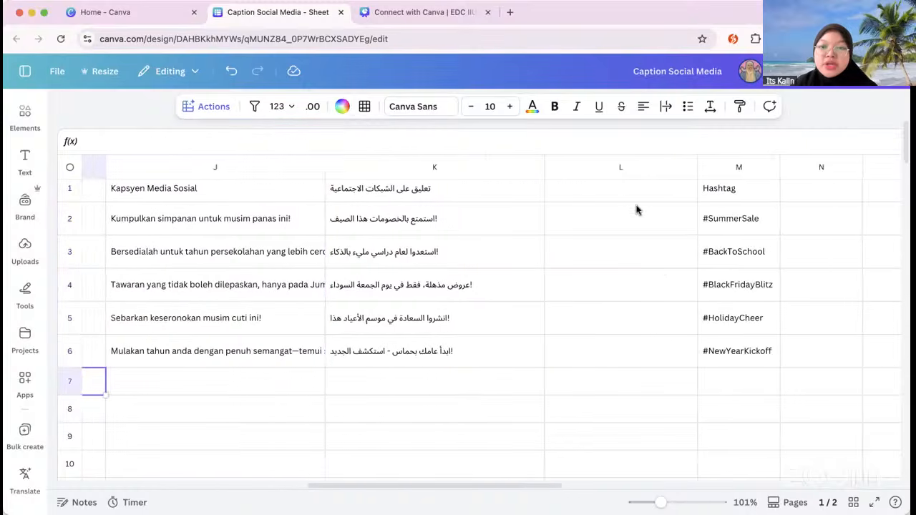
{"action": "left_click", "coordinate": [623, 192]}
{"action": "left_click", "coordinate": [607, 361], "text": "shift"}
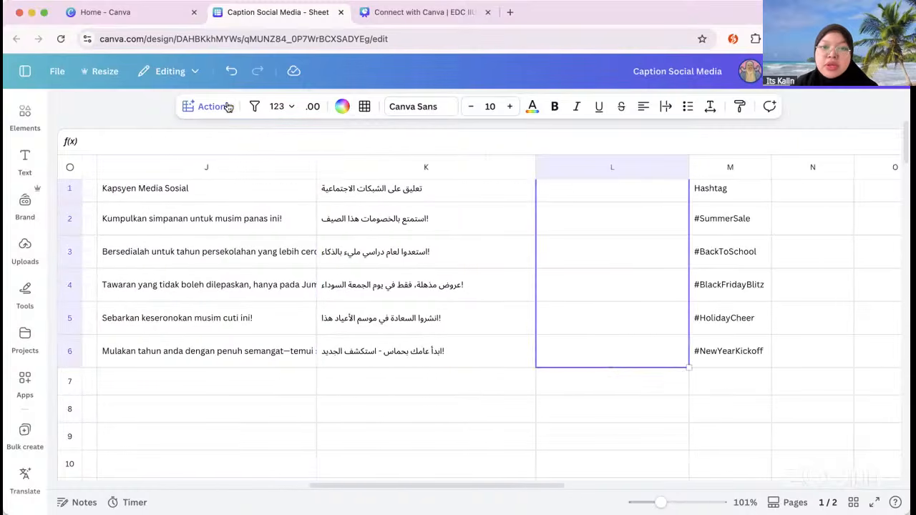
{"action": "left_click", "coordinate": [208, 106]}
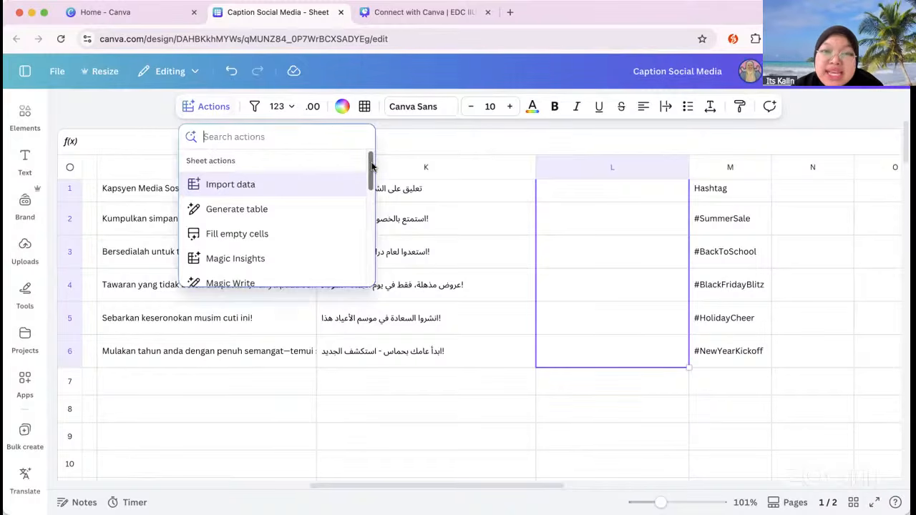
{"action": "left_click_drag", "start_coordinate": [373, 167], "coordinate": [362, 245]}
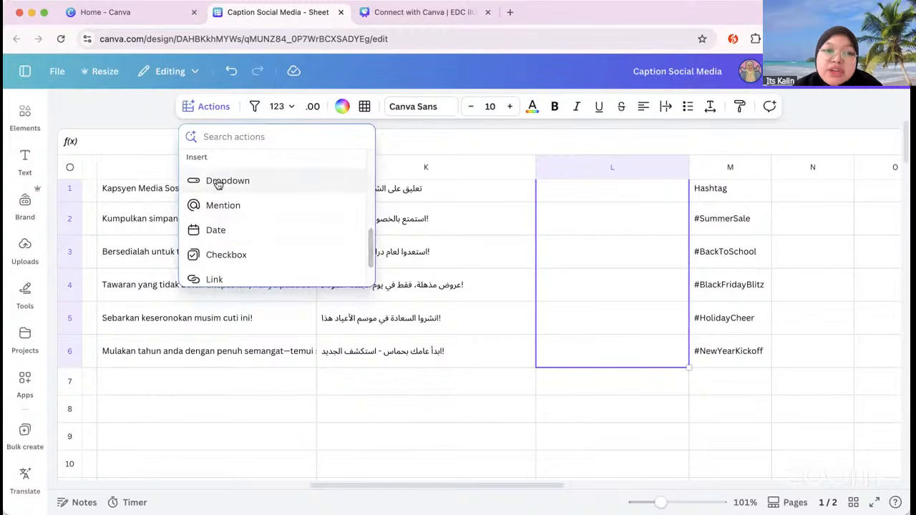
{"action": "scroll", "coordinate": [246, 184], "scroll_direction": "down", "scroll_amount": 1}
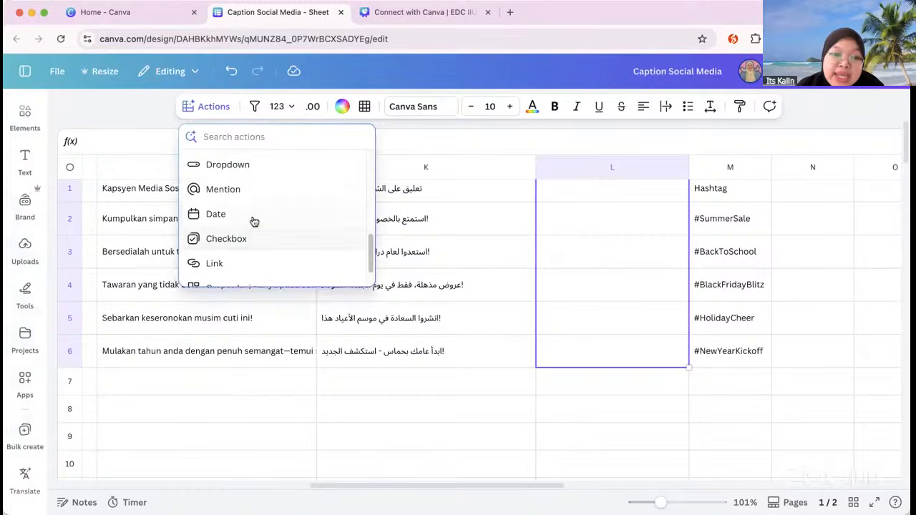
{"action": "scroll", "coordinate": [264, 227], "scroll_direction": "down", "scroll_amount": 1}
{"action": "scroll", "coordinate": [264, 227], "scroll_direction": "down", "scroll_amount": 1}
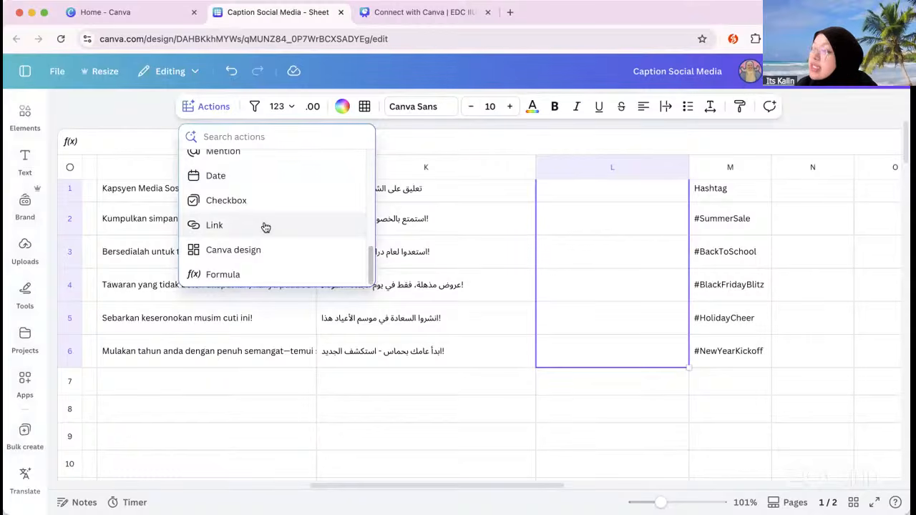
{"action": "scroll", "coordinate": [260, 219], "scroll_direction": "up", "scroll_amount": 3}
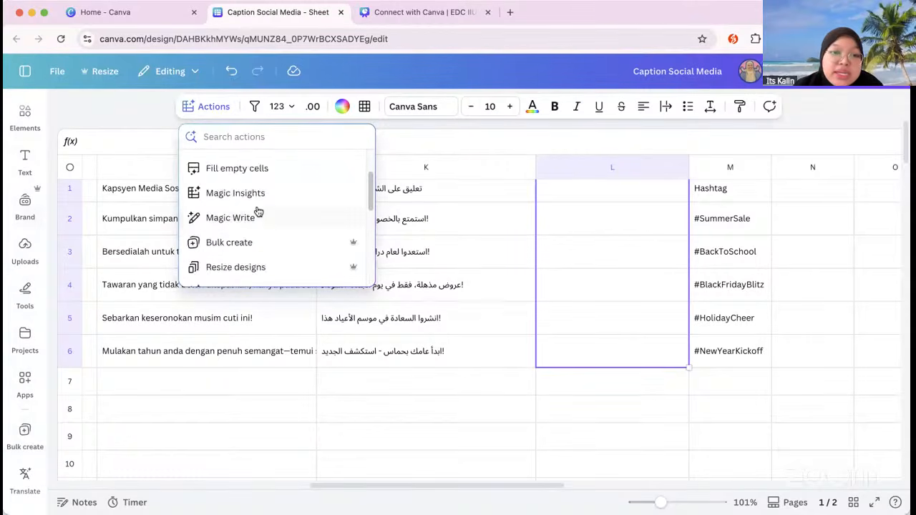
{"action": "scroll", "coordinate": [262, 213], "scroll_direction": "down", "scroll_amount": 2}
{"action": "scroll", "coordinate": [295, 209], "scroll_direction": "up", "scroll_amount": 1}
{"action": "scroll", "coordinate": [343, 223], "scroll_direction": "up", "scroll_amount": 1}
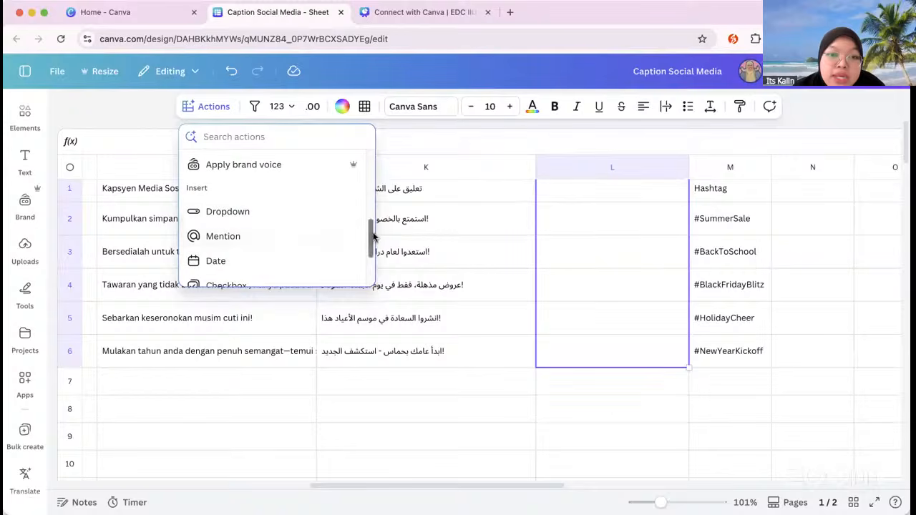
{"action": "scroll", "coordinate": [370, 231], "scroll_direction": "up", "scroll_amount": 1}
{"action": "scroll", "coordinate": [370, 231], "scroll_direction": "down", "scroll_amount": 1}
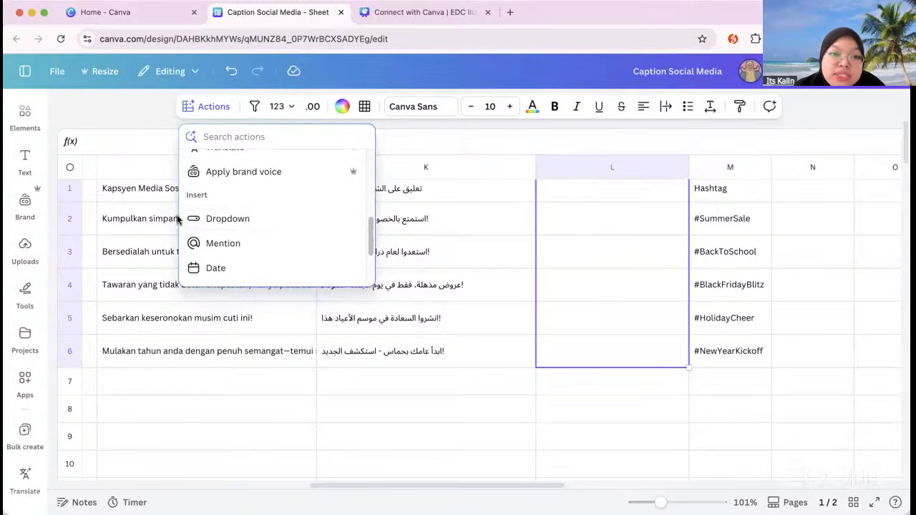
{"action": "left_click", "coordinate": [228, 220]}
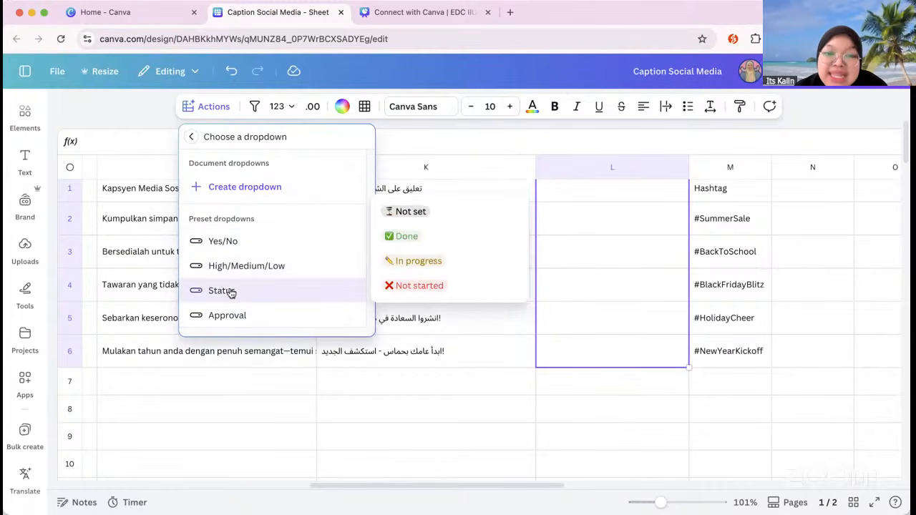
{"action": "left_click", "coordinate": [199, 290]}
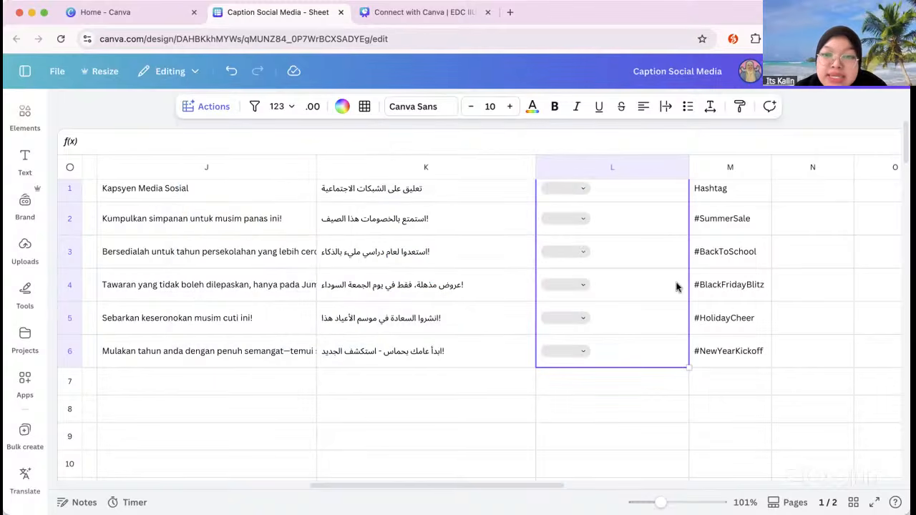
{"action": "left_click", "coordinate": [589, 418]}
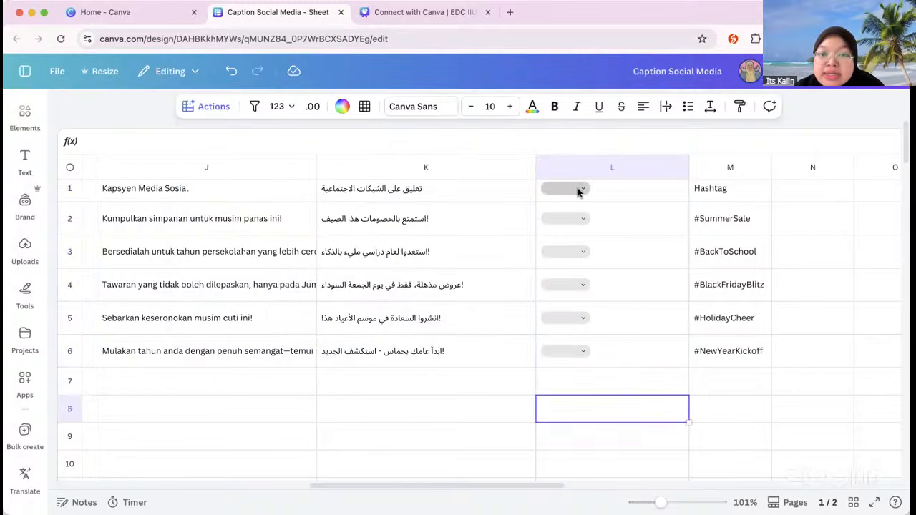
- Set the status dropdowns to Not set in L1, Done in L2, Not started in L3 and Not set in L4
{"action": "left_click", "coordinate": [577, 189]}
{"action": "left_click", "coordinate": [581, 228]}
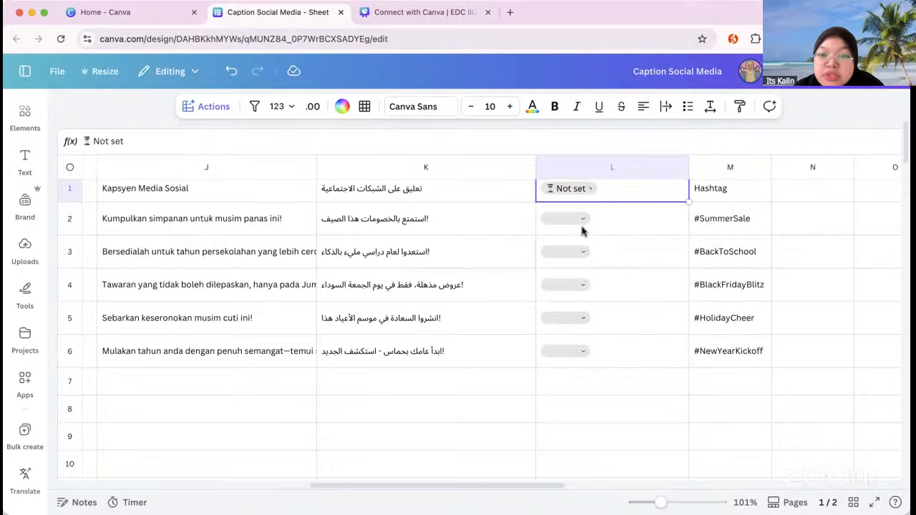
{"action": "left_click", "coordinate": [572, 219]}
{"action": "left_click", "coordinate": [576, 279]}
{"action": "left_click", "coordinate": [569, 259]}
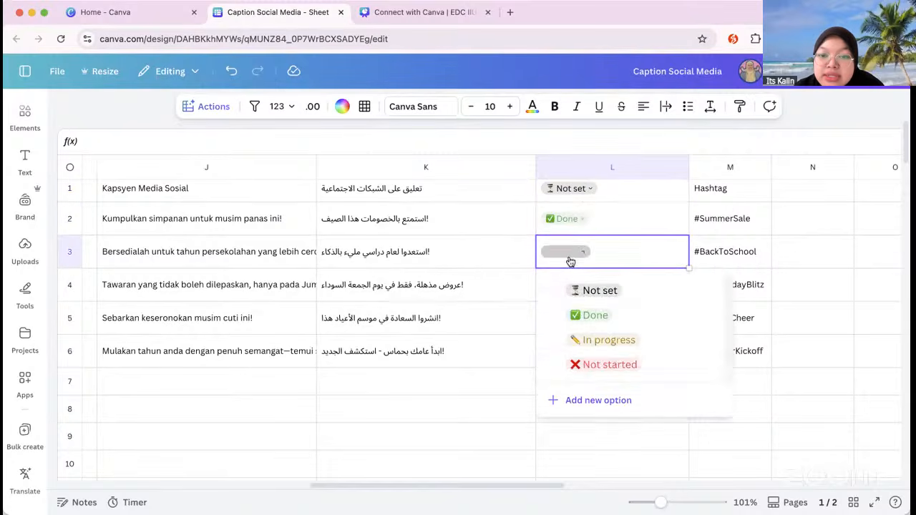
{"action": "left_click", "coordinate": [578, 364]}
{"action": "left_click", "coordinate": [567, 285]}
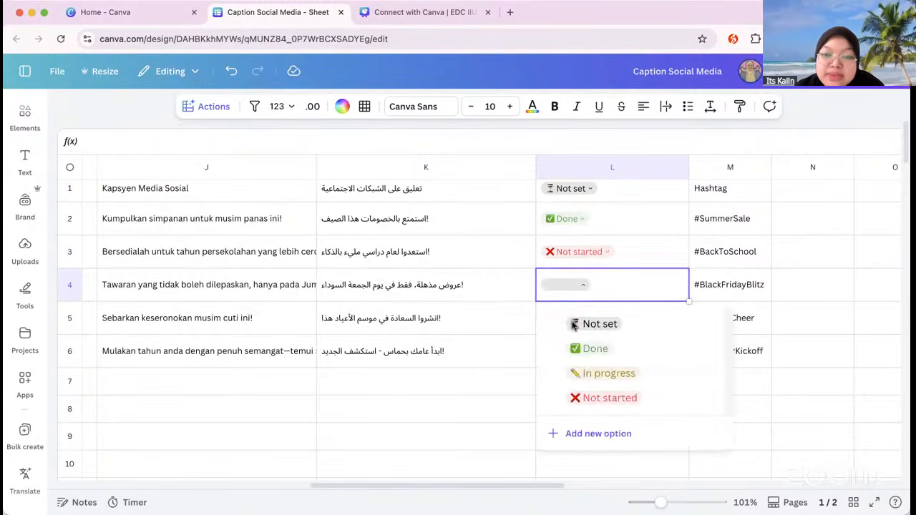
{"action": "left_click", "coordinate": [586, 322]}
{"action": "left_click", "coordinate": [482, 392]}
{"action": "scroll", "coordinate": [482, 392], "scroll_direction": "right", "scroll_amount": 3}
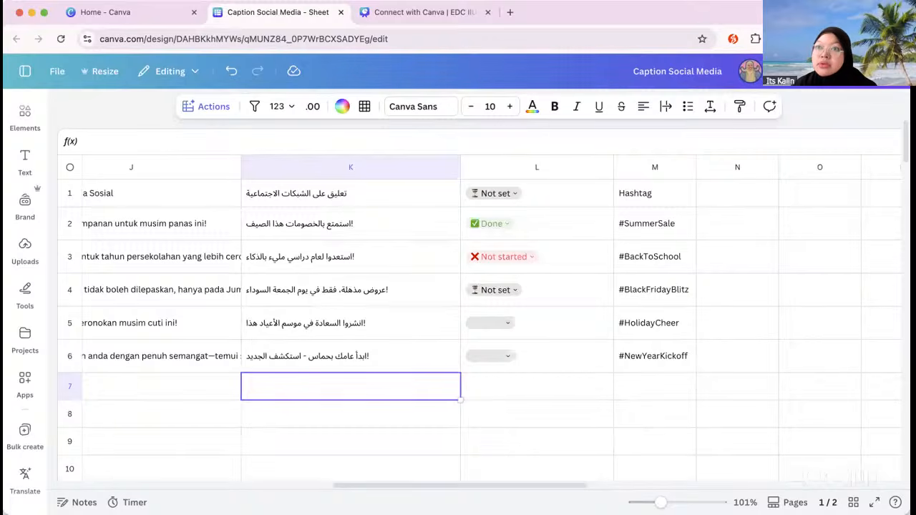
{"action": "left_click", "coordinate": [623, 415]}
{"action": "scroll", "coordinate": [673, 385], "scroll_direction": "right", "scroll_amount": 5}
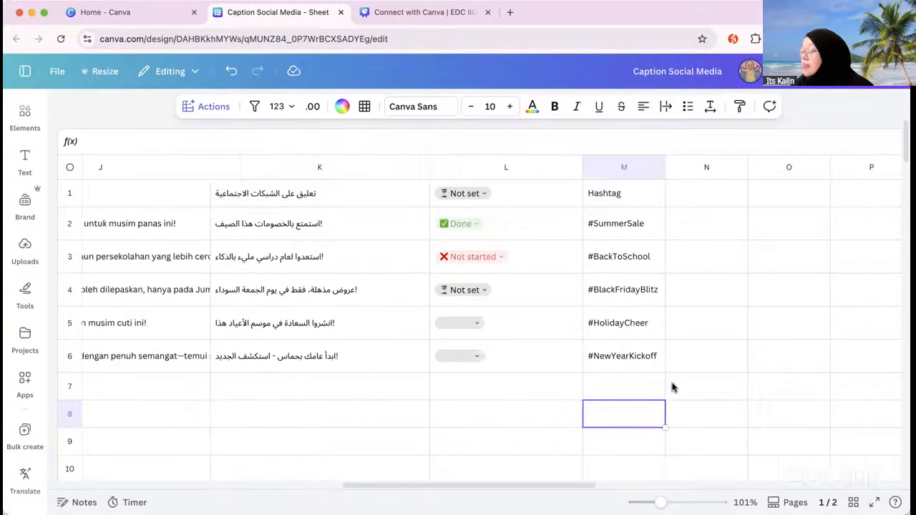
{"action": "scroll", "coordinate": [644, 259], "scroll_direction": "right", "scroll_amount": 2}
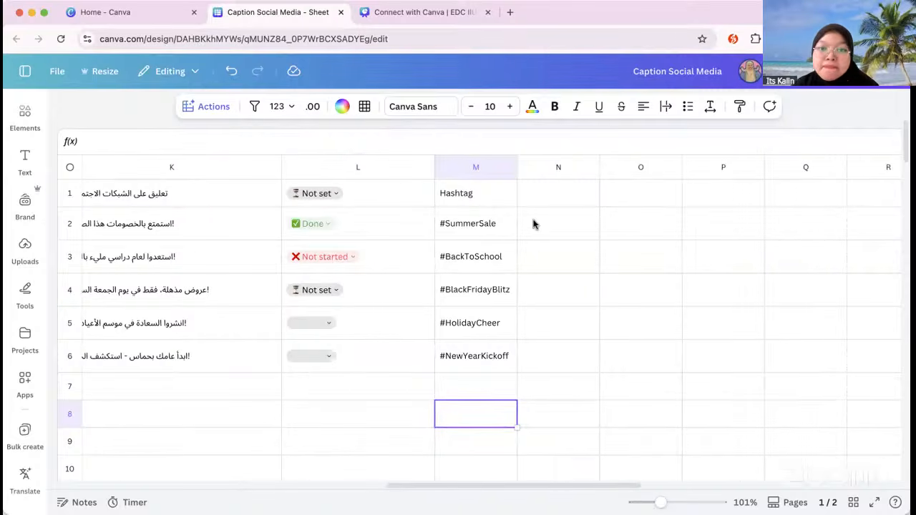
{"action": "scroll", "coordinate": [533, 224], "scroll_direction": "left", "scroll_amount": 15}
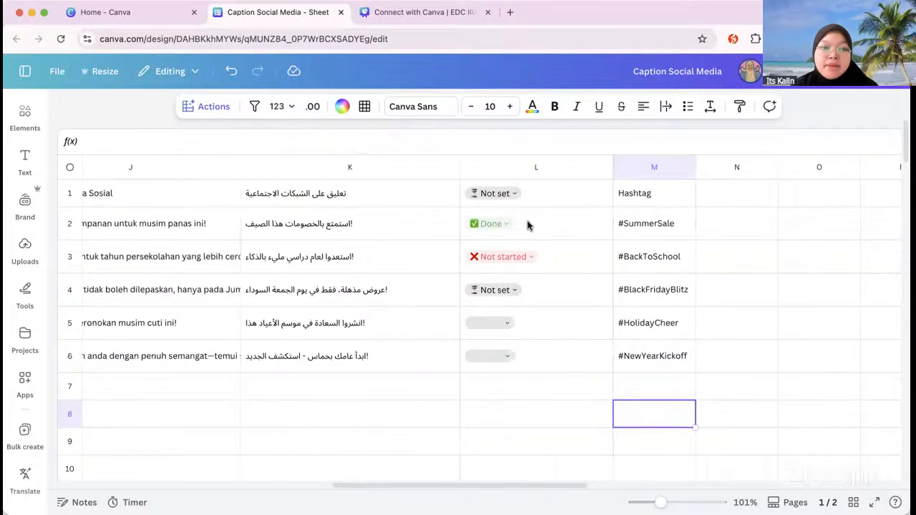
- Switch to the Expense Tracker page and view its donut chart with the page thumbnails hidden
{"action": "left_click", "coordinate": [787, 503]}
{"action": "left_click", "coordinate": [473, 469]}
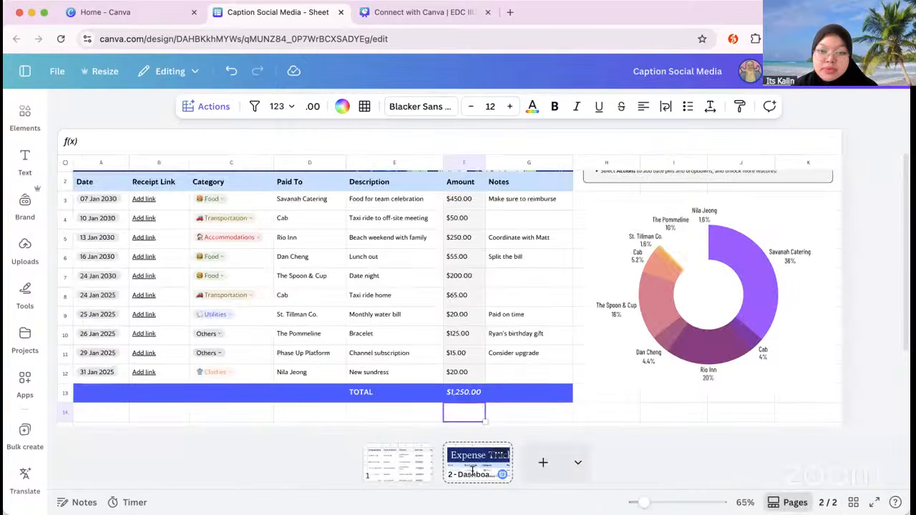
{"action": "left_click", "coordinate": [732, 278]}
{"action": "scroll", "coordinate": [573, 215], "scroll_direction": "up", "scroll_amount": 1}
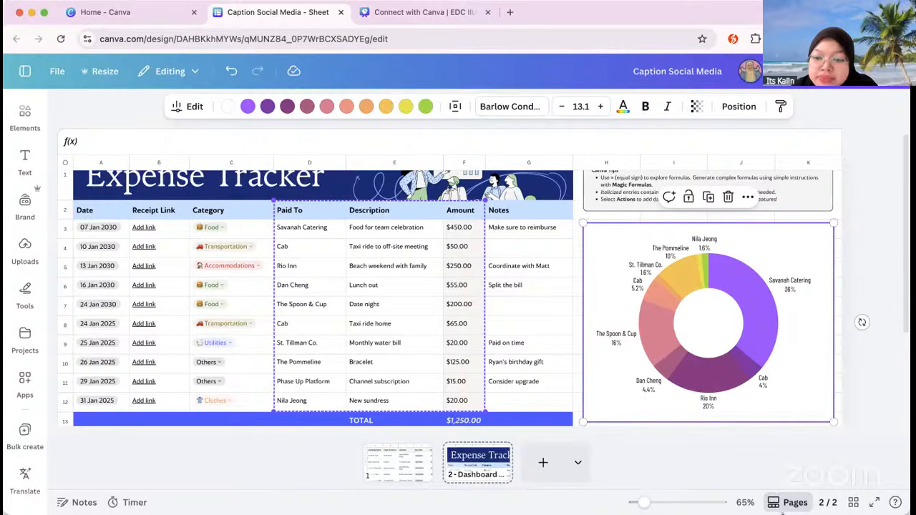
{"action": "left_click", "coordinate": [778, 503]}
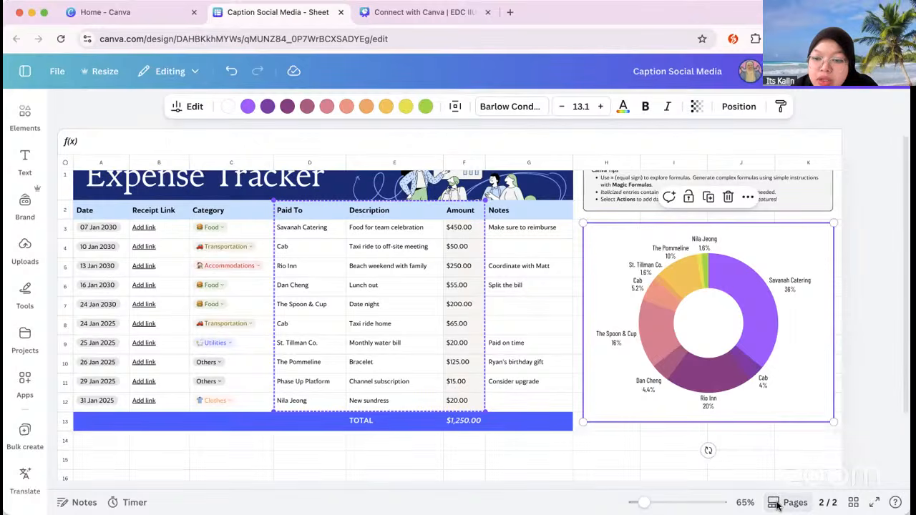
{"action": "left_click", "coordinate": [417, 463]}
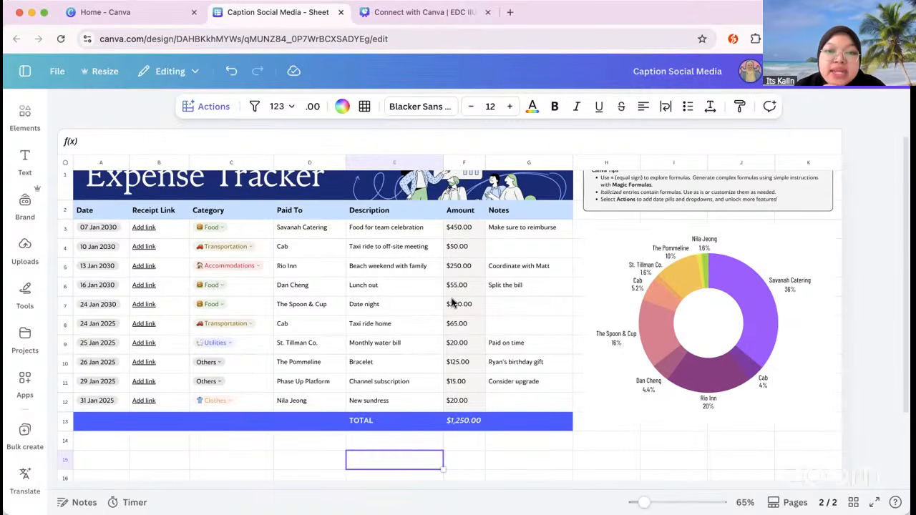
- Copy the Sum calculation of the Amount cells F2:F12 and paste it into cell F15
{"action": "left_click", "coordinate": [460, 211]}
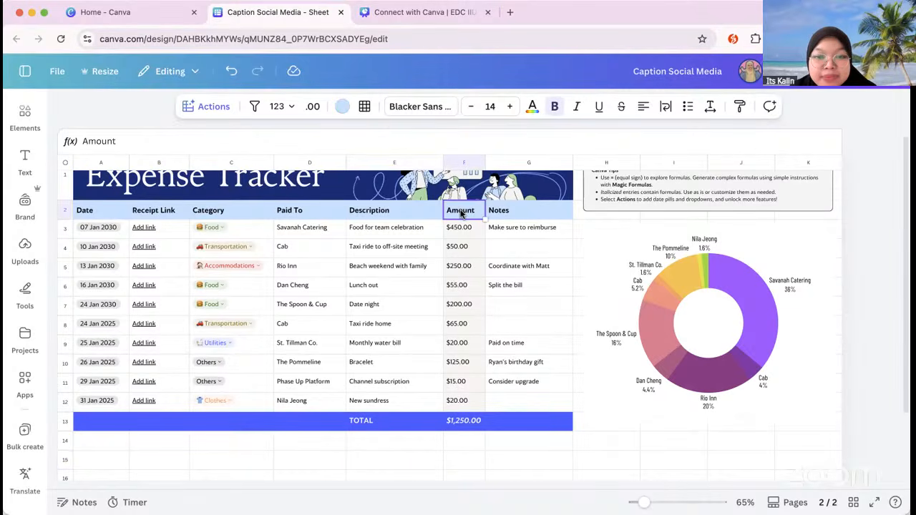
{"action": "left_click", "coordinate": [469, 408], "text": "shift"}
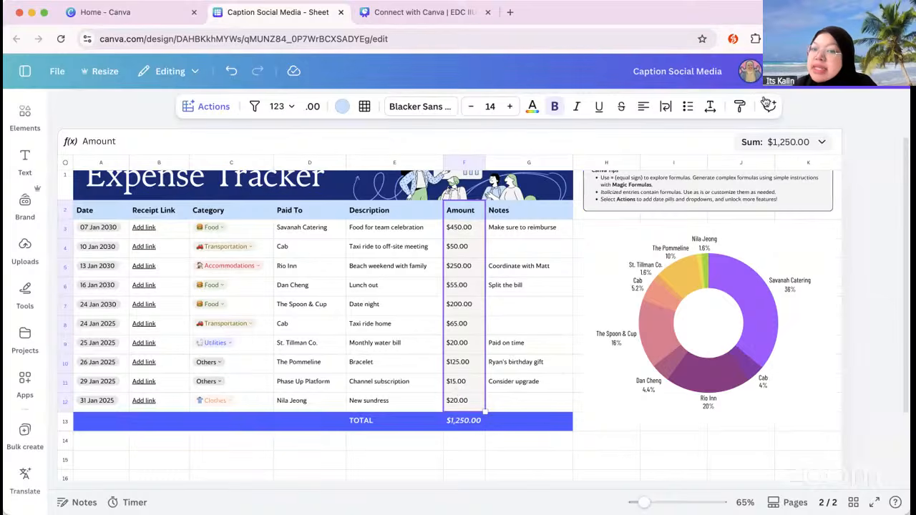
{"action": "left_click", "coordinate": [820, 144]}
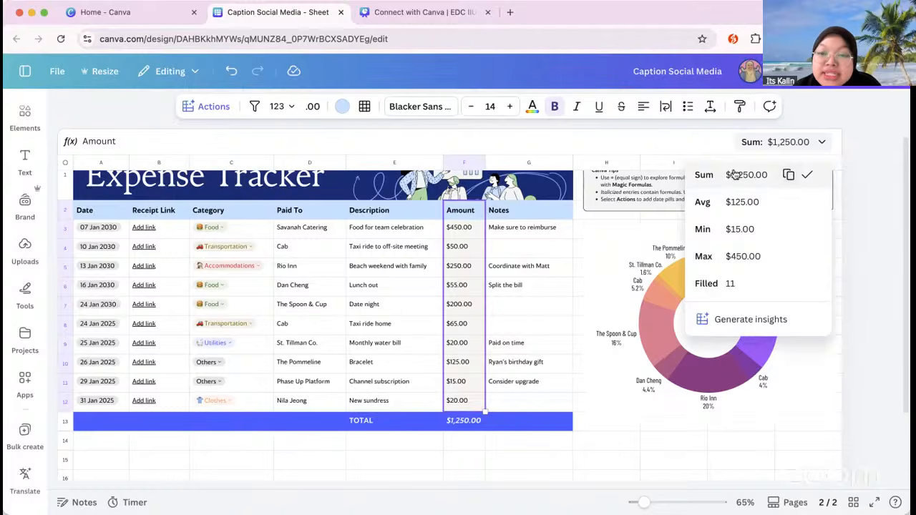
{"action": "left_click", "coordinate": [788, 175]}
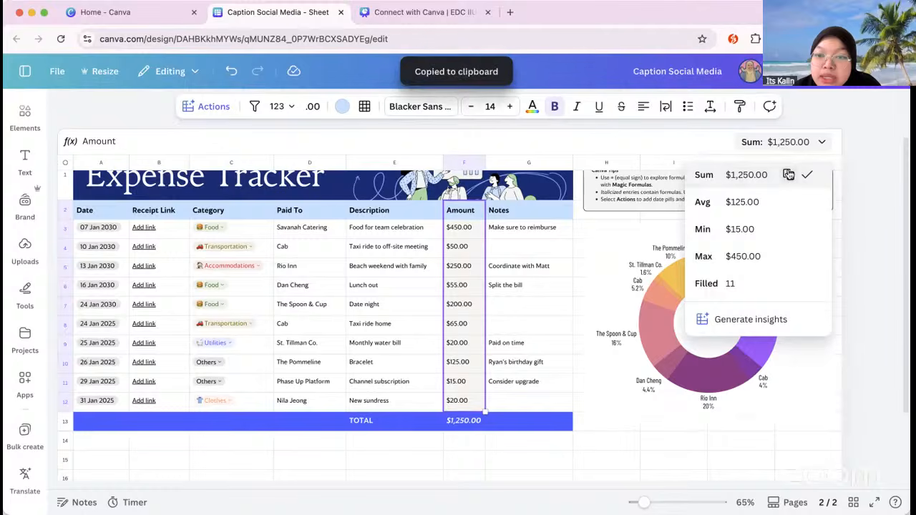
{"action": "left_click", "coordinate": [460, 458]}
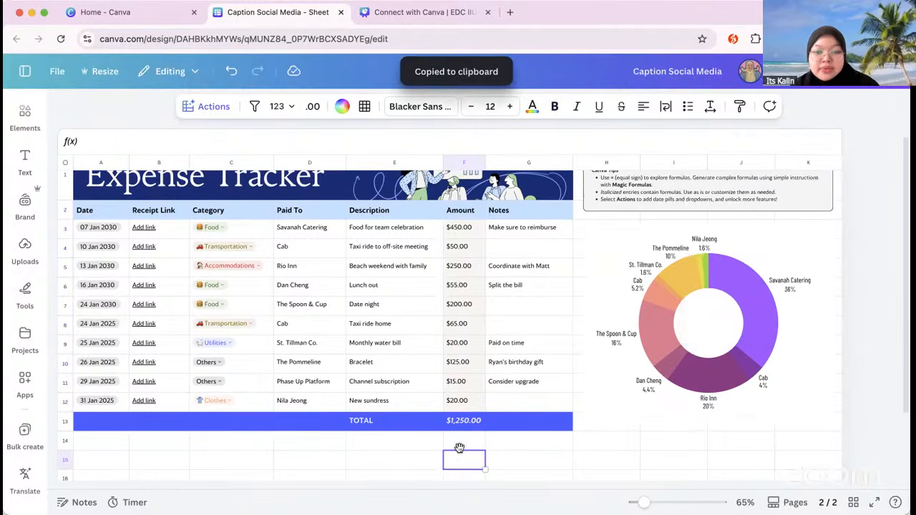
{"action": "key", "text": "super+v"}
{"action": "scroll", "coordinate": [544, 472], "scroll_direction": "down", "scroll_amount": 1}
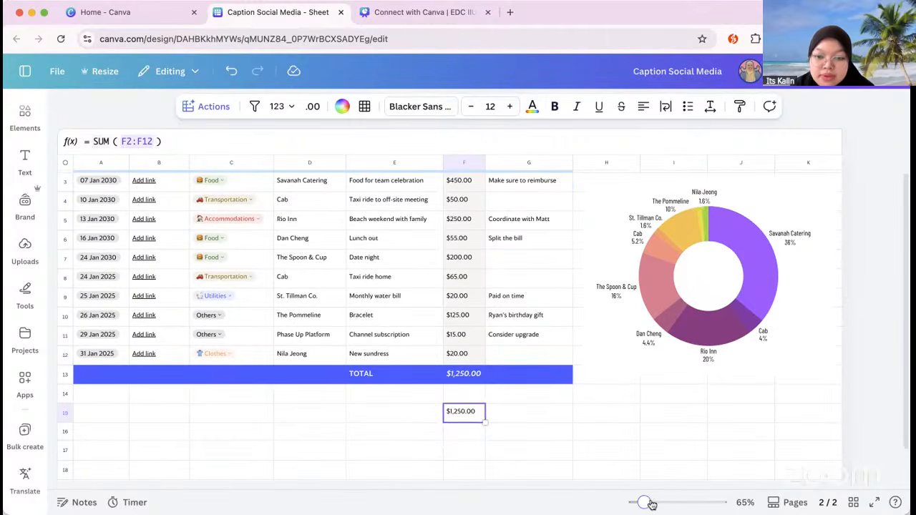
- Select the Amount cell F12 of the New sundress expense
{"action": "left_click_drag", "start_coordinate": [650, 503], "coordinate": [657, 503]}
{"action": "scroll", "coordinate": [533, 386], "scroll_direction": "down", "scroll_amount": 3}
{"action": "scroll", "coordinate": [532, 387], "scroll_direction": "right", "scroll_amount": 3}
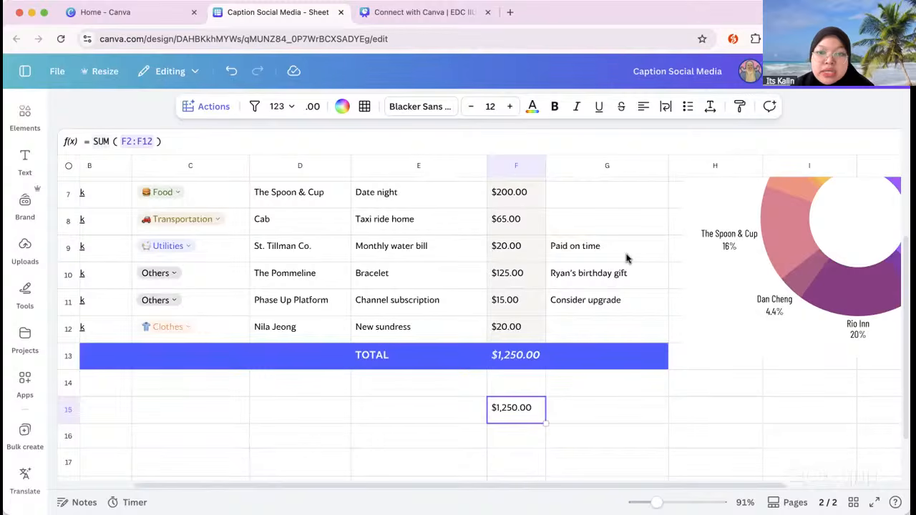
{"action": "left_click", "coordinate": [539, 328]}
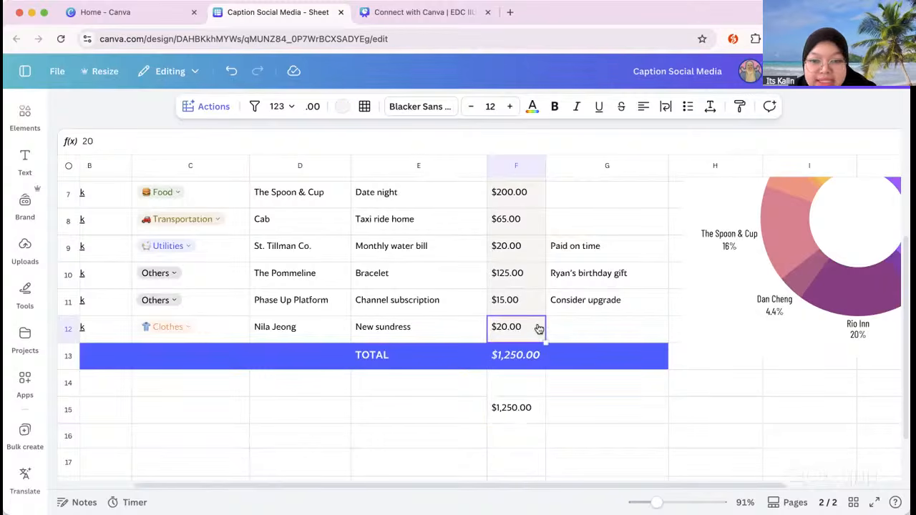
- Set the New sundress amount in F12 to 30 and select F15 to check its sum formula
{"action": "type", "text": "3"}
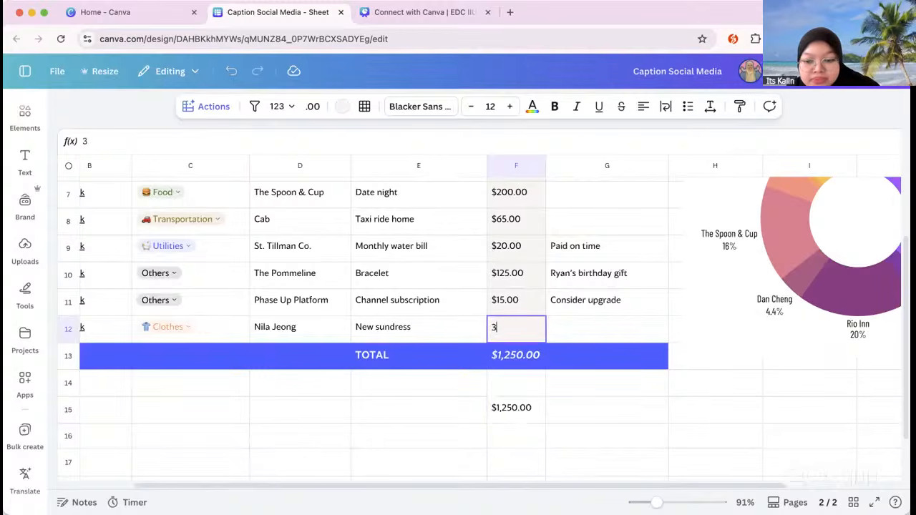
{"action": "type", "text": "0"}
{"action": "key", "text": "Return"}
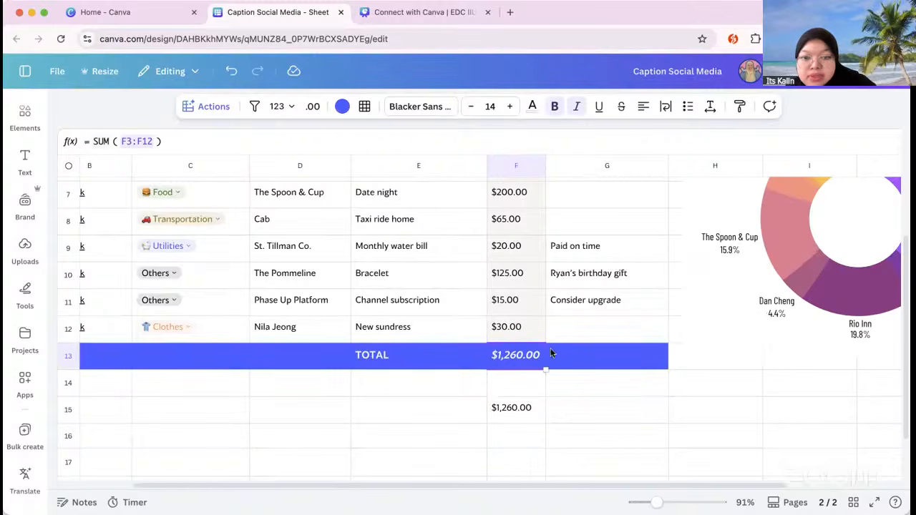
{"action": "left_click", "coordinate": [508, 416]}
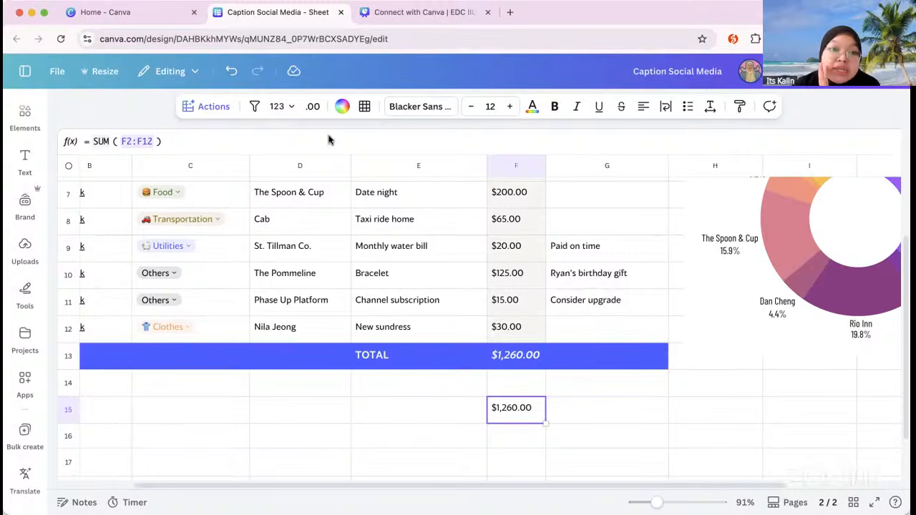
{"action": "left_click", "coordinate": [406, 404]}
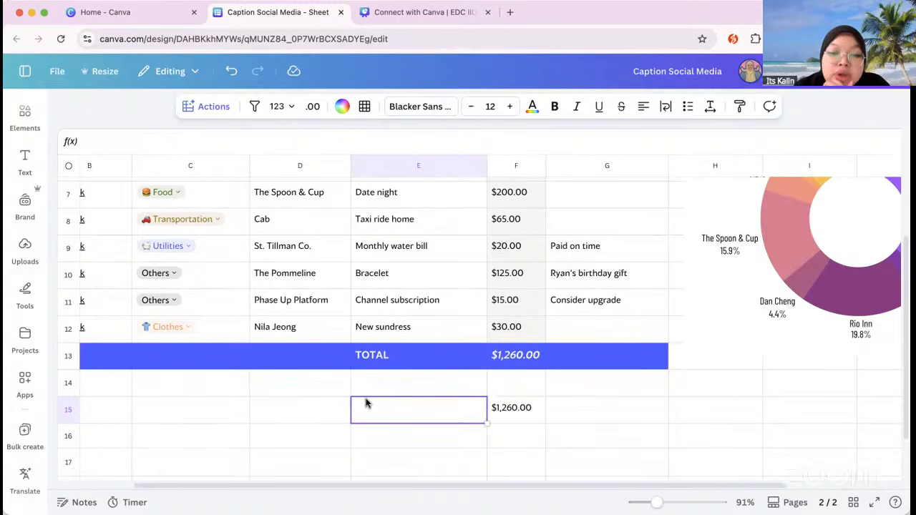
{"action": "left_click", "coordinate": [221, 107]}
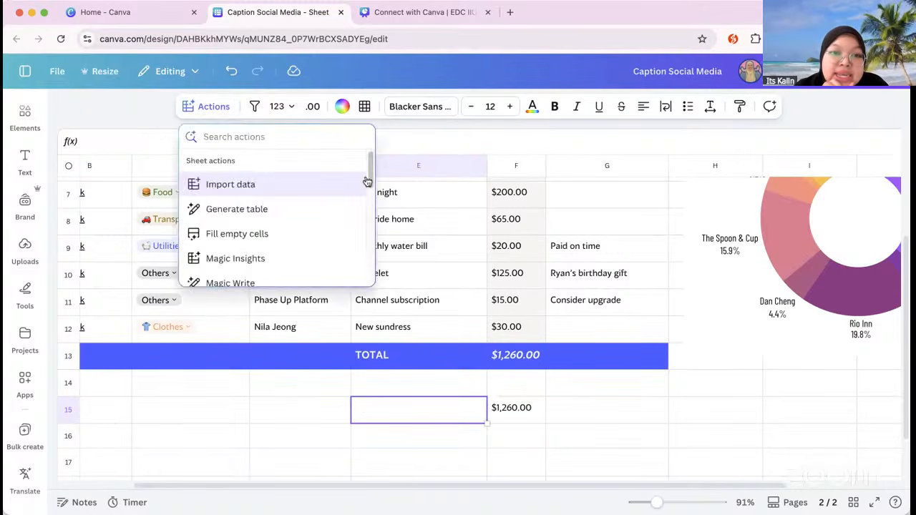
{"action": "left_click_drag", "start_coordinate": [368, 180], "coordinate": [373, 290]}
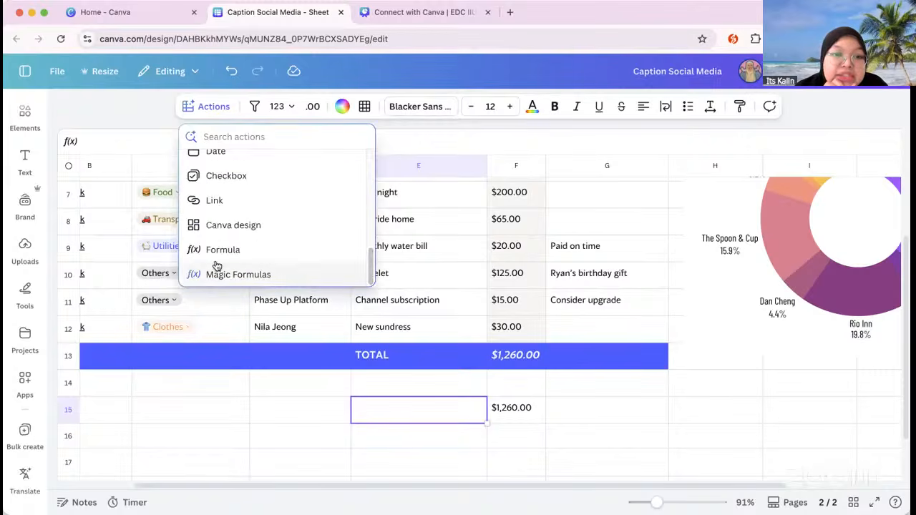
{"action": "left_click", "coordinate": [226, 252]}
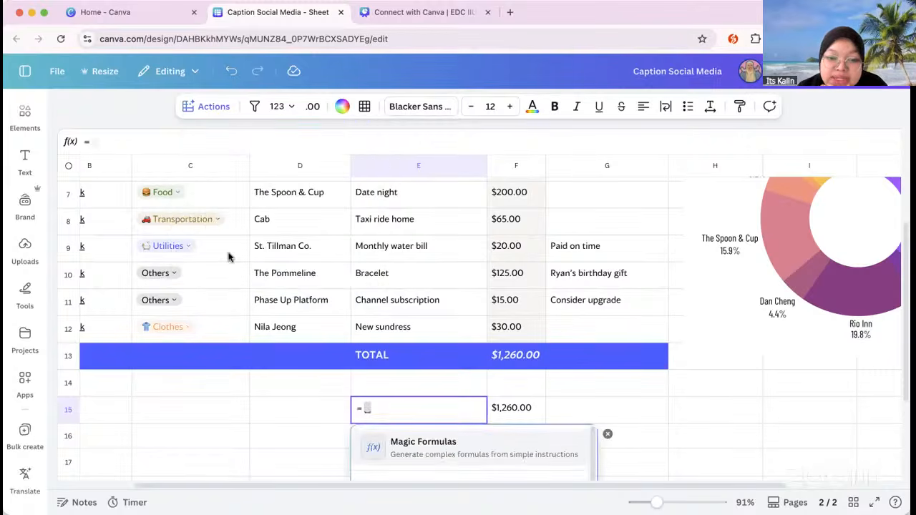
{"action": "left_click", "coordinate": [304, 435]}
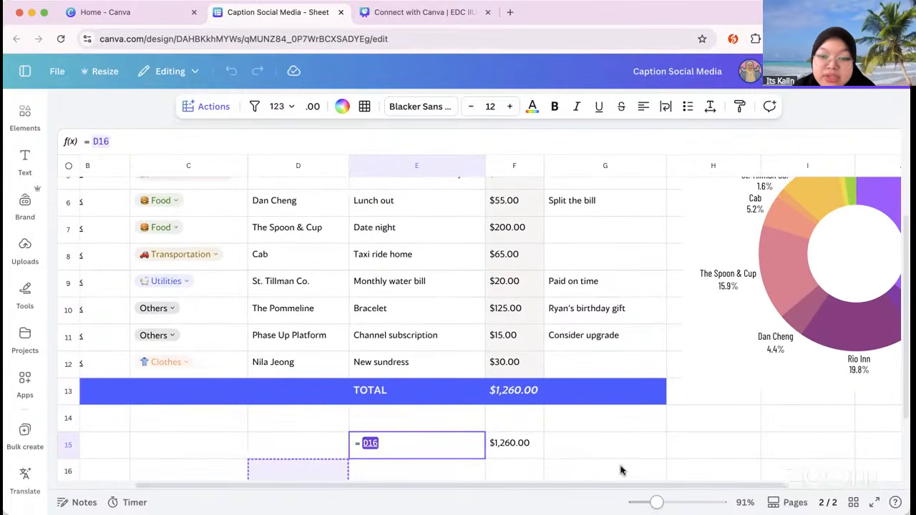
{"action": "scroll", "coordinate": [441, 302], "scroll_direction": "up", "scroll_amount": 1}
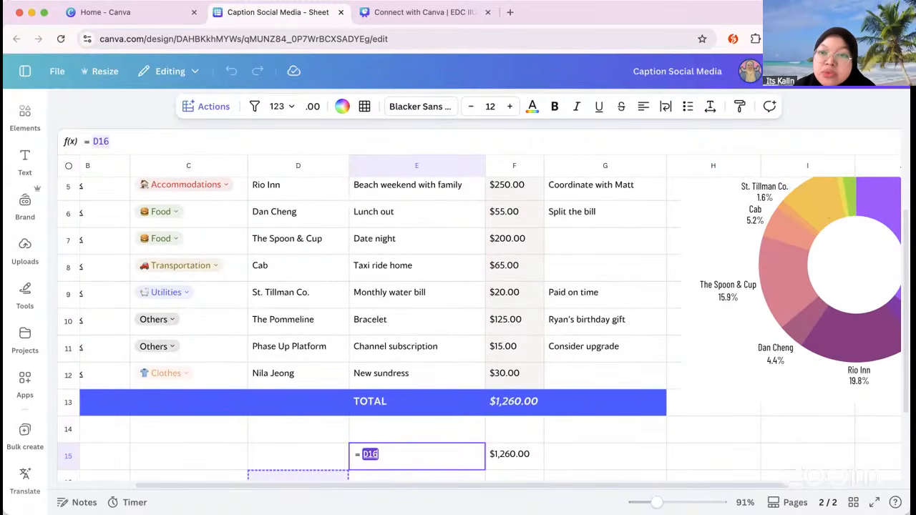
{"action": "scroll", "coordinate": [307, 364], "scroll_direction": "down", "scroll_amount": 3}
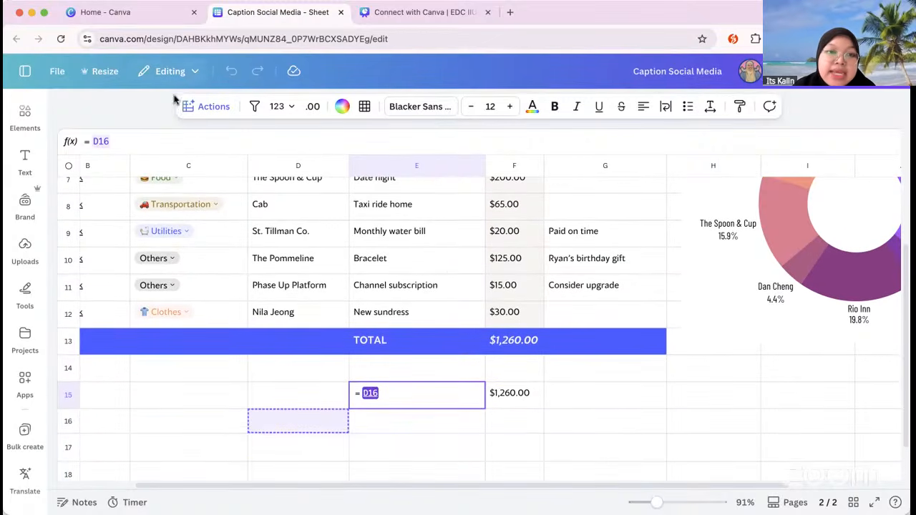
{"action": "left_click", "coordinate": [195, 108]}
{"action": "scroll", "coordinate": [229, 247], "scroll_direction": "down", "scroll_amount": 5}
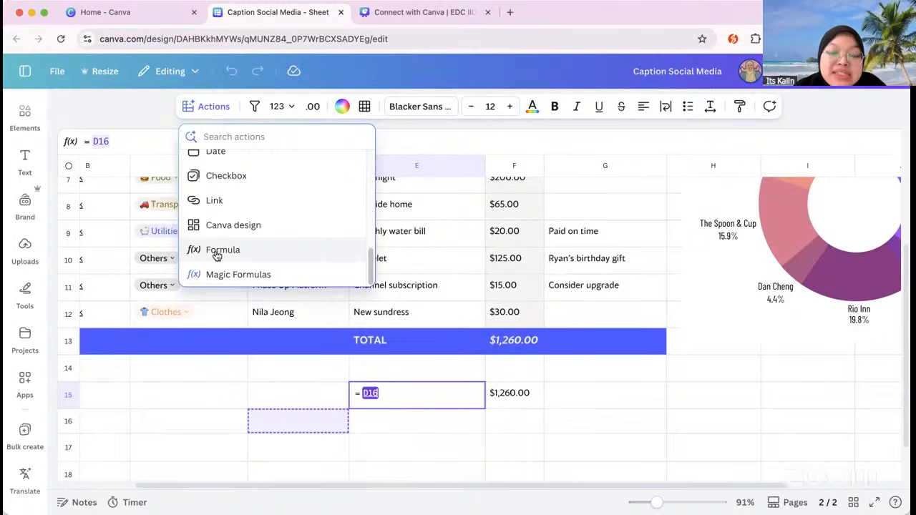
{"action": "left_click", "coordinate": [236, 426]}
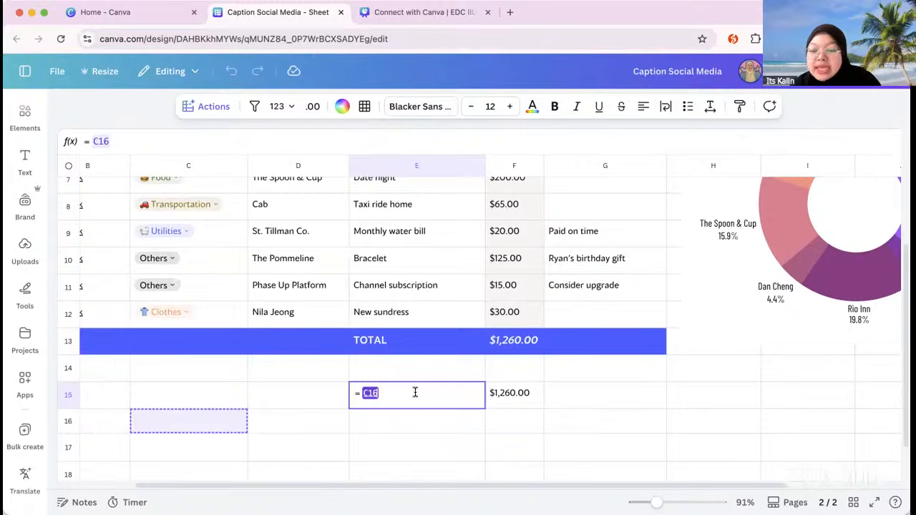
{"action": "key", "text": "BackSpace"}
{"action": "key", "text": "BackSpace"}
{"action": "key", "text": "BackSpace"}
{"action": "key", "text": "BackSpace"}
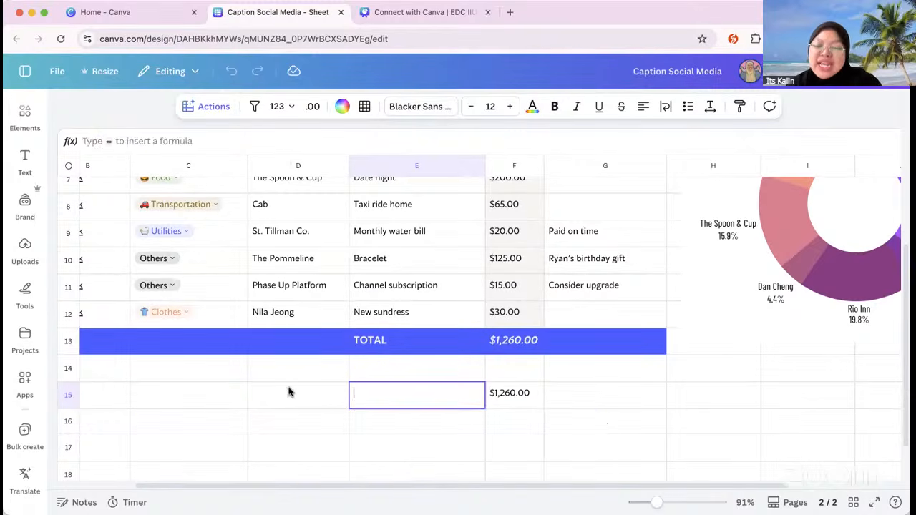
{"action": "left_click", "coordinate": [291, 393]}
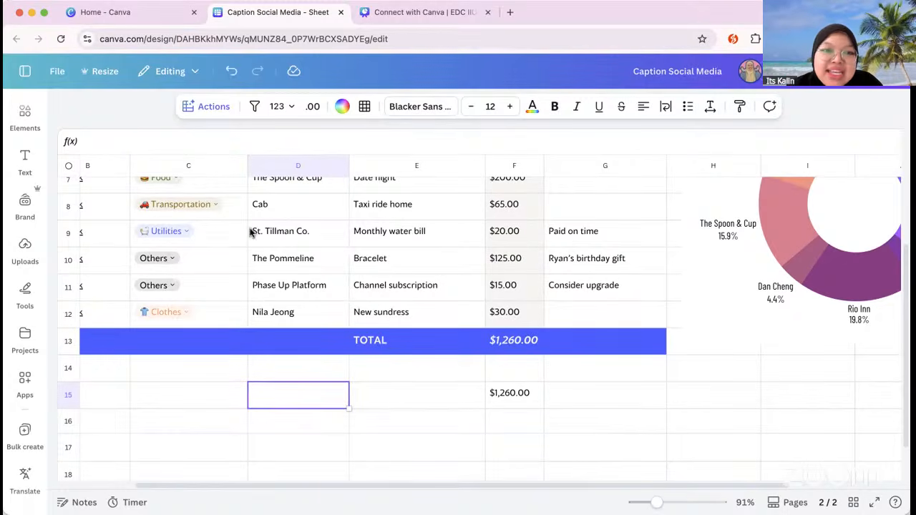
{"action": "left_click", "coordinate": [203, 107]}
{"action": "scroll", "coordinate": [274, 219], "scroll_direction": "down", "scroll_amount": 10}
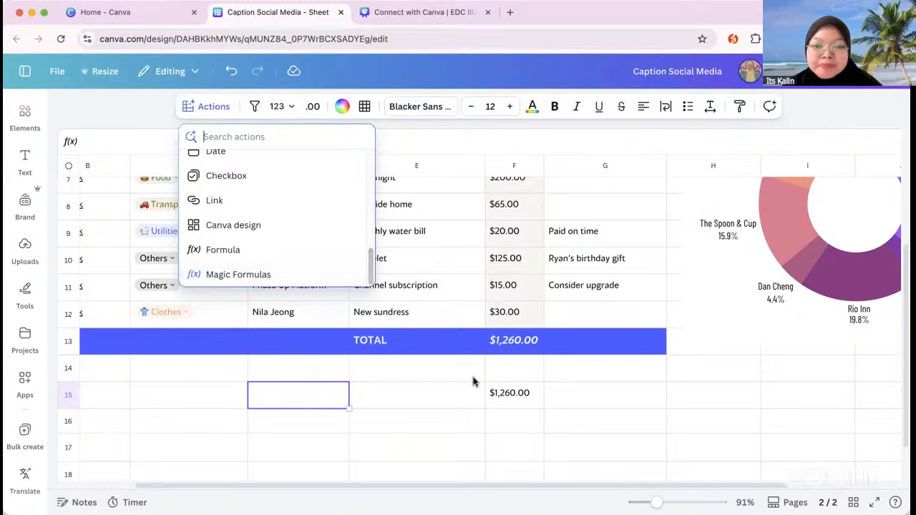
- Delete the duplicate sum formula from cell F15 below the TOTAL row
{"action": "left_click", "coordinate": [501, 399]}
{"action": "key", "text": "Delete"}
{"action": "scroll", "coordinate": [380, 384], "scroll_direction": "up", "scroll_amount": 3}
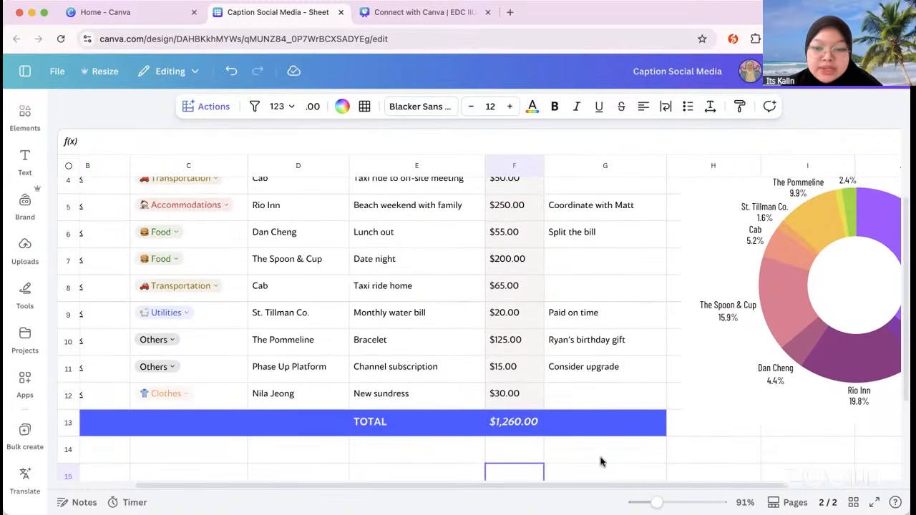
- Open Magic Formulas for the empty cell E15 below the TOTAL row
{"action": "left_click_drag", "start_coordinate": [659, 503], "coordinate": [635, 503]}
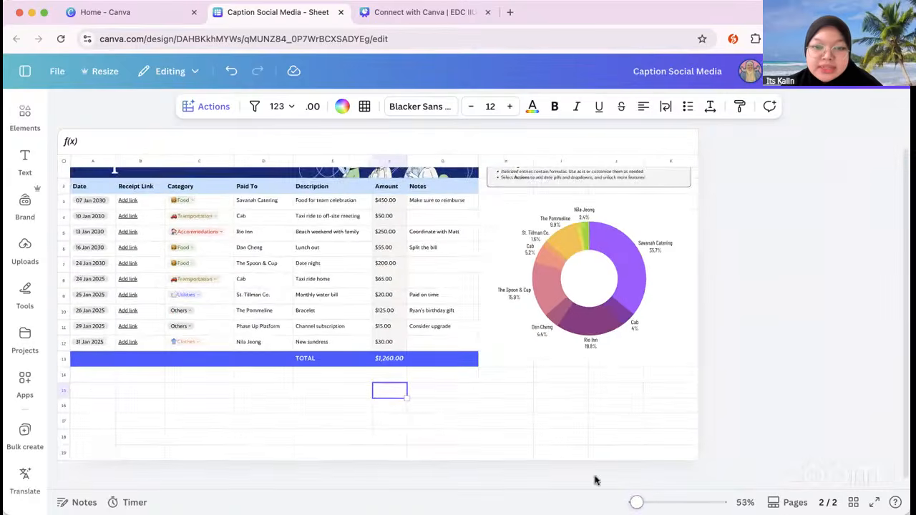
{"action": "left_click", "coordinate": [345, 393]}
{"action": "left_click_drag", "start_coordinate": [637, 501], "coordinate": [644, 499]}
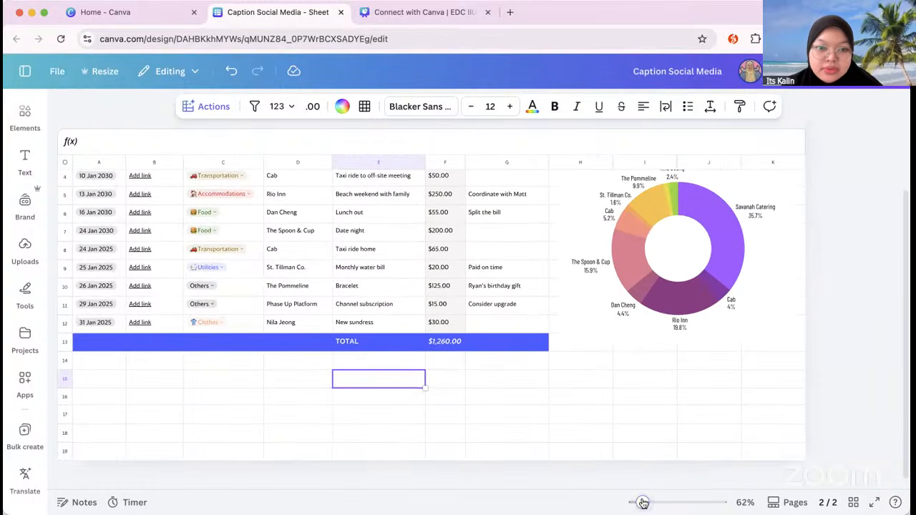
{"action": "left_click", "coordinate": [188, 108]}
{"action": "scroll", "coordinate": [225, 218], "scroll_direction": "down", "scroll_amount": 8}
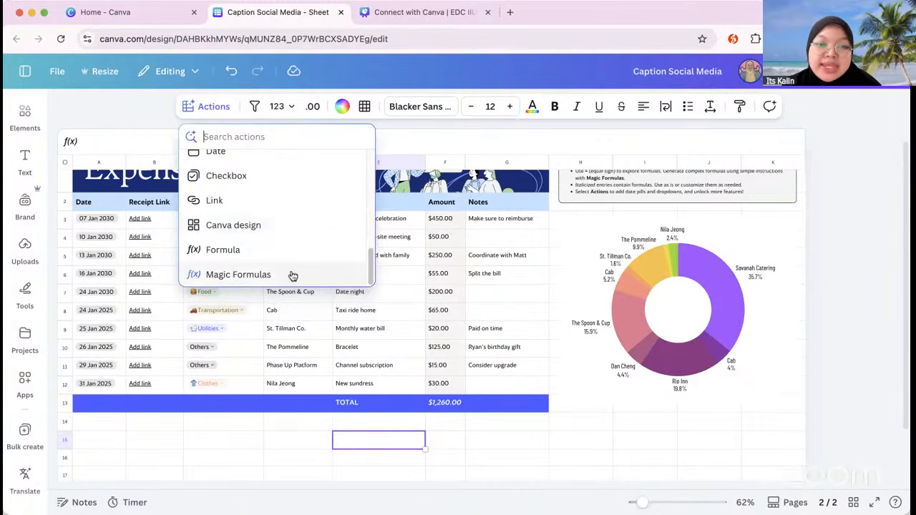
{"action": "left_click", "coordinate": [232, 276]}
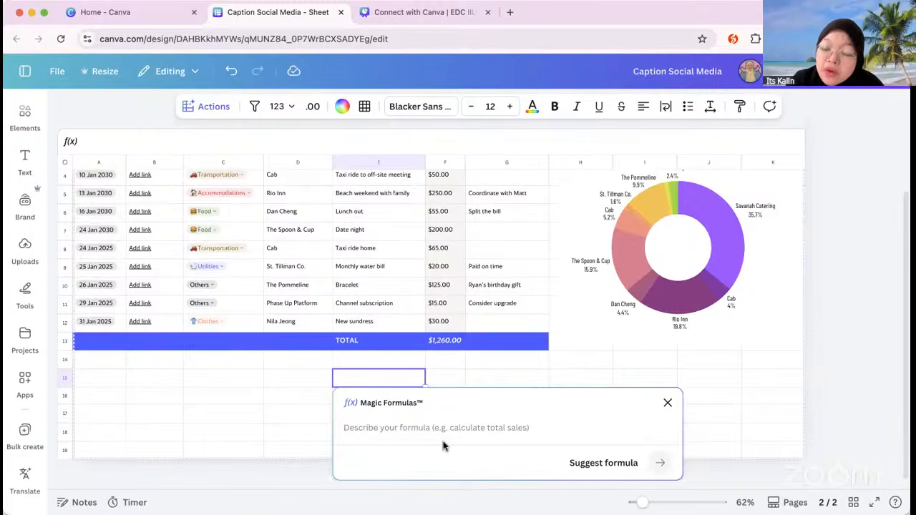
- Generate a formula from the description "Create an avg amount" and insert the suggested AVERAGE(F3:F12) into E15
{"action": "scroll", "coordinate": [443, 445], "scroll_direction": "up", "scroll_amount": 2}
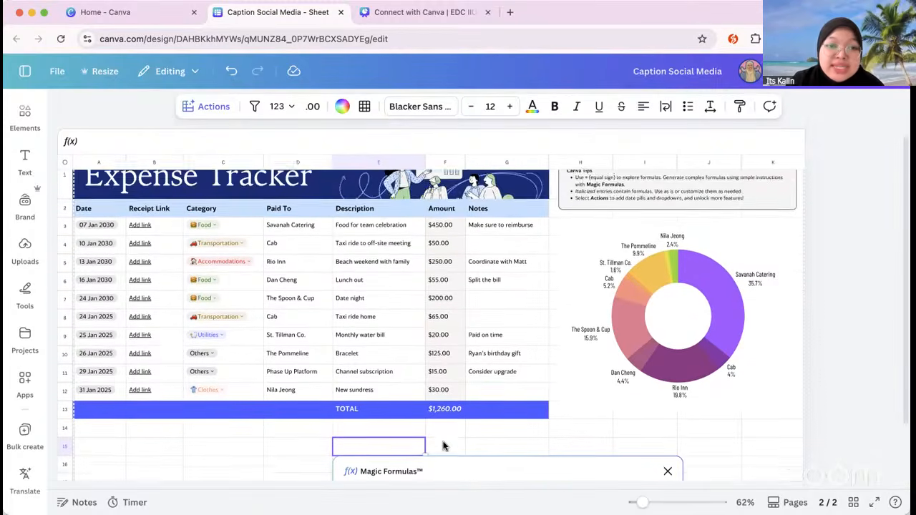
{"action": "scroll", "coordinate": [443, 446], "scroll_direction": "down", "scroll_amount": 1}
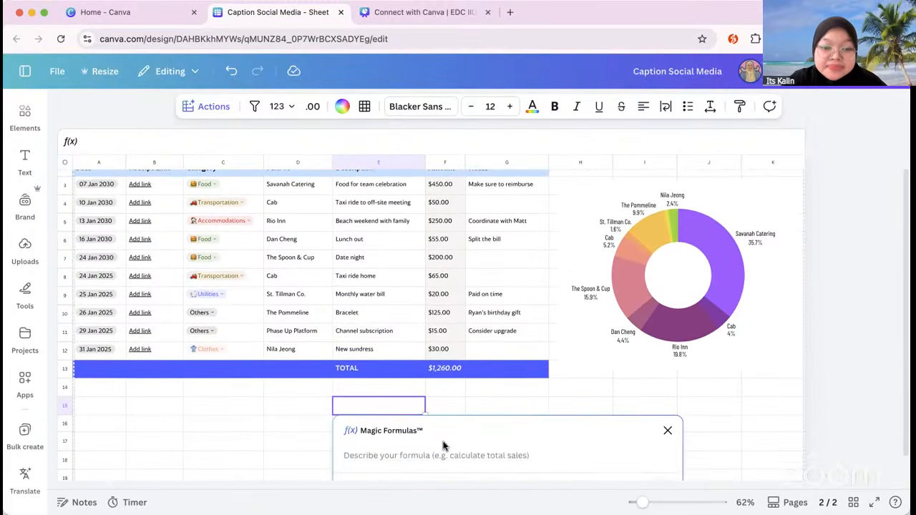
{"action": "type", "text": "Creat"}
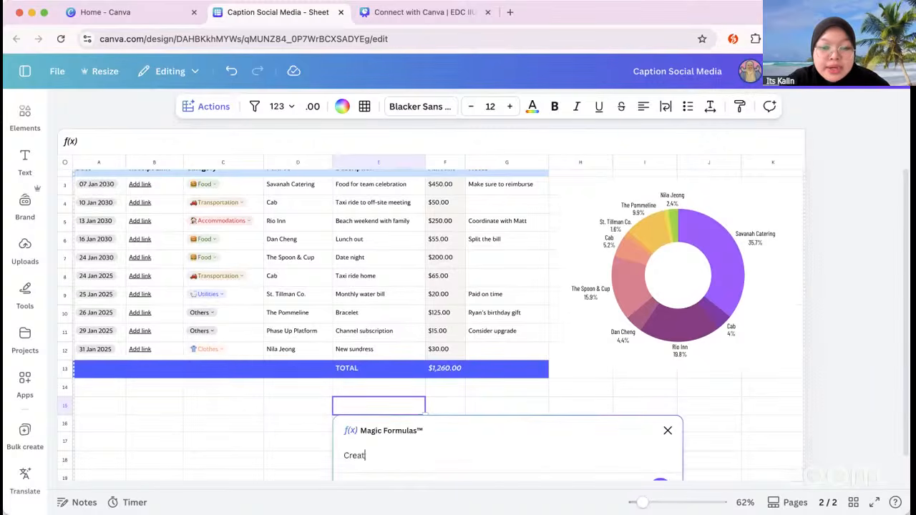
{"action": "type", "text": "e an a"}
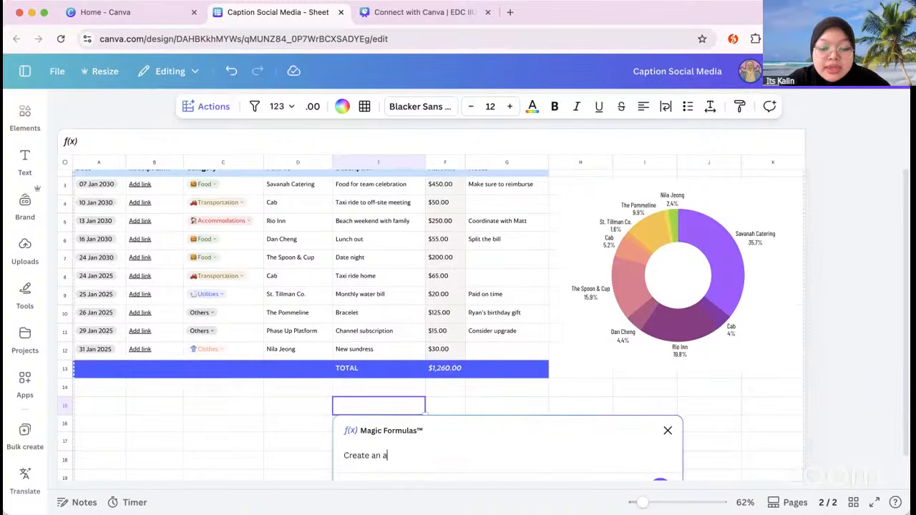
{"action": "type", "text": "vg amount"}
{"action": "scroll", "coordinate": [483, 307], "scroll_direction": "up", "scroll_amount": 1}
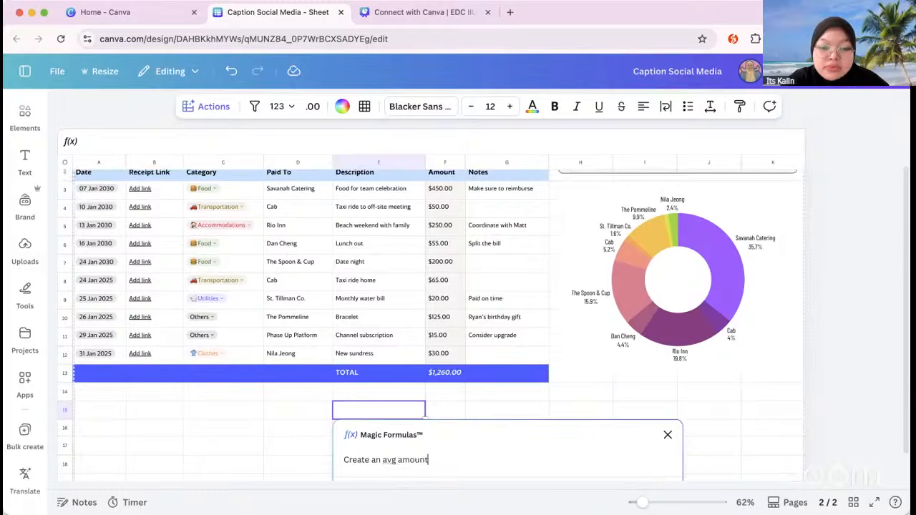
{"action": "scroll", "coordinate": [530, 484], "scroll_direction": "down", "scroll_amount": 1}
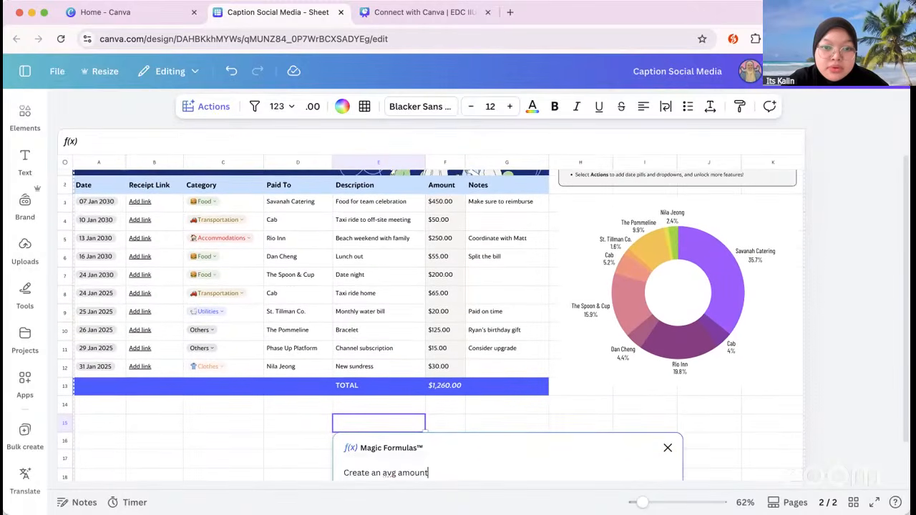
{"action": "scroll", "coordinate": [530, 484], "scroll_direction": "down", "scroll_amount": 1}
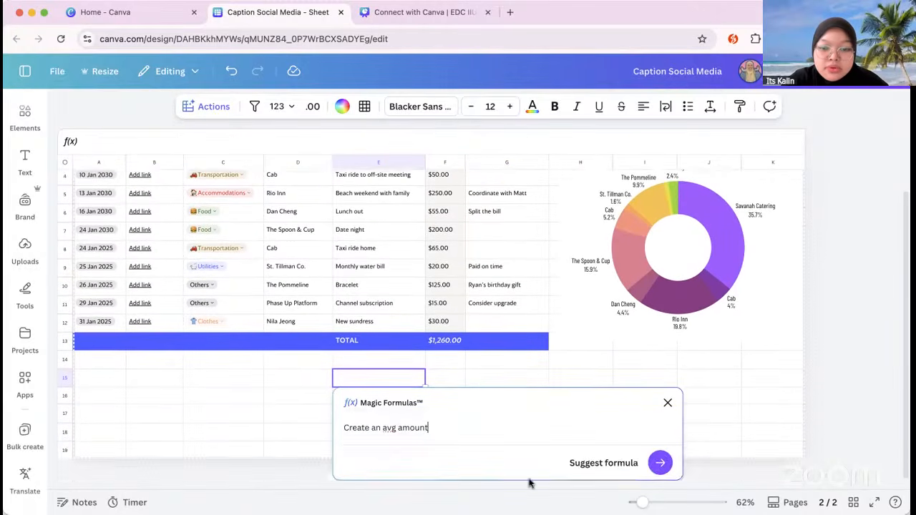
{"action": "left_click", "coordinate": [660, 464]}
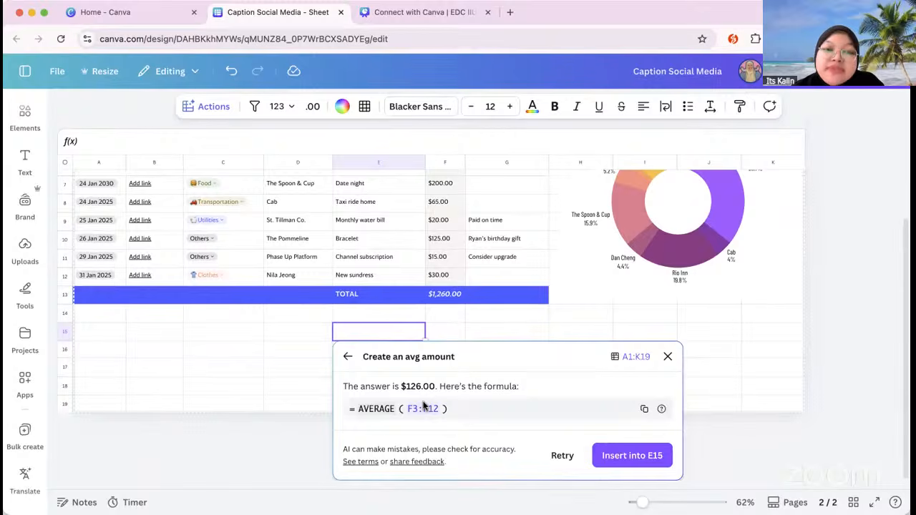
{"action": "left_click", "coordinate": [642, 458]}
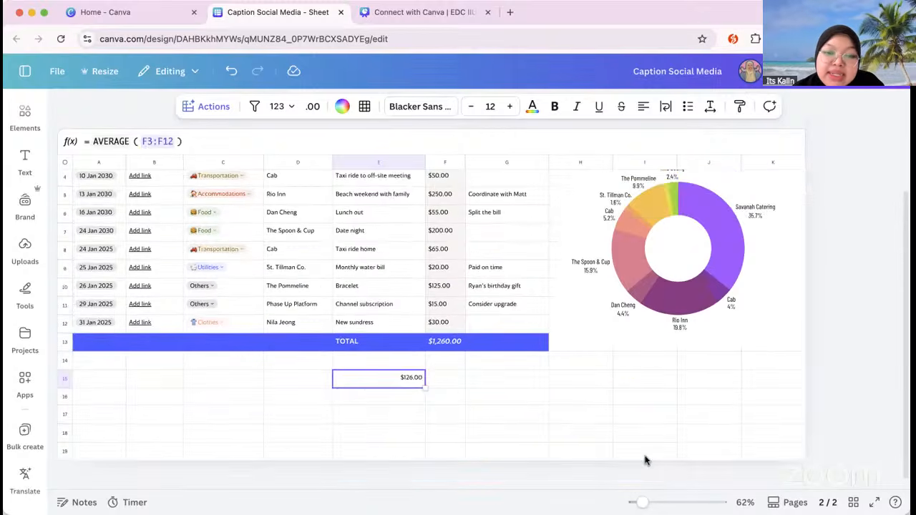
- Look at the fill colour options and the text colour options for cell E15
{"action": "scroll", "coordinate": [527, 426], "scroll_direction": "up", "scroll_amount": 2}
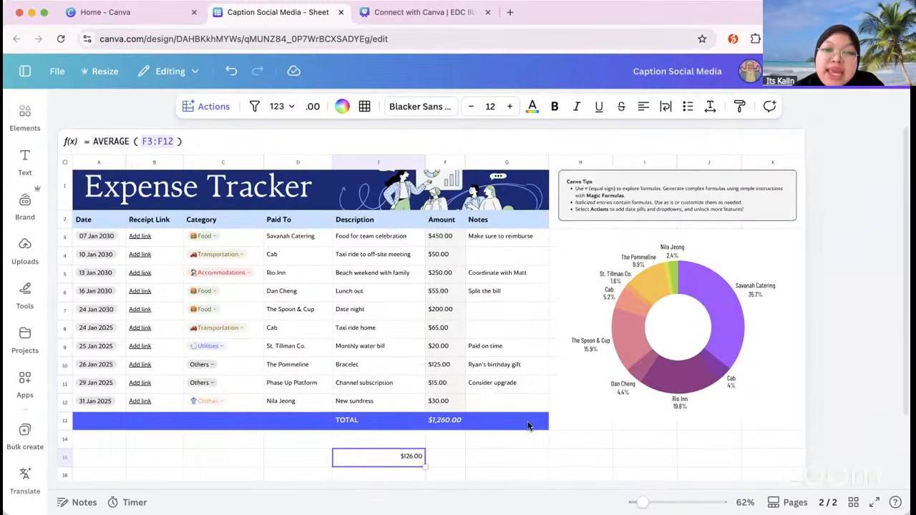
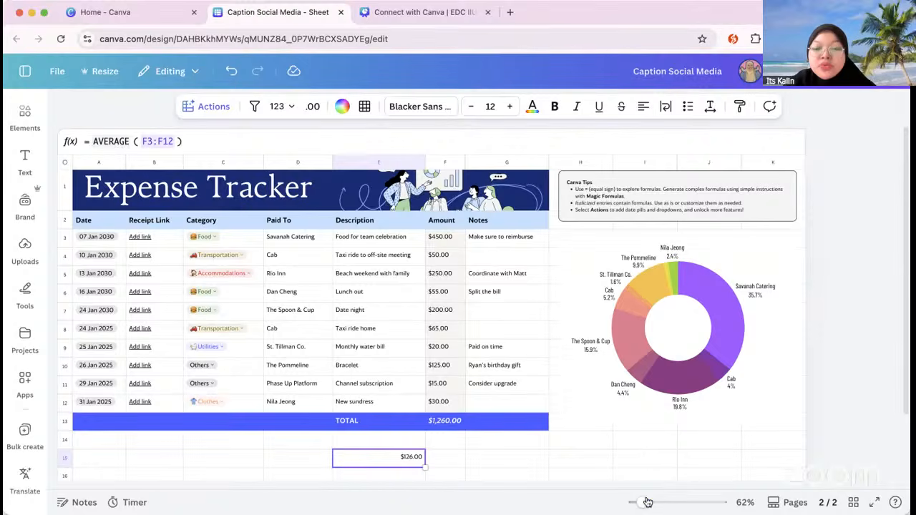
{"action": "left_click_drag", "start_coordinate": [646, 503], "coordinate": [643, 503]}
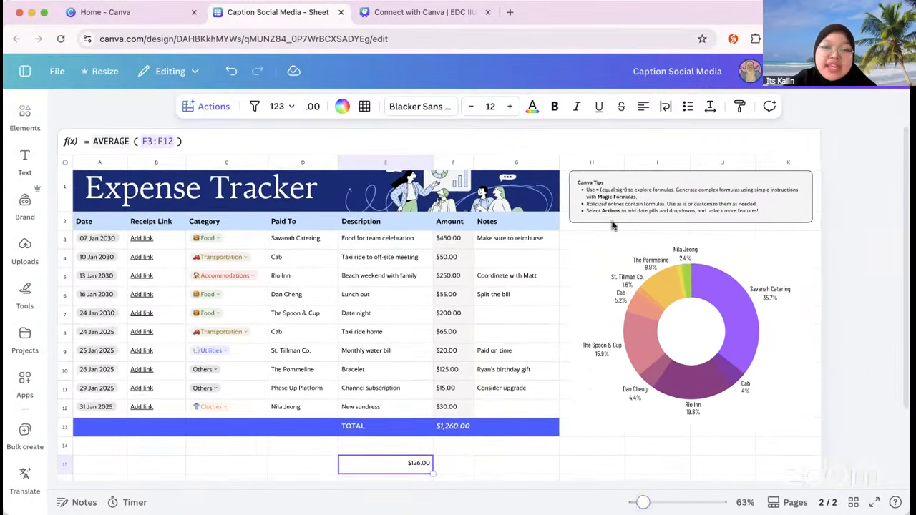
{"action": "scroll", "coordinate": [612, 227], "scroll_direction": "down", "scroll_amount": 1}
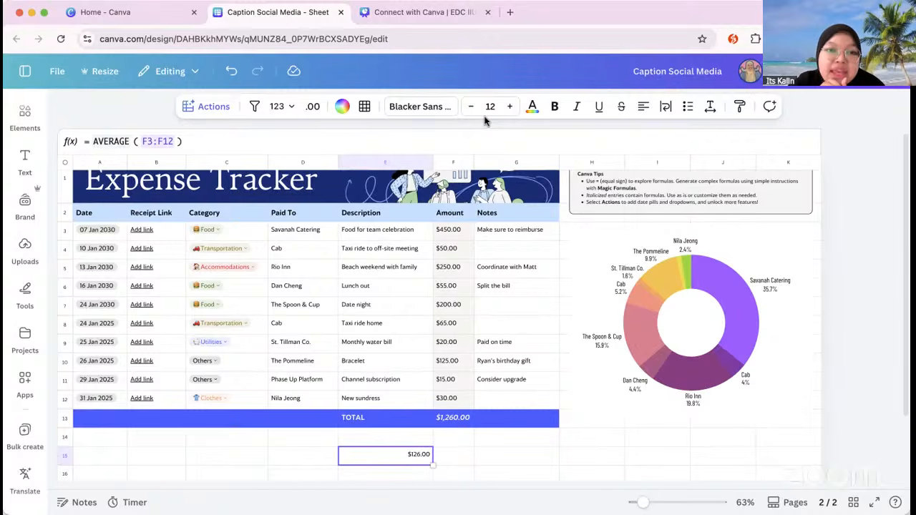
{"action": "left_click", "coordinate": [342, 106]}
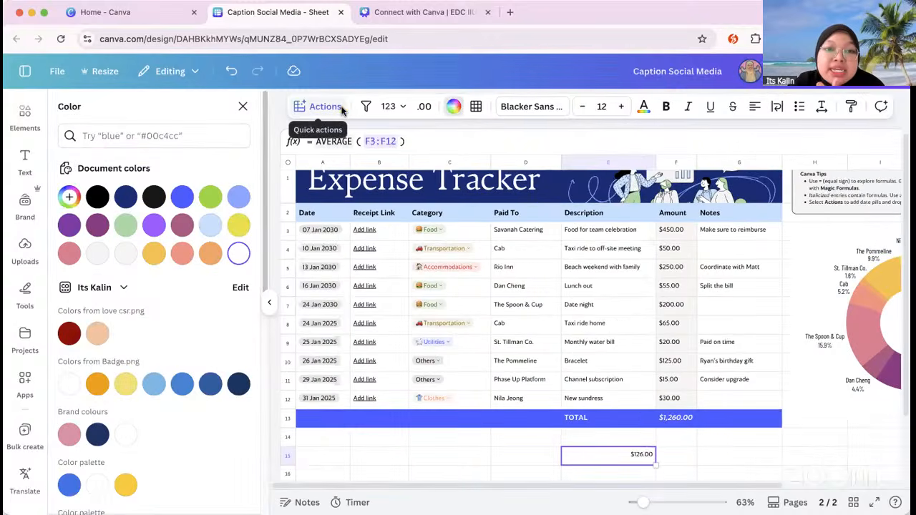
{"action": "left_click", "coordinate": [244, 107]}
{"action": "left_click", "coordinate": [533, 107]}
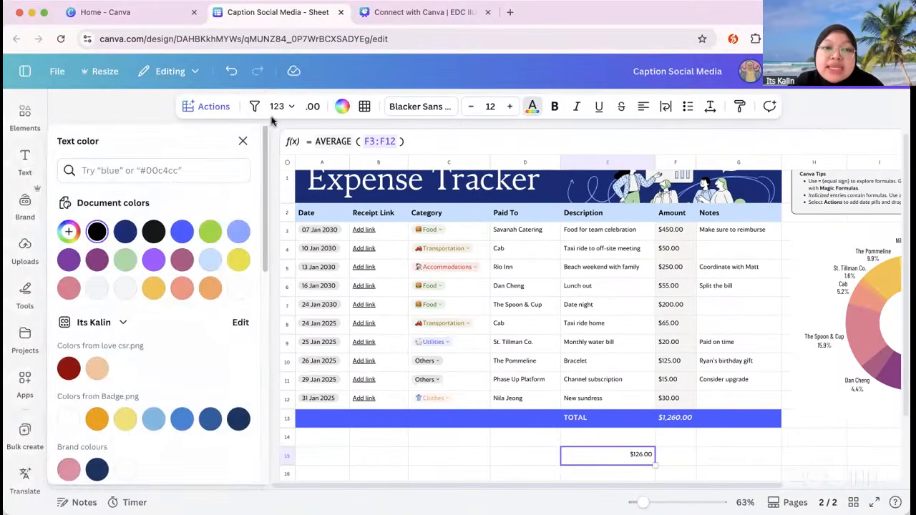
- Merge the hashtag cells M2 to M6 on the first page of the sheet
{"action": "left_click", "coordinate": [243, 141]}
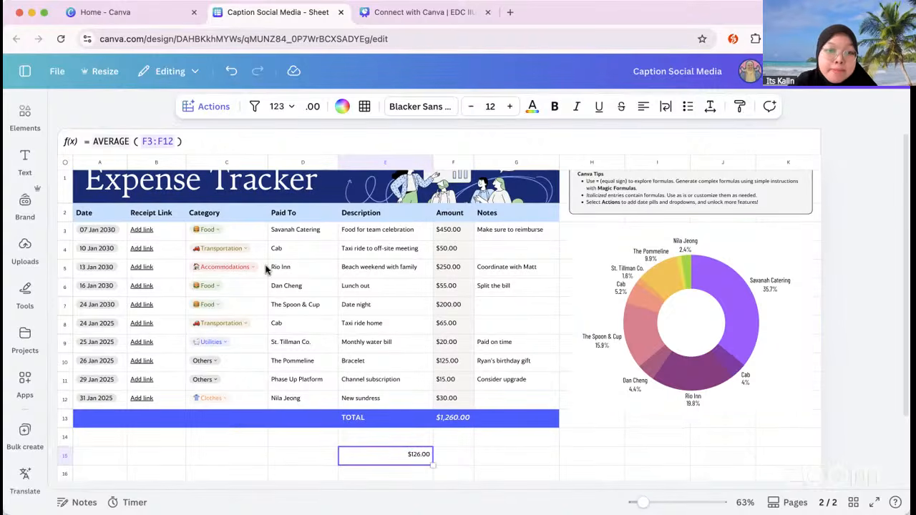
{"action": "left_click", "coordinate": [793, 502]}
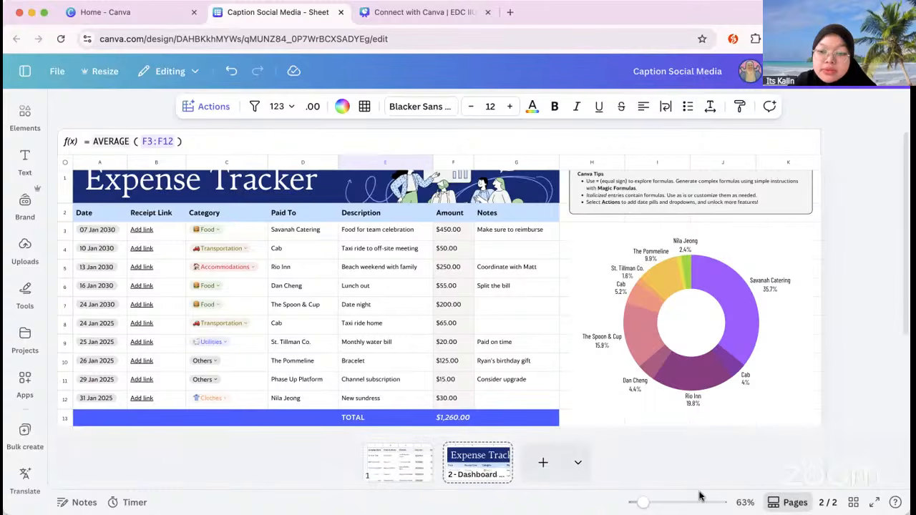
{"action": "left_click", "coordinate": [420, 473]}
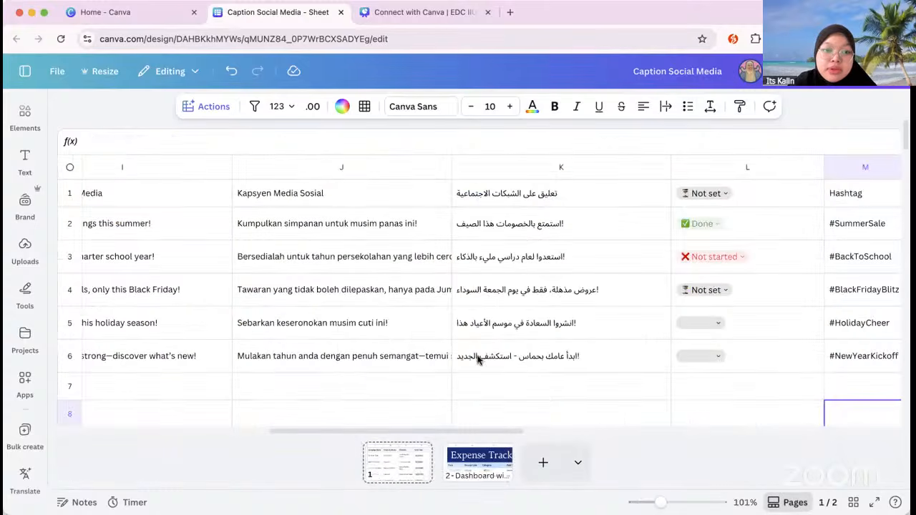
{"action": "left_click_drag", "start_coordinate": [657, 502], "coordinate": [657, 502]}
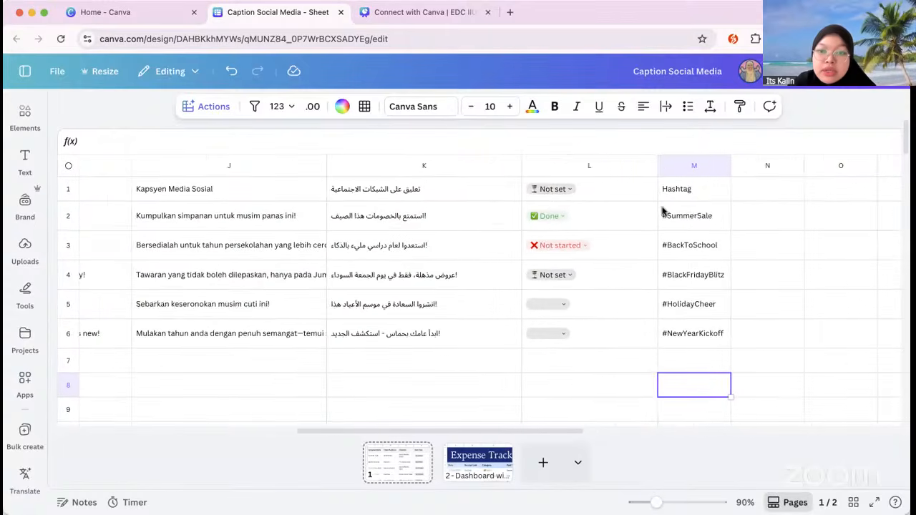
{"action": "scroll", "coordinate": [662, 211], "scroll_direction": "right", "scroll_amount": 3}
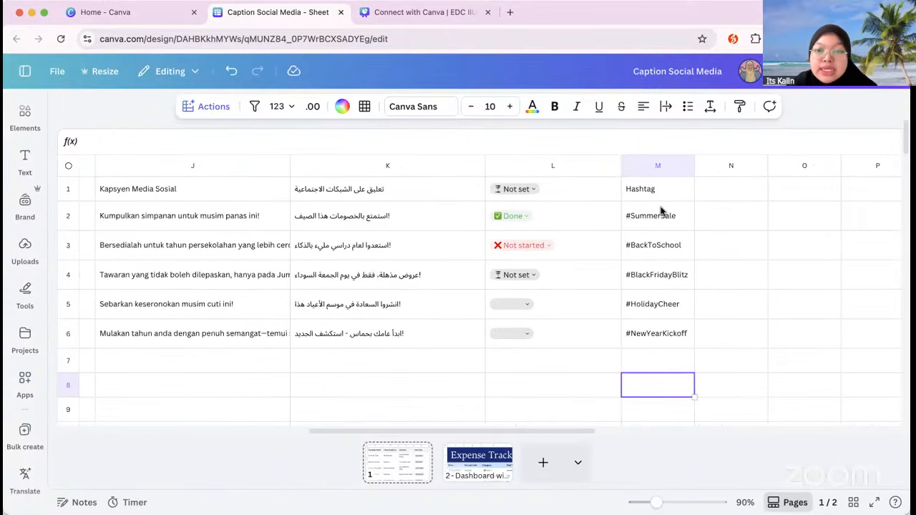
{"action": "left_click", "coordinate": [662, 215]}
{"action": "left_click", "coordinate": [680, 342], "text": "shift"}
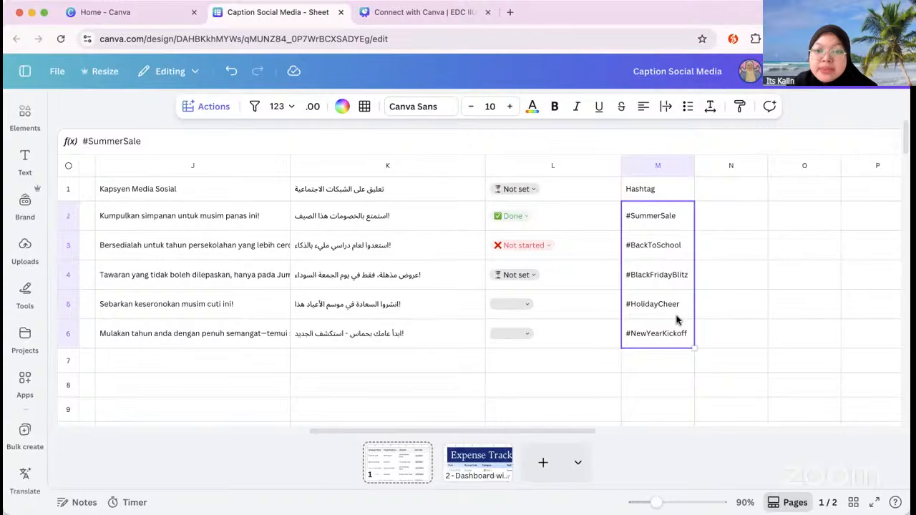
{"action": "right_click", "coordinate": [663, 218]}
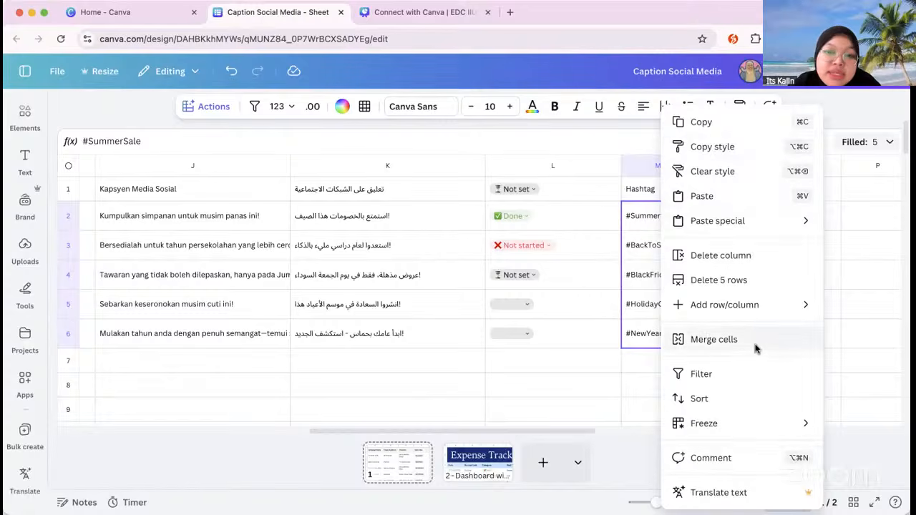
{"action": "left_click", "coordinate": [726, 340]}
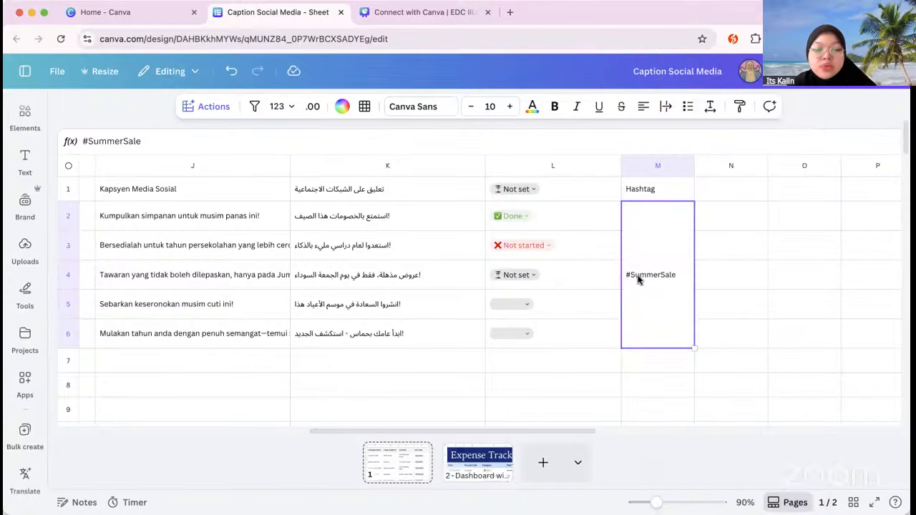
- Undo the merge of the hashtag cells in column M
{"action": "key", "text": "super+z"}
{"action": "right_click", "coordinate": [673, 219]}
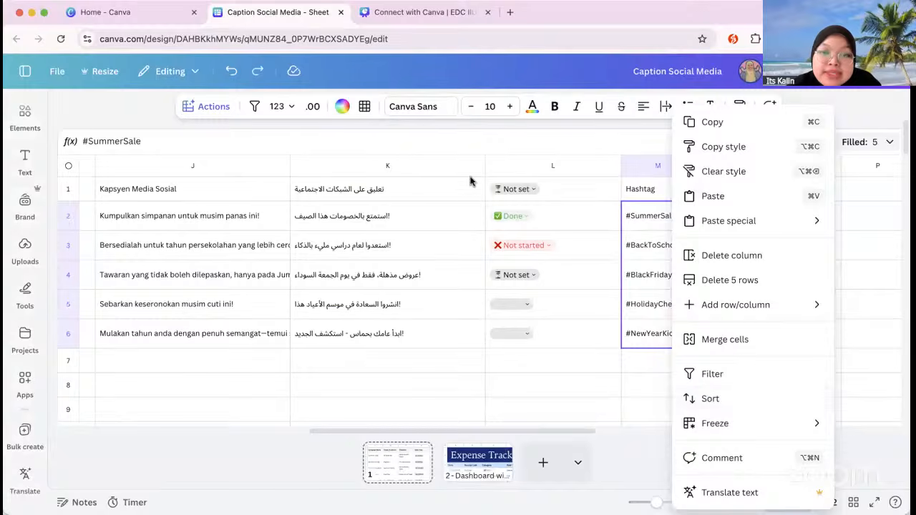
{"action": "key", "text": "Escape"}
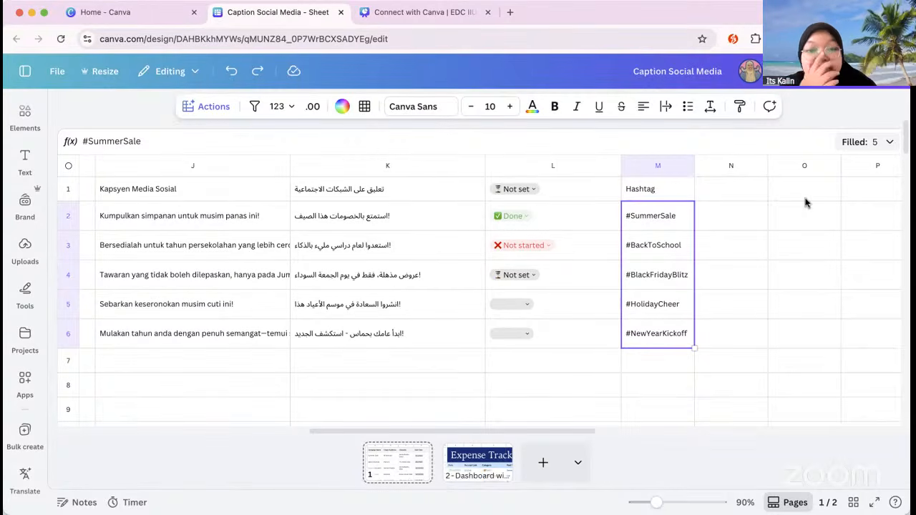
- Create a new blank presentation from the Canva home page
{"action": "left_click", "coordinate": [476, 464]}
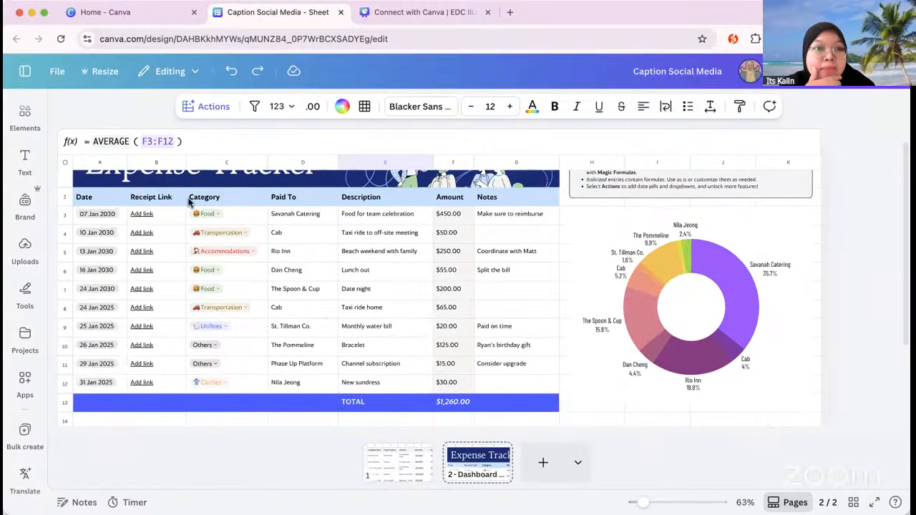
{"action": "left_click", "coordinate": [162, 14]}
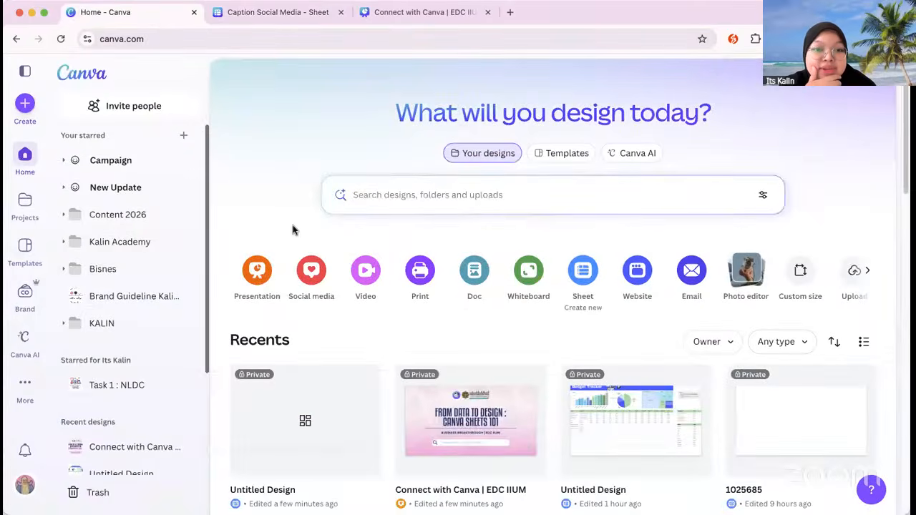
{"action": "left_click", "coordinate": [263, 278]}
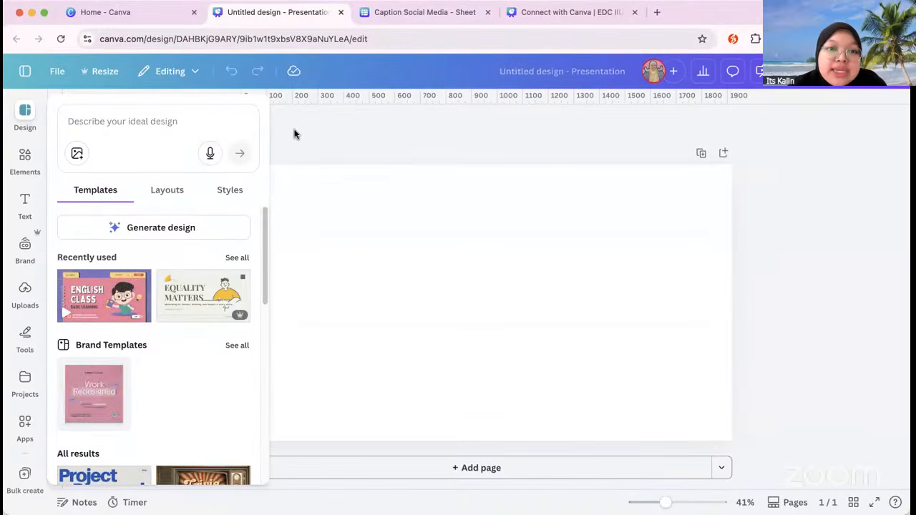
{"action": "left_click", "coordinate": [296, 134]}
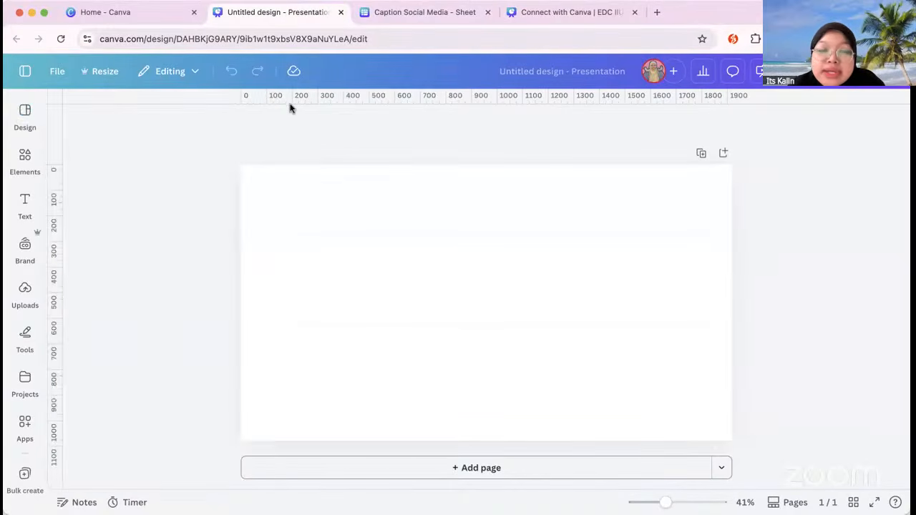
- Search the presentation's design templates for "report"
{"action": "left_click", "coordinate": [28, 119]}
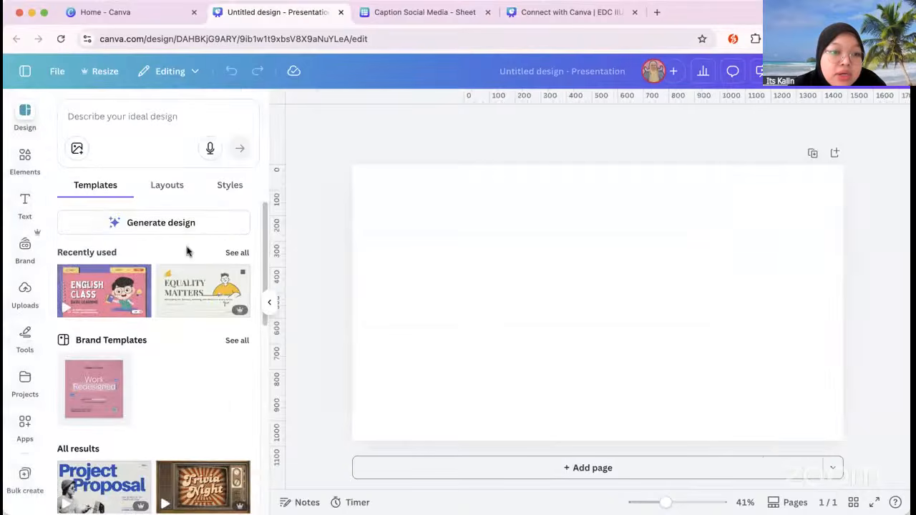
{"action": "left_click_drag", "start_coordinate": [265, 210], "coordinate": [279, 174]}
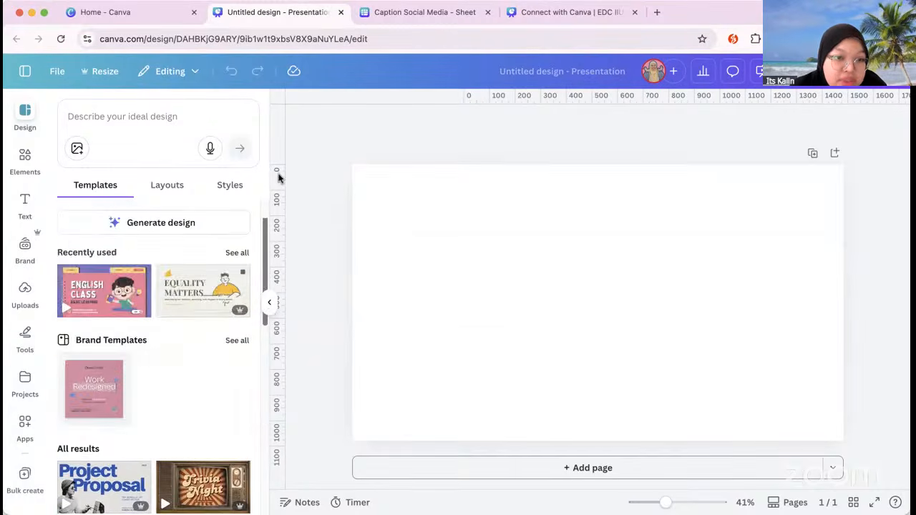
{"action": "left_click", "coordinate": [103, 114]}
{"action": "type", "text": "report"}
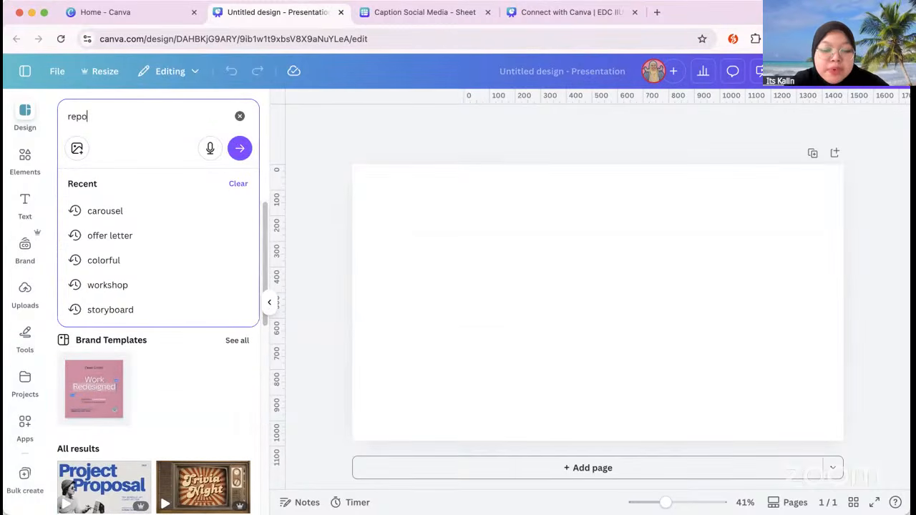
{"action": "key", "text": "Return"}
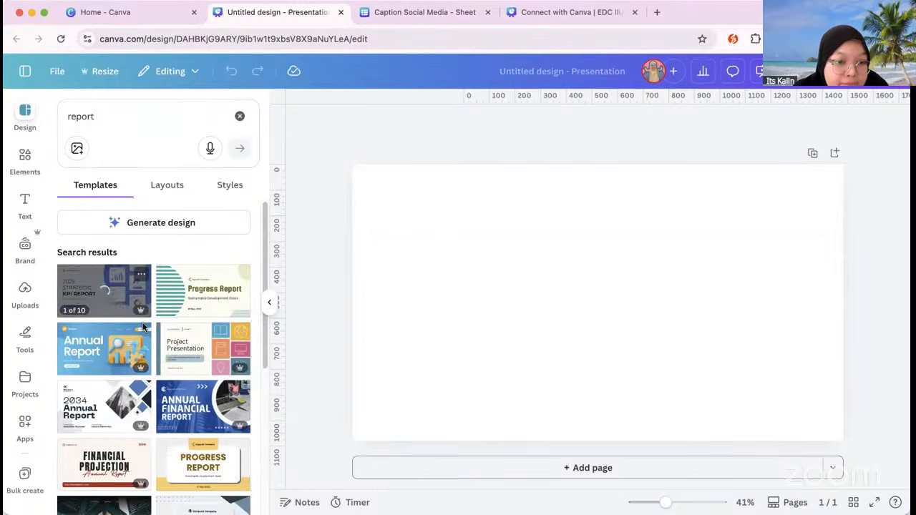
- Apply all 10 pages of the Beige and Blue Modern and Annual Company Report Presentation template to the design
{"action": "scroll", "coordinate": [95, 335], "scroll_direction": "down", "scroll_amount": 1}
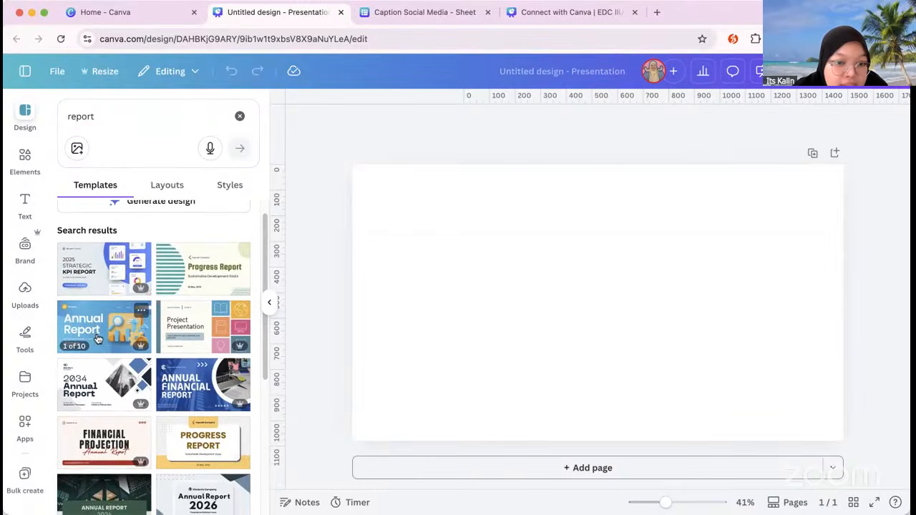
{"action": "scroll", "coordinate": [98, 339], "scroll_direction": "down", "scroll_amount": 1}
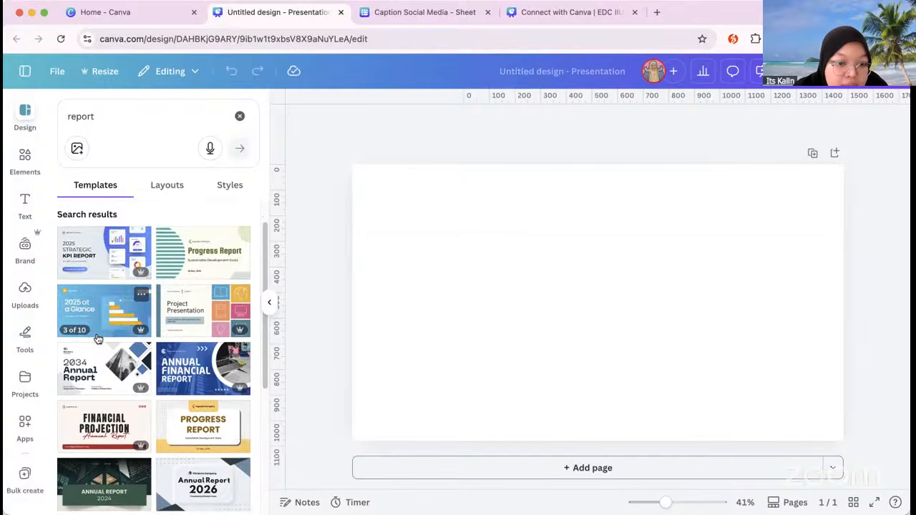
{"action": "scroll", "coordinate": [98, 338], "scroll_direction": "down", "scroll_amount": 10}
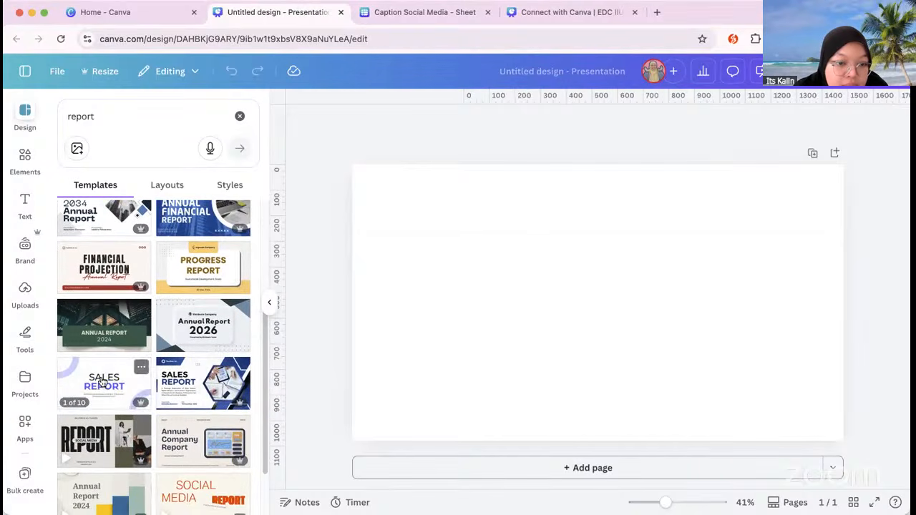
{"action": "left_click", "coordinate": [208, 440]}
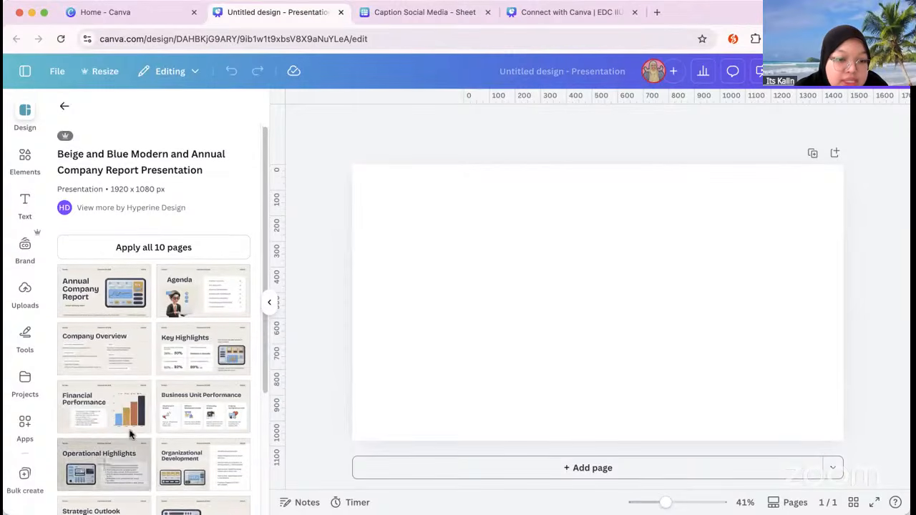
{"action": "scroll", "coordinate": [125, 405], "scroll_direction": "down", "scroll_amount": 15}
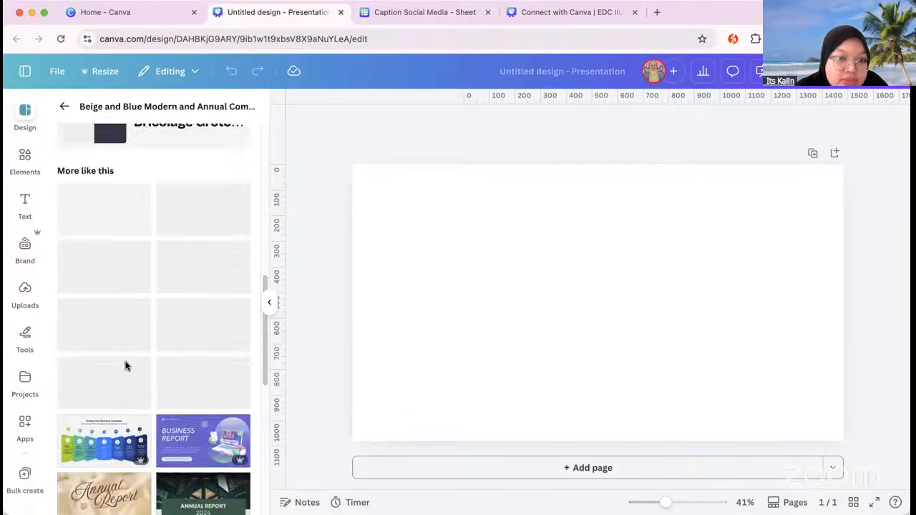
{"action": "scroll", "coordinate": [127, 365], "scroll_direction": "up", "scroll_amount": 15}
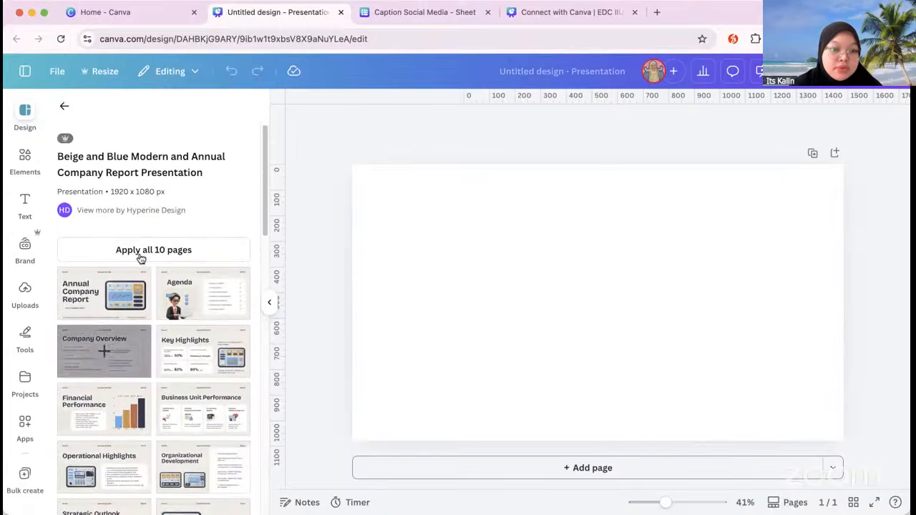
{"action": "left_click", "coordinate": [179, 257]}
{"action": "left_click", "coordinate": [267, 307]}
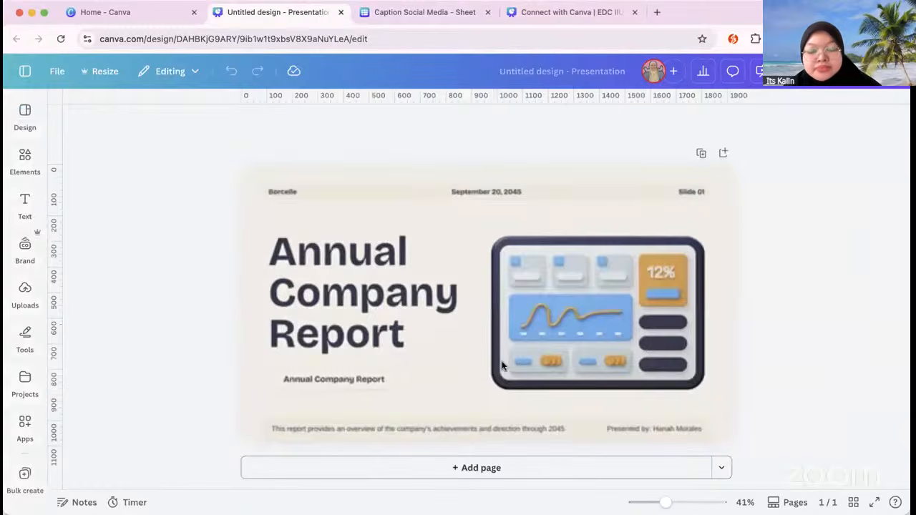
- Delete the bar chart from the Financial Performance slide on page 5
{"action": "scroll", "coordinate": [502, 365], "scroll_direction": "down", "scroll_amount": 20}
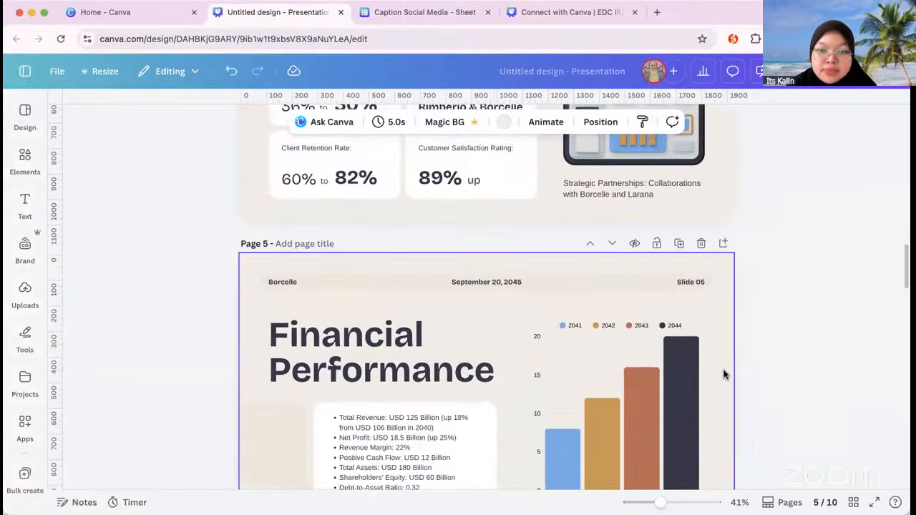
{"action": "scroll", "coordinate": [724, 374], "scroll_direction": "down", "scroll_amount": 3}
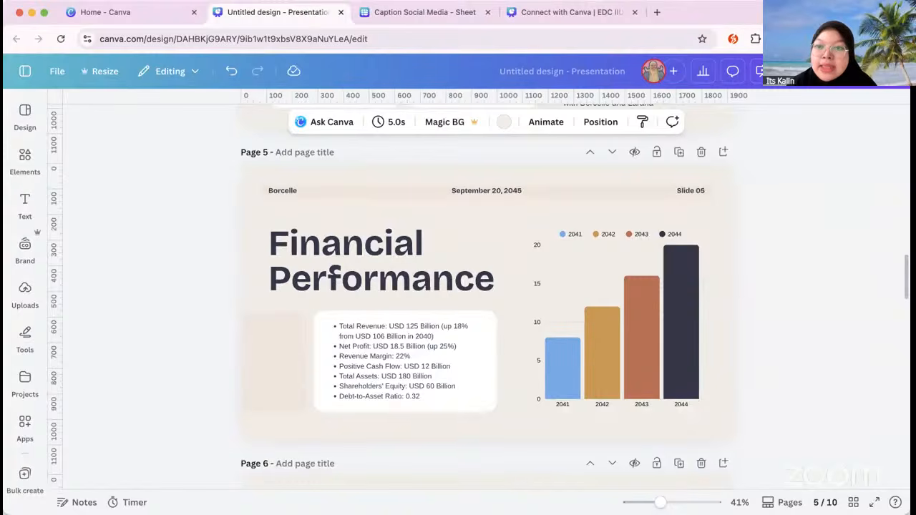
{"action": "left_click", "coordinate": [680, 233]}
{"action": "key", "text": "Delete"}
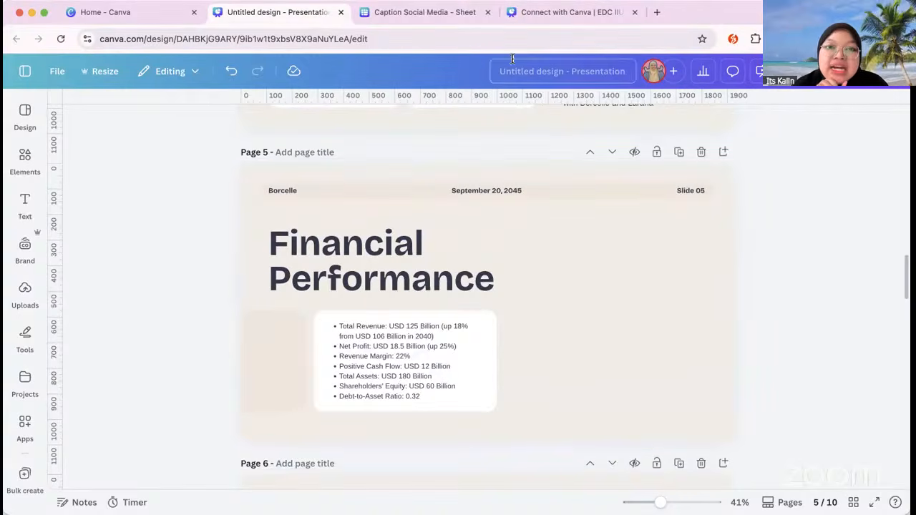
- Copy the donut chart from the Expense Tracker sheet and paste it onto the Financial Performance slide of the presentation
{"action": "left_click", "coordinate": [458, 14]}
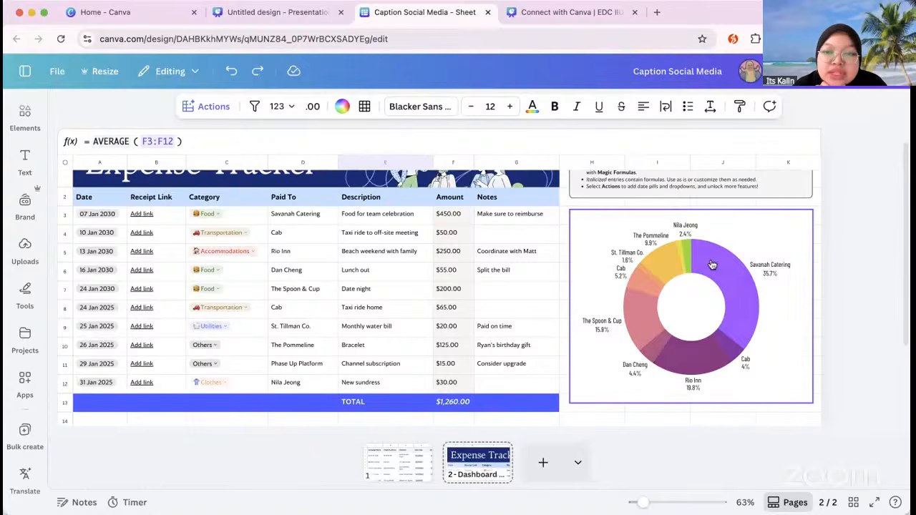
{"action": "left_click", "coordinate": [623, 237]}
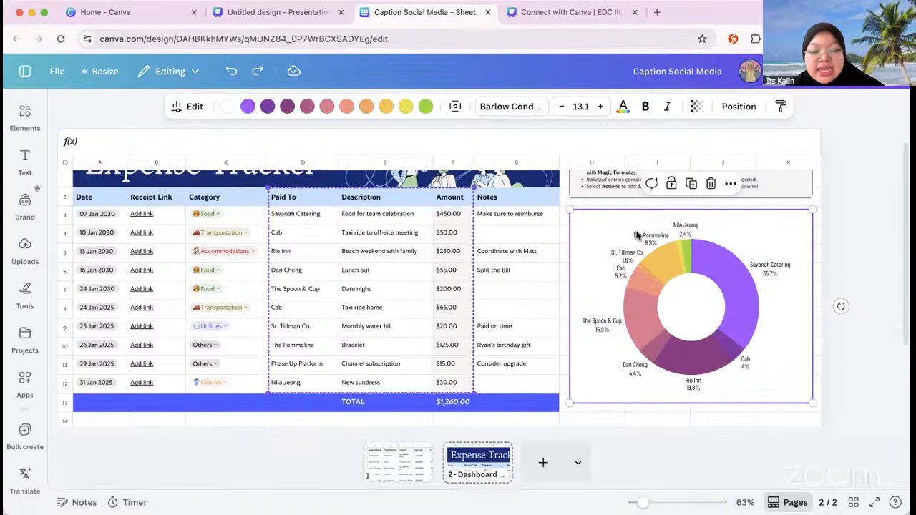
{"action": "left_click", "coordinate": [572, 12]}
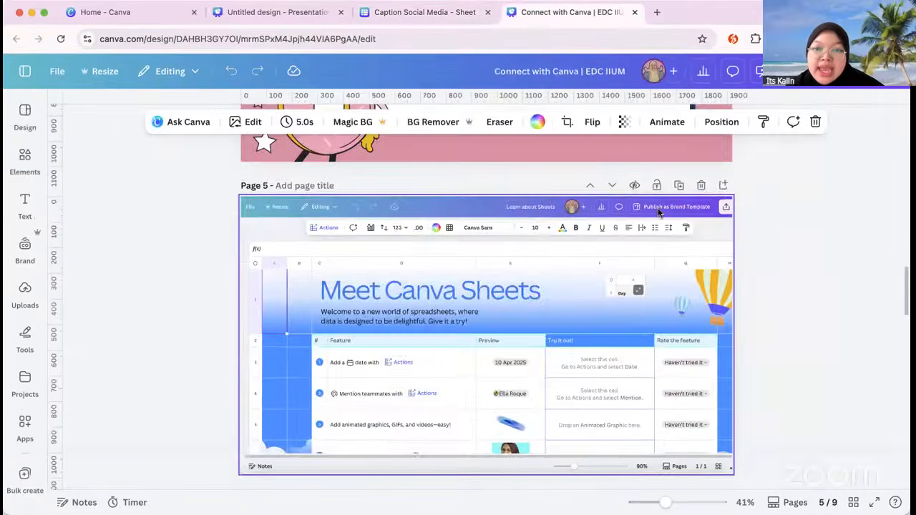
{"action": "left_click", "coordinate": [276, 13]}
{"action": "left_click", "coordinate": [589, 260]}
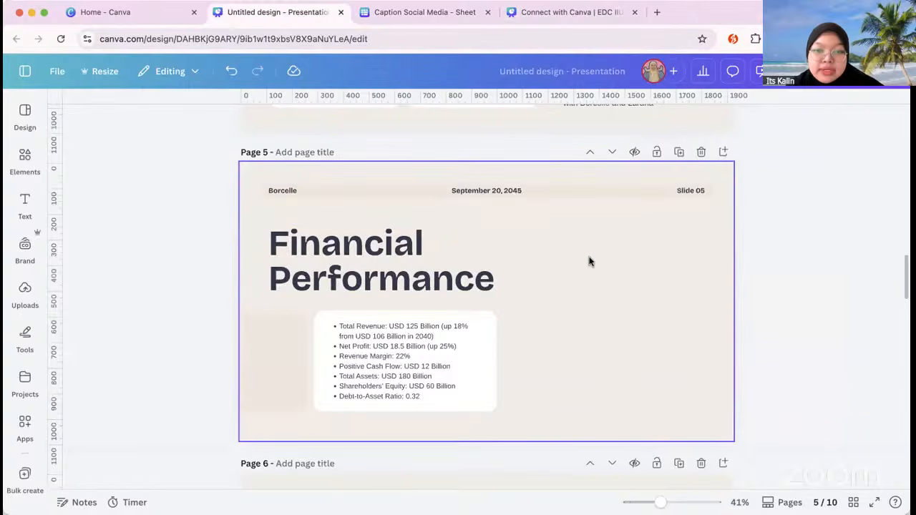
{"action": "key", "text": "ctrl+v"}
- Enlarge the pasted donut chart, place it beside the Financial Performance text and make its background transparent
{"action": "left_click_drag", "start_coordinate": [652, 285], "coordinate": [602, 285]}
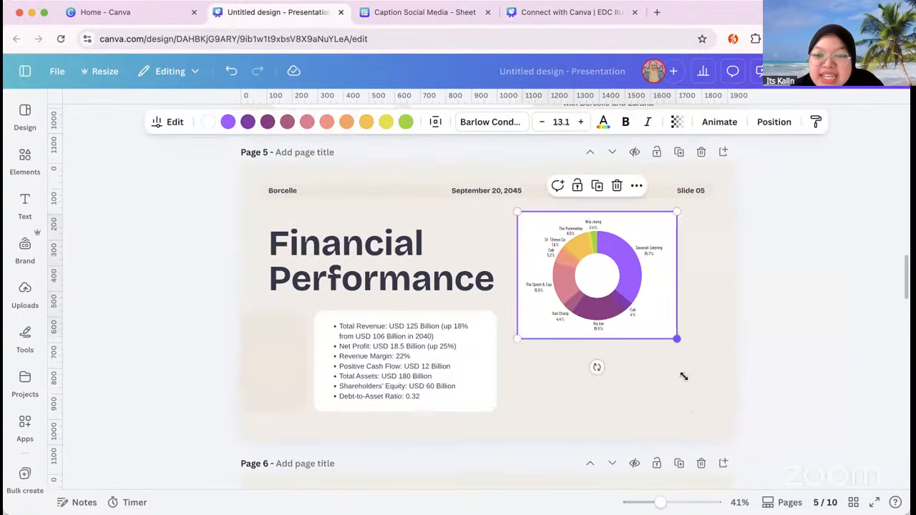
{"action": "left_click_drag", "start_coordinate": [677, 338], "coordinate": [732, 382]}
{"action": "left_click_drag", "start_coordinate": [657, 309], "coordinate": [648, 327]}
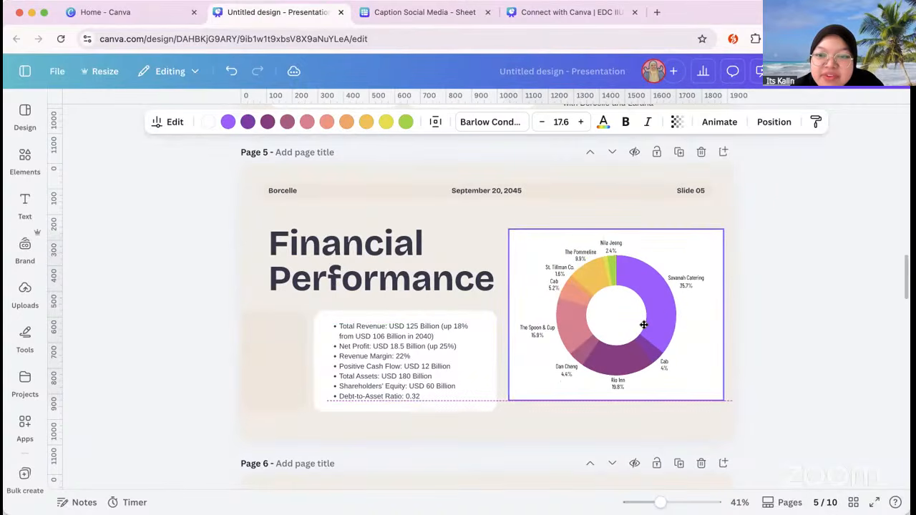
{"action": "left_click", "coordinate": [207, 123]}
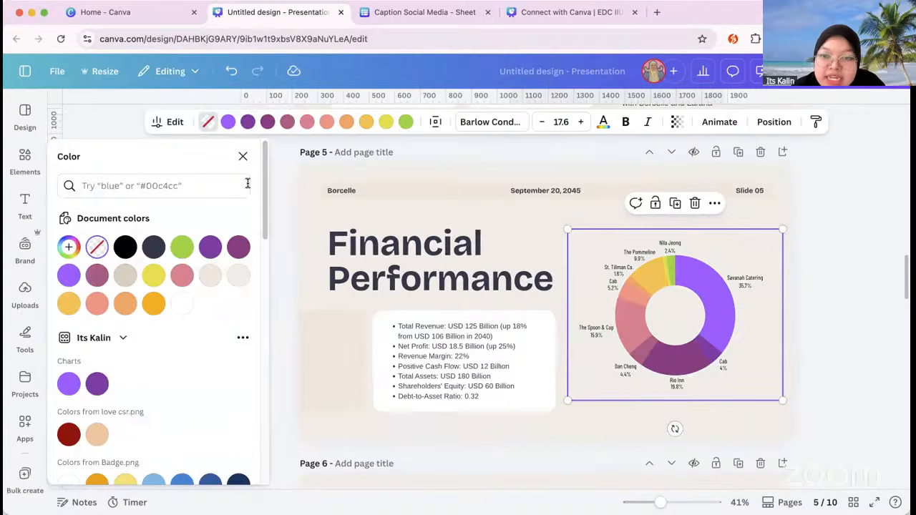
- Change the donut chart on the Financial Performance slide to an area chart
{"action": "left_click", "coordinate": [242, 156]}
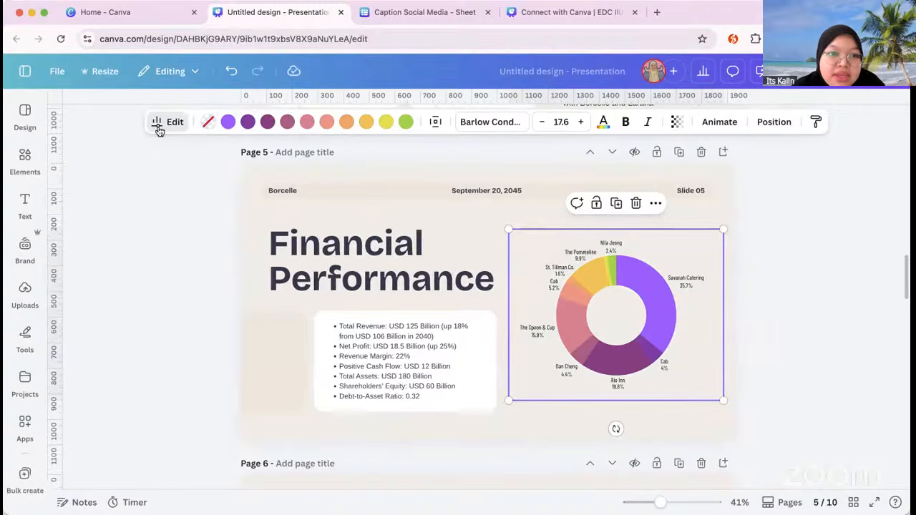
{"action": "left_click", "coordinate": [157, 126]}
{"action": "left_click", "coordinate": [118, 186]}
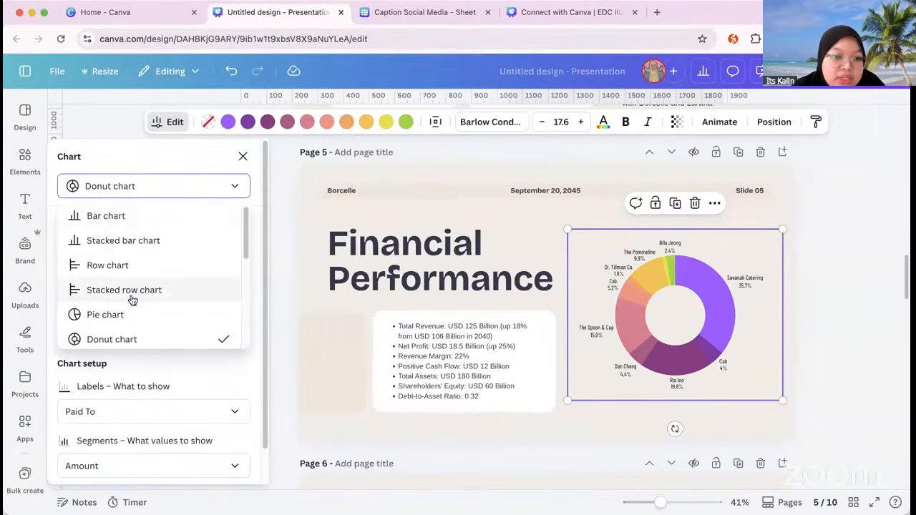
{"action": "scroll", "coordinate": [131, 300], "scroll_direction": "down", "scroll_amount": 2}
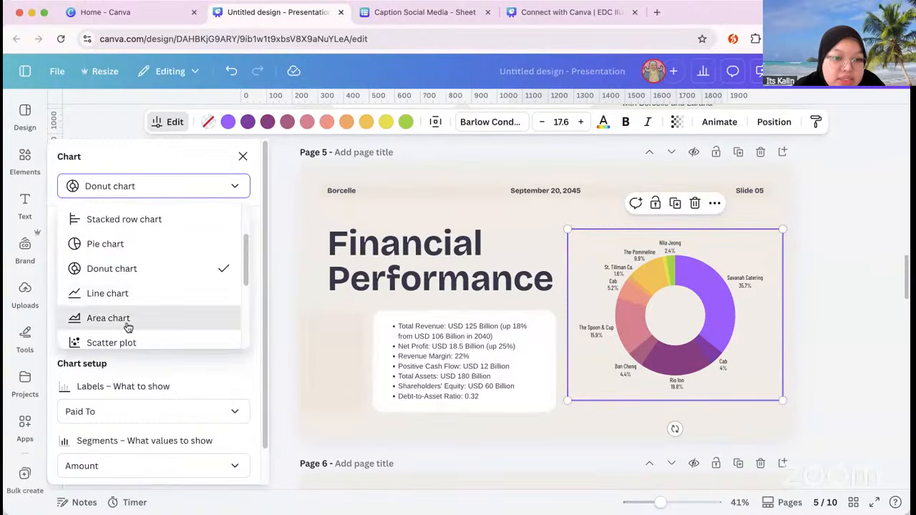
{"action": "left_click", "coordinate": [109, 318]}
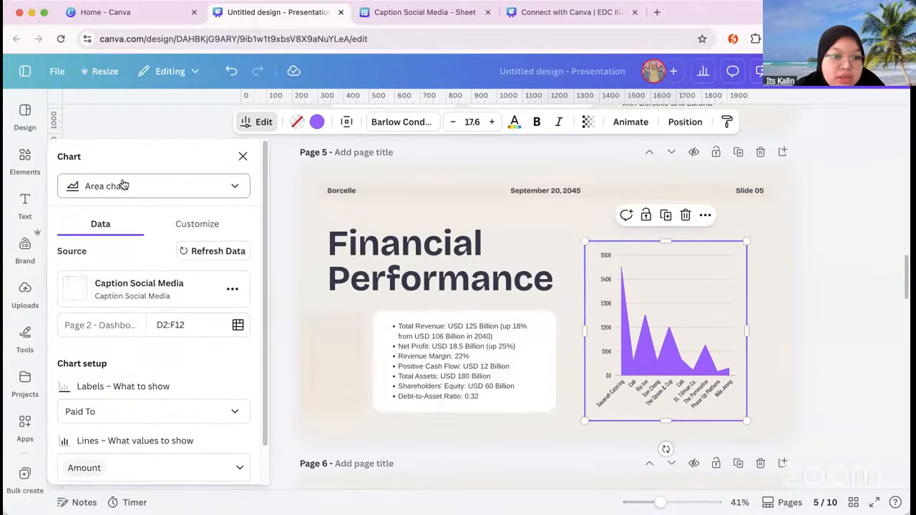
- Change the Financial Performance slide's chart to a line chart and enlarge it to fill the space beside the text
{"action": "left_click", "coordinate": [123, 185]}
{"action": "left_click", "coordinate": [119, 315]}
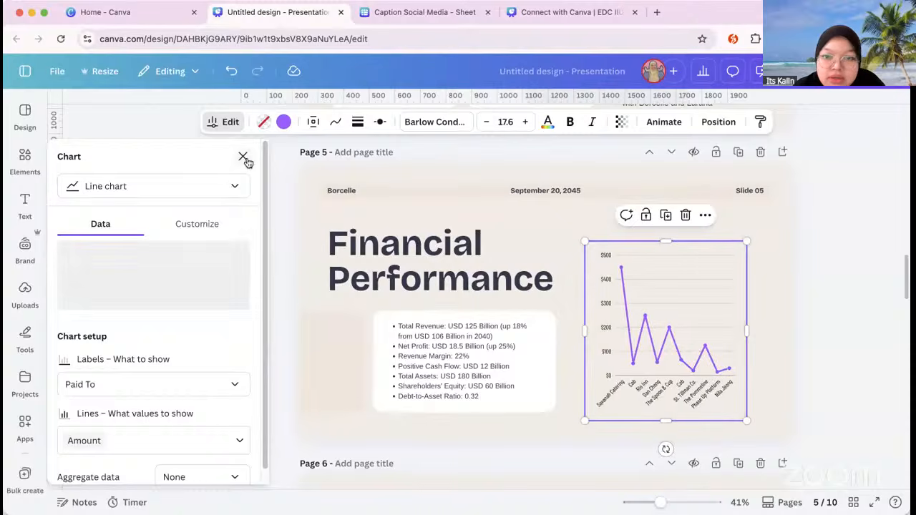
{"action": "left_click", "coordinate": [243, 156]}
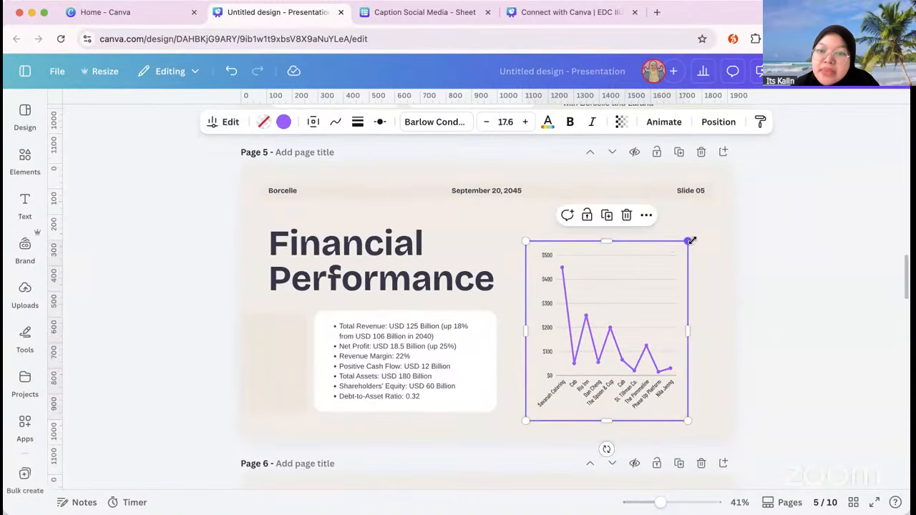
{"action": "left_click_drag", "start_coordinate": [691, 241], "coordinate": [715, 213]}
{"action": "left_click", "coordinate": [808, 282]}
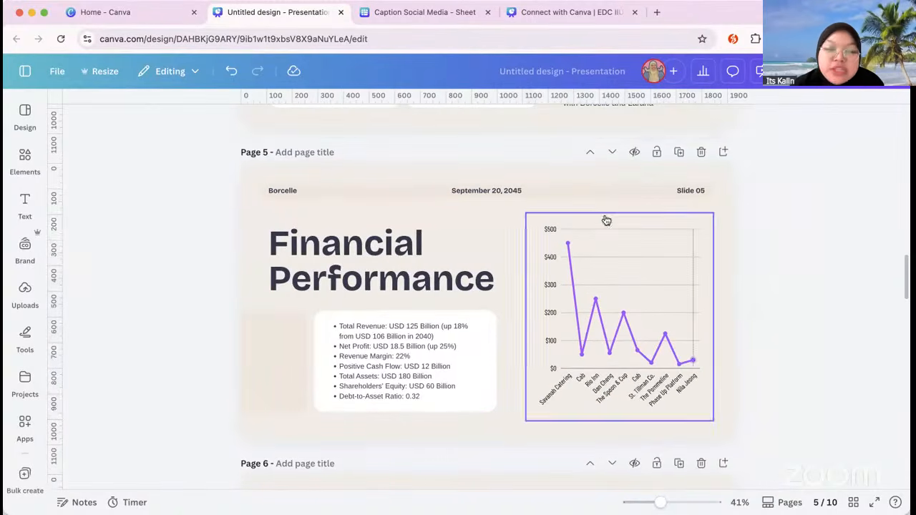
- In the Caption Social Media sheet's Expense Tracker, set the Date night amount for The Spoon & Cup to 20
{"action": "left_click", "coordinate": [424, 12]}
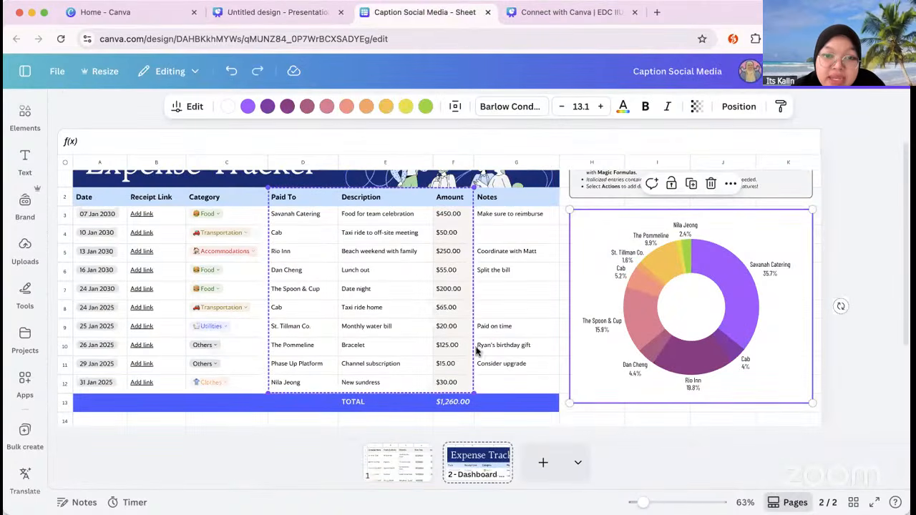
{"action": "left_click", "coordinate": [450, 295]}
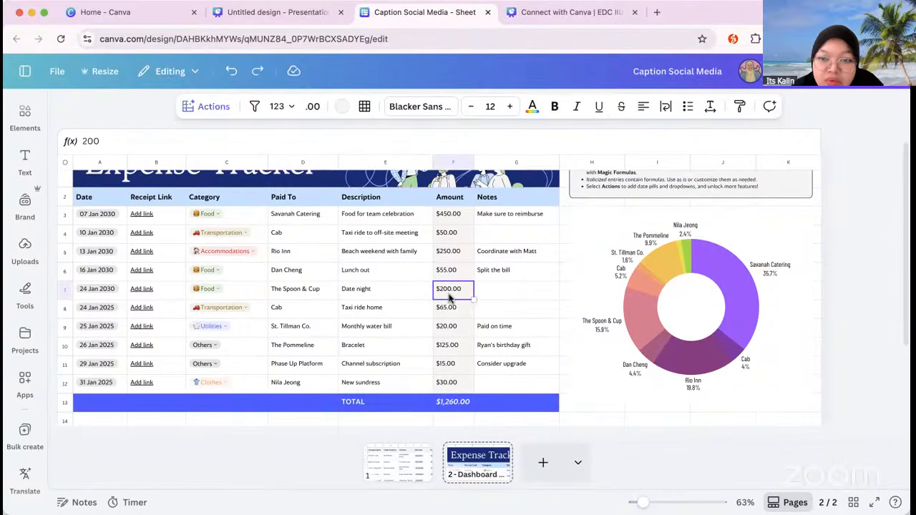
{"action": "type", "text": "2"}
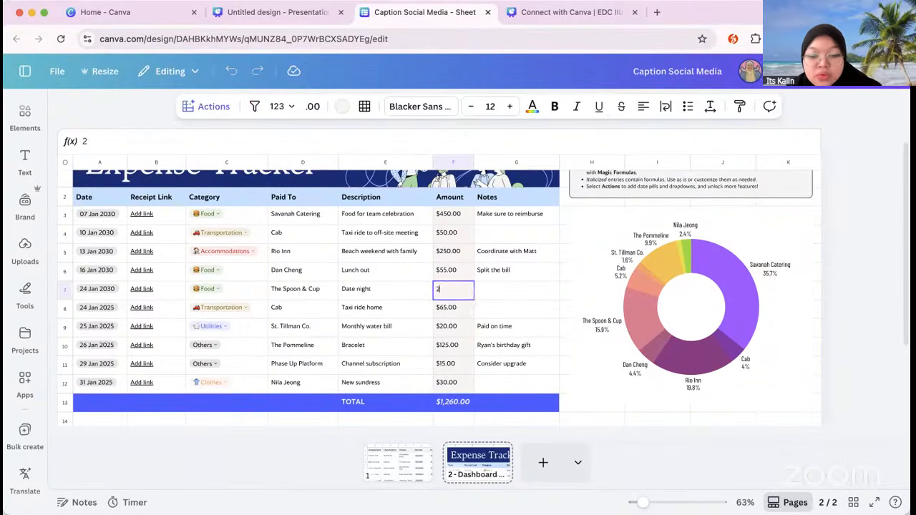
{"action": "type", "text": "0"}
{"action": "left_click", "coordinate": [515, 291]}
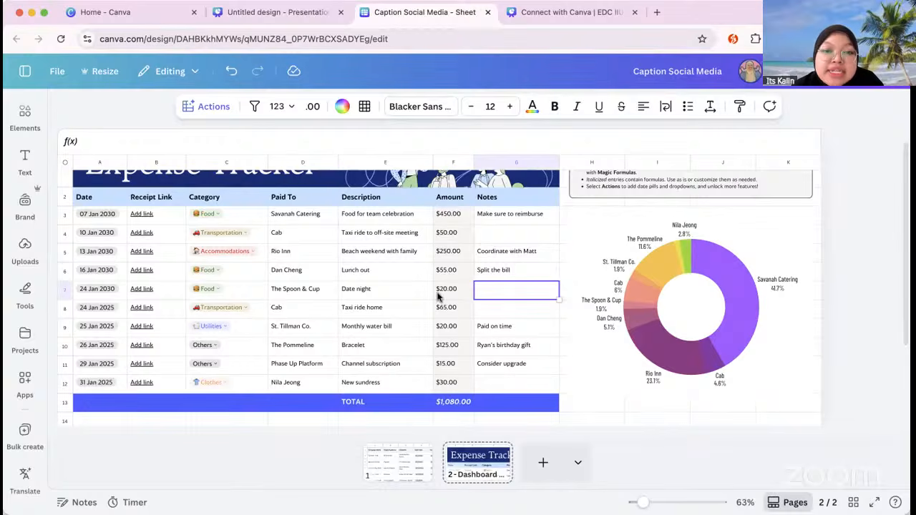
- Return to the presentation and refresh the line chart's data from its linked Caption Social Media sheet
{"action": "left_click", "coordinate": [304, 13]}
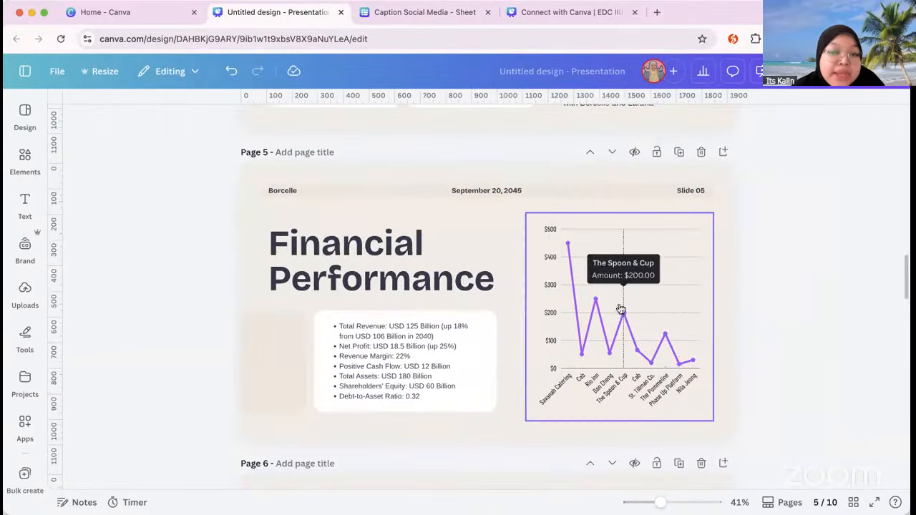
{"action": "left_click", "coordinate": [700, 227]}
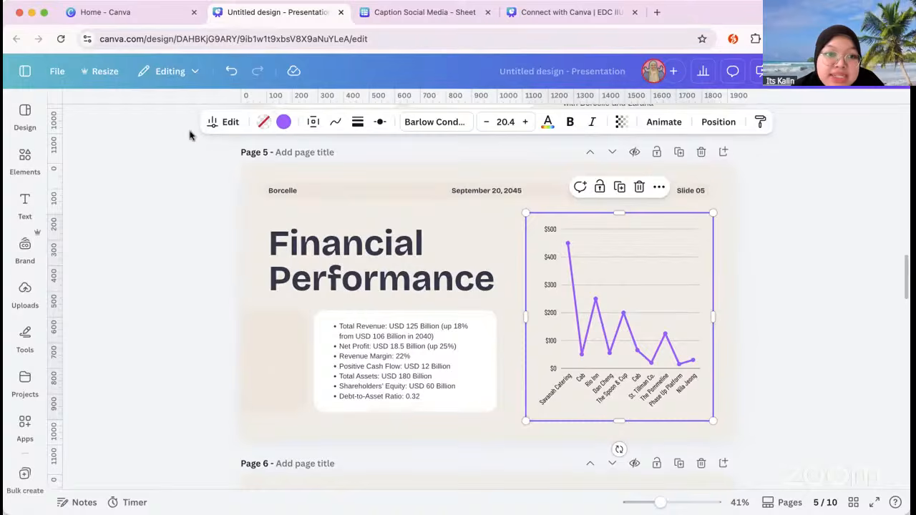
{"action": "left_click", "coordinate": [218, 121]}
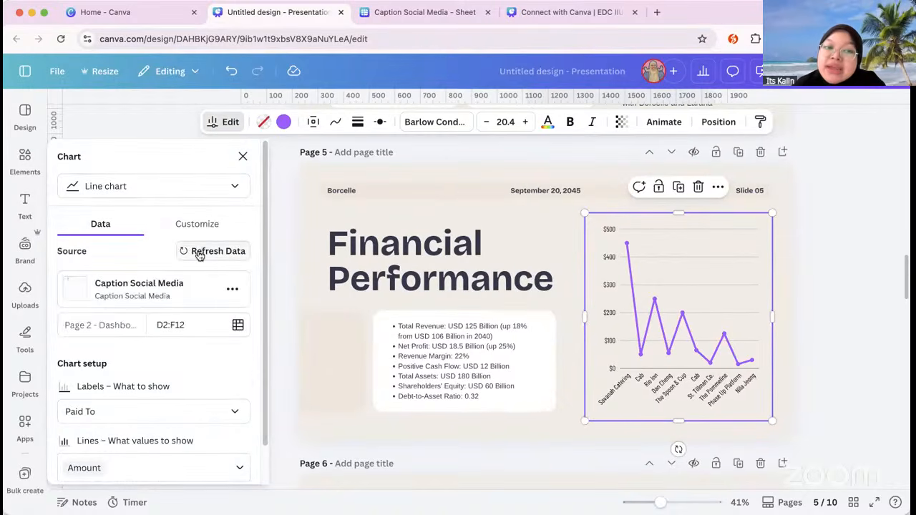
{"action": "left_click", "coordinate": [200, 254]}
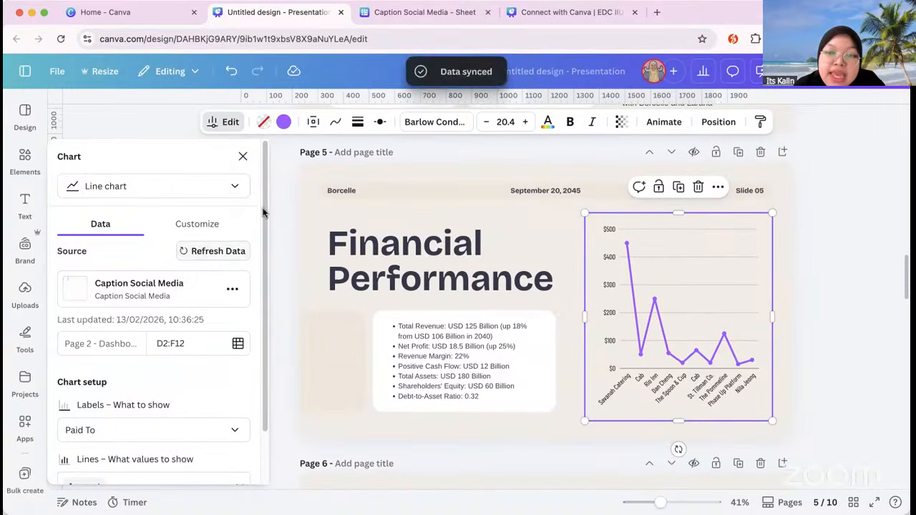
{"action": "left_click", "coordinate": [243, 156]}
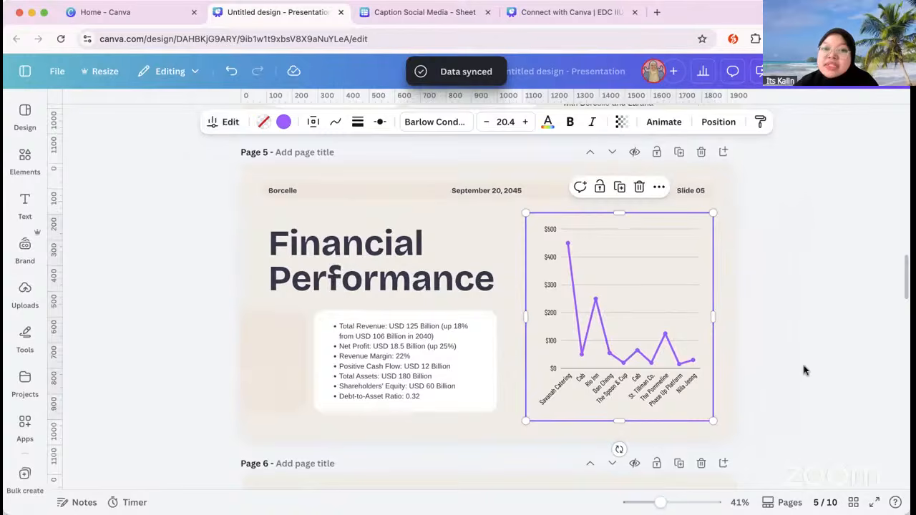
{"action": "left_click", "coordinate": [804, 370]}
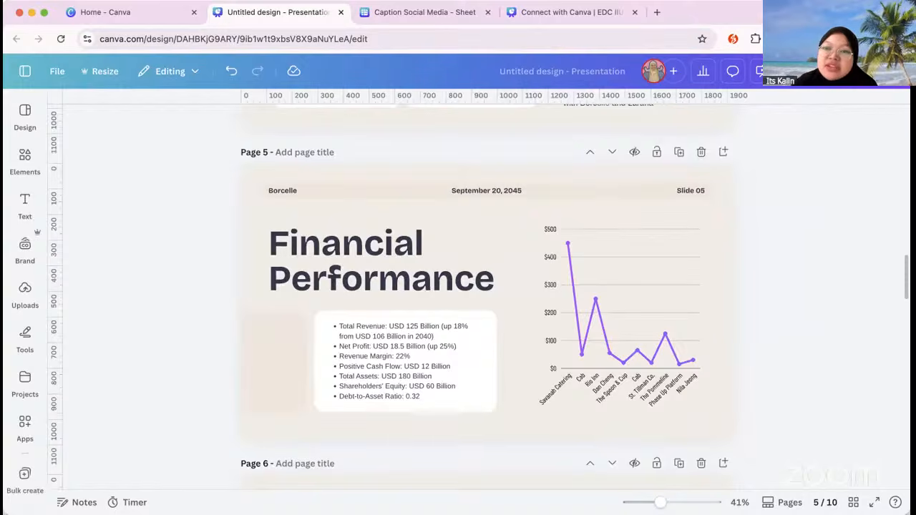
- Go back to the Expense Tracker sheet and review the file types available for downloading it
{"action": "left_click", "coordinate": [443, 14]}
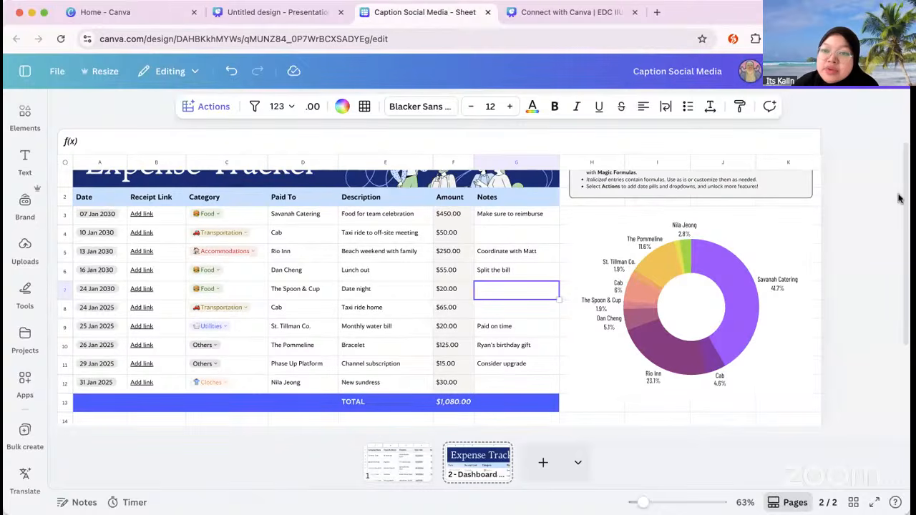
{"action": "scroll", "coordinate": [908, 198], "scroll_direction": "up", "scroll_amount": 1}
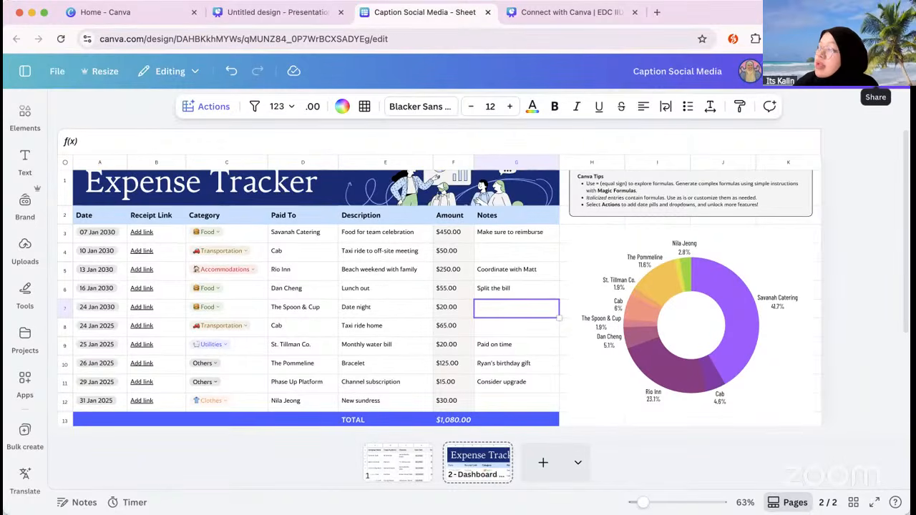
{"action": "left_click", "coordinate": [874, 72]}
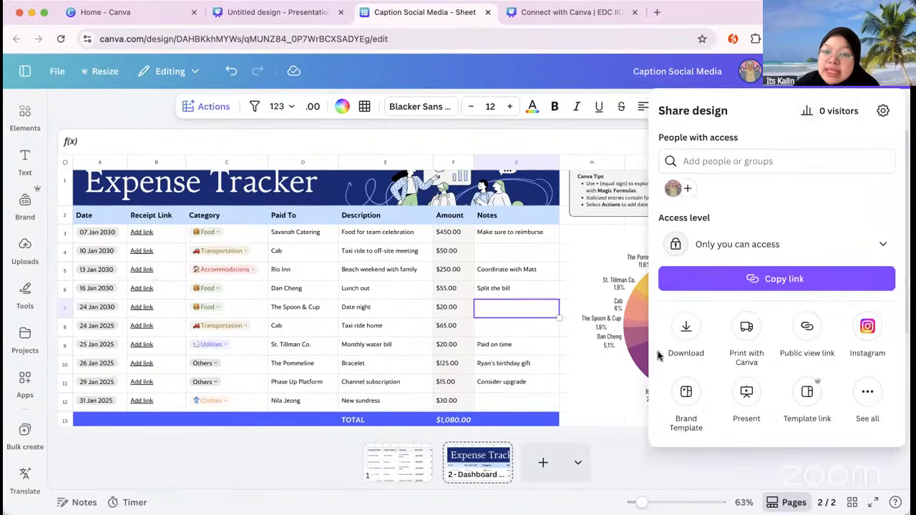
{"action": "left_click", "coordinate": [691, 326]}
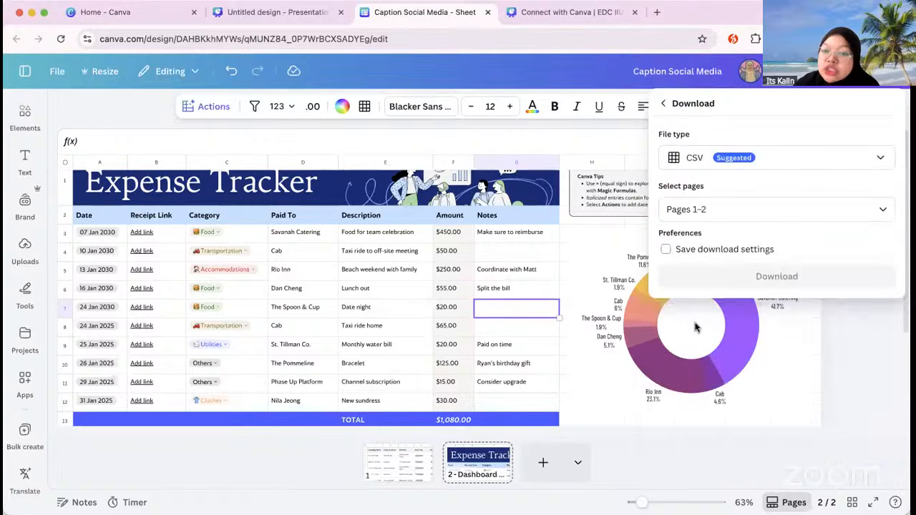
{"action": "left_click", "coordinate": [744, 156]}
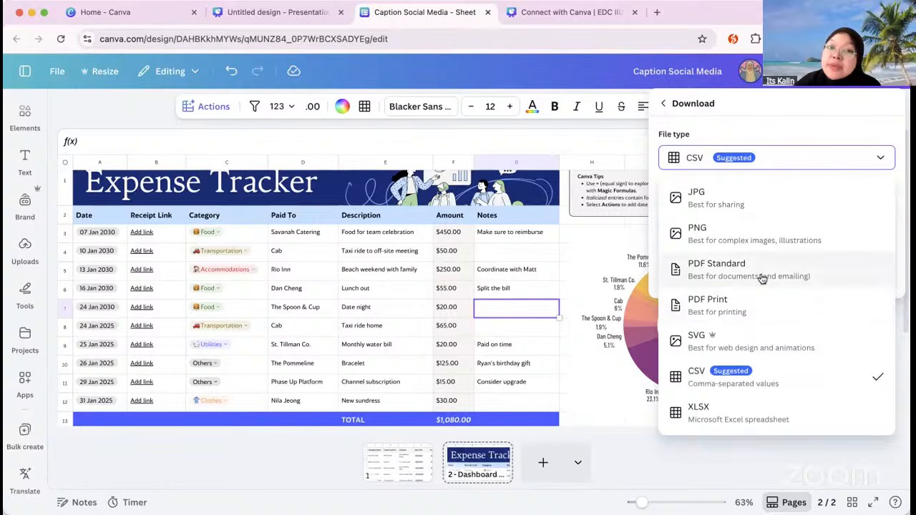
{"action": "left_click", "coordinate": [797, 159]}
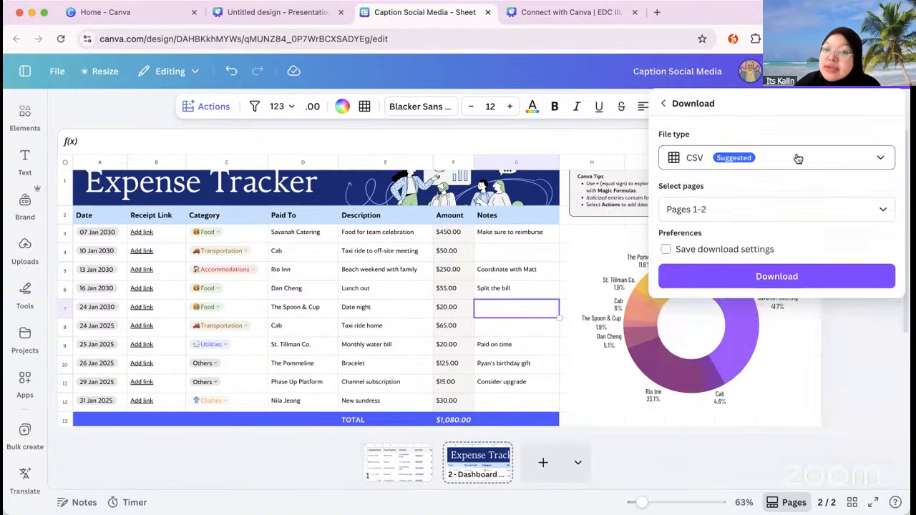
{"action": "left_click", "coordinate": [581, 151]}
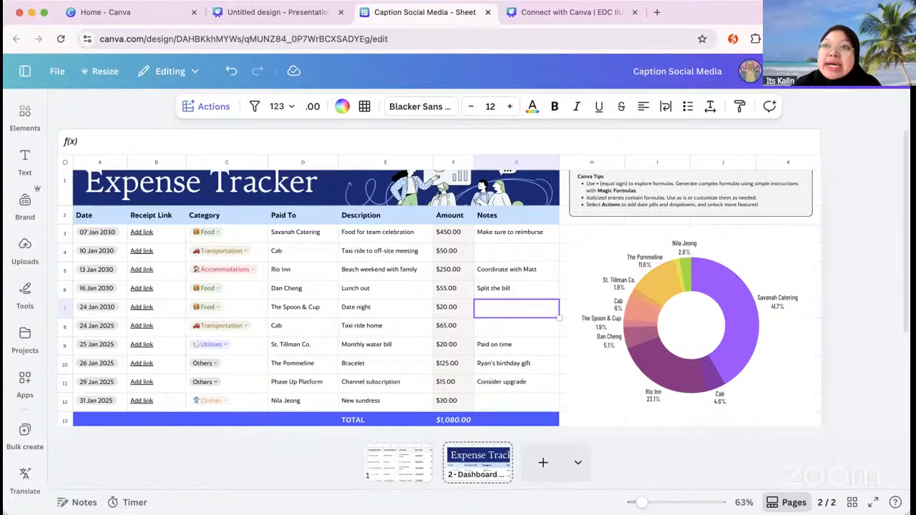
- Browse the list of sheet actions available for the Expense Tracker, down to Bulk create, Translate and Apply brand voice
{"action": "left_click", "coordinate": [219, 107]}
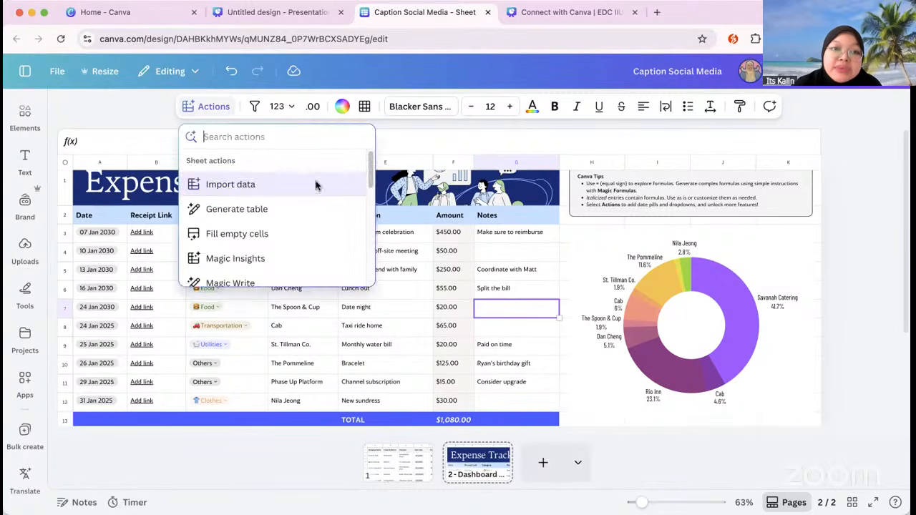
{"action": "scroll", "coordinate": [370, 188], "scroll_direction": "down", "scroll_amount": 1}
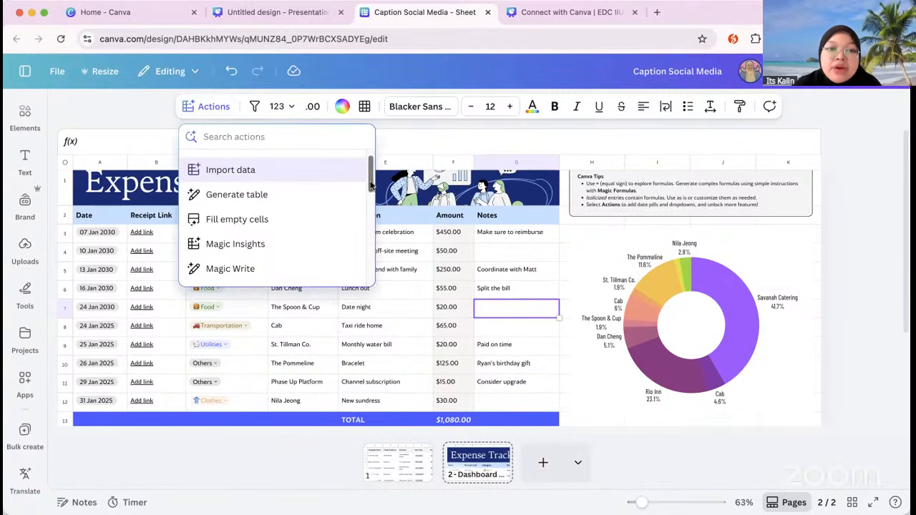
{"action": "scroll", "coordinate": [370, 184], "scroll_direction": "down", "scroll_amount": 3}
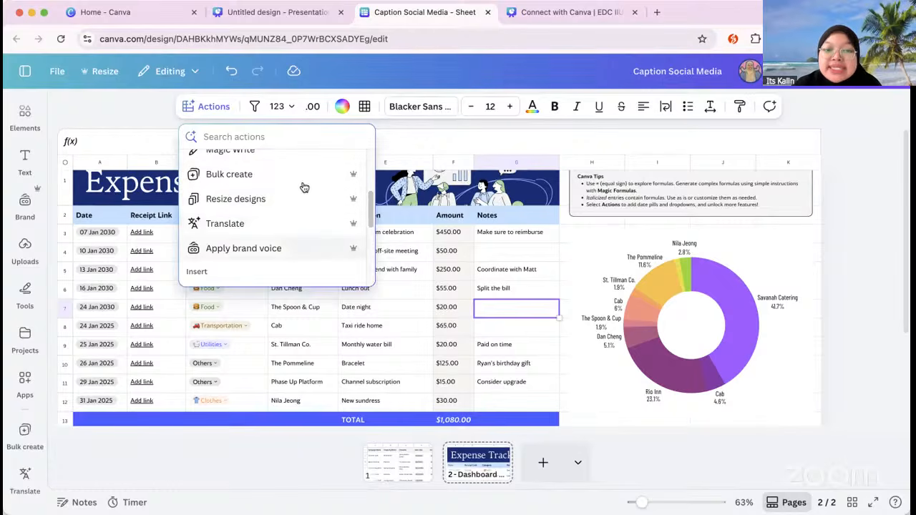
{"action": "mouse_move", "coordinate": [372, 203]}
{"action": "left_mouse_down"}
{"action": "mouse_move", "coordinate": [372, 161]}
{"action": "mouse_move", "coordinate": [375, 209]}
{"action": "left_mouse_up"}
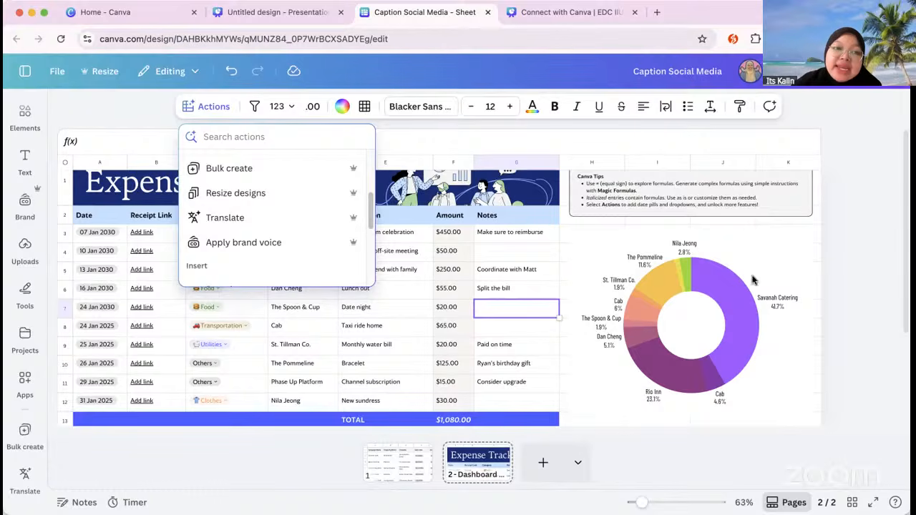
{"action": "left_click", "coordinate": [841, 350]}
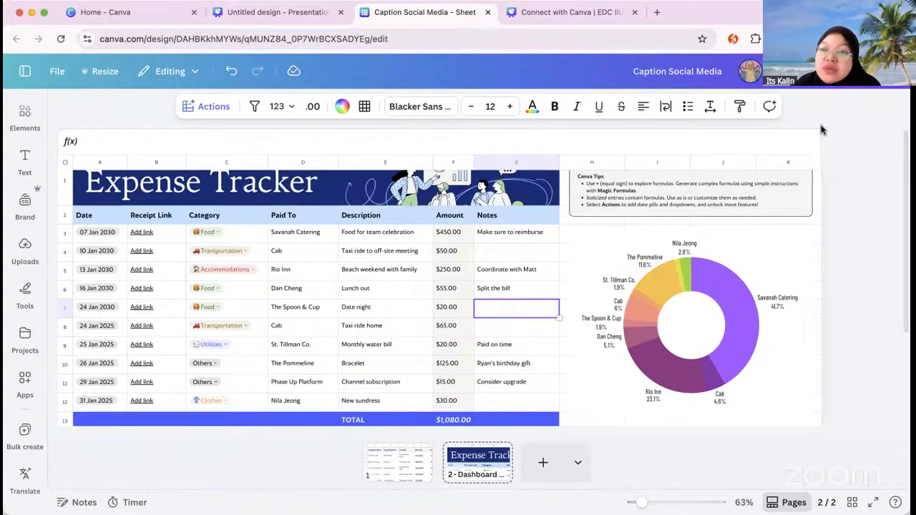
- Share the sheet with anyone with the link, keeping the Can edit permission, and copy the link
{"action": "left_click", "coordinate": [864, 85]}
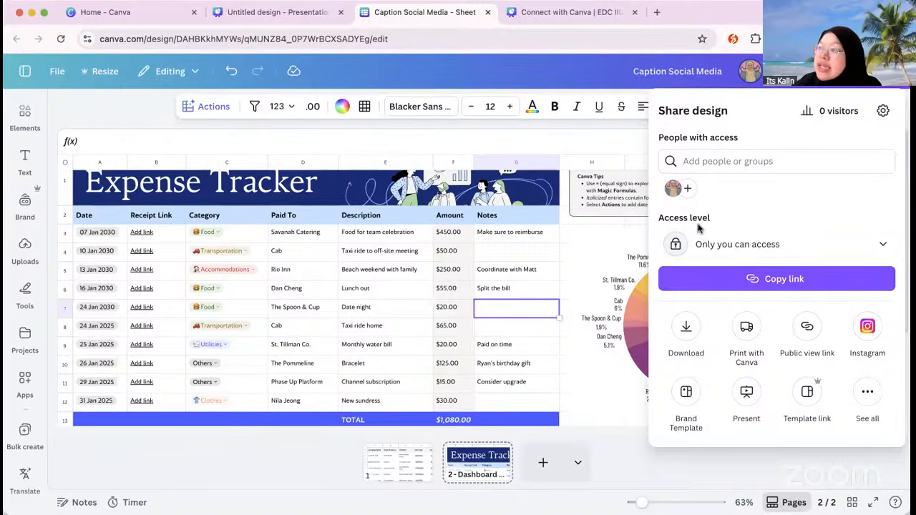
{"action": "left_click", "coordinate": [762, 242]}
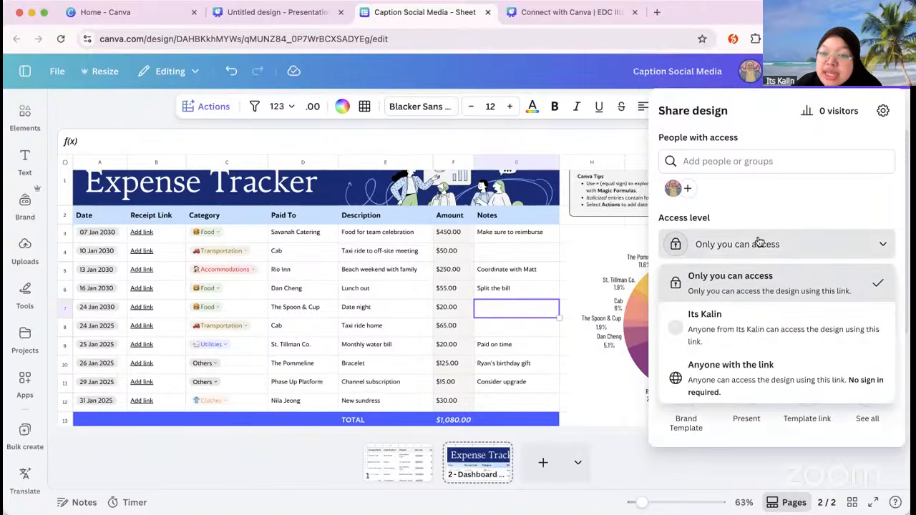
{"action": "left_click", "coordinate": [753, 381]}
{"action": "left_click", "coordinate": [881, 247]}
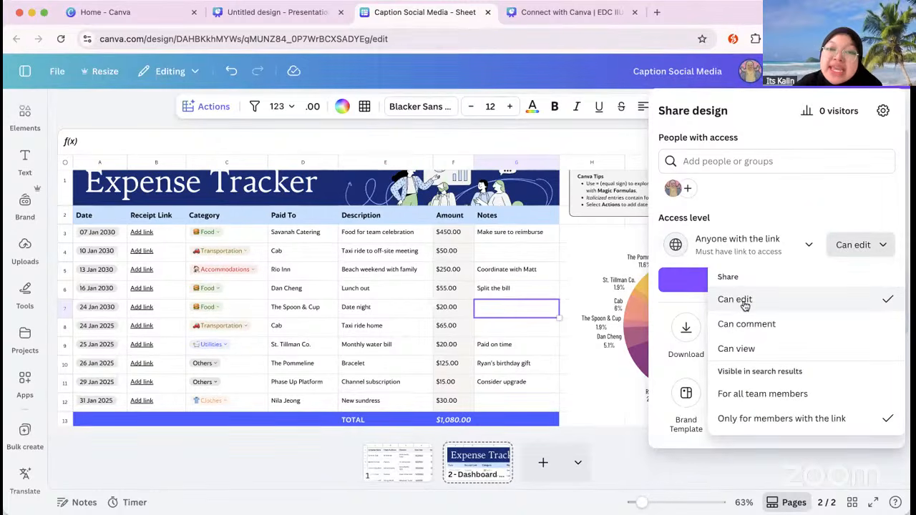
{"action": "left_click", "coordinate": [802, 217]}
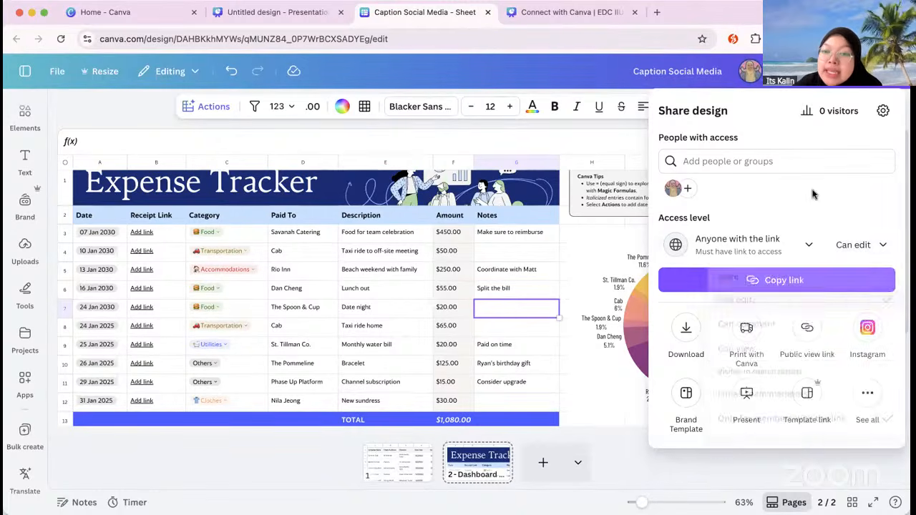
{"action": "left_click", "coordinate": [768, 282]}
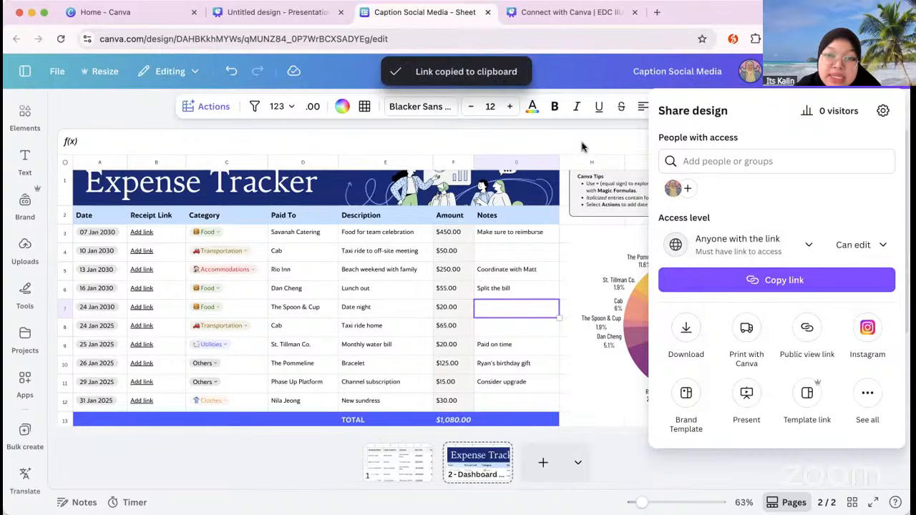
{"action": "left_click", "coordinate": [581, 146]}
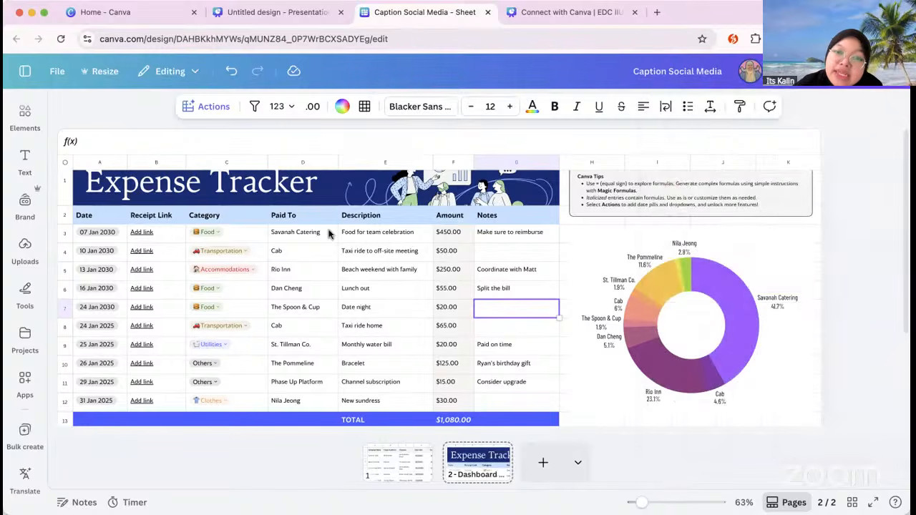
- Compare the line chart on the presentation's Financial Performance slide with the Expense Tracker amounts in the Caption Social Media sheet
{"action": "left_click", "coordinate": [512, 255]}
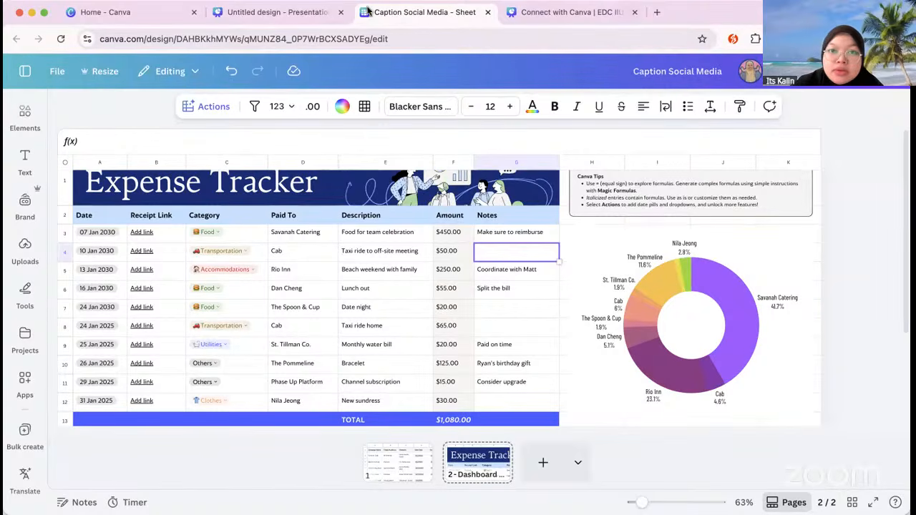
{"action": "left_click", "coordinate": [315, 12]}
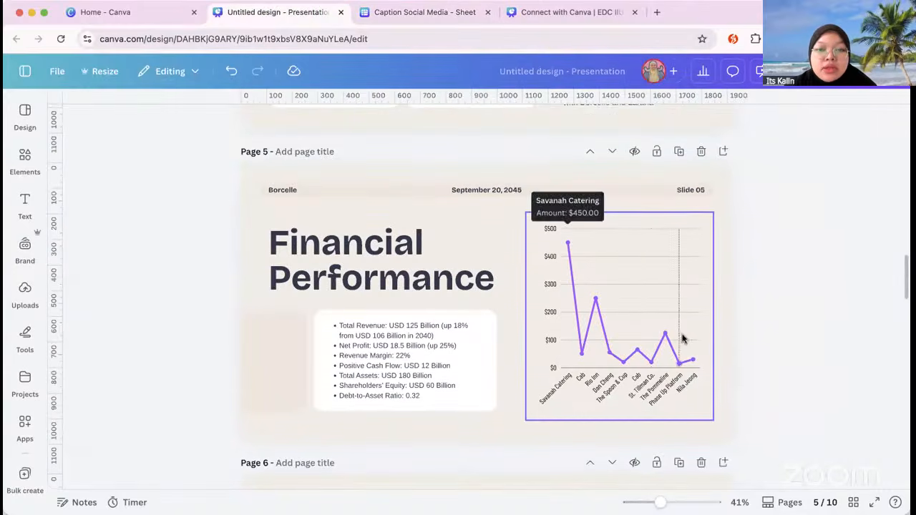
{"action": "scroll", "coordinate": [666, 286], "scroll_direction": "down", "scroll_amount": 1}
{"action": "left_click", "coordinate": [650, 238]}
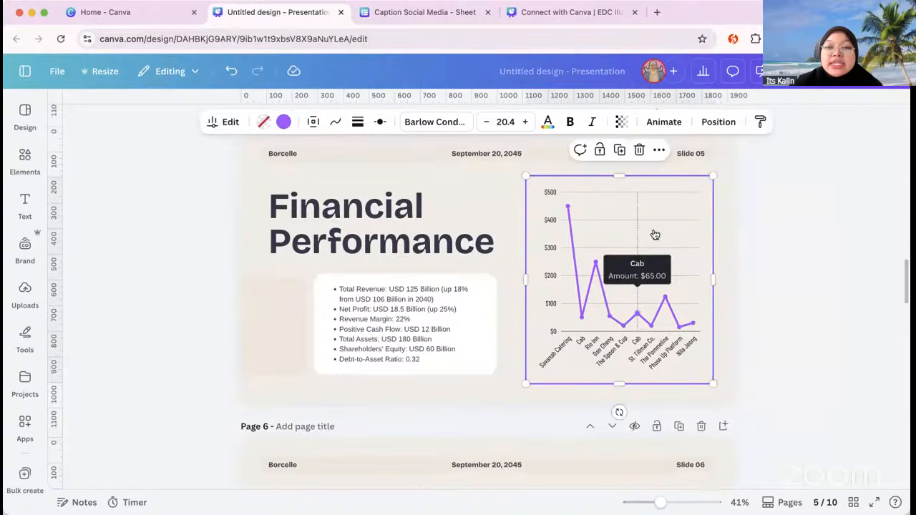
{"action": "left_click", "coordinate": [444, 13]}
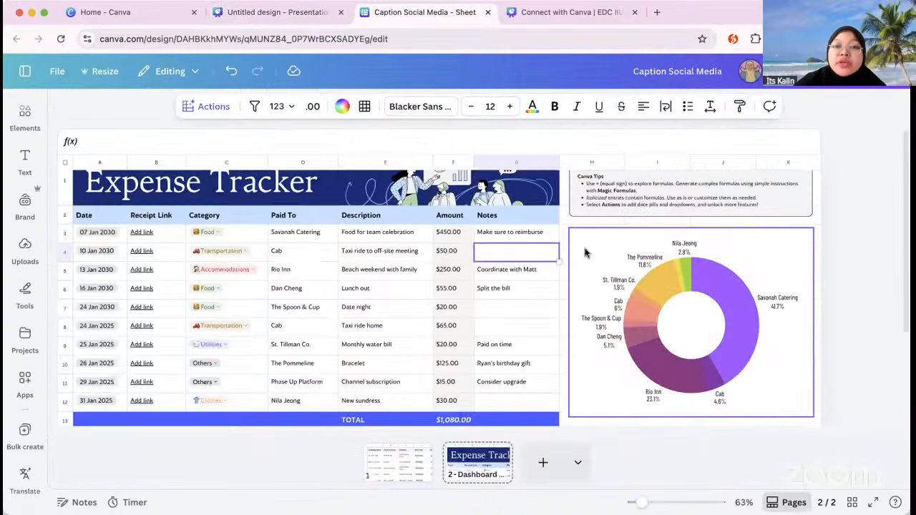
{"action": "left_click", "coordinate": [290, 12]}
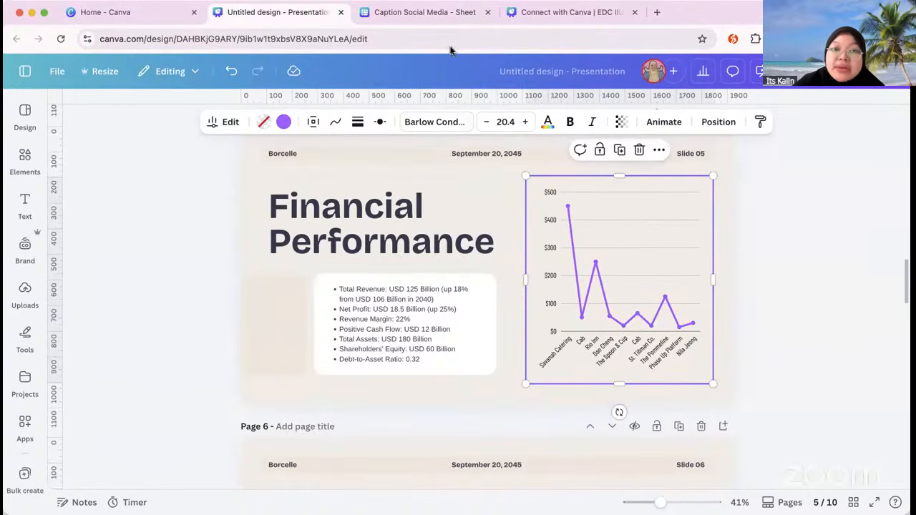
{"action": "left_click", "coordinate": [447, 20]}
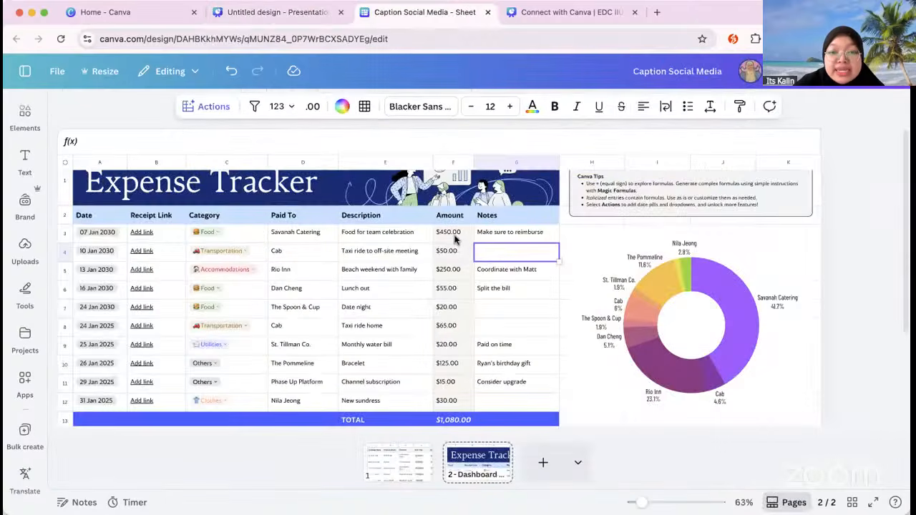
{"action": "left_click", "coordinate": [450, 344]}
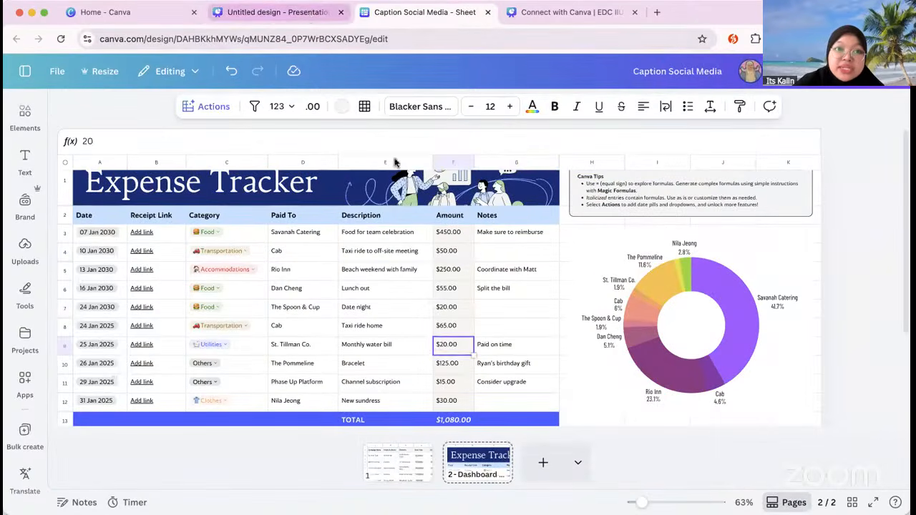
- Review the linked data source, cell range and chart setup of the line chart on the presentation's Financial Performance slide
{"action": "left_click", "coordinate": [307, 14]}
{"action": "left_click", "coordinate": [228, 123]}
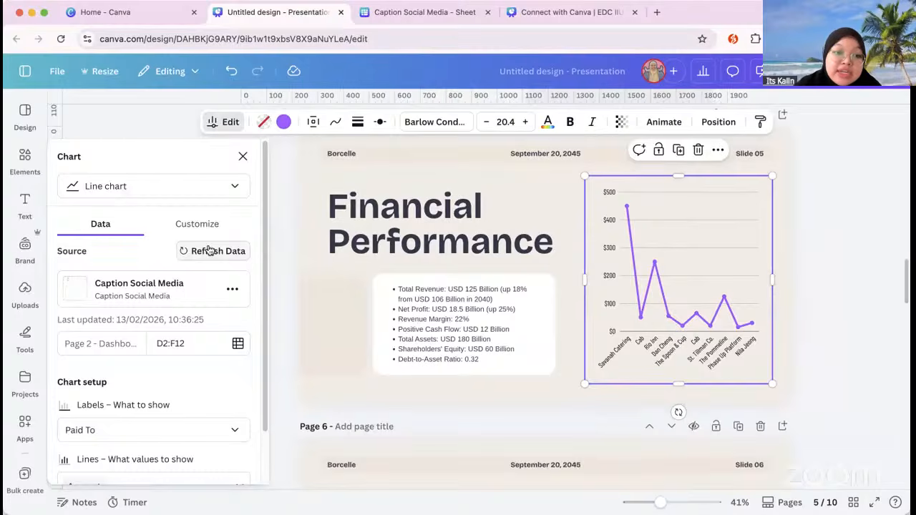
{"action": "scroll", "coordinate": [191, 274], "scroll_direction": "down", "scroll_amount": 2}
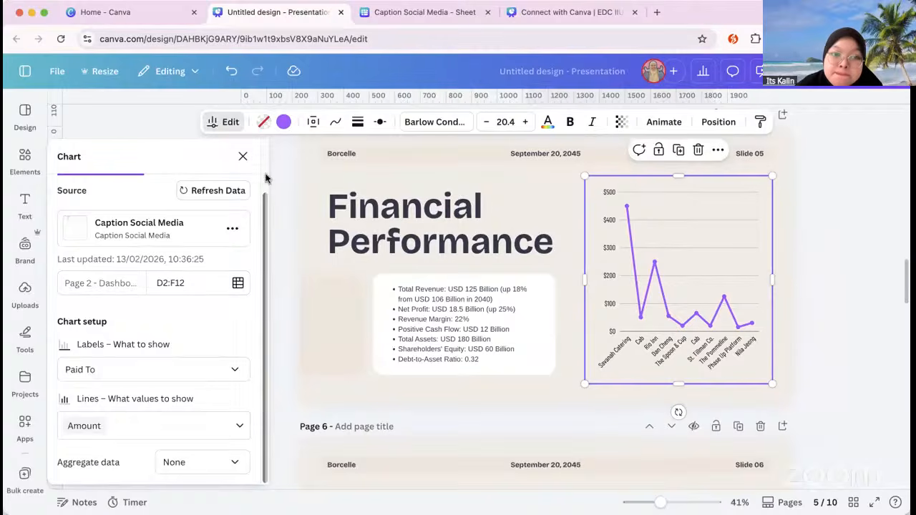
{"action": "left_click", "coordinate": [243, 156]}
{"action": "left_click", "coordinate": [215, 292]}
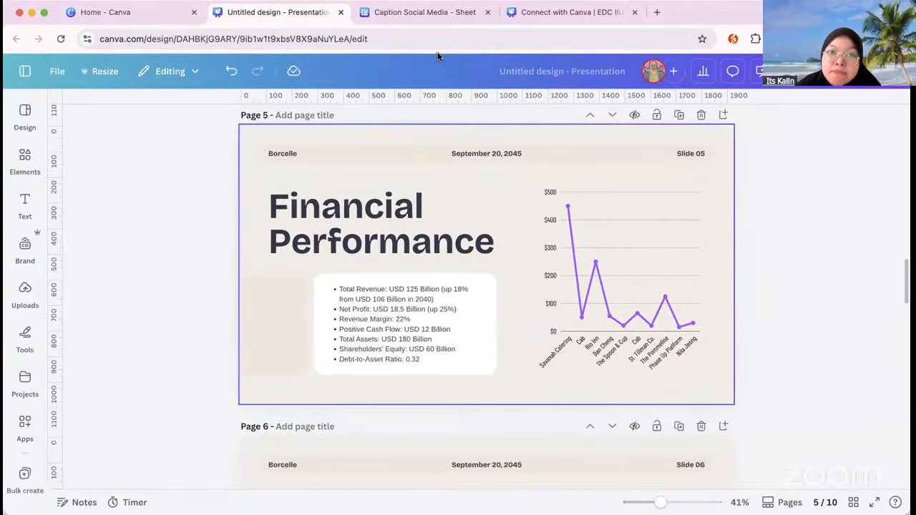
- Close the browser tab that holds the Canva home page
{"action": "left_click", "coordinate": [438, 13]}
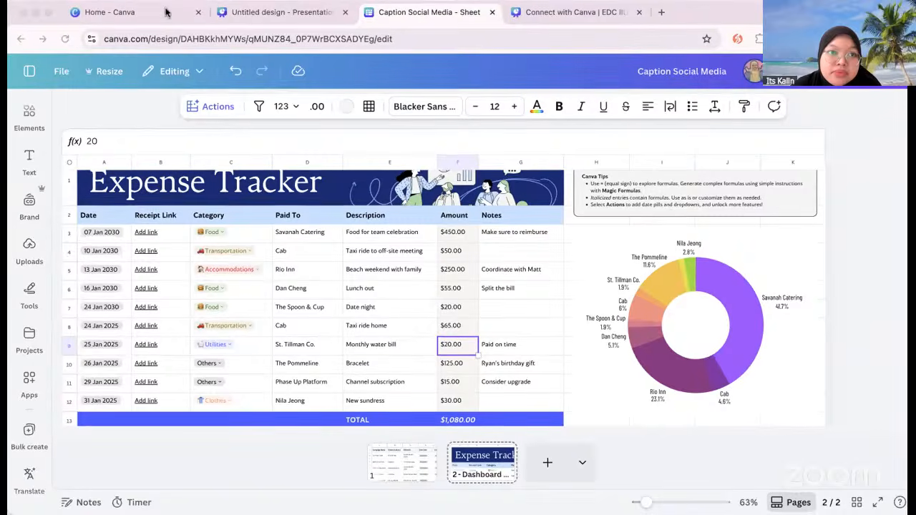
{"action": "left_click", "coordinate": [168, 13]}
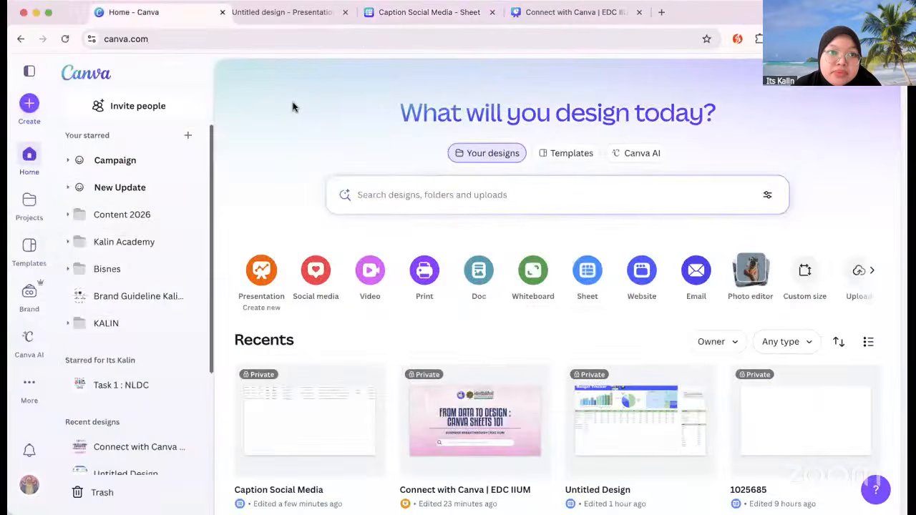
{"action": "key", "text": "super+w"}
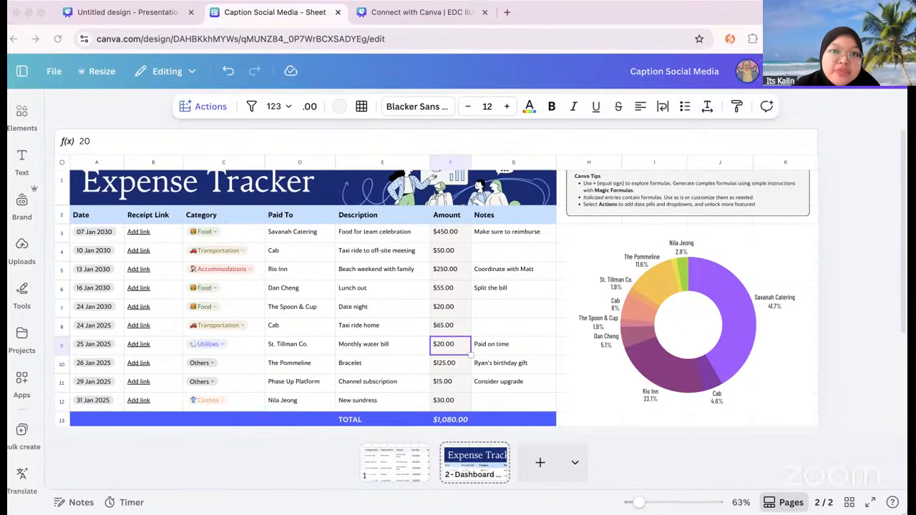
- Return to the presentation and leave it for the Canva home page
{"action": "left_click", "coordinate": [115, 12]}
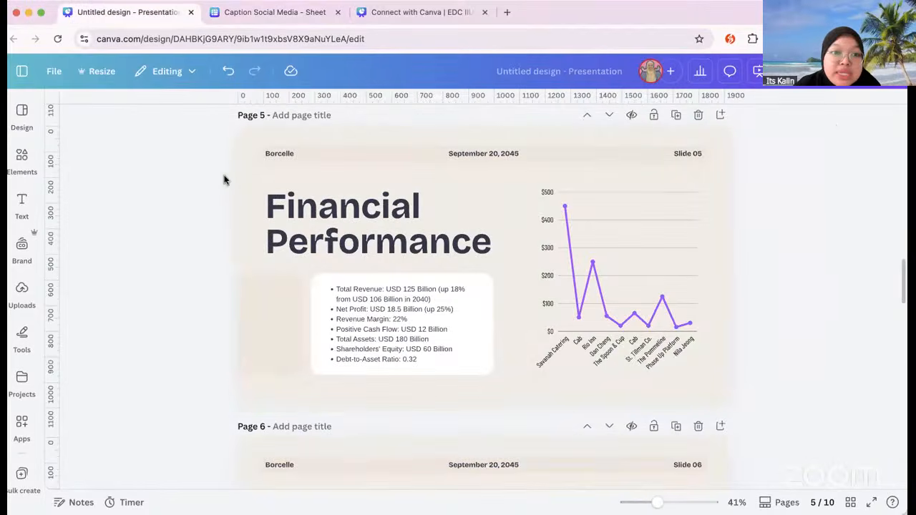
{"action": "scroll", "coordinate": [214, 182], "scroll_direction": "up", "scroll_amount": 2}
{"action": "scroll", "coordinate": [212, 182], "scroll_direction": "up", "scroll_amount": 15}
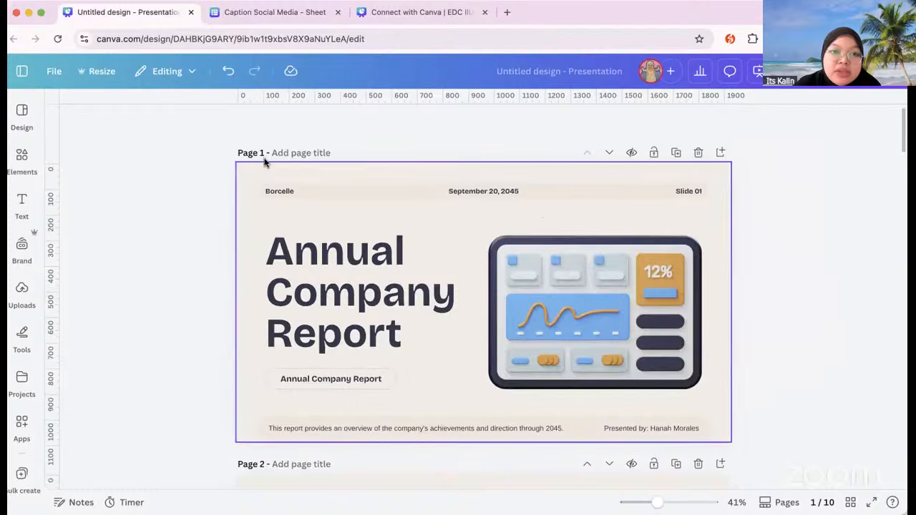
{"action": "left_click", "coordinate": [21, 72]}
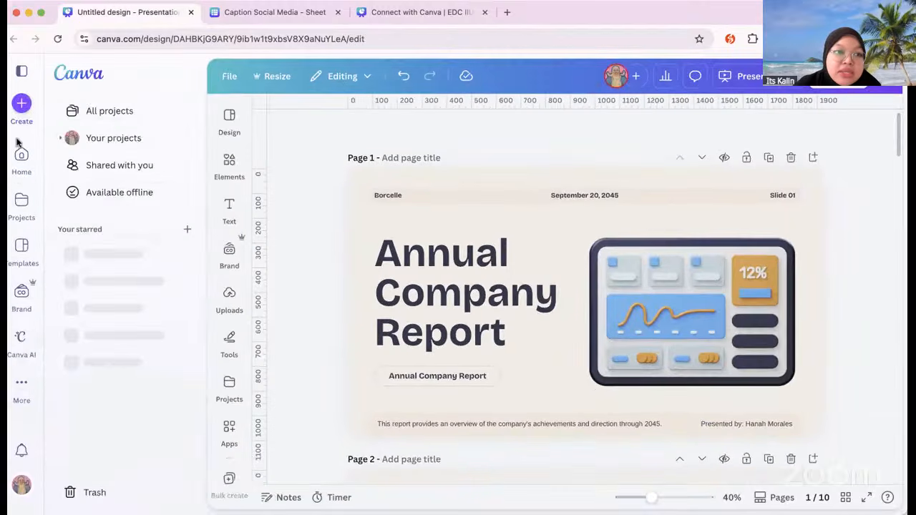
{"action": "left_click", "coordinate": [20, 159]}
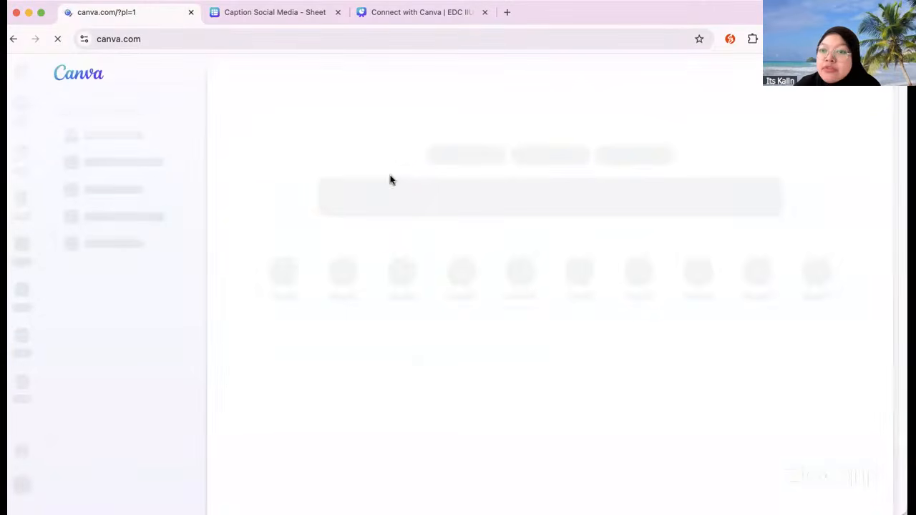
- Create a blank Website design from the home page and clear the template suggestions from view
{"action": "scroll", "coordinate": [280, 197], "scroll_direction": "down", "scroll_amount": 1}
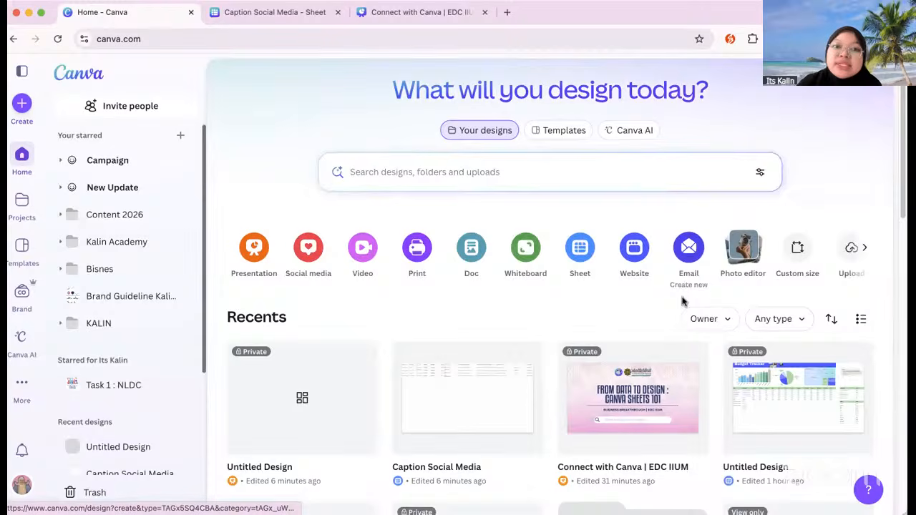
{"action": "left_click", "coordinate": [644, 247]}
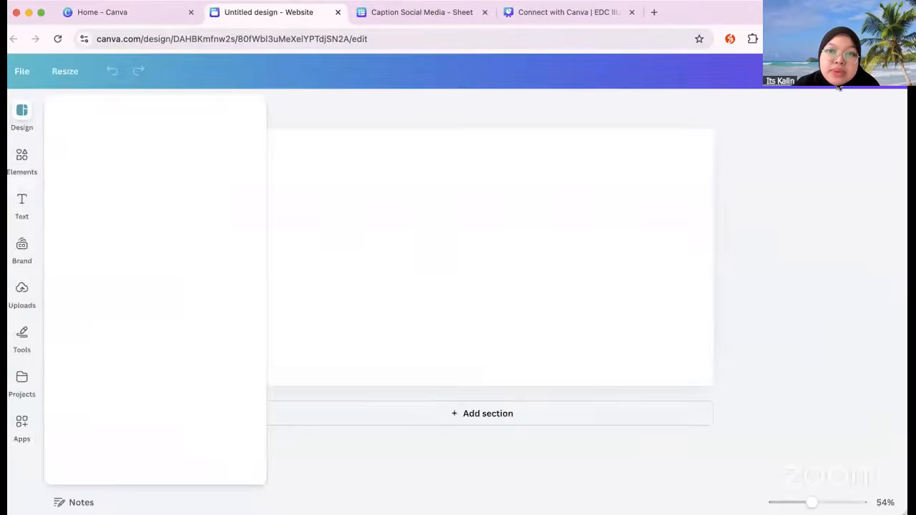
{"action": "left_click", "coordinate": [337, 202]}
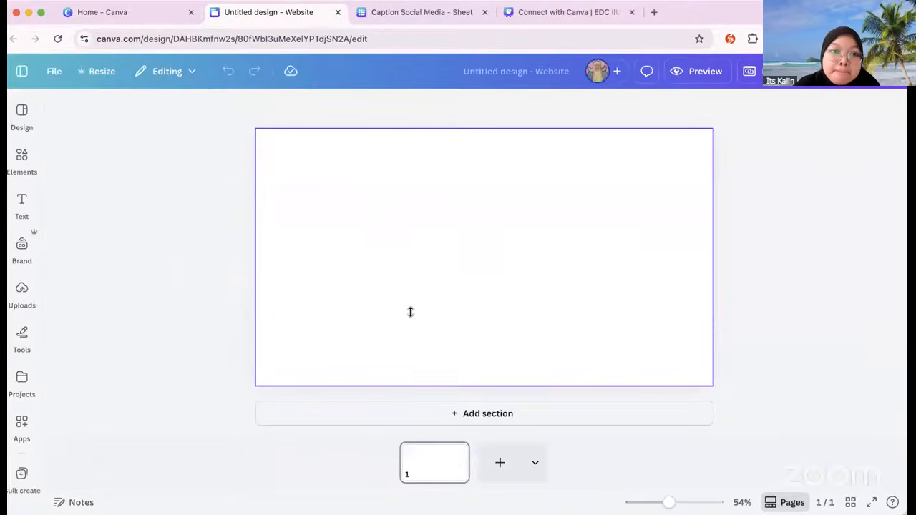
- Browse the element categories available for the website, including a first look at the Forms category
{"action": "left_click", "coordinate": [22, 163]}
{"action": "scroll", "coordinate": [186, 427], "scroll_direction": "down", "scroll_amount": 2}
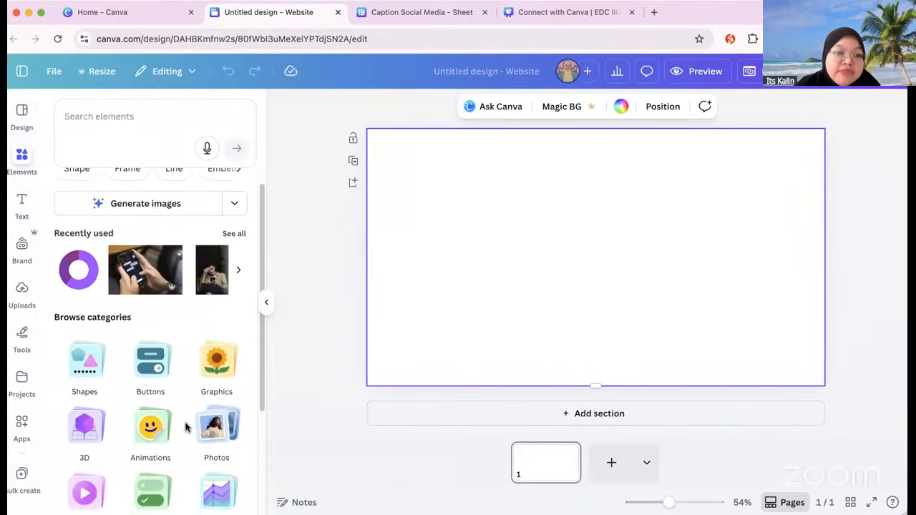
{"action": "scroll", "coordinate": [186, 427], "scroll_direction": "down", "scroll_amount": 1}
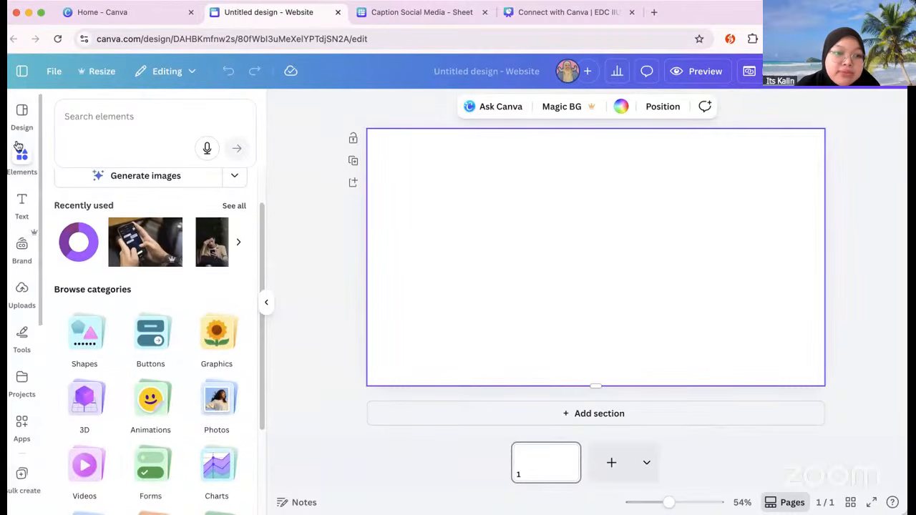
{"action": "scroll", "coordinate": [191, 260], "scroll_direction": "down", "scroll_amount": 4}
{"action": "scroll", "coordinate": [152, 241], "scroll_direction": "up", "scroll_amount": 1}
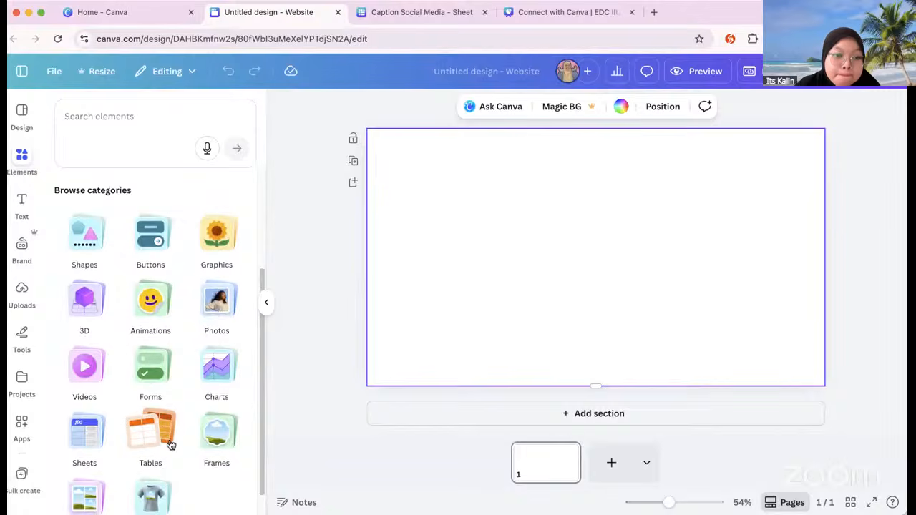
{"action": "scroll", "coordinate": [171, 445], "scroll_direction": "down", "scroll_amount": 1}
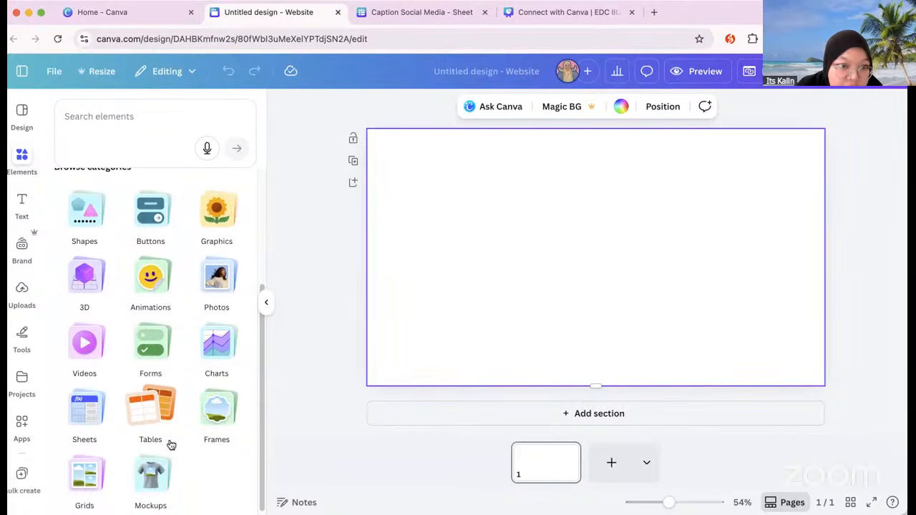
{"action": "left_click", "coordinate": [147, 331]}
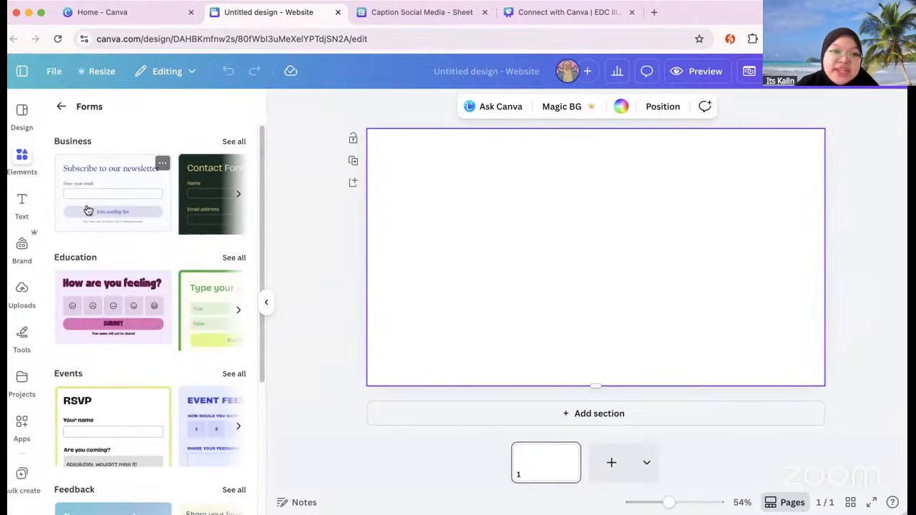
{"action": "left_click", "coordinate": [63, 108]}
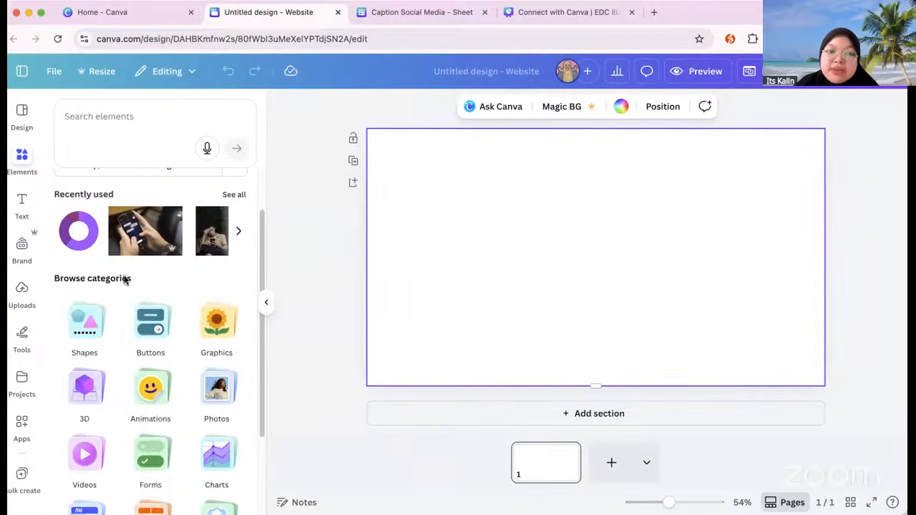
- Look through the Forms templates and insert the RSVP form from the Events group into the website page
{"action": "scroll", "coordinate": [122, 280], "scroll_direction": "down", "scroll_amount": 3}
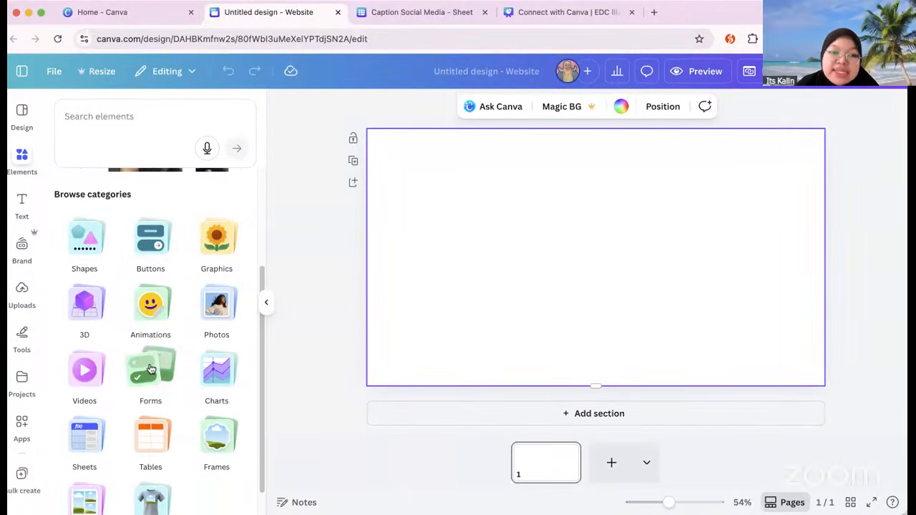
{"action": "left_click", "coordinate": [147, 369]}
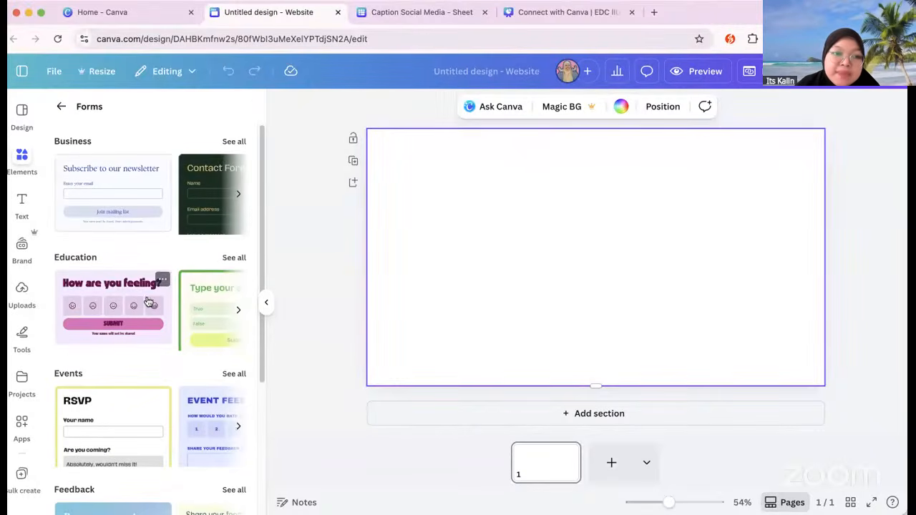
{"action": "scroll", "coordinate": [149, 303], "scroll_direction": "down", "scroll_amount": 3}
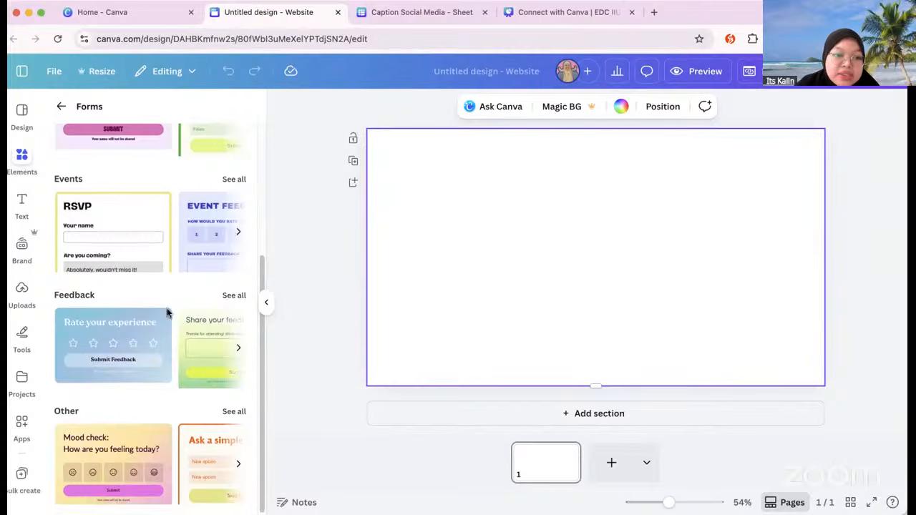
{"action": "scroll", "coordinate": [129, 251], "scroll_direction": "up", "scroll_amount": 3}
{"action": "scroll", "coordinate": [136, 237], "scroll_direction": "down", "scroll_amount": 3}
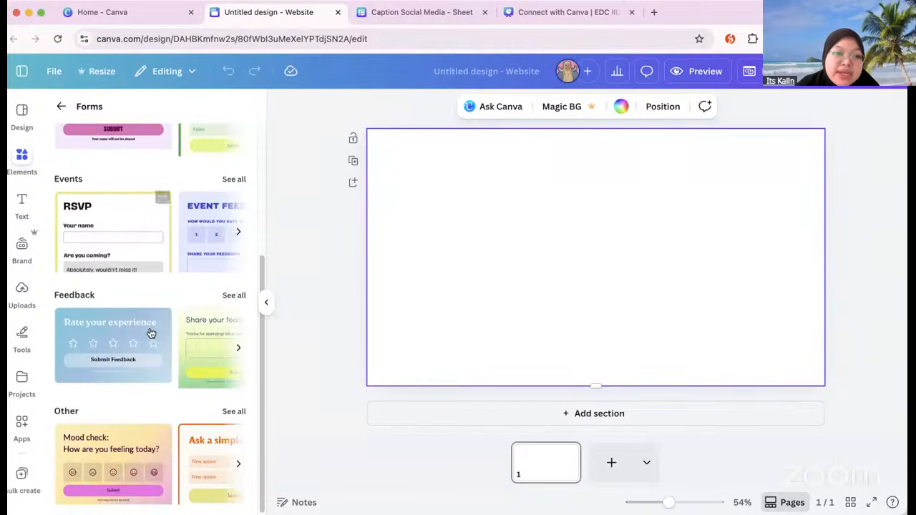
{"action": "left_click", "coordinate": [236, 180]}
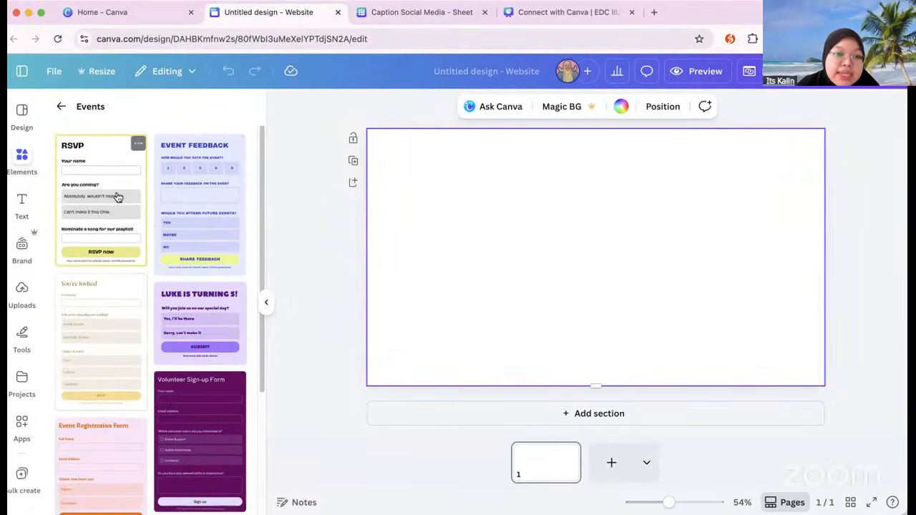
{"action": "left_click", "coordinate": [118, 197]}
- Move the RSVP form to the upper-left corner of the website page and enlarge it to well over half the page width
{"action": "left_click", "coordinate": [266, 302]}
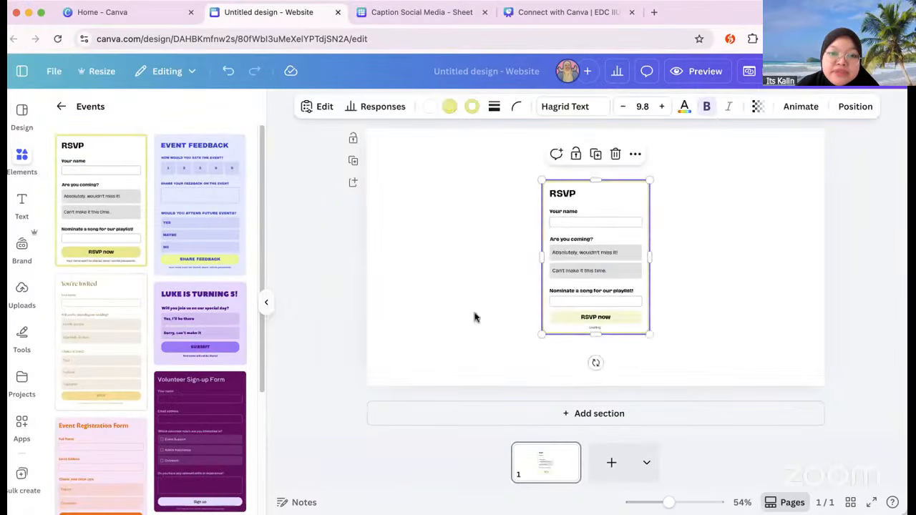
{"action": "left_click_drag", "start_coordinate": [487, 209], "coordinate": [333, 171]}
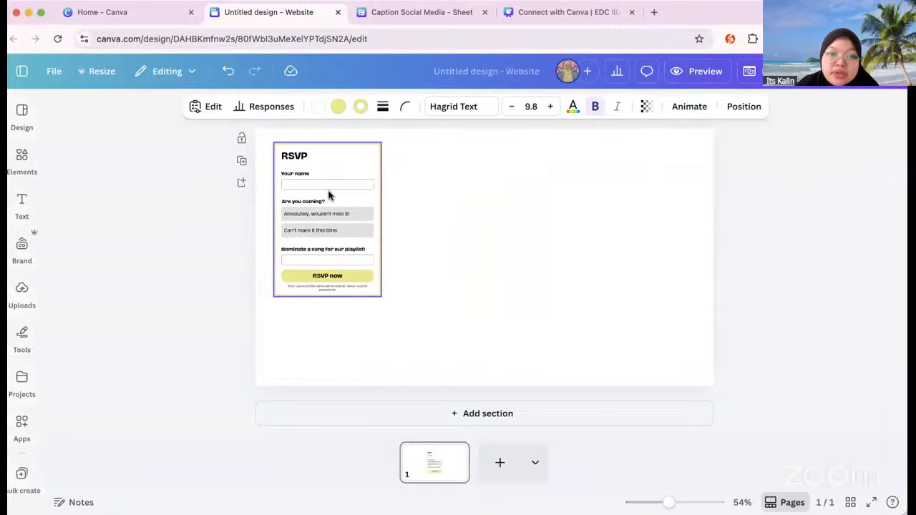
{"action": "left_click_drag", "start_coordinate": [383, 290], "coordinate": [644, 430]}
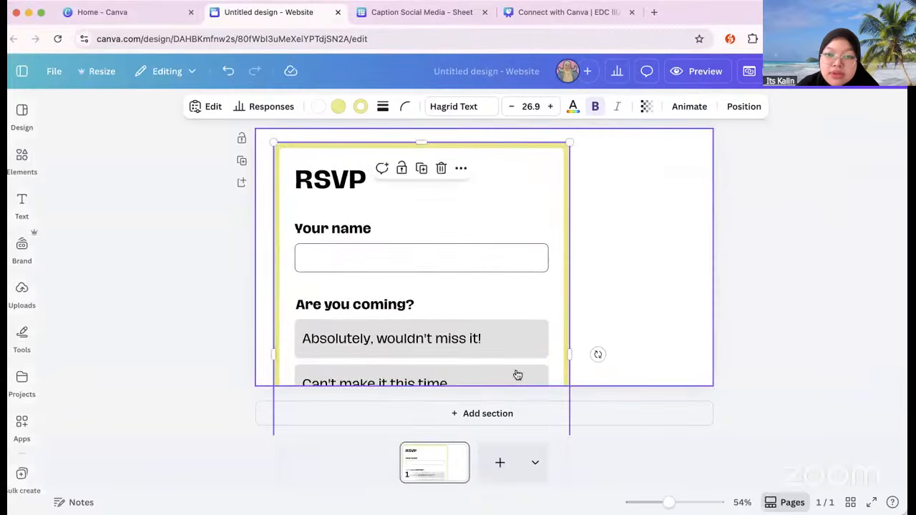
- Extend the height of the website section to hold the whole RSVP form and centre the form on the page
{"action": "left_click", "coordinate": [628, 341]}
{"action": "left_click_drag", "start_coordinate": [483, 392], "coordinate": [481, 470]}
{"action": "left_click_drag", "start_coordinate": [667, 502], "coordinate": [655, 503]}
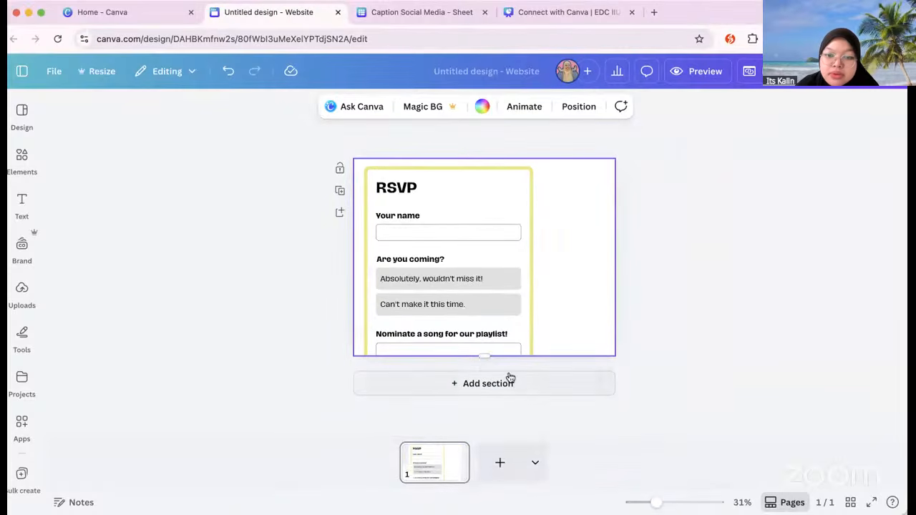
{"action": "left_click_drag", "start_coordinate": [482, 357], "coordinate": [483, 407]}
{"action": "left_click_drag", "start_coordinate": [465, 231], "coordinate": [501, 249]}
{"action": "left_click", "coordinate": [284, 280]}
- Look at the colour options for the RSVP form's white background and yellow accents without changing them
{"action": "left_click", "coordinate": [528, 202]}
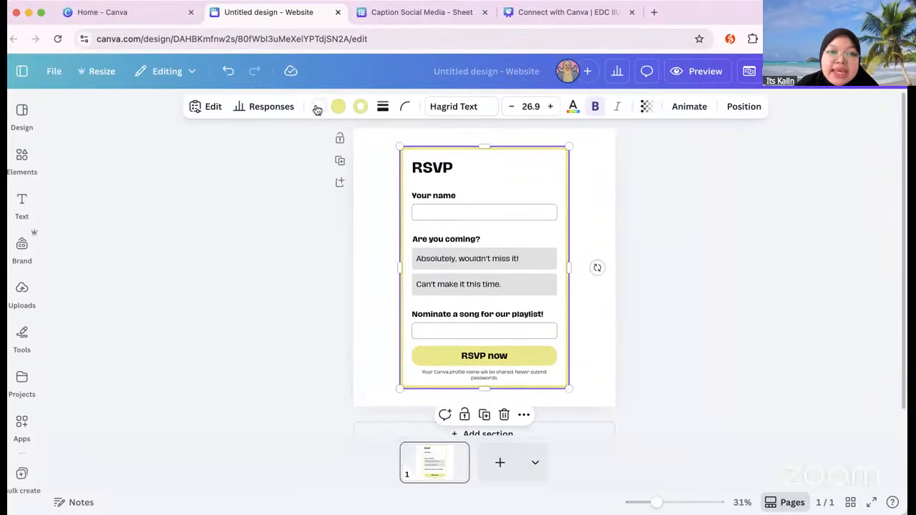
{"action": "left_click", "coordinate": [315, 107]}
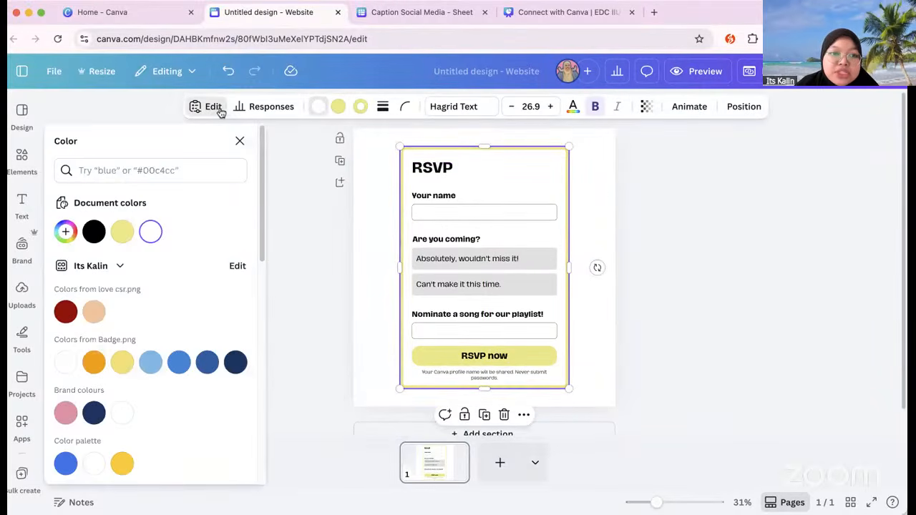
{"action": "left_click", "coordinate": [214, 107]}
{"action": "left_click", "coordinate": [338, 106]}
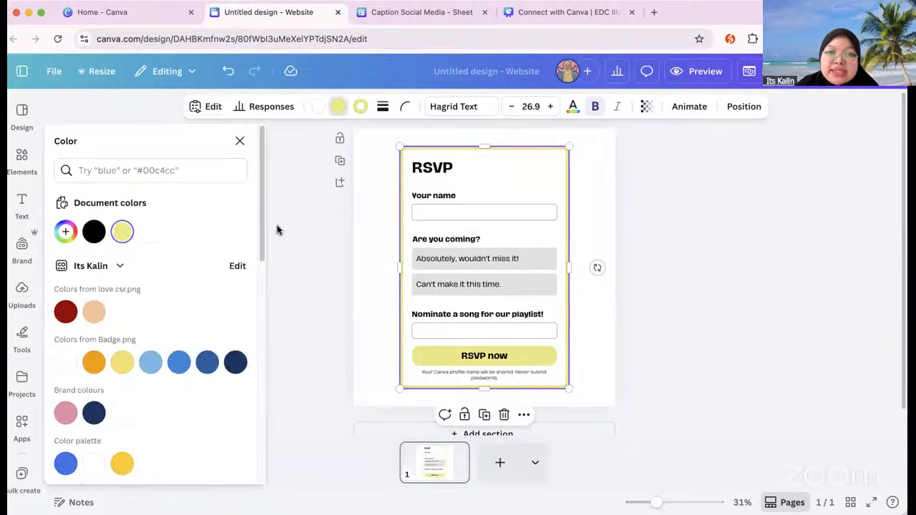
{"action": "left_click", "coordinate": [240, 140]}
{"action": "left_click", "coordinate": [302, 272]}
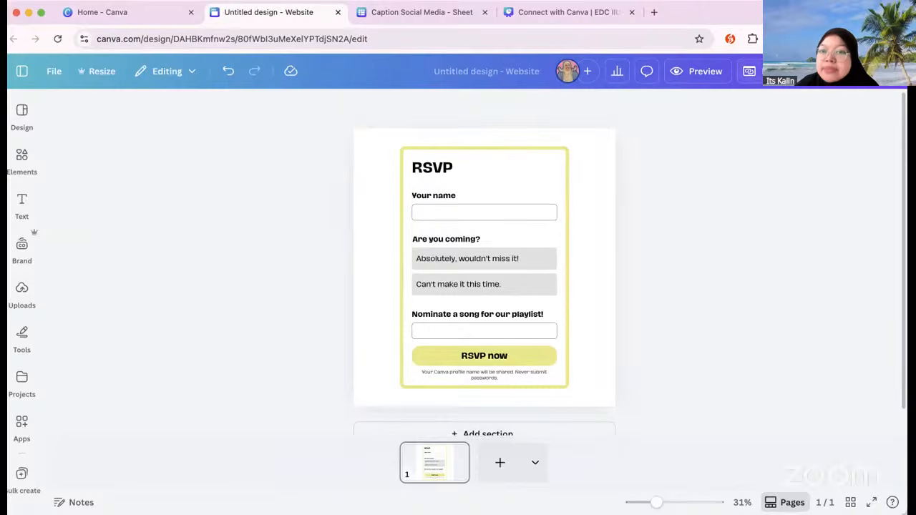
- View the website's publishing options, and look over the RSVP form's question editor and responses overview
{"action": "left_click", "coordinate": [796, 72]}
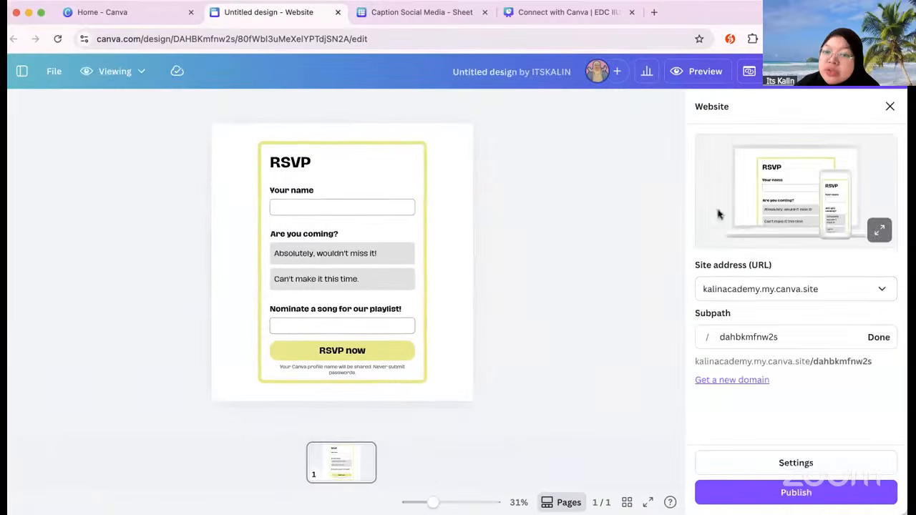
{"action": "left_click", "coordinate": [891, 107]}
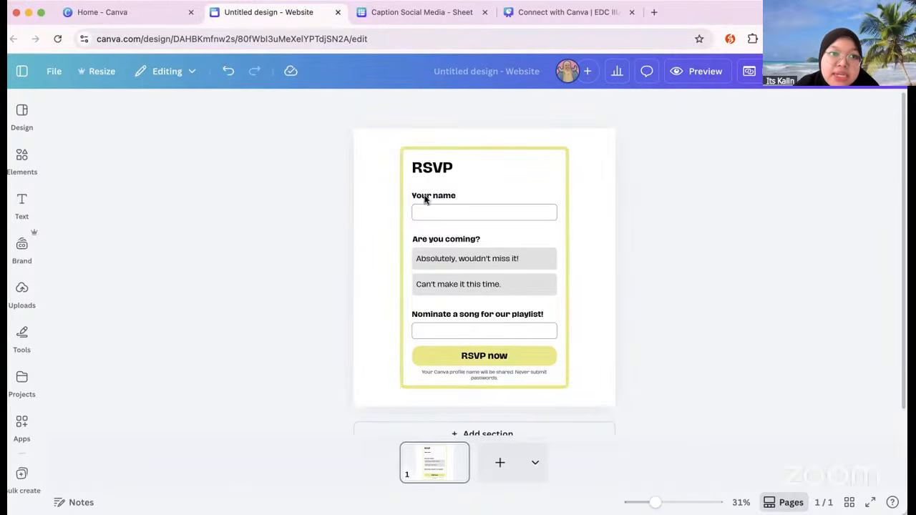
{"action": "left_click", "coordinate": [444, 164]}
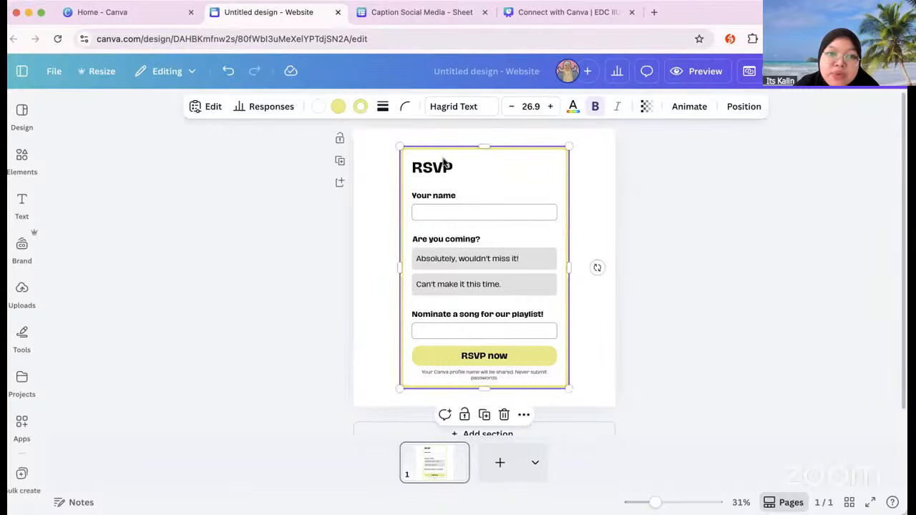
{"action": "left_click", "coordinate": [206, 103]}
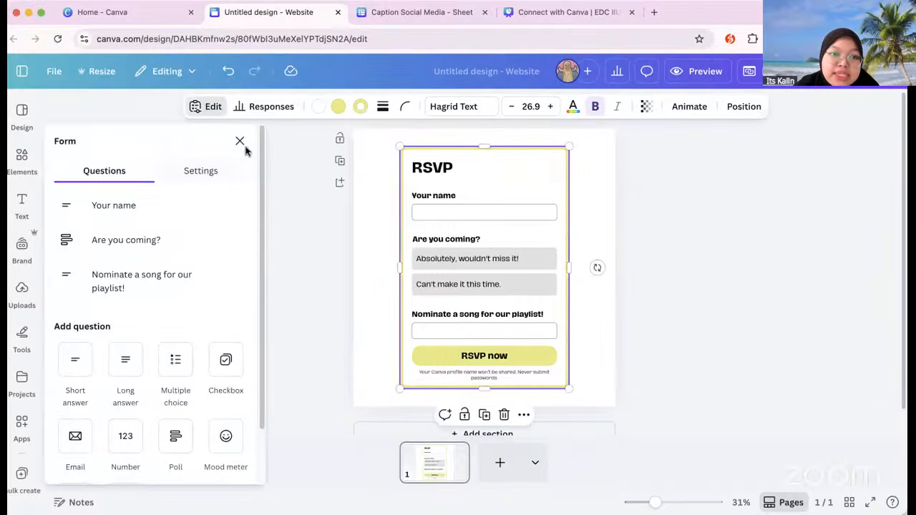
{"action": "left_click", "coordinate": [255, 107]}
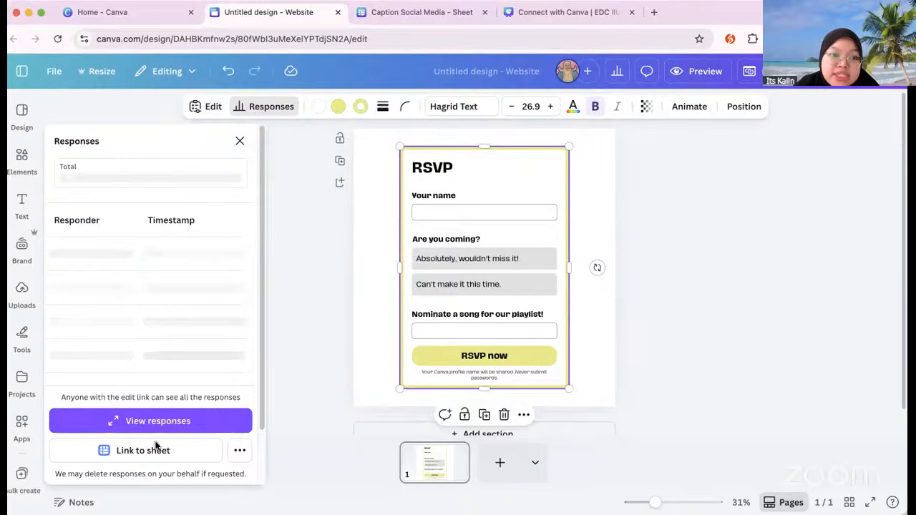
{"action": "left_click", "coordinate": [249, 141]}
- Submit a test RSVP with a guest's name, the answer "Absolutely, wouldn't miss it!" and the song "Work"
{"action": "left_click", "coordinate": [461, 209]}
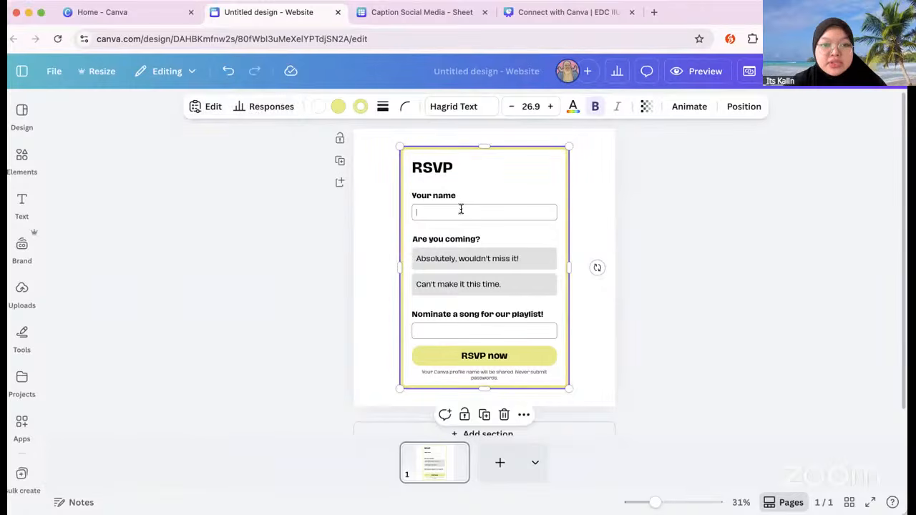
{"action": "type", "text": "Lina"}
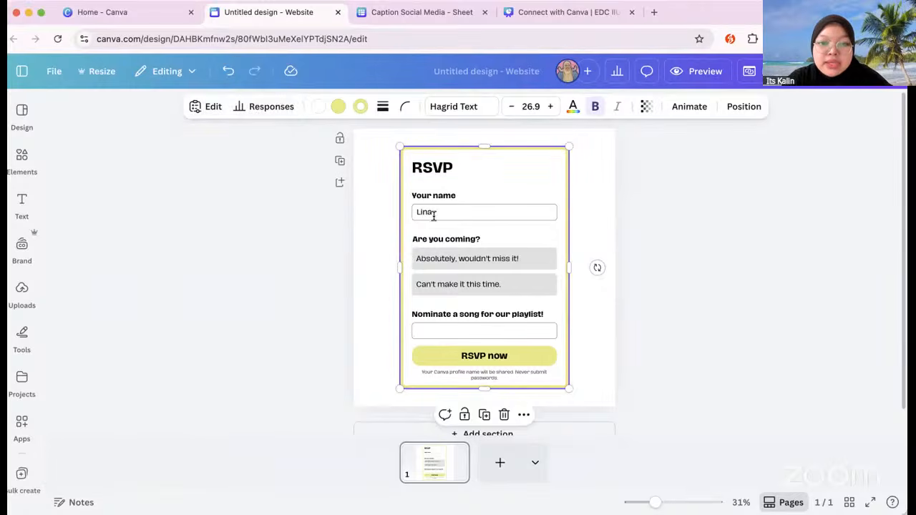
{"action": "left_click", "coordinate": [433, 267]}
{"action": "left_click", "coordinate": [432, 333]}
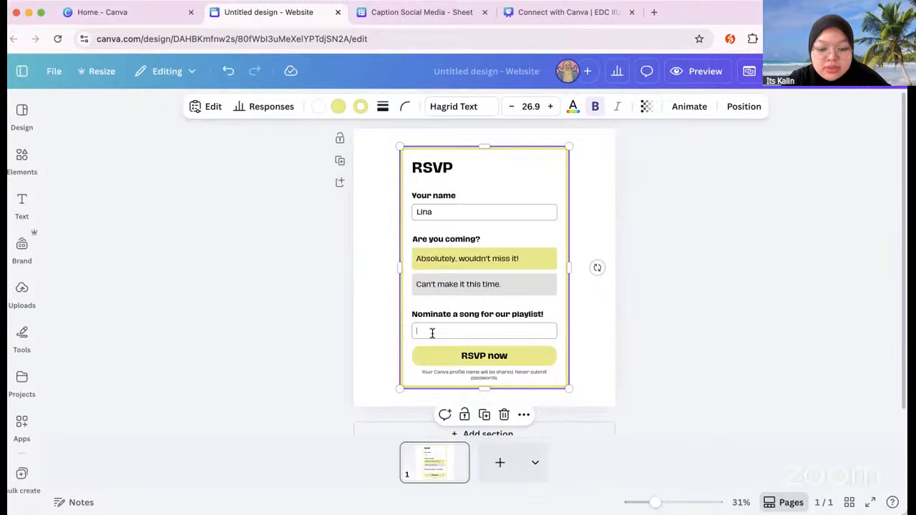
{"action": "type", "text": "W"}
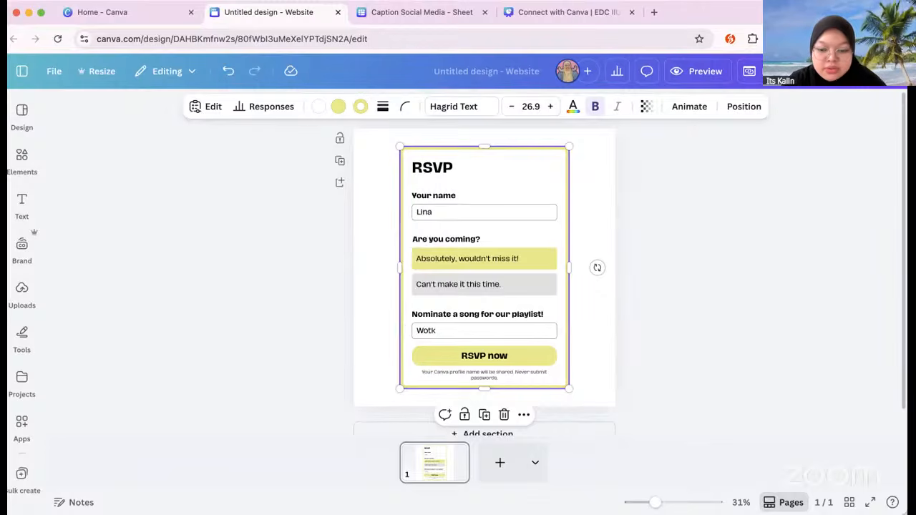
{"action": "type", "text": "ork"}
{"action": "left_click", "coordinate": [430, 360]}
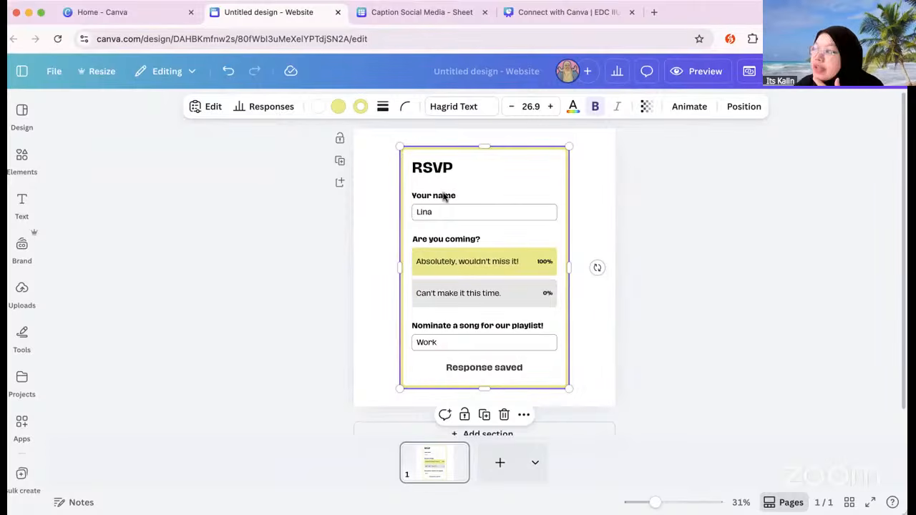
- Link the RSVP form's responses to a sheet and widen its "Are you coming?" column to fit the full answer
{"action": "left_click", "coordinate": [248, 113]}
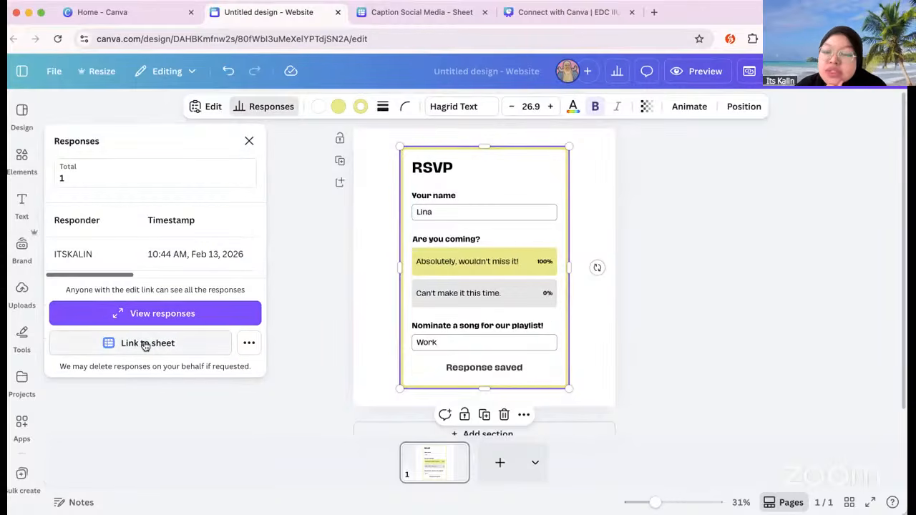
{"action": "left_click", "coordinate": [145, 344]}
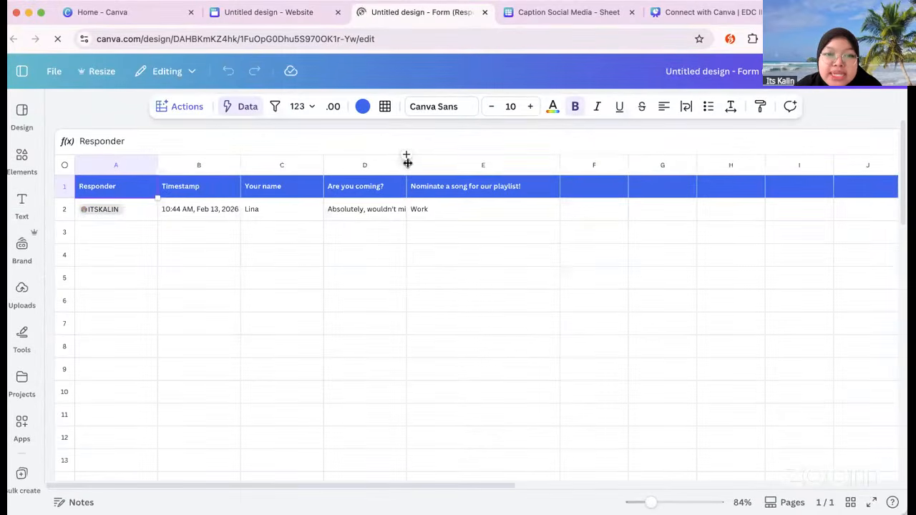
{"action": "left_click_drag", "start_coordinate": [406, 163], "coordinate": [448, 168]}
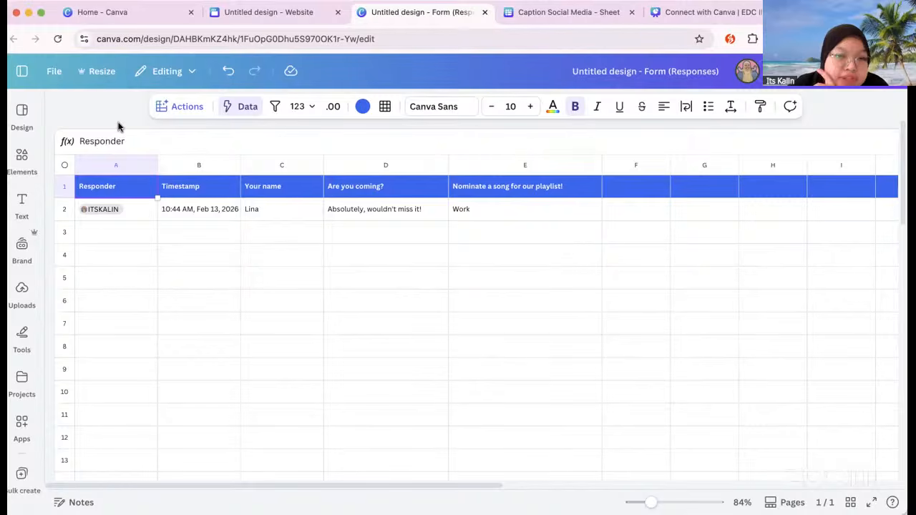
- Return to the Canva home page and open Canva AI in Code mode
{"action": "left_click", "coordinate": [160, 11]}
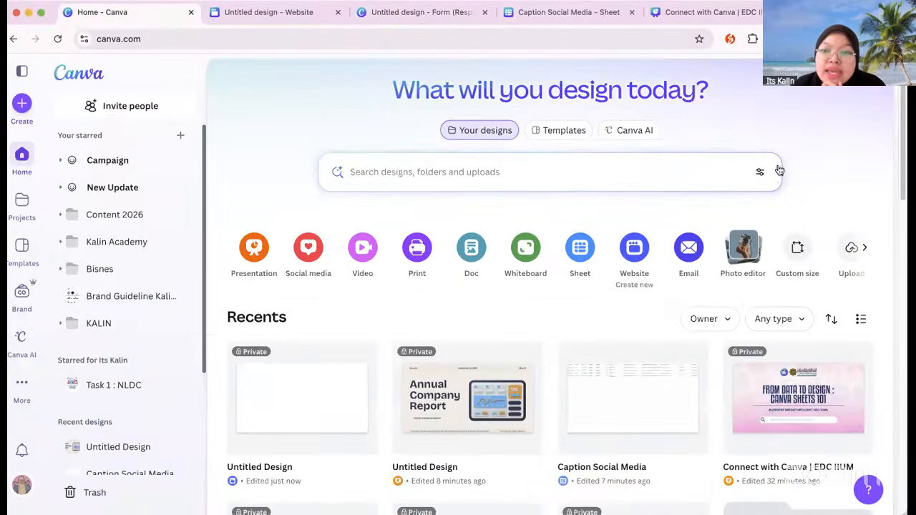
{"action": "left_click", "coordinate": [635, 130]}
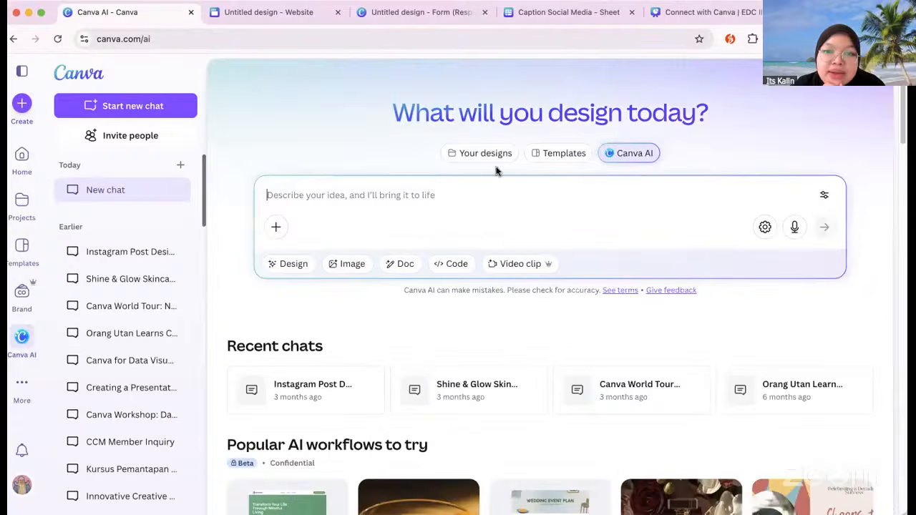
{"action": "left_click", "coordinate": [22, 163]}
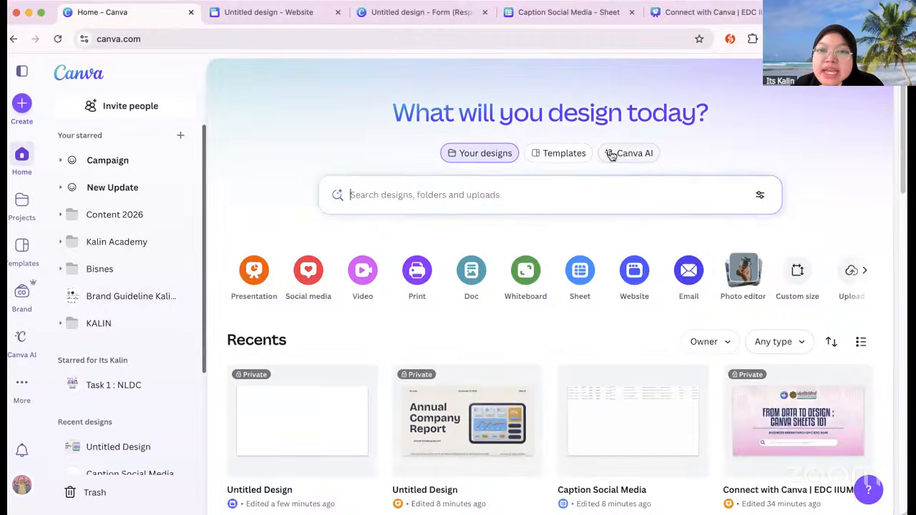
{"action": "left_click", "coordinate": [637, 154]}
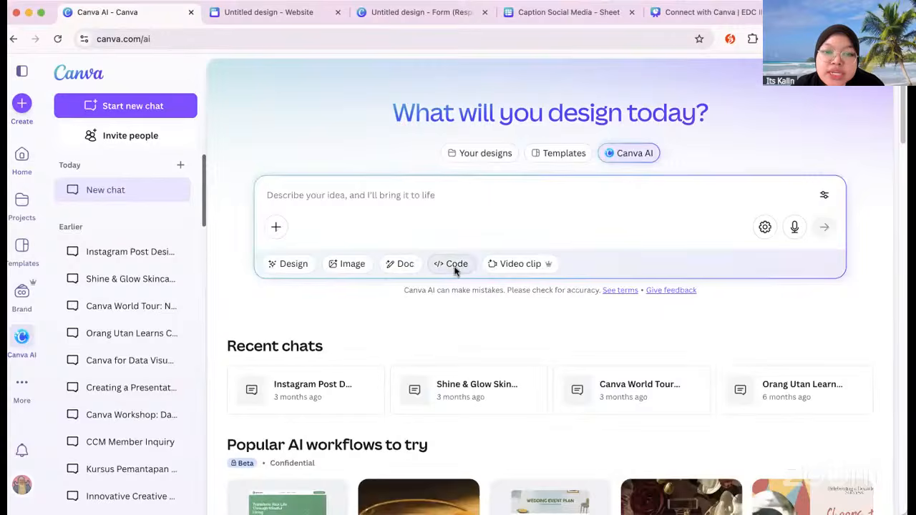
{"action": "left_click", "coordinate": [456, 270]}
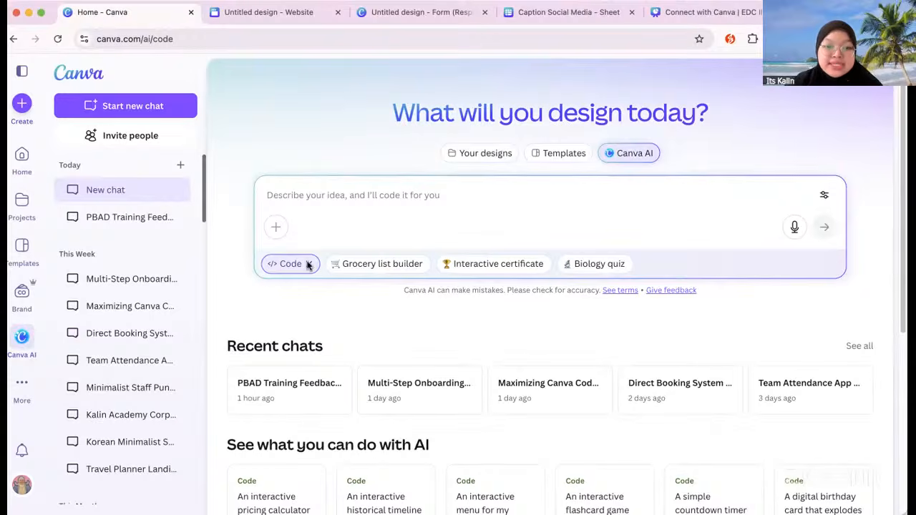
- Open the recent PBAD Training Feedback Form chat, dismiss its data-sharing notice and open Version 1 of the generated form
{"action": "left_click", "coordinate": [286, 393]}
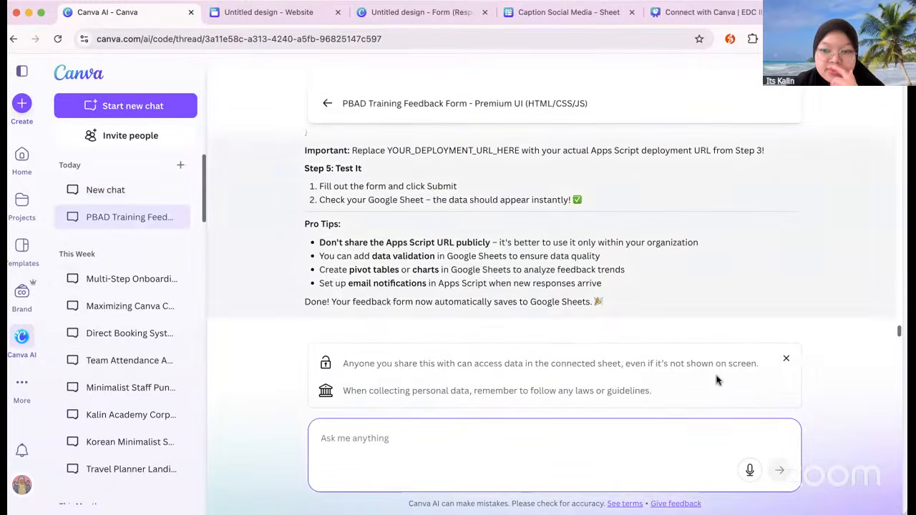
{"action": "left_click", "coordinate": [786, 359]}
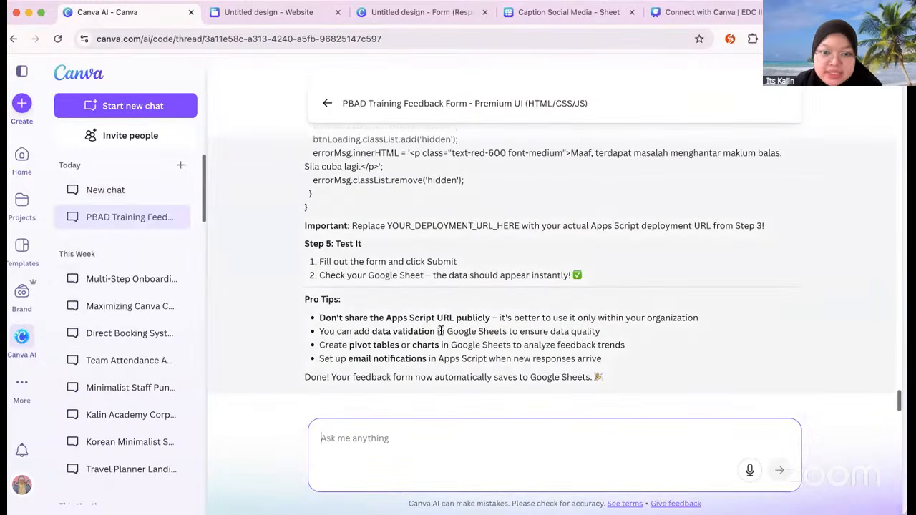
{"action": "scroll", "coordinate": [440, 330], "scroll_direction": "up", "scroll_amount": 3}
{"action": "scroll", "coordinate": [501, 351], "scroll_direction": "down", "scroll_amount": 3}
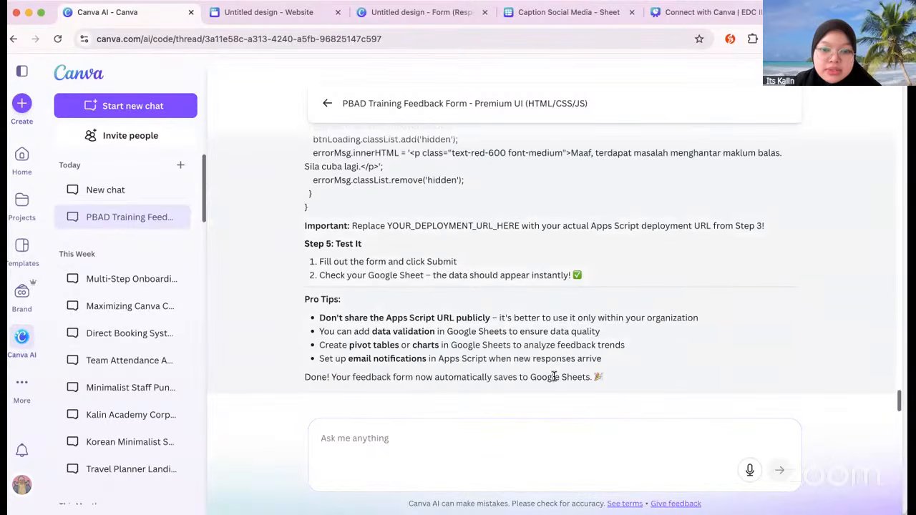
{"action": "scroll", "coordinate": [381, 181], "scroll_direction": "up", "scroll_amount": 5}
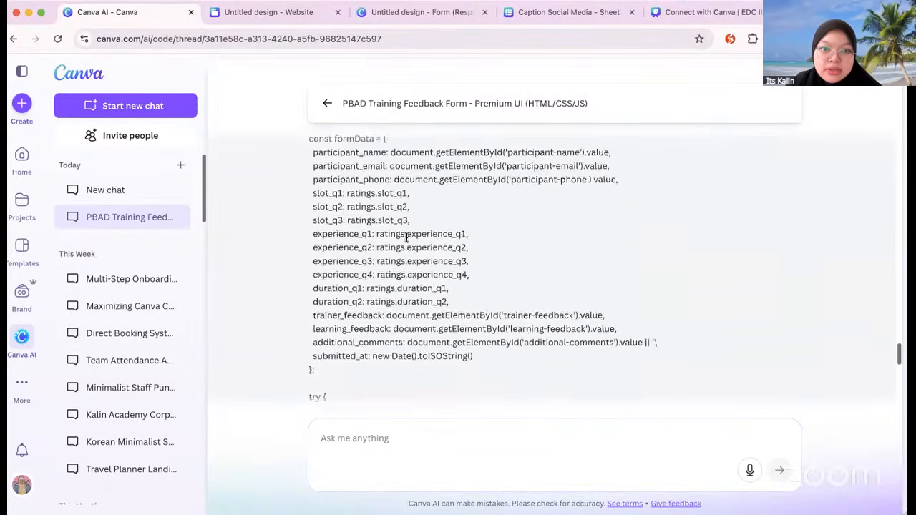
{"action": "scroll", "coordinate": [406, 239], "scroll_direction": "up", "scroll_amount": 15}
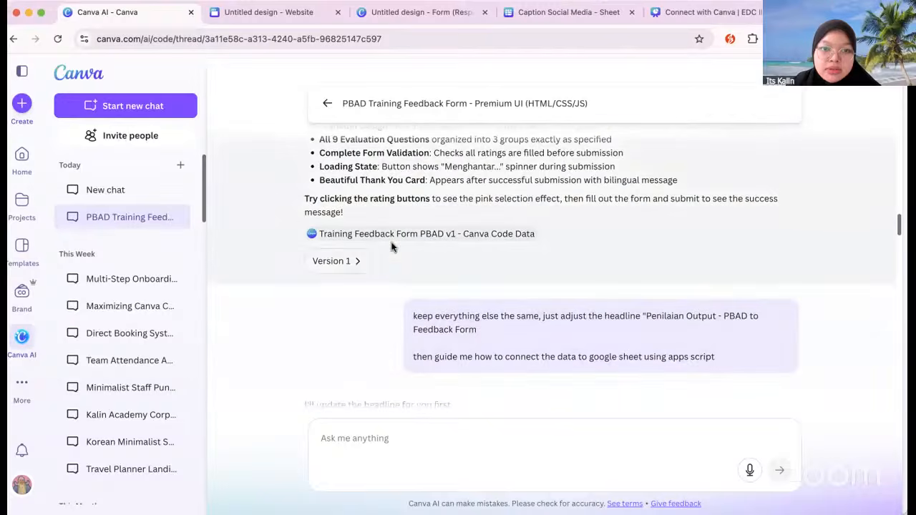
{"action": "left_click", "coordinate": [361, 261]}
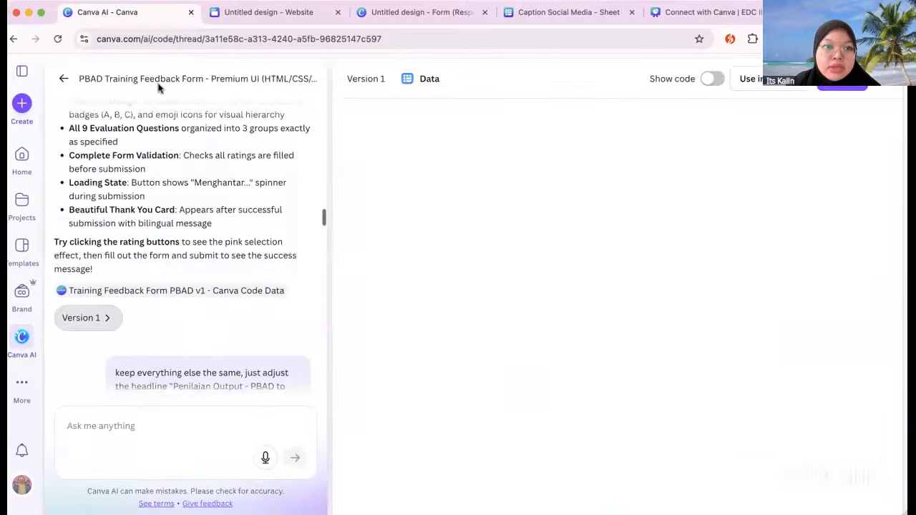
- Examine the participant details and evaluation criteria sections of the feedback form preview, and view its connected data source
{"action": "scroll", "coordinate": [861, 200], "scroll_direction": "down", "scroll_amount": 2}
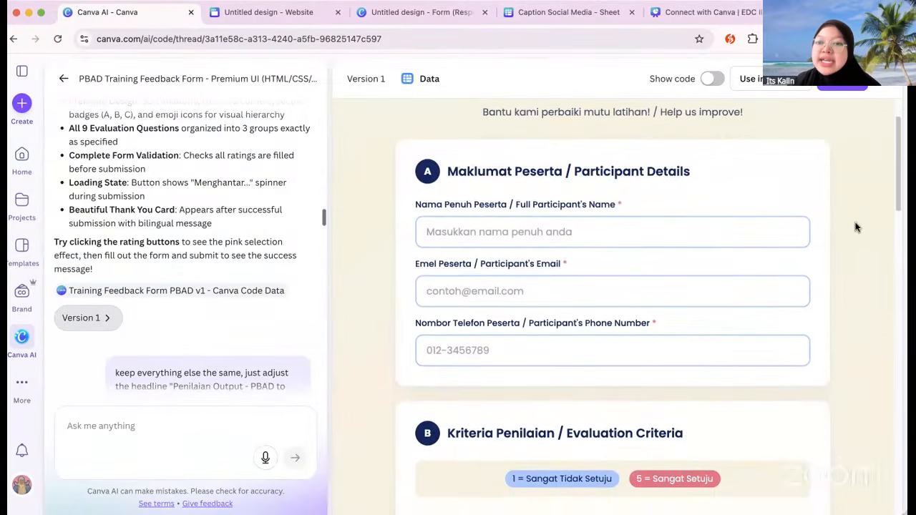
{"action": "scroll", "coordinate": [857, 228], "scroll_direction": "up", "scroll_amount": 2}
{"action": "scroll", "coordinate": [858, 228], "scroll_direction": "down", "scroll_amount": 2}
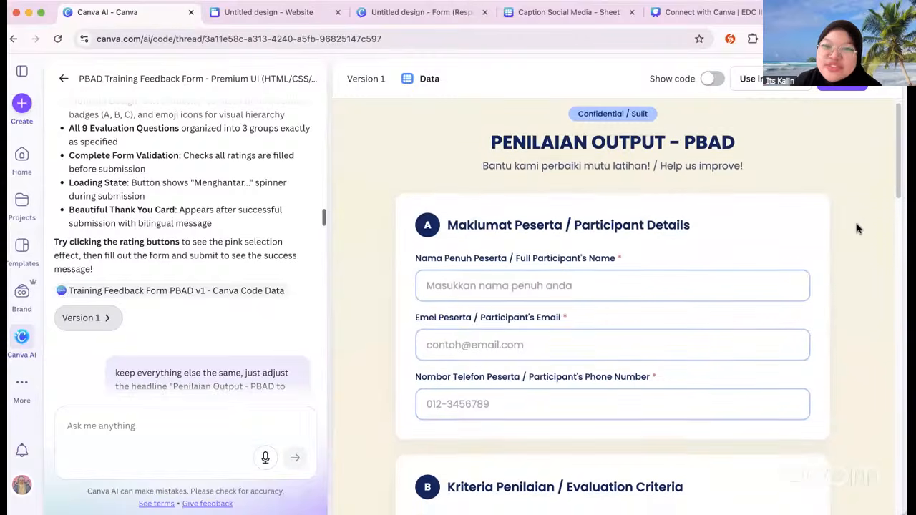
{"action": "scroll", "coordinate": [859, 228], "scroll_direction": "down", "scroll_amount": 2}
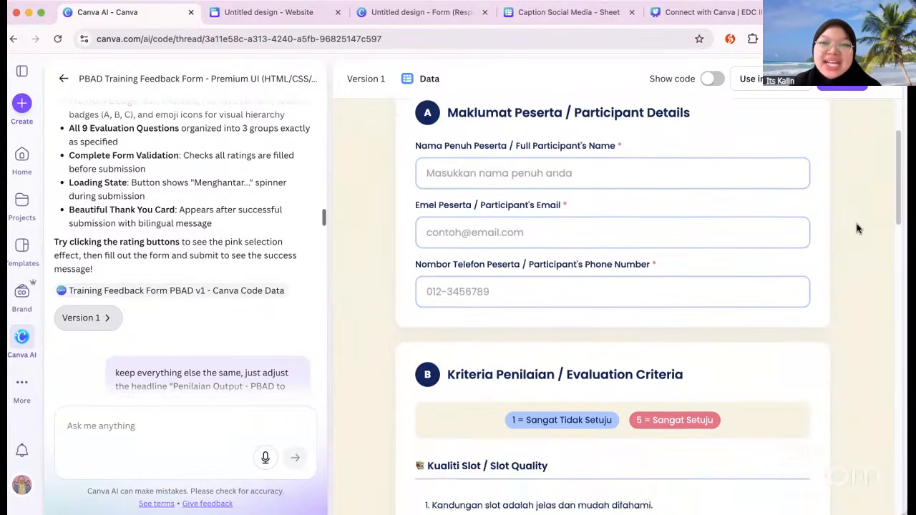
{"action": "scroll", "coordinate": [858, 229], "scroll_direction": "up", "scroll_amount": 4}
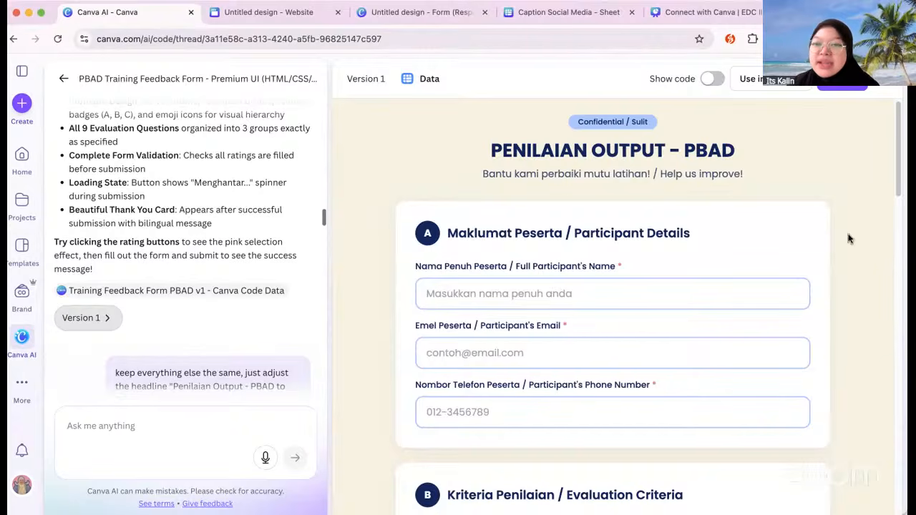
{"action": "scroll", "coordinate": [820, 207], "scroll_direction": "down", "scroll_amount": 2}
{"action": "scroll", "coordinate": [461, 224], "scroll_direction": "down", "scroll_amount": 3}
{"action": "scroll", "coordinate": [705, 210], "scroll_direction": "up", "scroll_amount": 4}
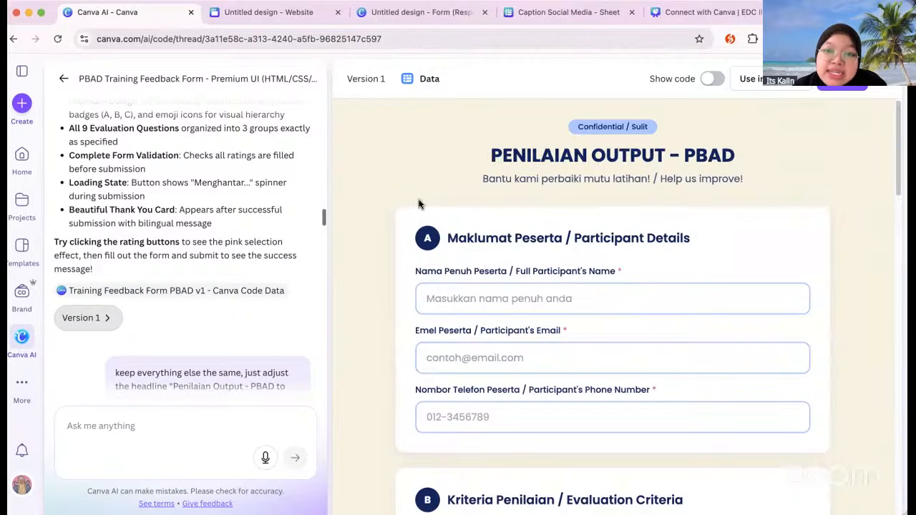
{"action": "left_click", "coordinate": [428, 80]}
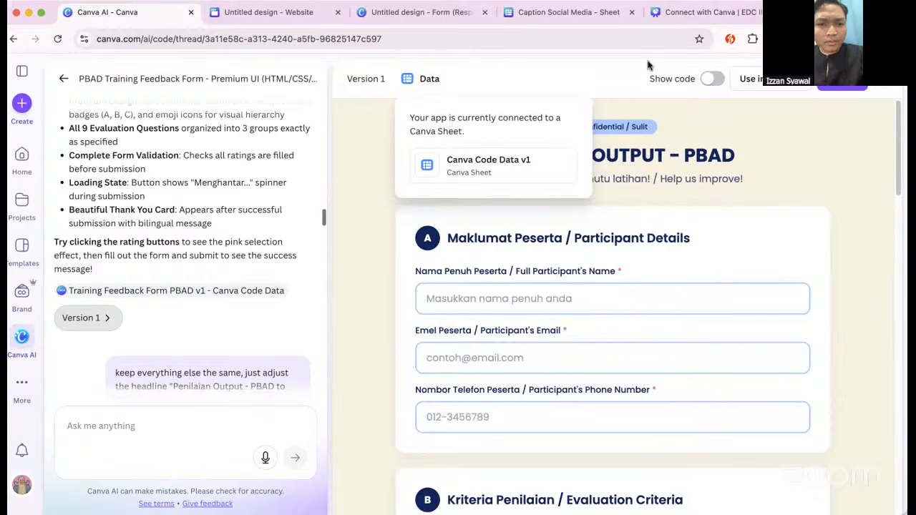
- Switch to the Connect with Canva | EDC IIUM presentation and present its Q&A slide on page 6 in full screen
{"action": "left_click", "coordinate": [718, 15]}
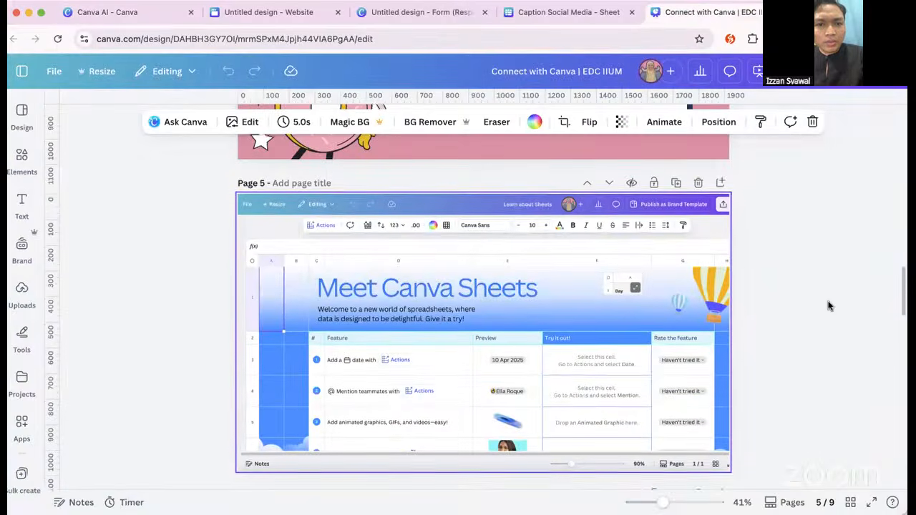
{"action": "scroll", "coordinate": [828, 306], "scroll_direction": "down", "scroll_amount": 3}
{"action": "scroll", "coordinate": [828, 305], "scroll_direction": "down", "scroll_amount": 7}
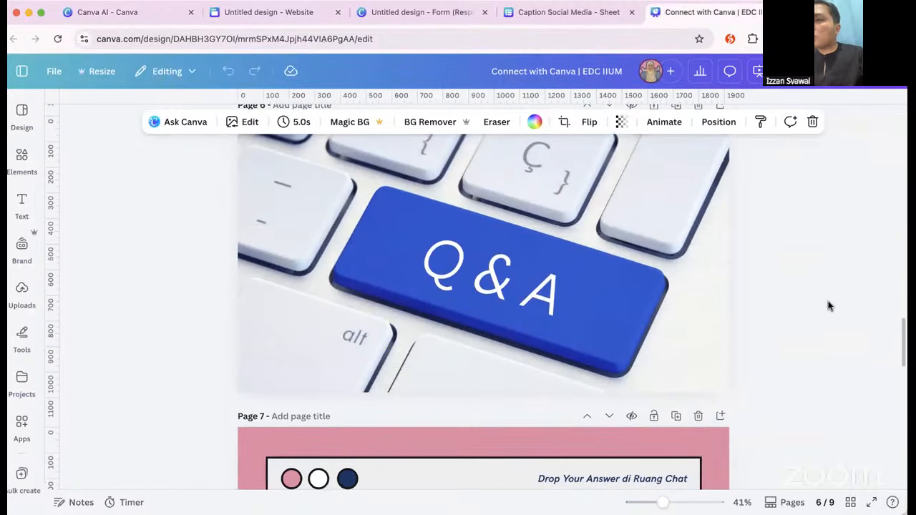
{"action": "scroll", "coordinate": [828, 305], "scroll_direction": "up", "scroll_amount": 1}
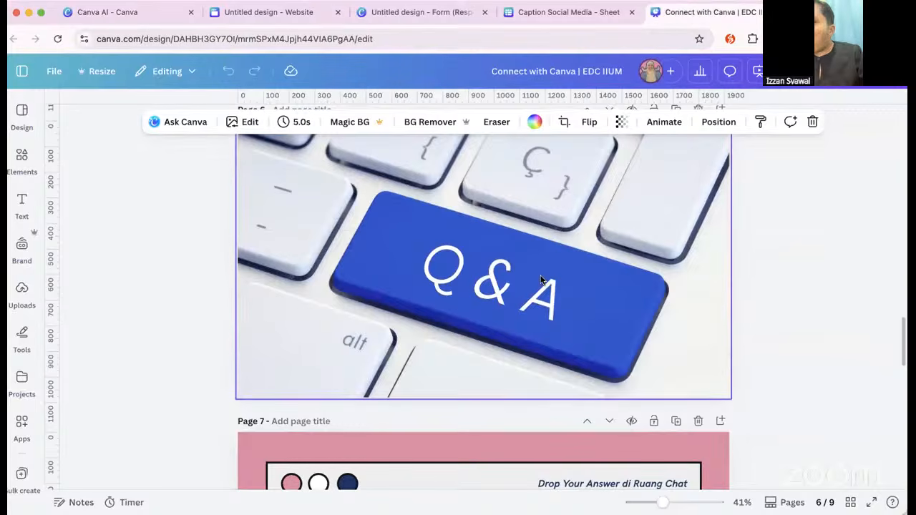
{"action": "scroll", "coordinate": [541, 274], "scroll_direction": "up", "scroll_amount": 3}
{"action": "scroll", "coordinate": [542, 278], "scroll_direction": "up", "scroll_amount": 2}
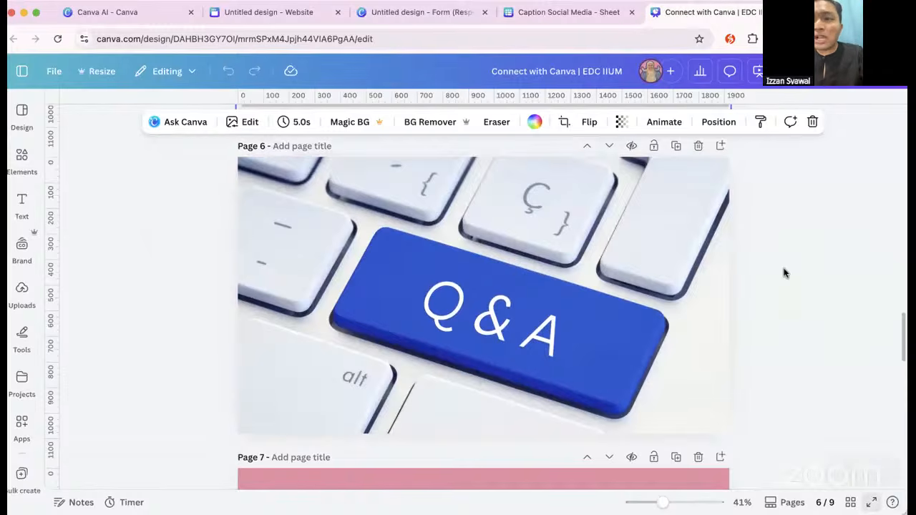
{"action": "key", "text": "super+alt+p"}
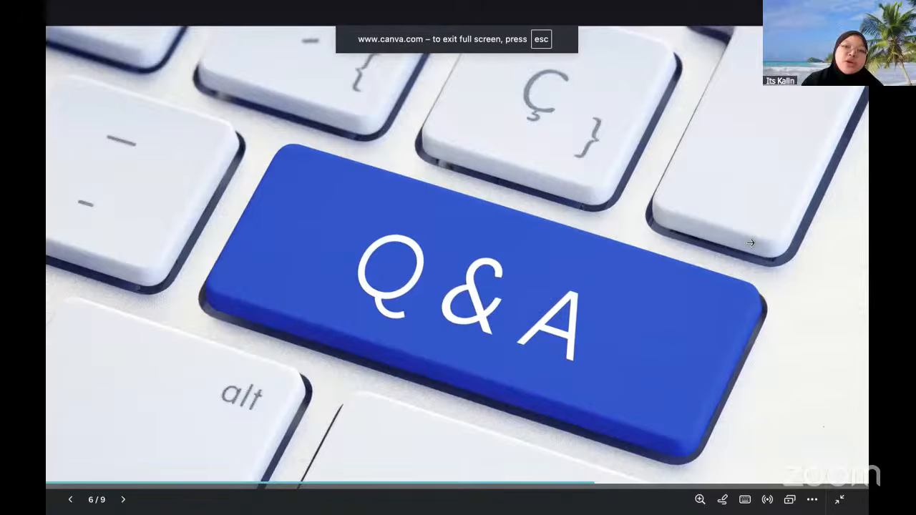
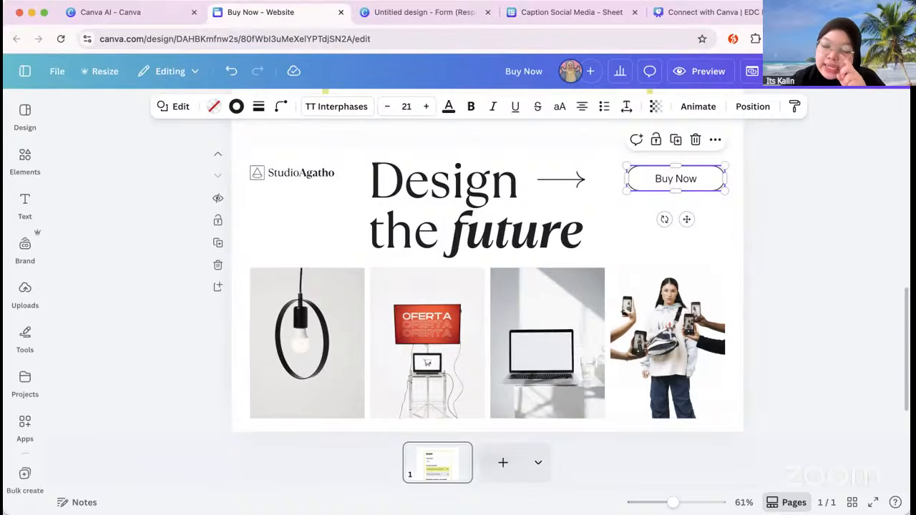
- Open the Create & Convert Series: Canva Code product page from createandconvert.my, copy its web address and return to the Buy Now website design
{"action": "key", "text": "ctrl+t"}
{"action": "type", "text": "crea"}
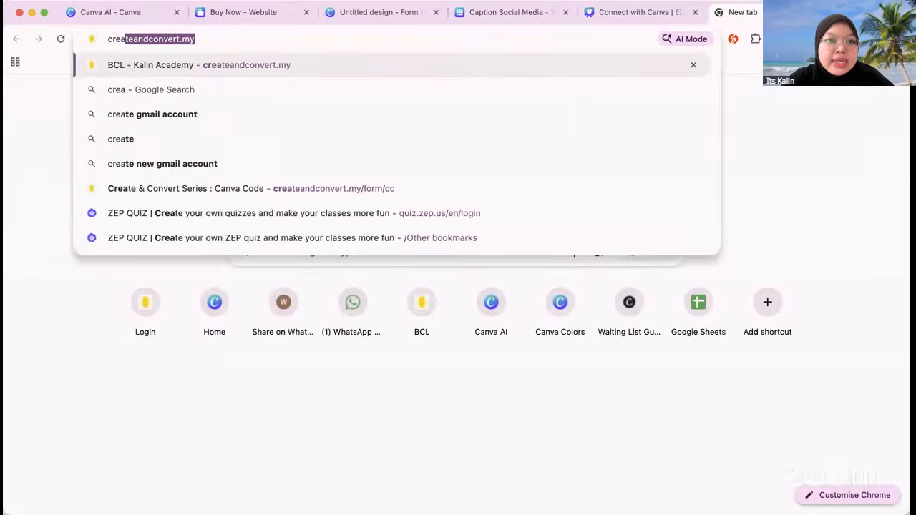
{"action": "key", "text": "Return"}
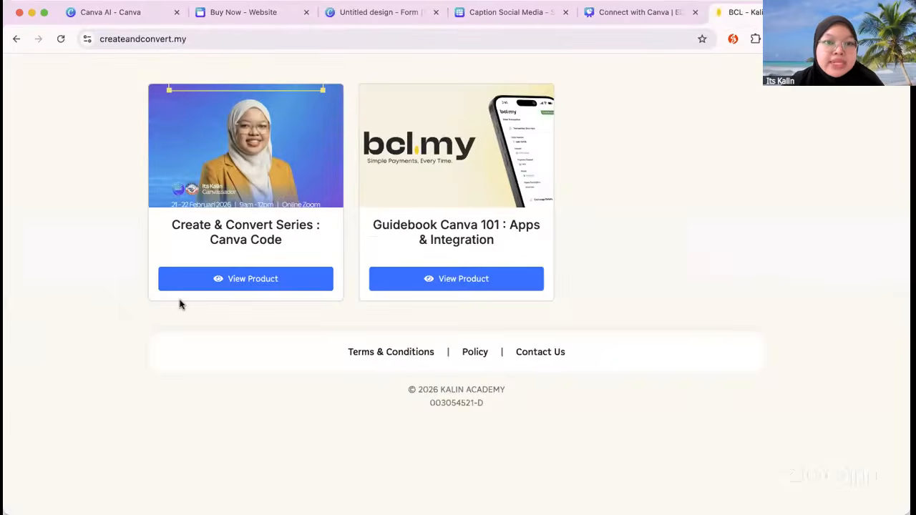
{"action": "left_click", "coordinate": [194, 281]}
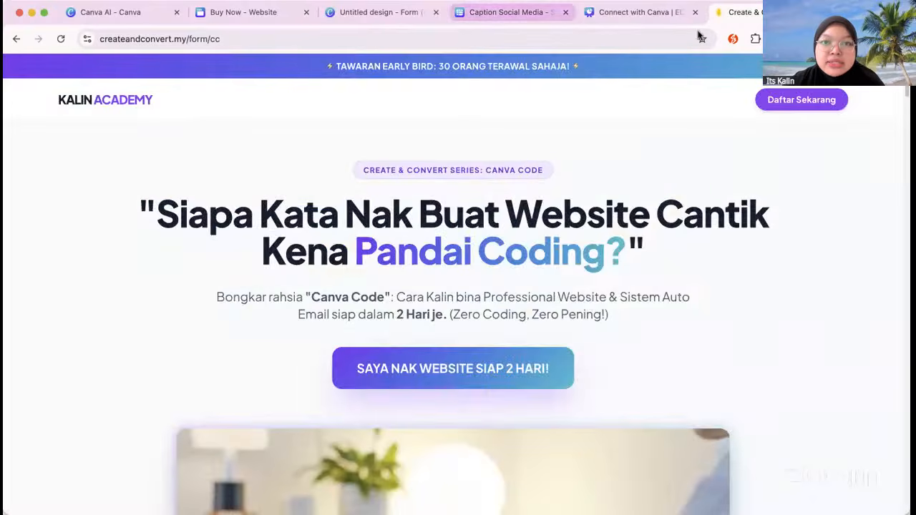
{"action": "left_click", "coordinate": [527, 41]}
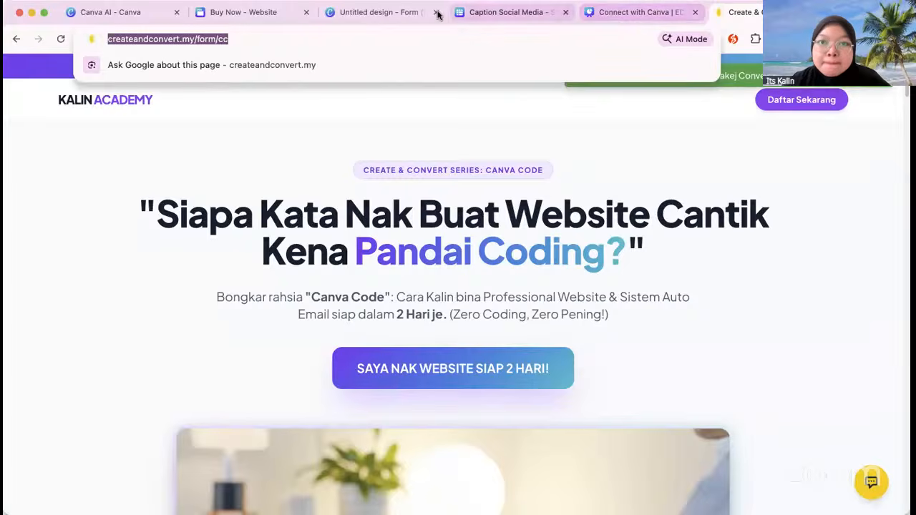
{"action": "left_click", "coordinate": [614, 13]}
{"action": "left_click", "coordinate": [406, 13]}
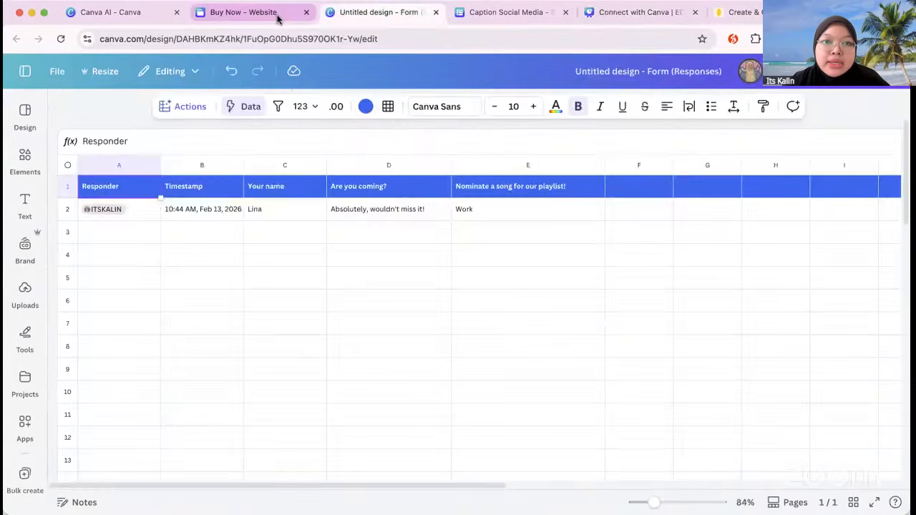
{"action": "key", "text": "ctrl+shift+Tab"}
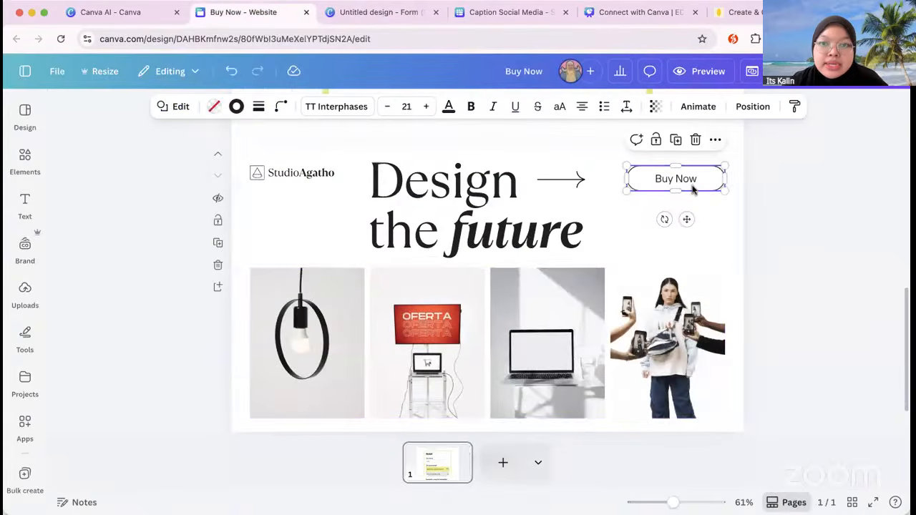
{"action": "left_click", "coordinate": [714, 142]}
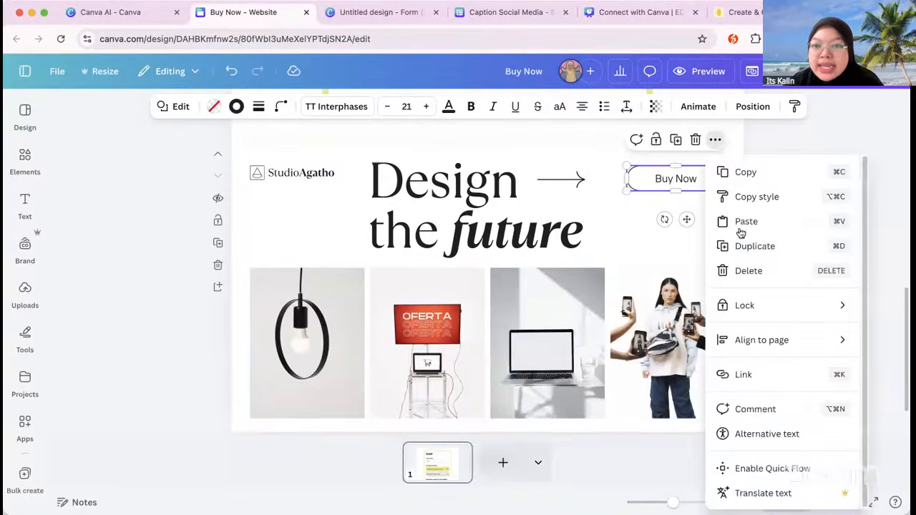
{"action": "left_click", "coordinate": [763, 376]}
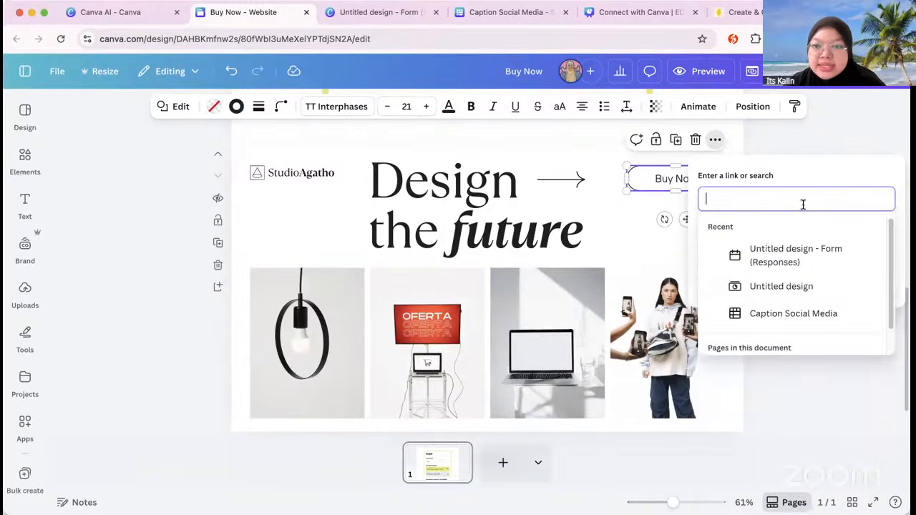
{"action": "type", "text": "https://createandconvert.my/form/co"}
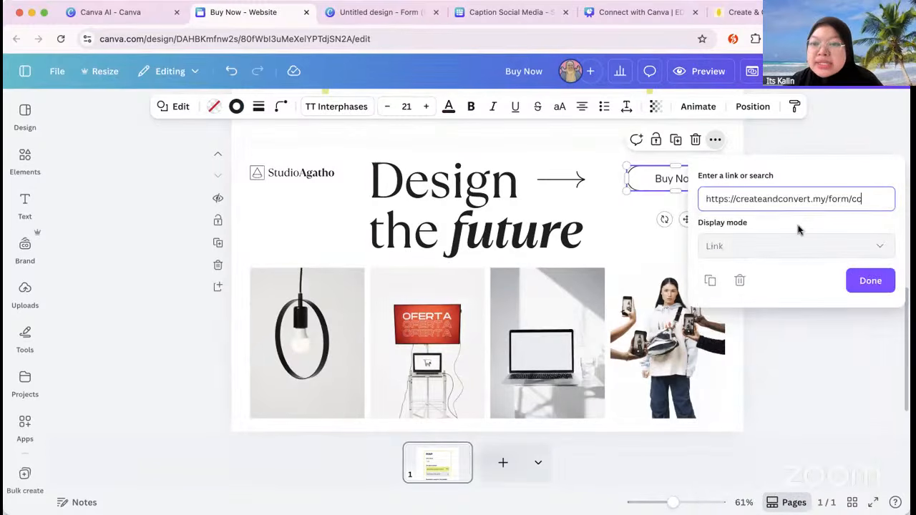
{"action": "left_click", "coordinate": [861, 284]}
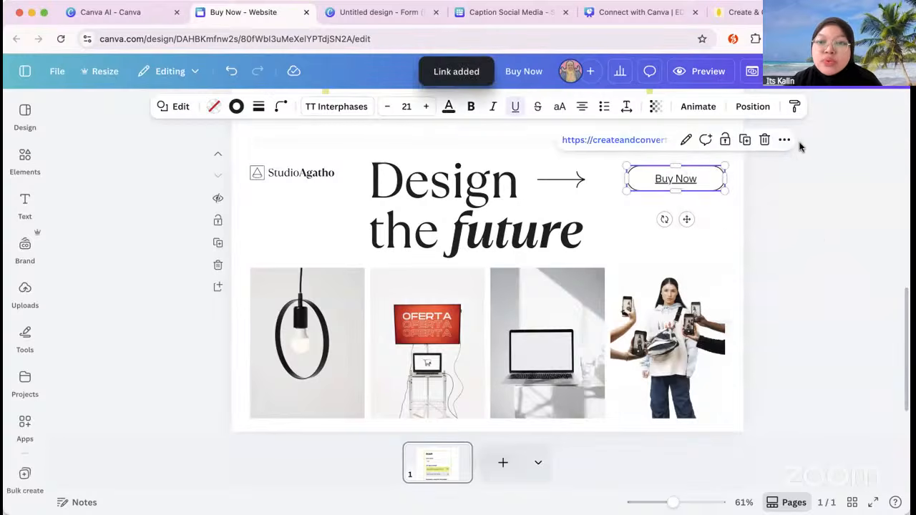
{"action": "left_click", "coordinate": [822, 218]}
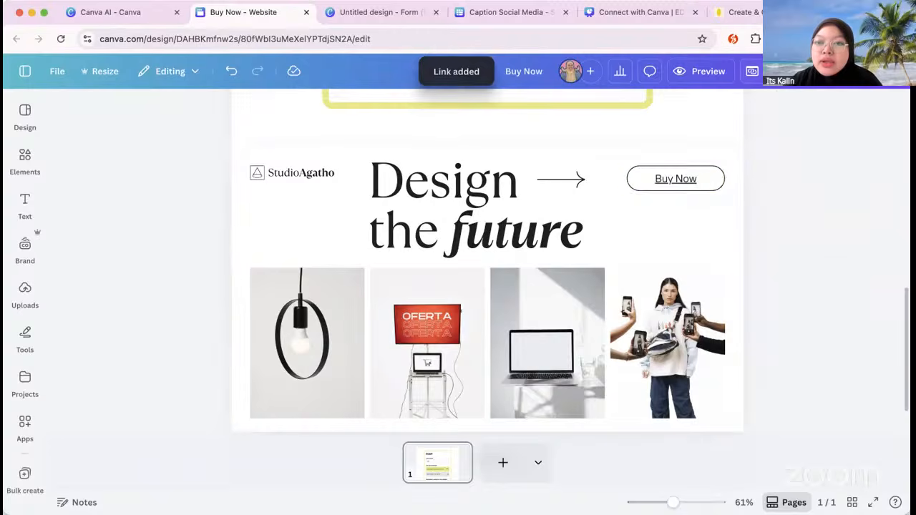
- Publish the Buy Now website, open the live site and test its Buy Now button
{"action": "left_click", "coordinate": [800, 71]}
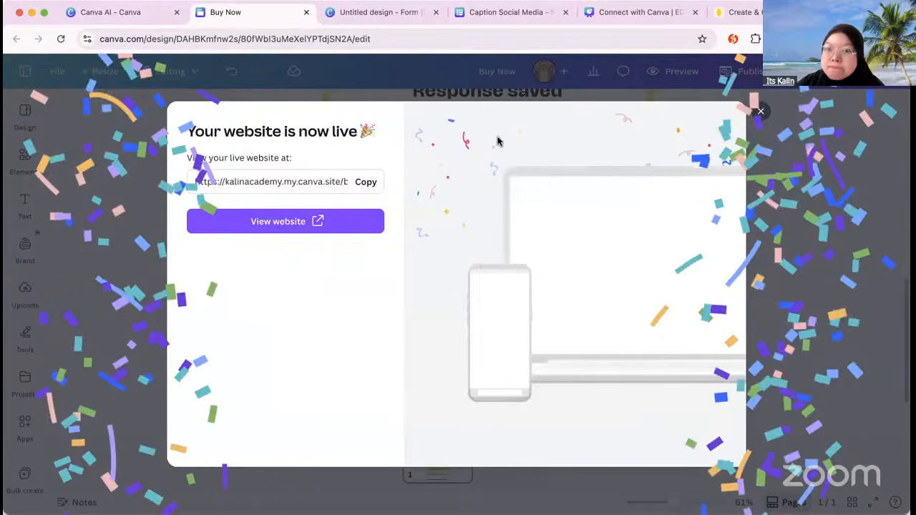
{"action": "left_click", "coordinate": [301, 221]}
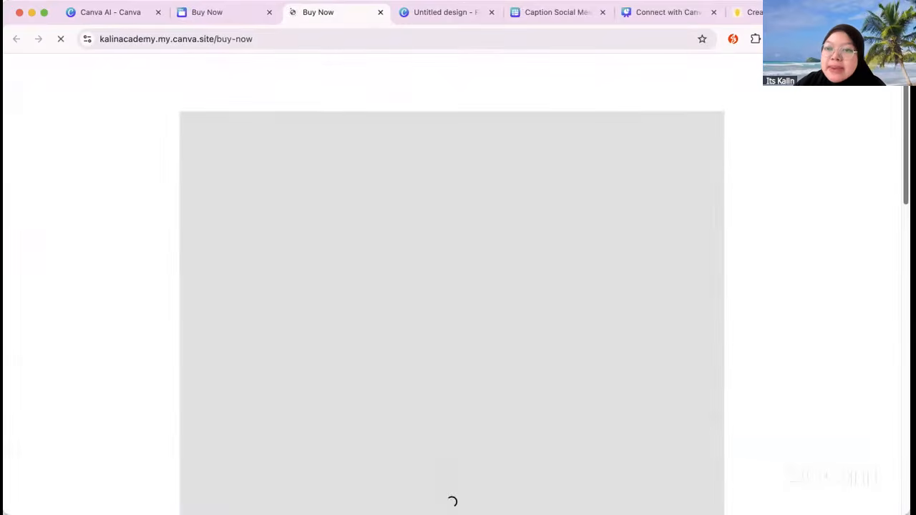
{"action": "scroll", "coordinate": [618, 241], "scroll_direction": "down", "scroll_amount": 10}
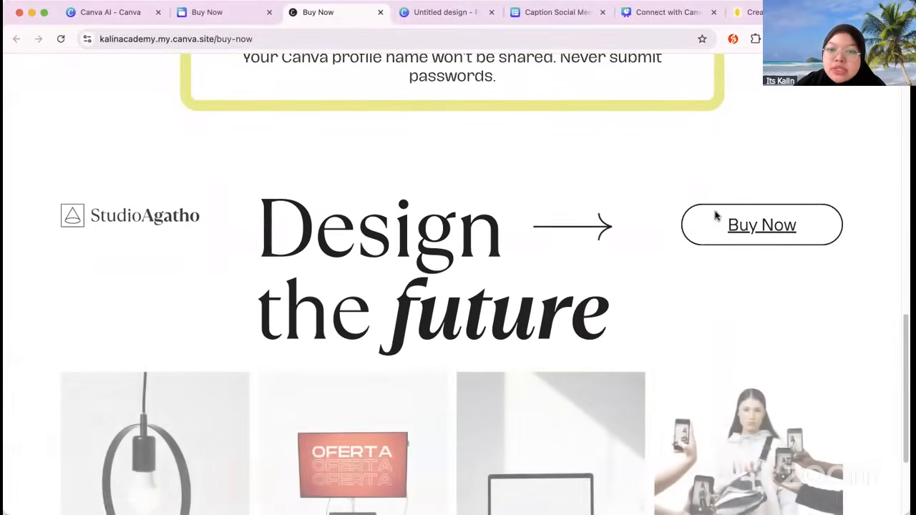
{"action": "left_click", "coordinate": [725, 226]}
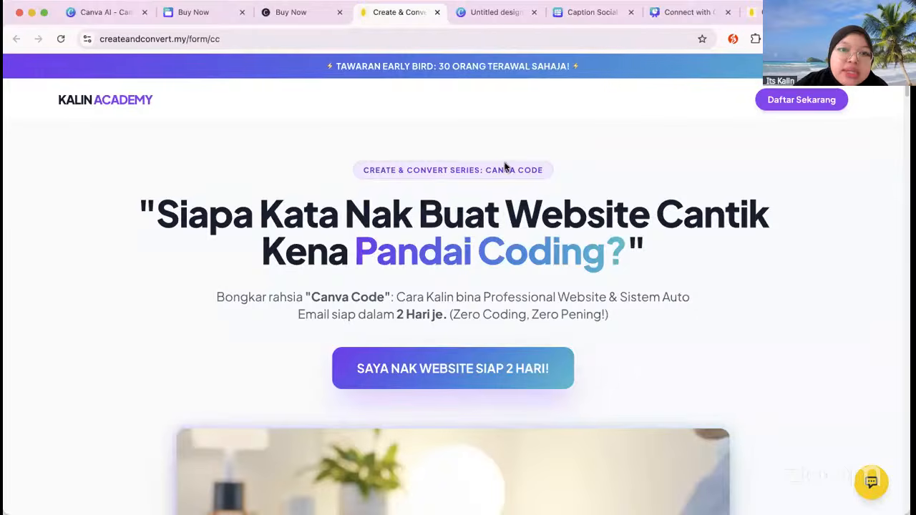
- Examine the product page's order form, payment options and the Create & Convert Series introduction with its date and time details
{"action": "scroll", "coordinate": [695, 265], "scroll_direction": "down", "scroll_amount": 10}
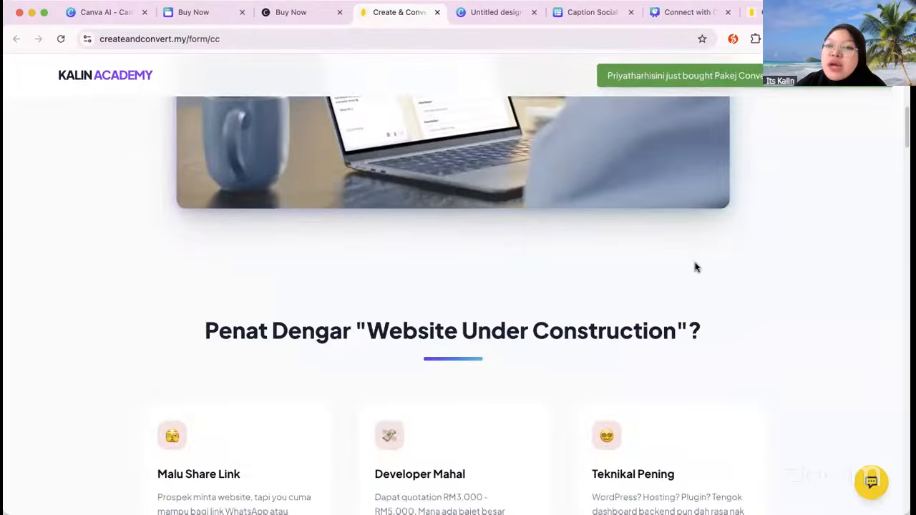
{"action": "scroll", "coordinate": [695, 266], "scroll_direction": "down", "scroll_amount": 20}
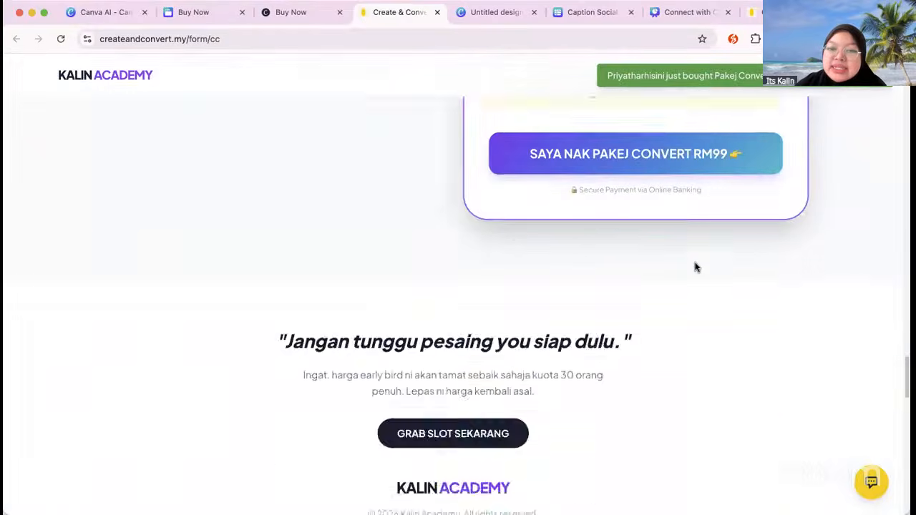
{"action": "scroll", "coordinate": [695, 267], "scroll_direction": "down", "scroll_amount": 5}
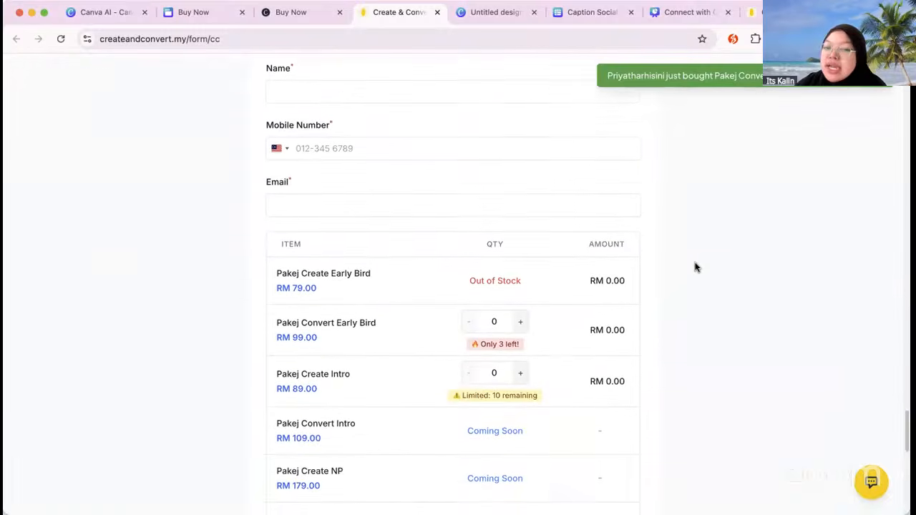
{"action": "scroll", "coordinate": [687, 261], "scroll_direction": "up", "scroll_amount": 1}
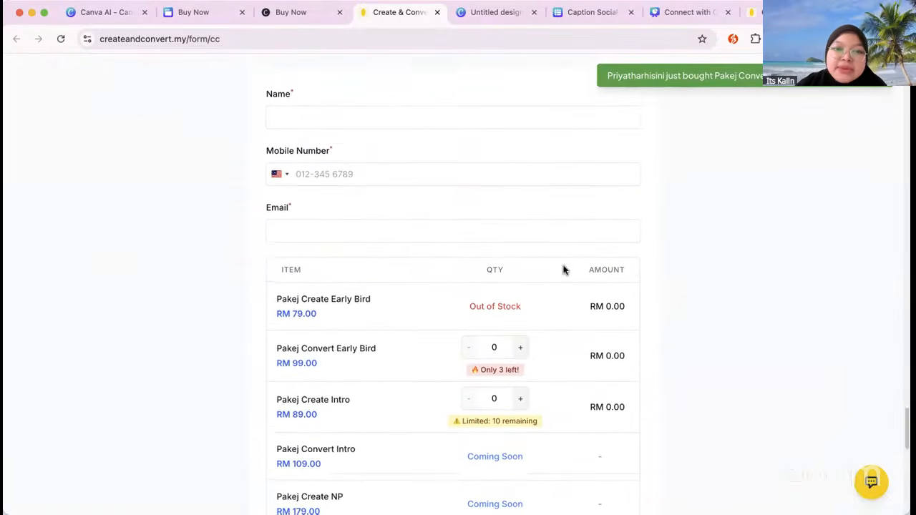
{"action": "scroll", "coordinate": [704, 323], "scroll_direction": "down", "scroll_amount": 4}
{"action": "scroll", "coordinate": [704, 323], "scroll_direction": "down", "scroll_amount": 1}
{"action": "scroll", "coordinate": [592, 311], "scroll_direction": "down", "scroll_amount": 5}
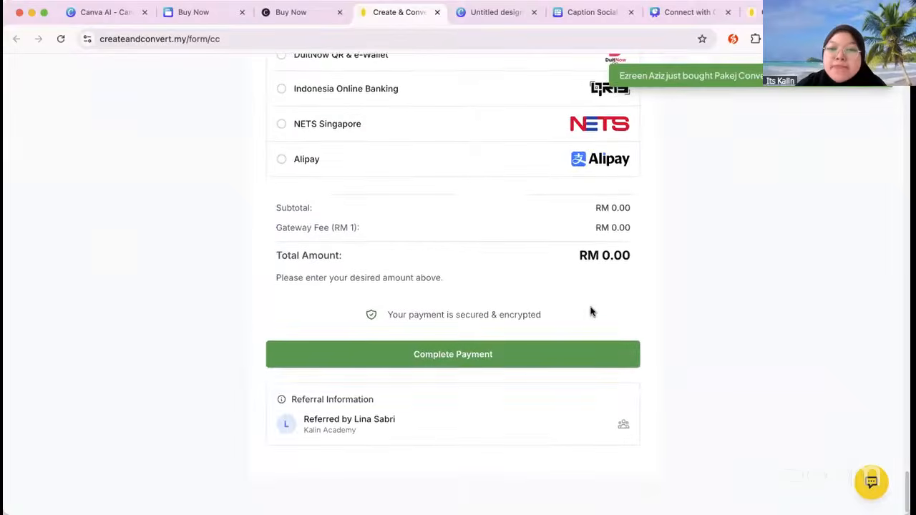
{"action": "scroll", "coordinate": [591, 312], "scroll_direction": "up", "scroll_amount": 20}
{"action": "scroll", "coordinate": [591, 310], "scroll_direction": "up", "scroll_amount": 10}
{"action": "scroll", "coordinate": [591, 311], "scroll_direction": "down", "scroll_amount": 8}
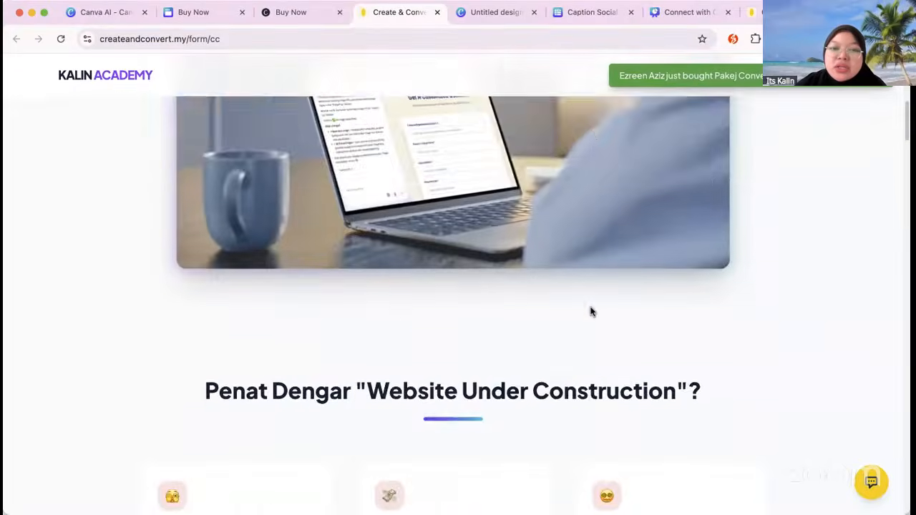
{"action": "scroll", "coordinate": [591, 310], "scroll_direction": "down", "scroll_amount": 8}
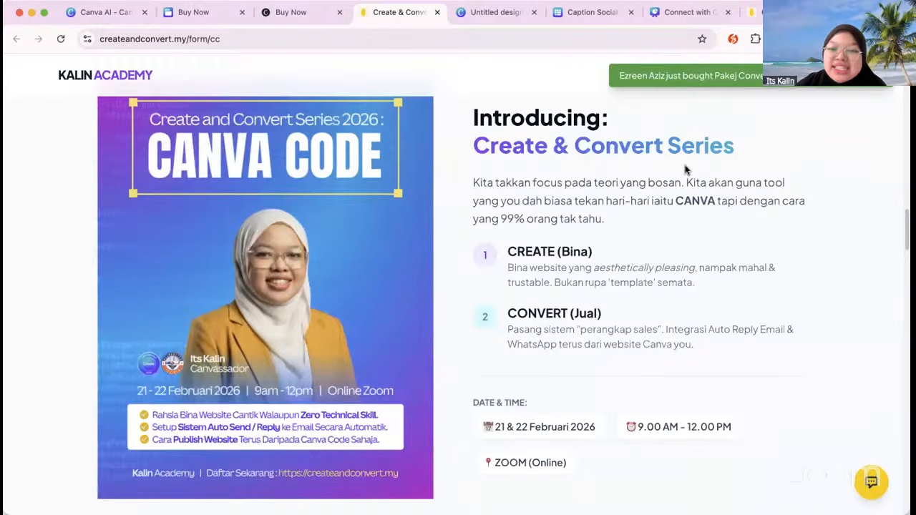
{"action": "scroll", "coordinate": [405, 231], "scroll_direction": "up", "scroll_amount": 1}
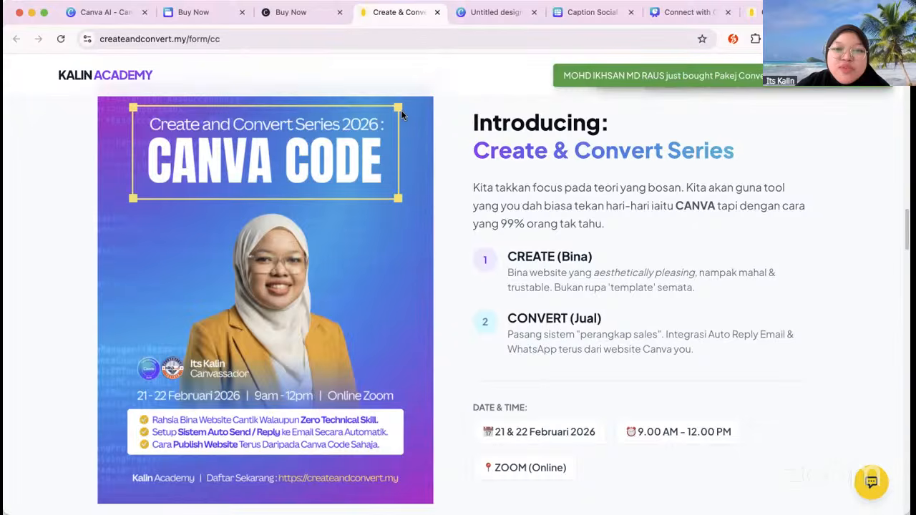
{"action": "scroll", "coordinate": [433, 203], "scroll_direction": "up", "scroll_amount": 1}
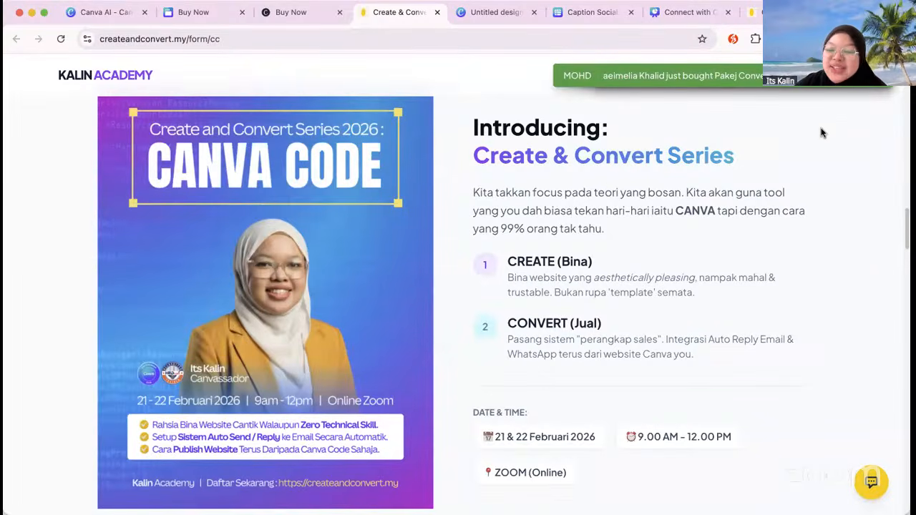
- Return to the Buy Now website design through the live site and dismiss the publishing confirmation
{"action": "left_click", "coordinate": [292, 12]}
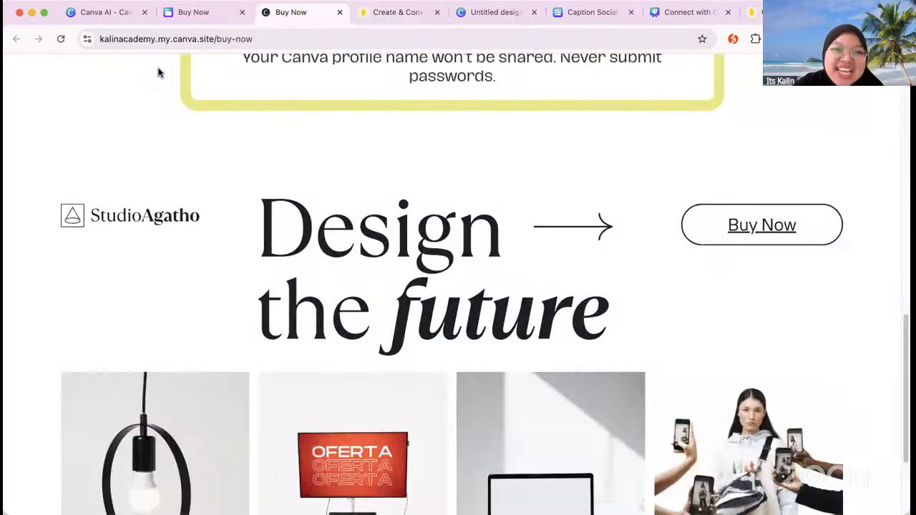
{"action": "left_click", "coordinate": [197, 11]}
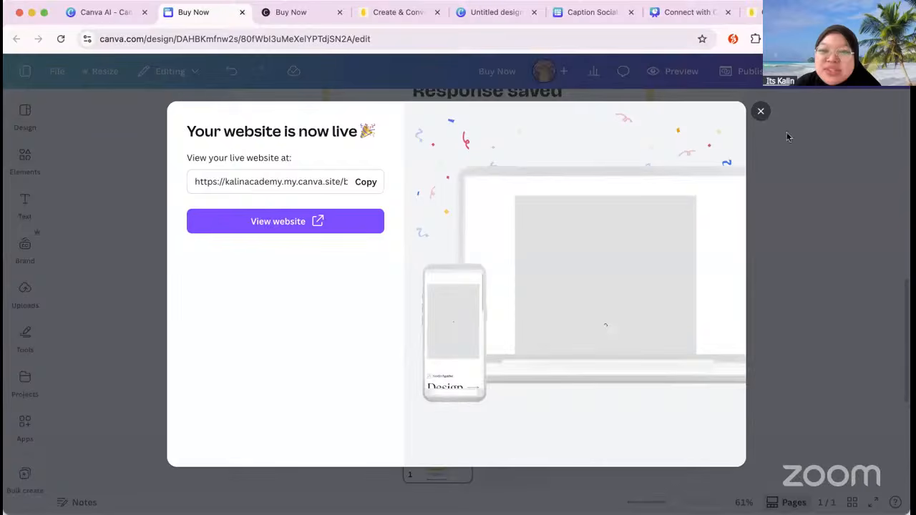
{"action": "left_click", "coordinate": [761, 112]}
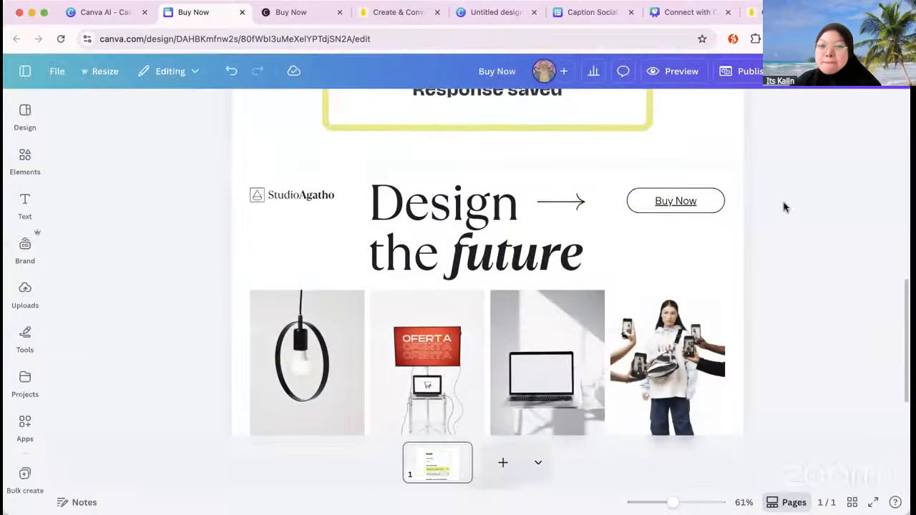
{"action": "scroll", "coordinate": [783, 207], "scroll_direction": "down", "scroll_amount": 1}
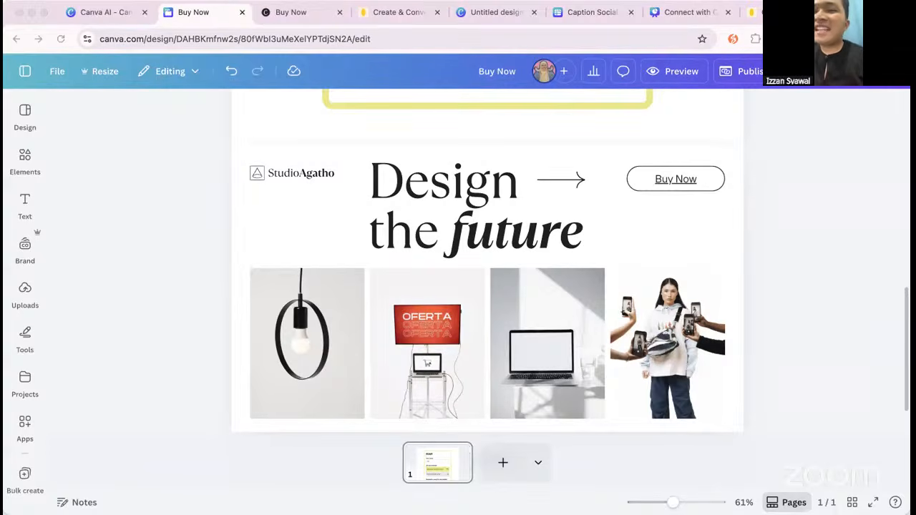
- Go back to the originally opened Create & Convert Series: Canva Code page and select its web address
{"action": "left_click", "coordinate": [267, 12]}
{"action": "left_click", "coordinate": [227, 39]}
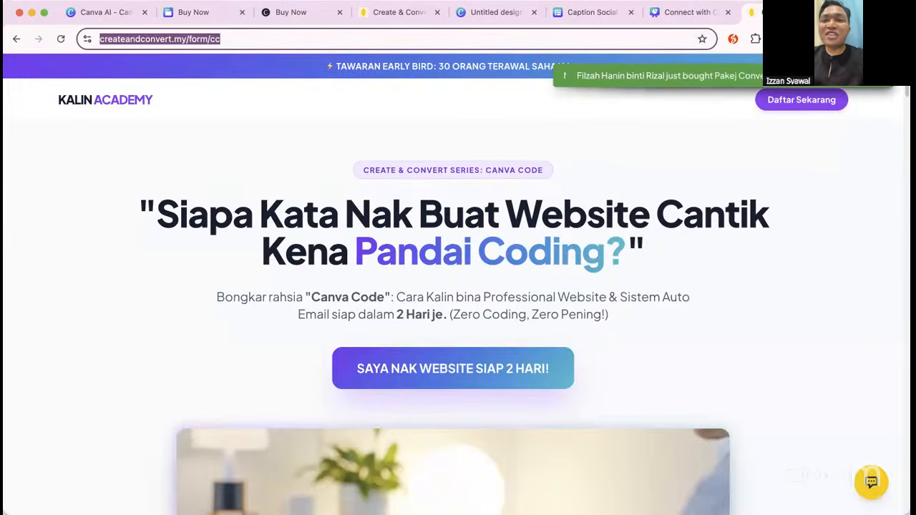
{"action": "key", "text": "super+Tab"}
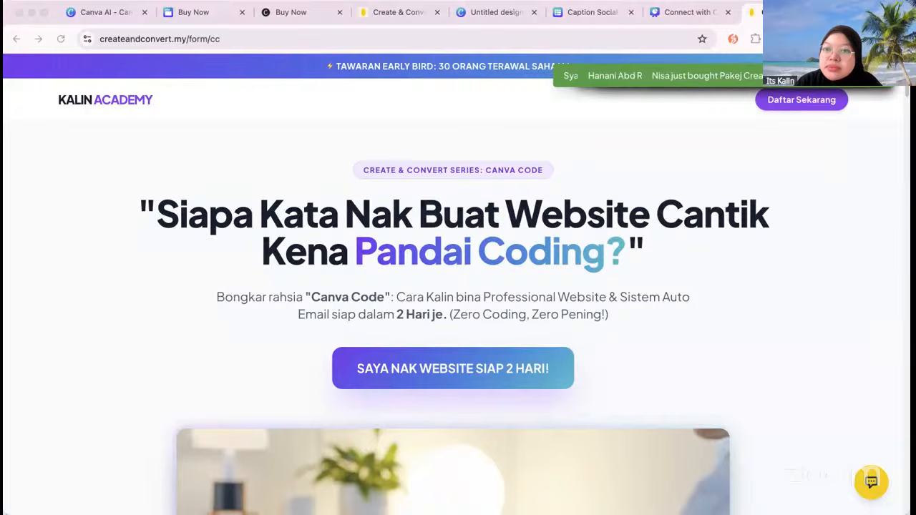
- Return to the Connect with Canva | EDC IIUM presentation and bring its page 6 Q&A slide into view in the editor
{"action": "left_click", "coordinate": [825, 13]}
{"action": "left_click", "coordinate": [761, 266]}
{"action": "scroll", "coordinate": [761, 264], "scroll_direction": "down", "scroll_amount": 1}
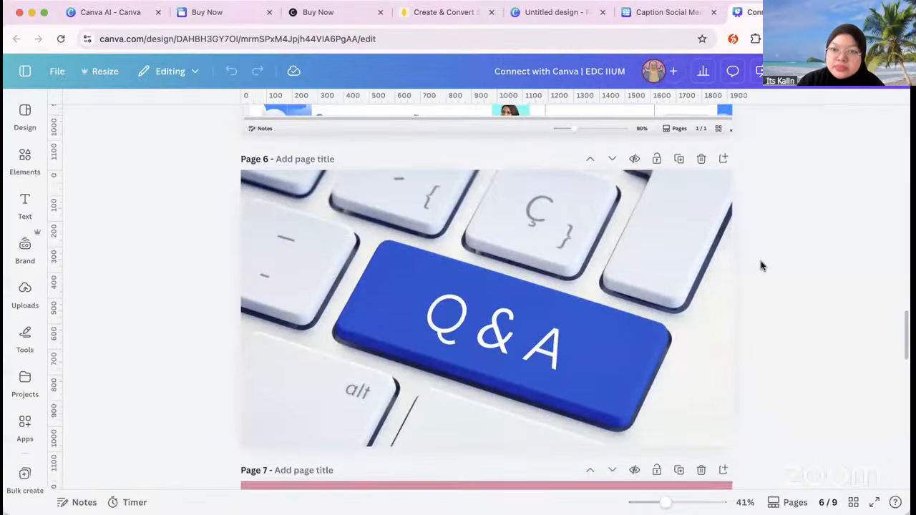